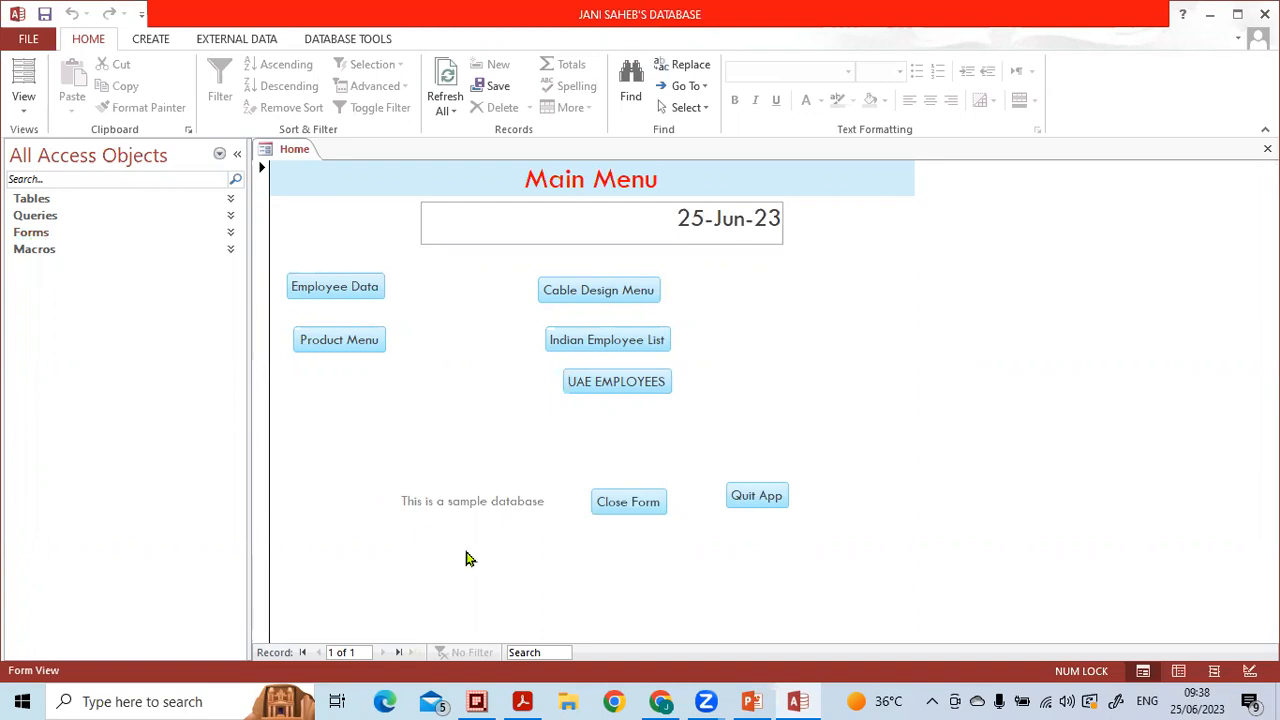
{"action": "key", "text": "ctrl+2"}
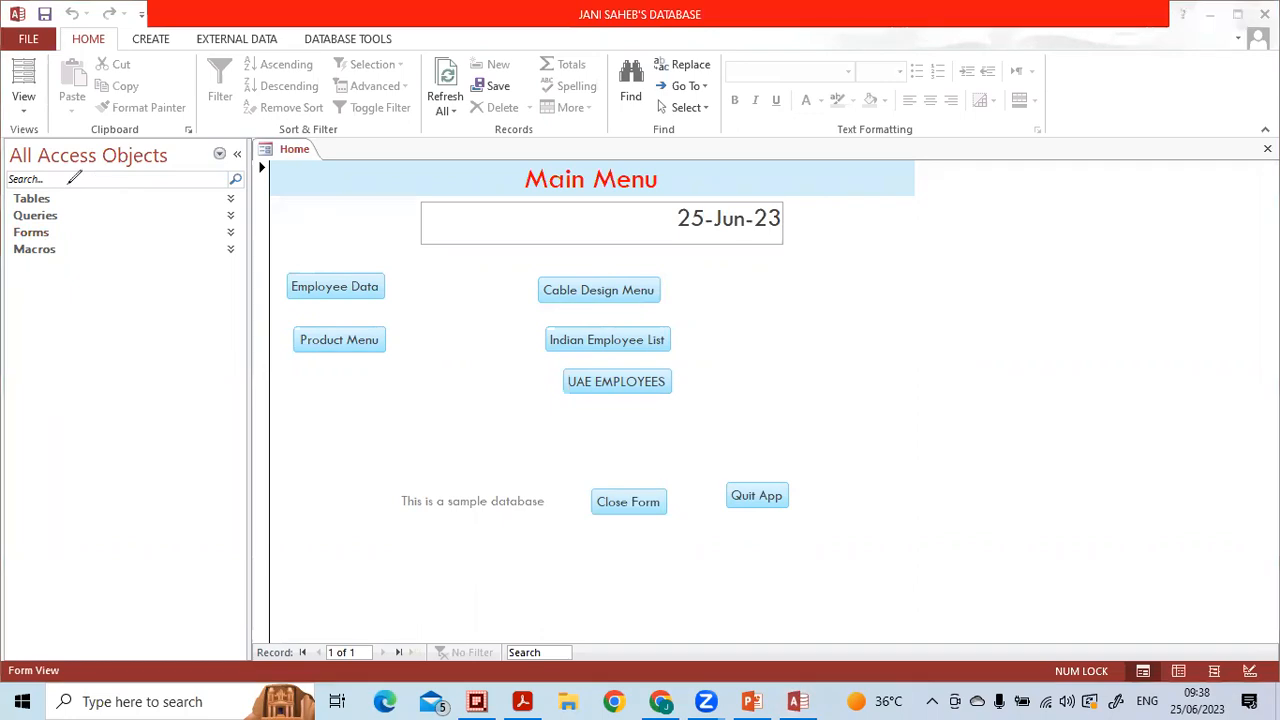
{"action": "mouse_move", "coordinate": [8, 186]}
{"action": "left_mouse_down"}
{"action": "mouse_move", "coordinate": [70, 200]}
{"action": "mouse_move", "coordinate": [52, 180]}
{"action": "left_mouse_up"}
{"action": "mouse_move", "coordinate": [207, 198]}
{"action": "left_mouse_down"}
{"action": "mouse_move", "coordinate": [227, 202]}
{"action": "mouse_move", "coordinate": [224, 189]}
{"action": "left_mouse_up"}
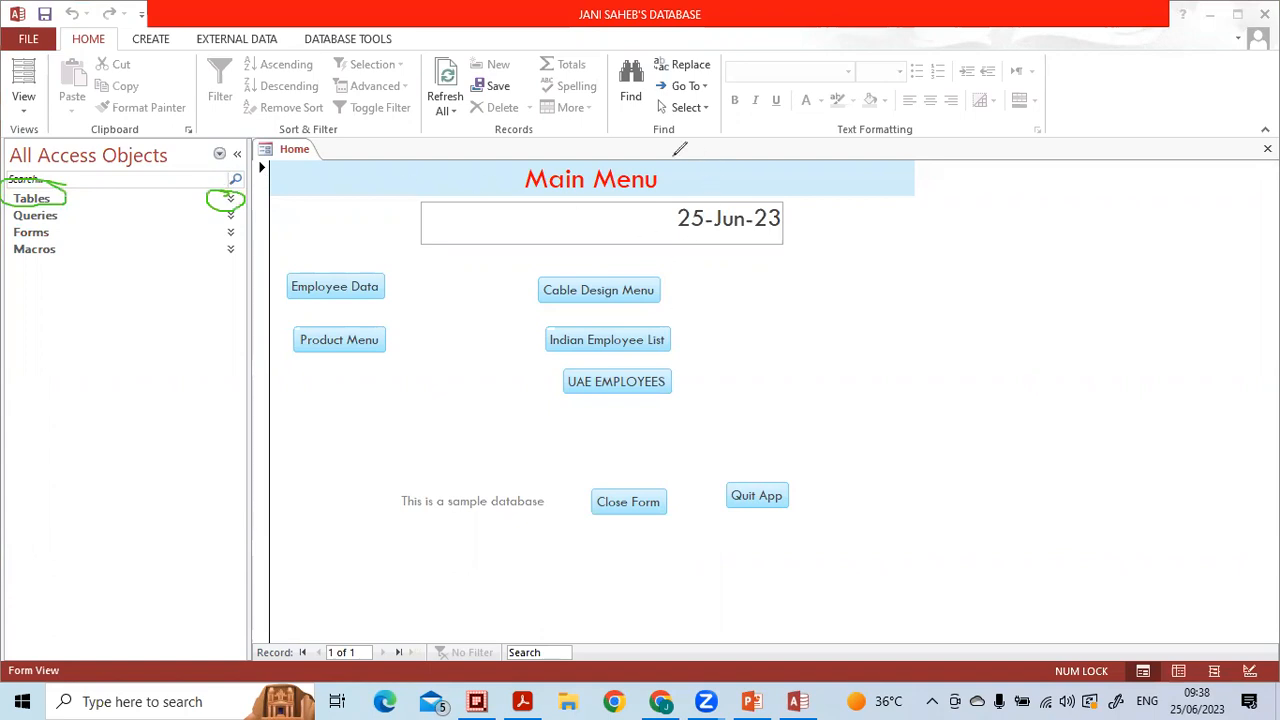
{"action": "left_click", "coordinate": [226, 205]}
{"action": "left_click", "coordinate": [12, 200]}
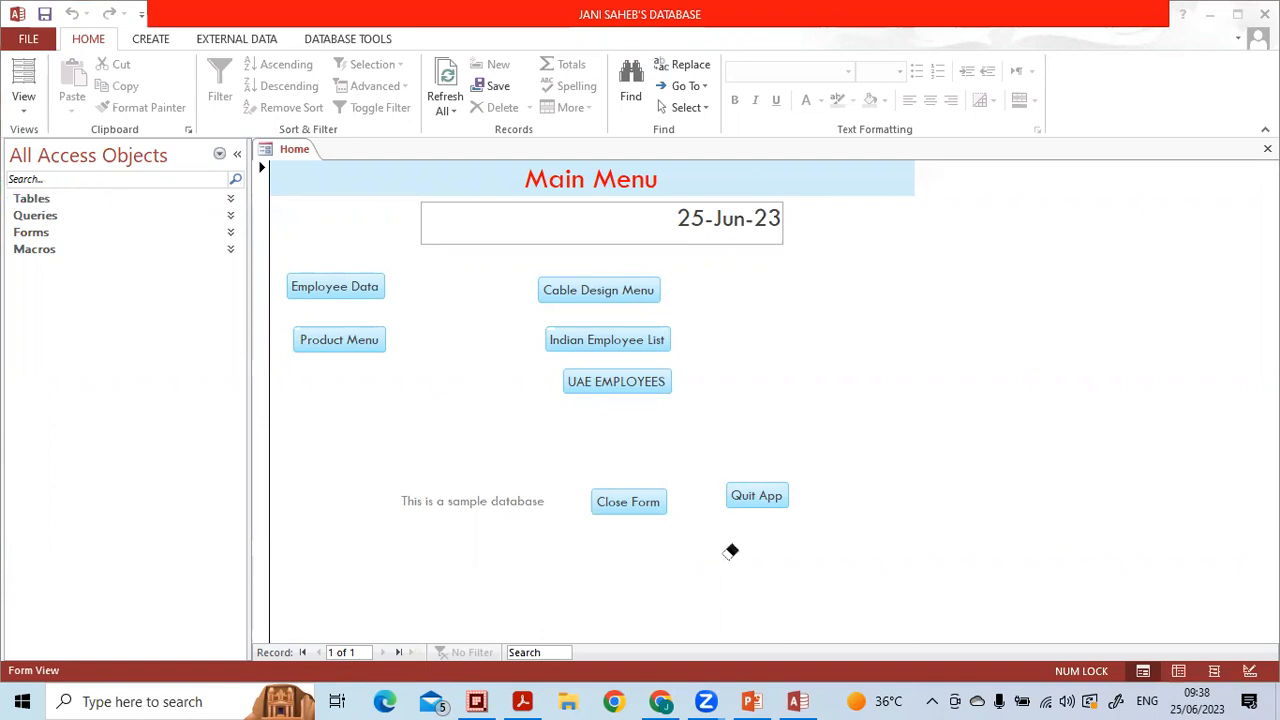
- Open the table tbl-design data and widen its Parameter column to fit the contents
{"action": "left_click", "coordinate": [230, 199]}
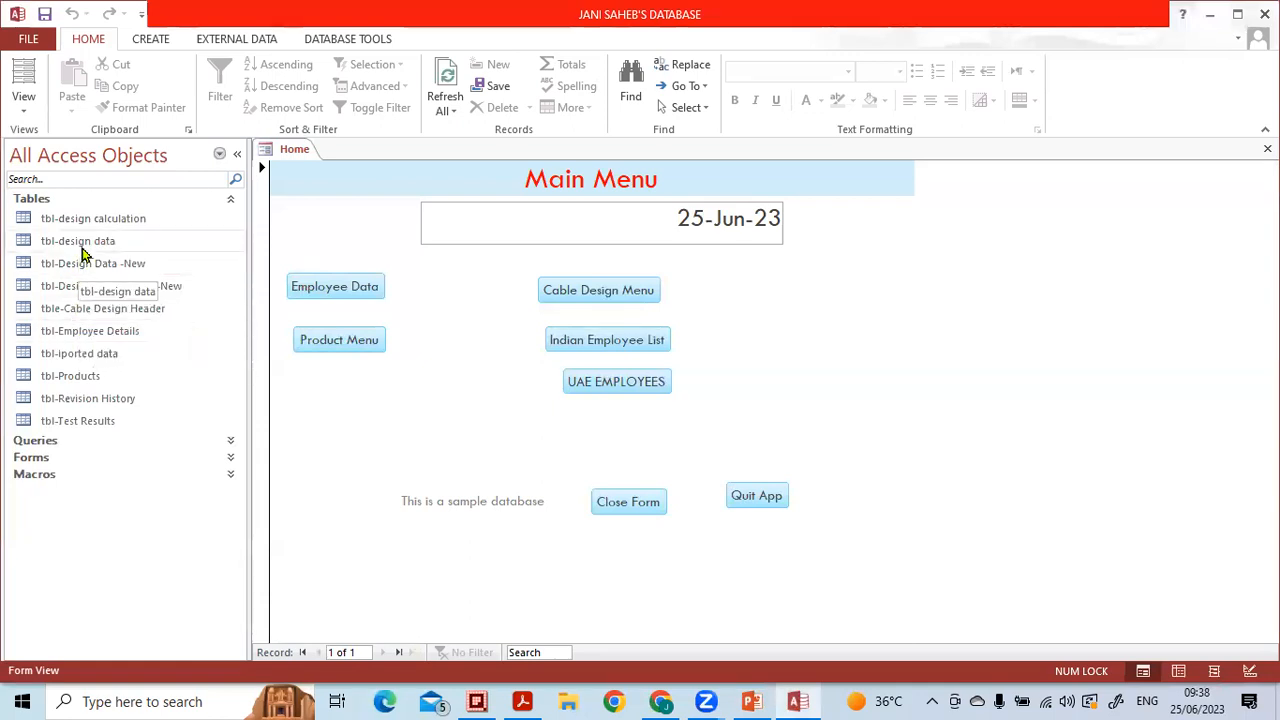
{"action": "left_click", "coordinate": [83, 258]}
{"action": "left_click", "coordinate": [84, 248]}
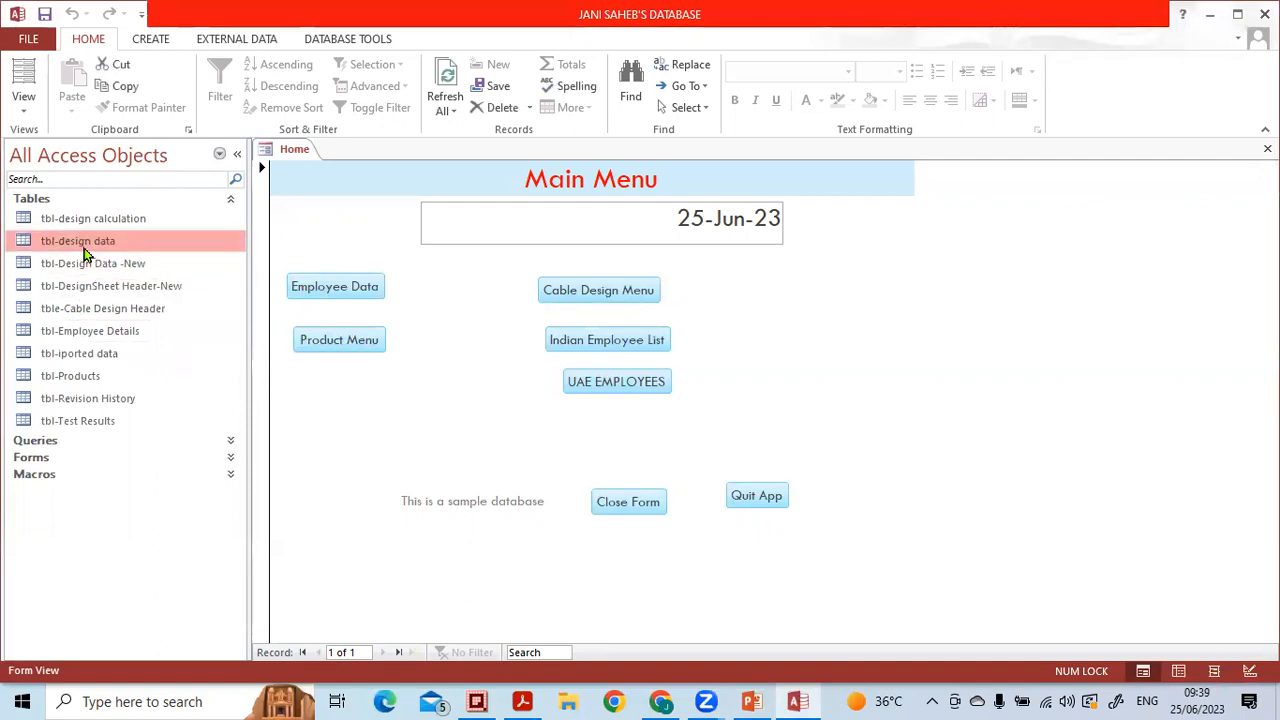
{"action": "double_click", "coordinate": [84, 250]}
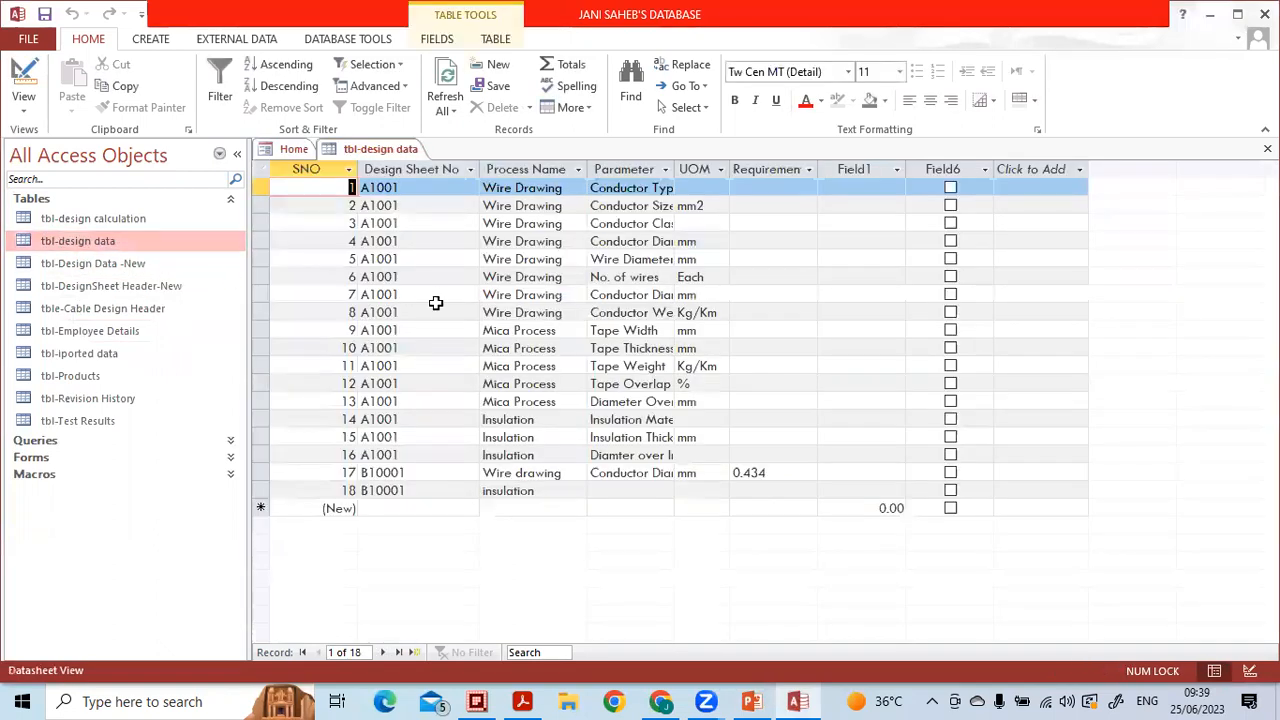
{"action": "double_click", "coordinate": [677, 173]}
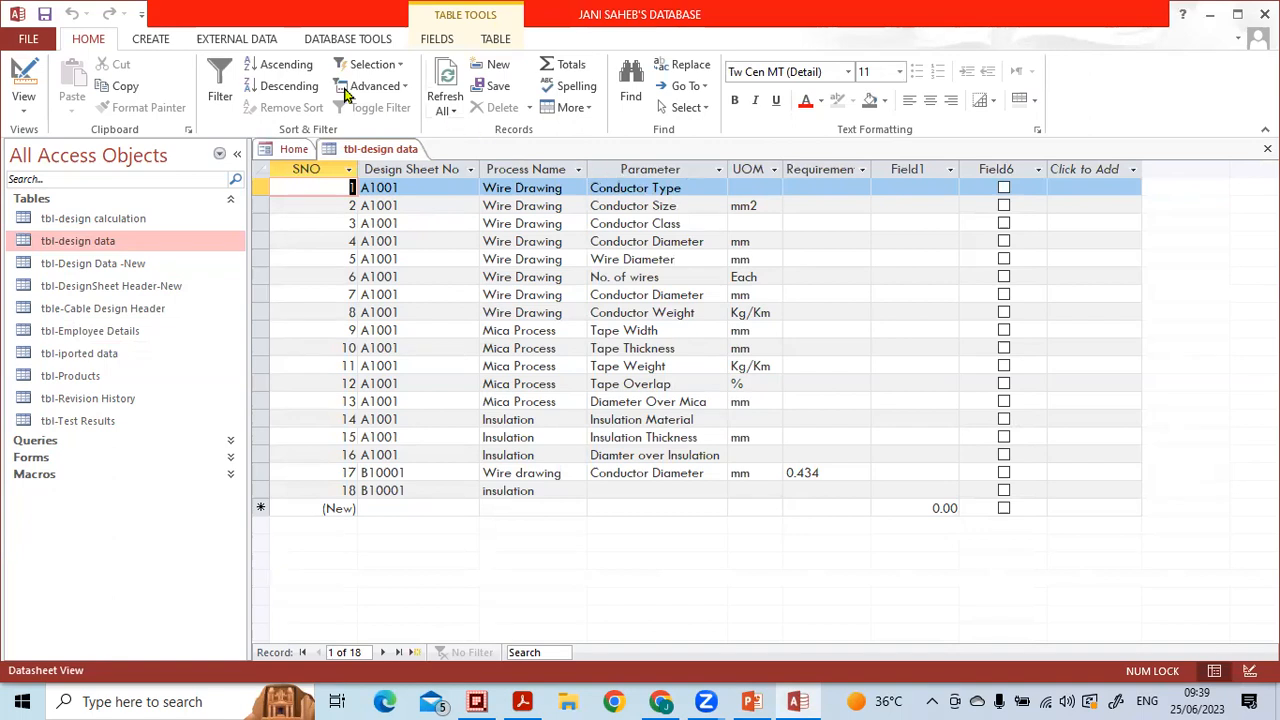
- Start creating a new query with the Simple Query Wizard
{"action": "left_click", "coordinate": [152, 40]}
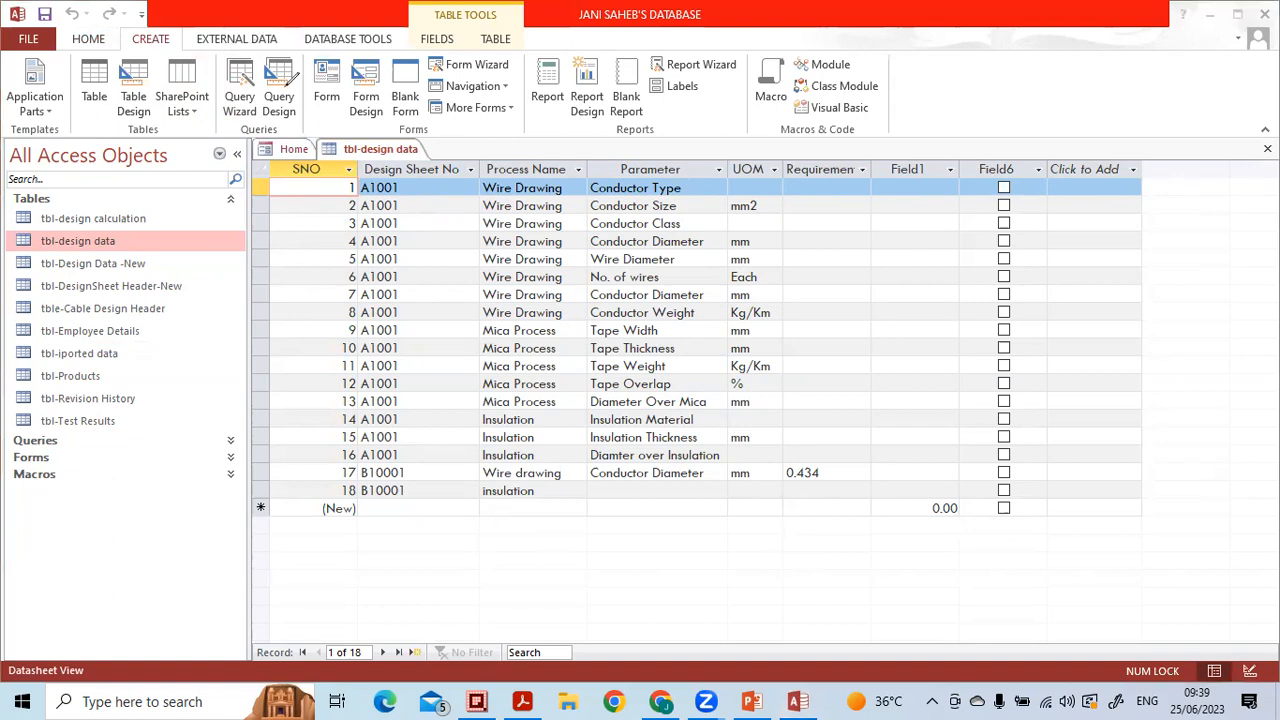
{"action": "left_click_drag", "start_coordinate": [278, 30], "coordinate": [190, 48]}
{"action": "mouse_move", "coordinate": [202, 114]}
{"action": "left_mouse_down"}
{"action": "mouse_move", "coordinate": [275, 150]}
{"action": "mouse_move", "coordinate": [310, 125]}
{"action": "mouse_move", "coordinate": [250, 14]}
{"action": "left_mouse_up"}
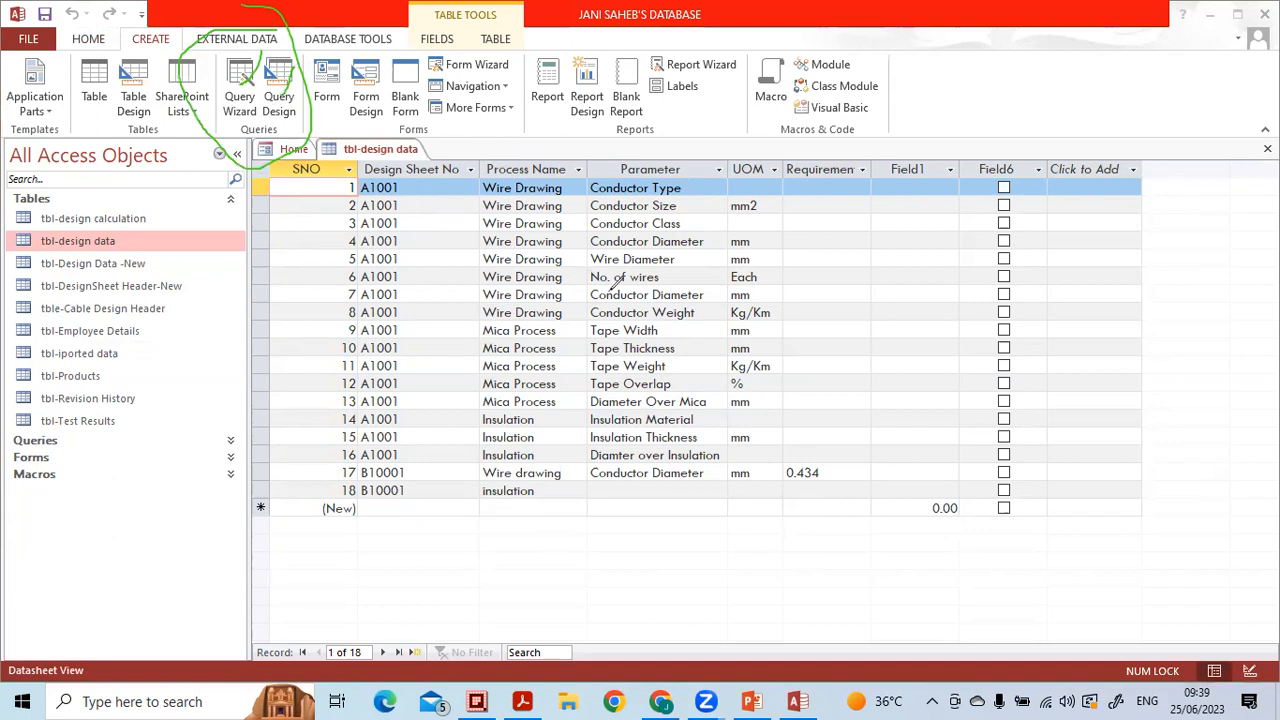
{"action": "left_click_drag", "start_coordinate": [316, 74], "coordinate": [254, 90]}
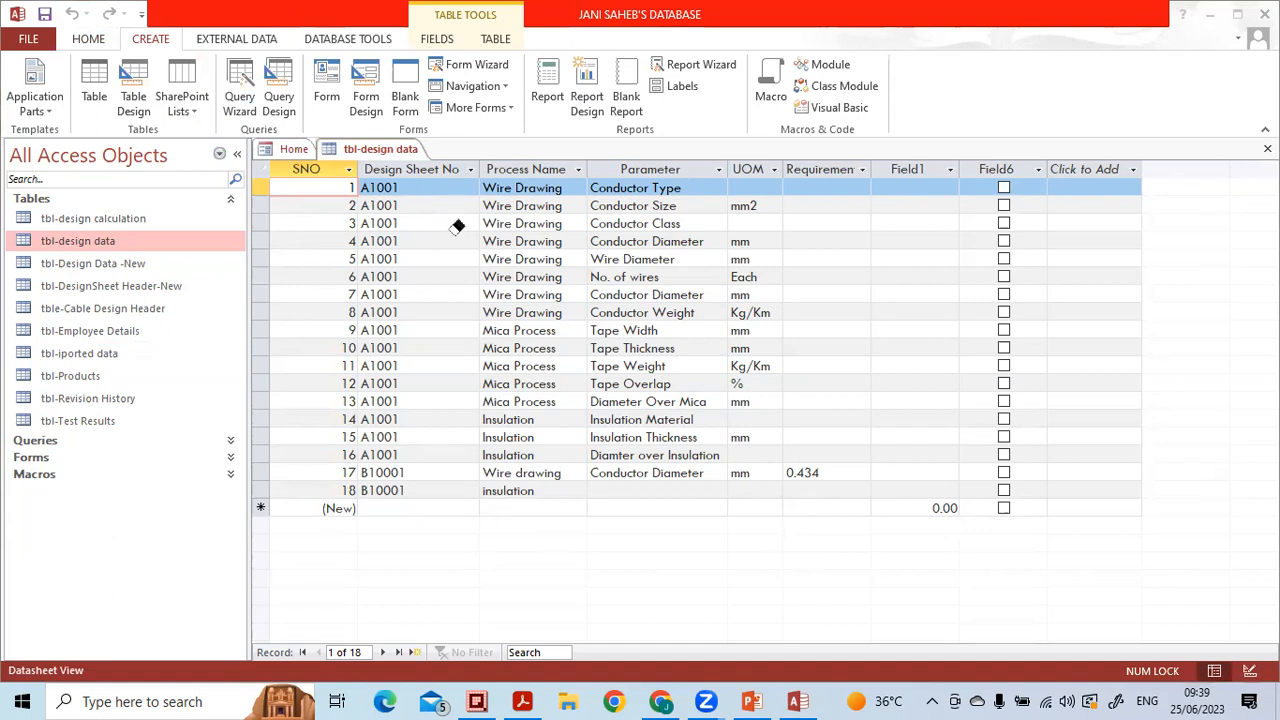
{"action": "left_click", "coordinate": [248, 106]}
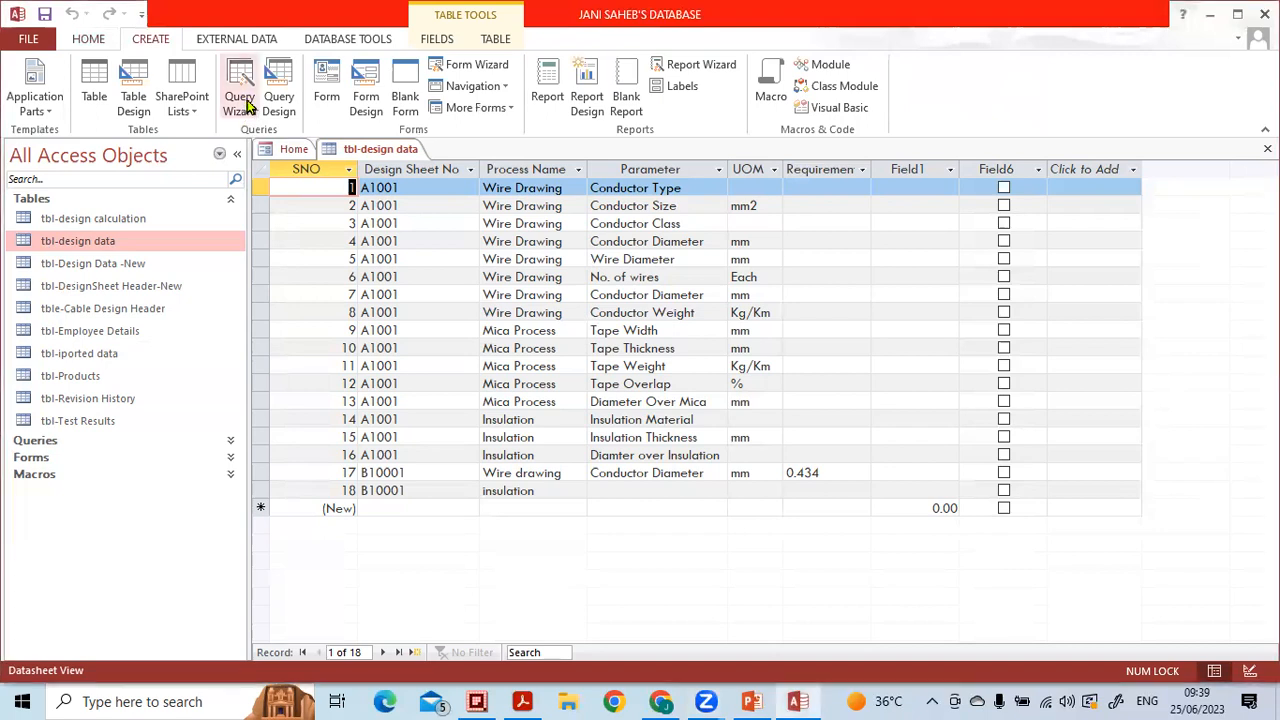
{"action": "left_click", "coordinate": [235, 82]}
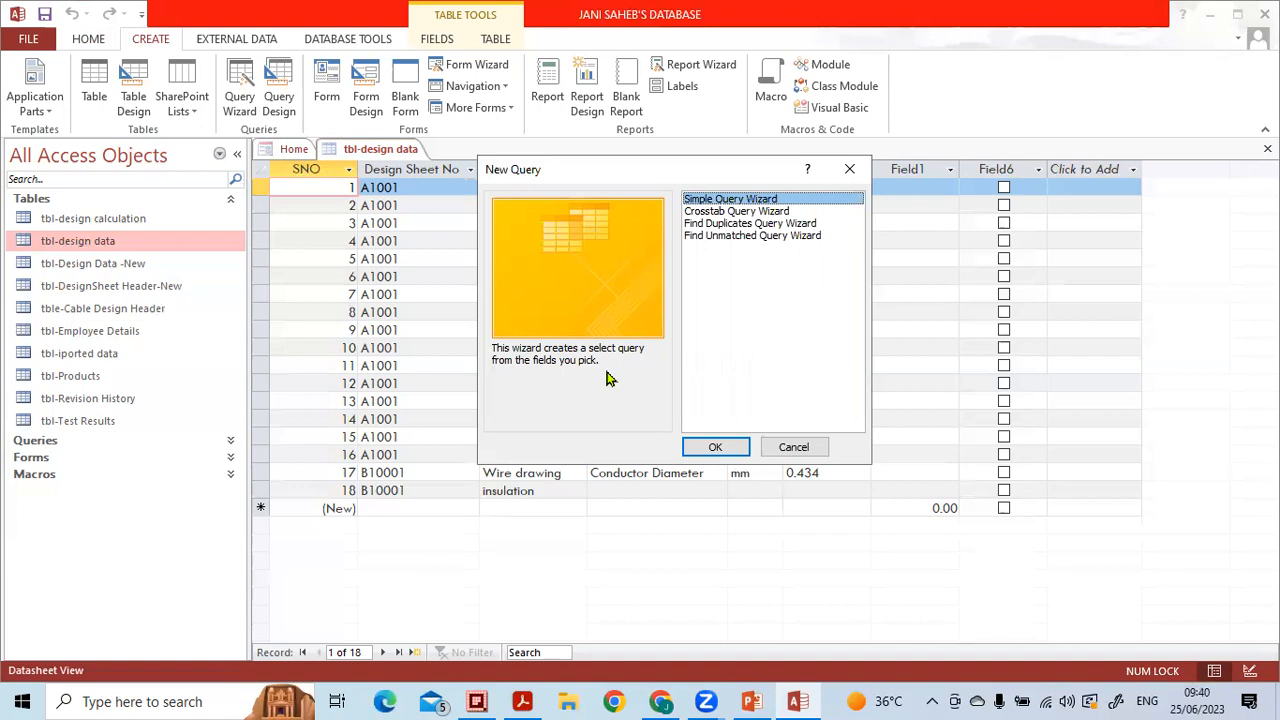
{"action": "left_click", "coordinate": [714, 447]}
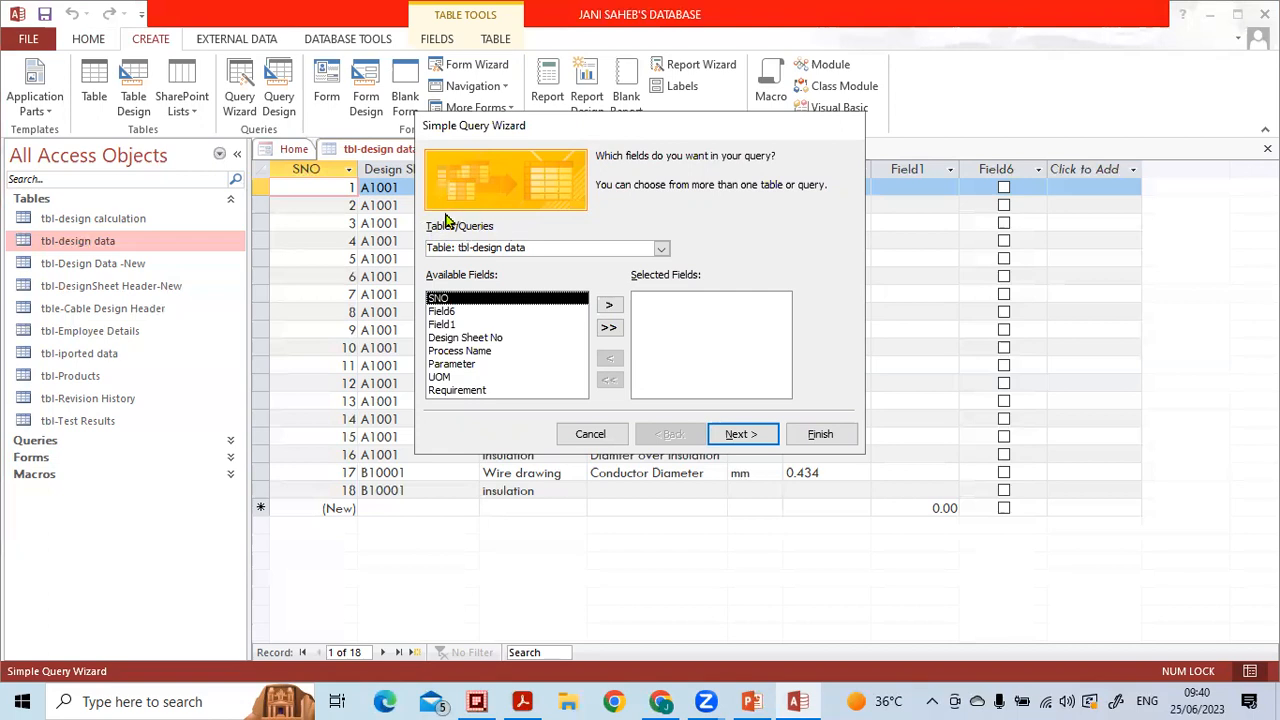
- Browse the available tables and queries and choose tbl-design data as the source of the query
{"action": "left_click", "coordinate": [661, 250]}
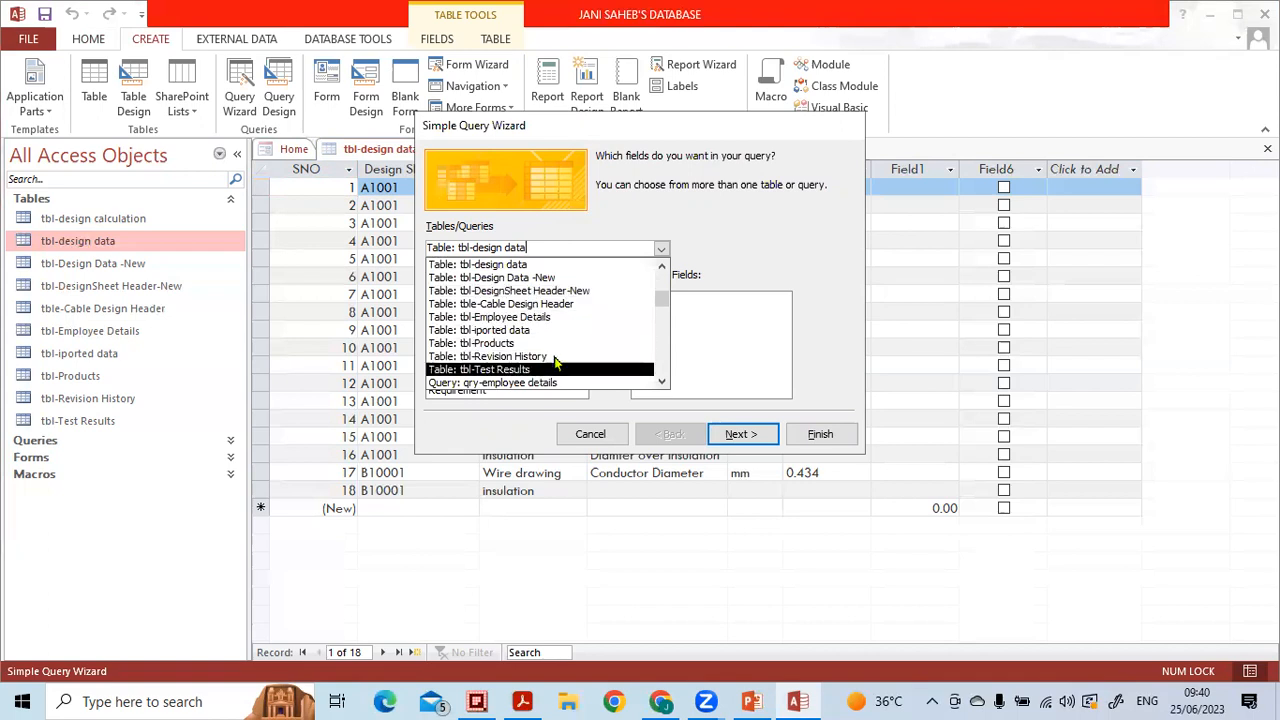
{"action": "left_click", "coordinate": [662, 385]}
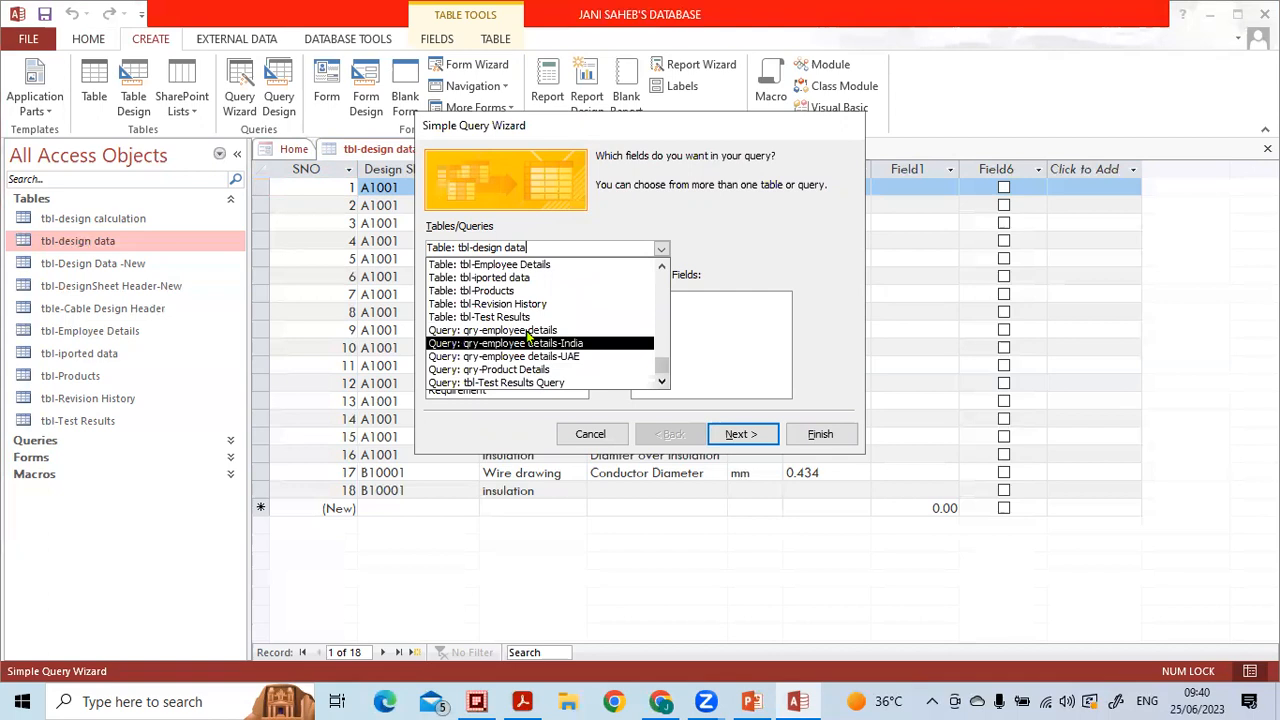
{"action": "left_click", "coordinate": [668, 283]}
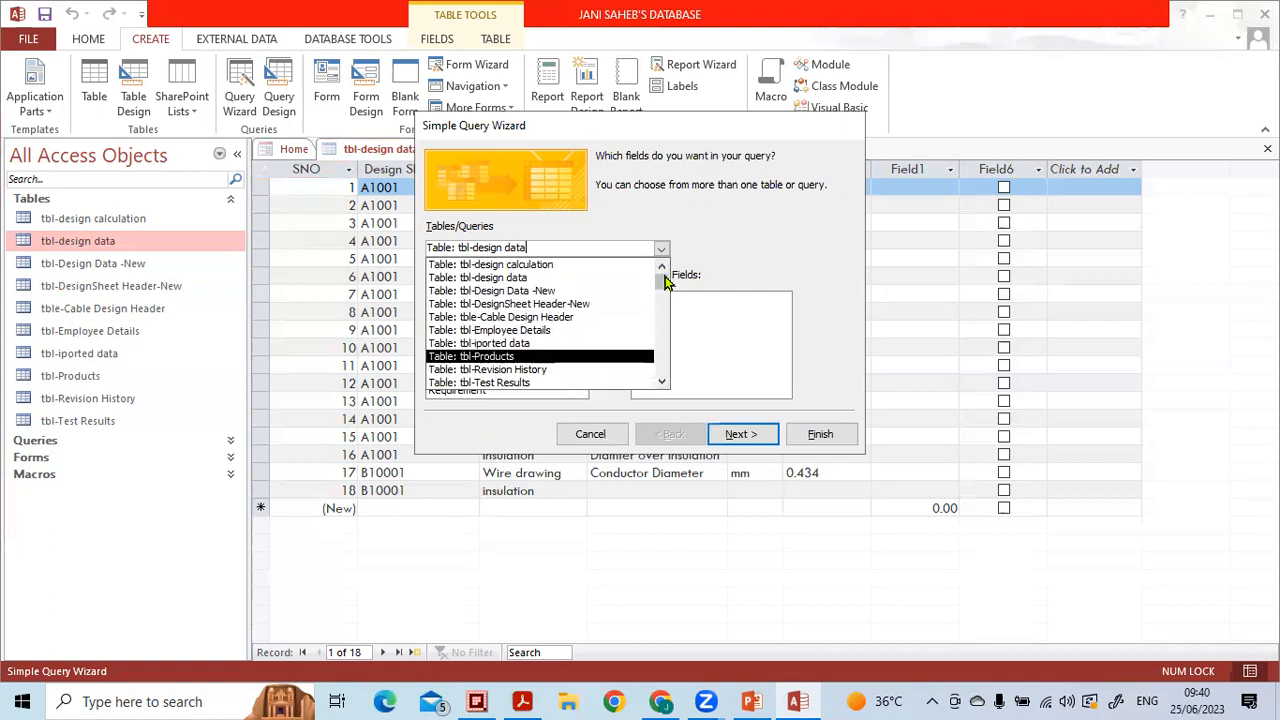
{"action": "left_click", "coordinate": [496, 278]}
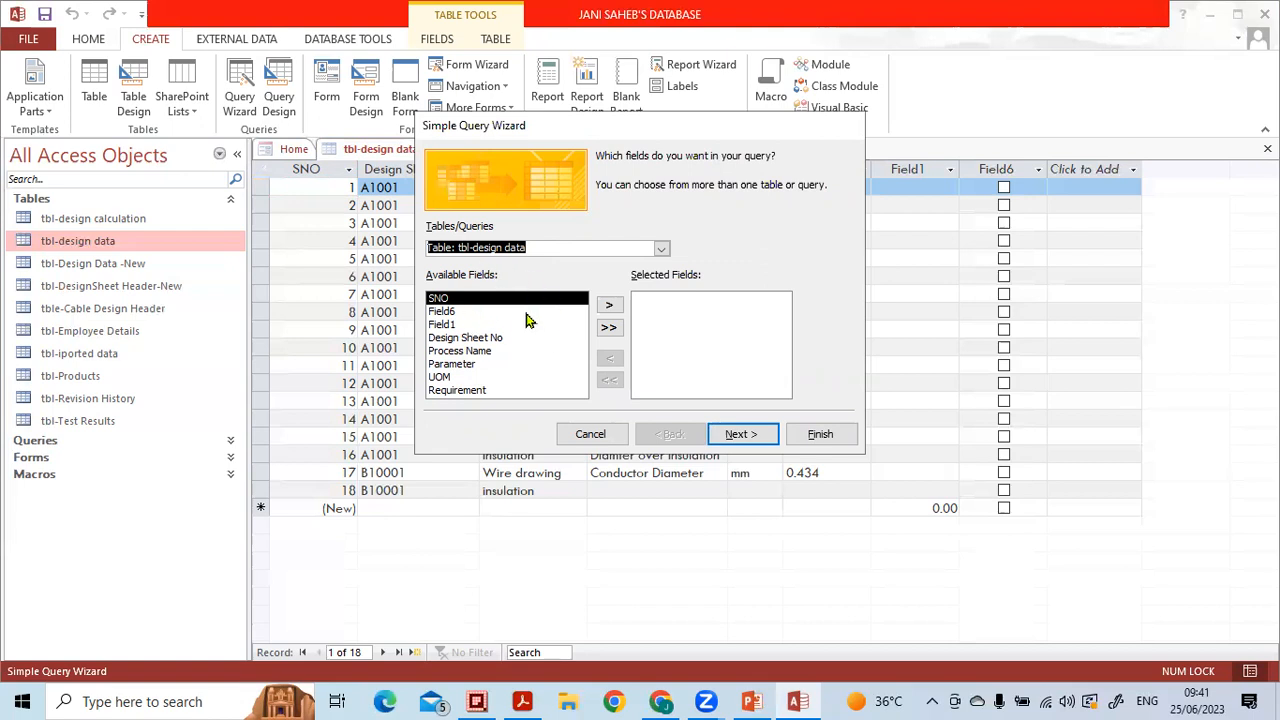
- Include all fields of the table in the query except Field6 and Field1
{"action": "left_click", "coordinate": [609, 330]}
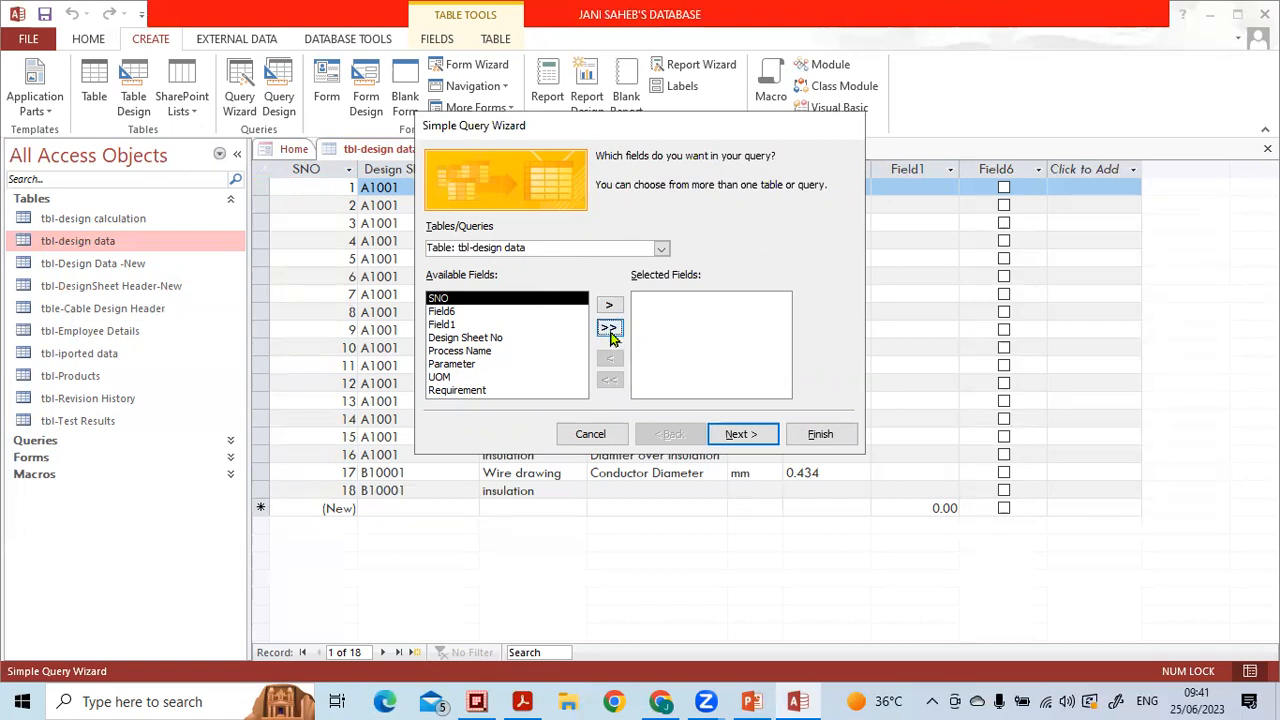
{"action": "left_click", "coordinate": [611, 333]}
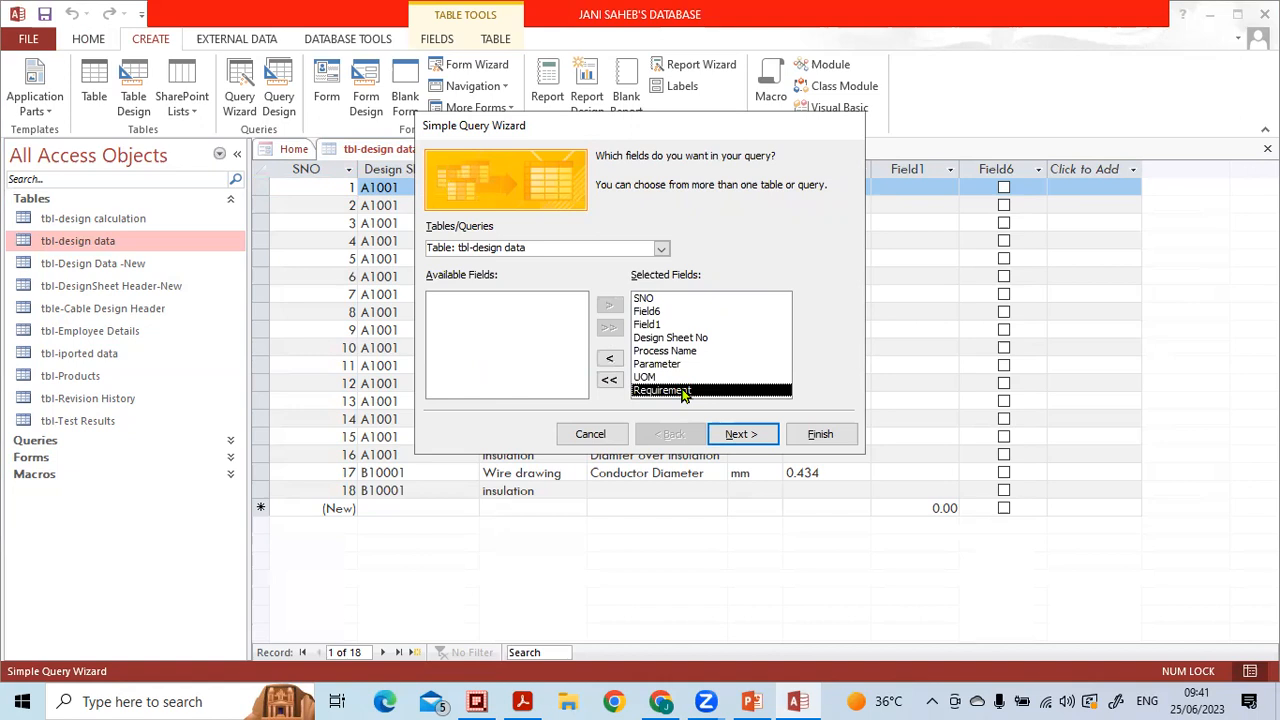
{"action": "left_click", "coordinate": [672, 312]}
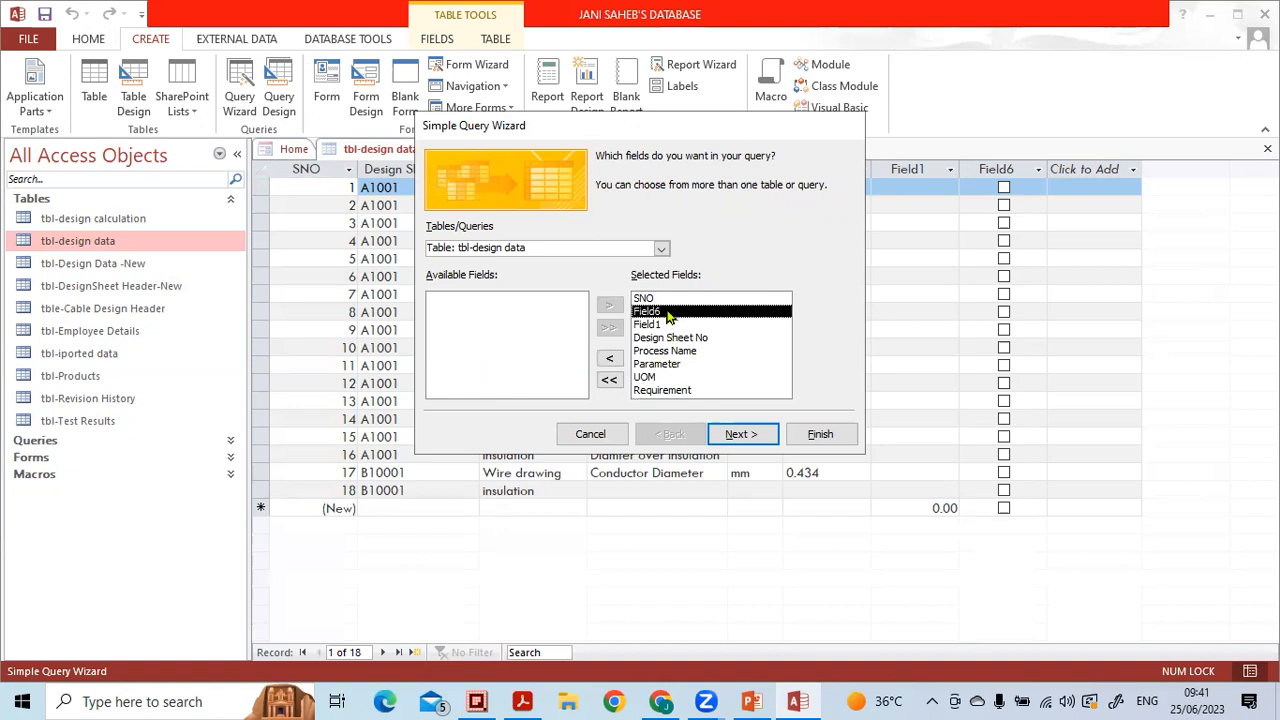
{"action": "left_click", "coordinate": [612, 359]}
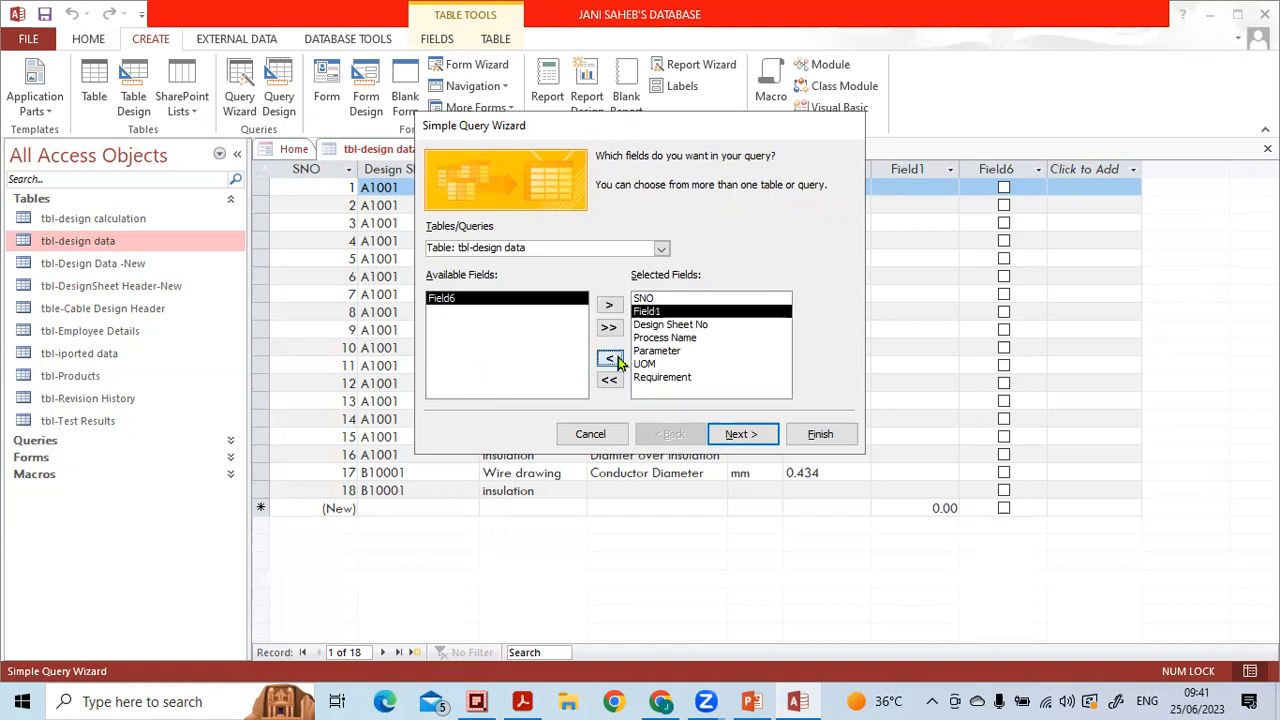
{"action": "left_click", "coordinate": [612, 359]}
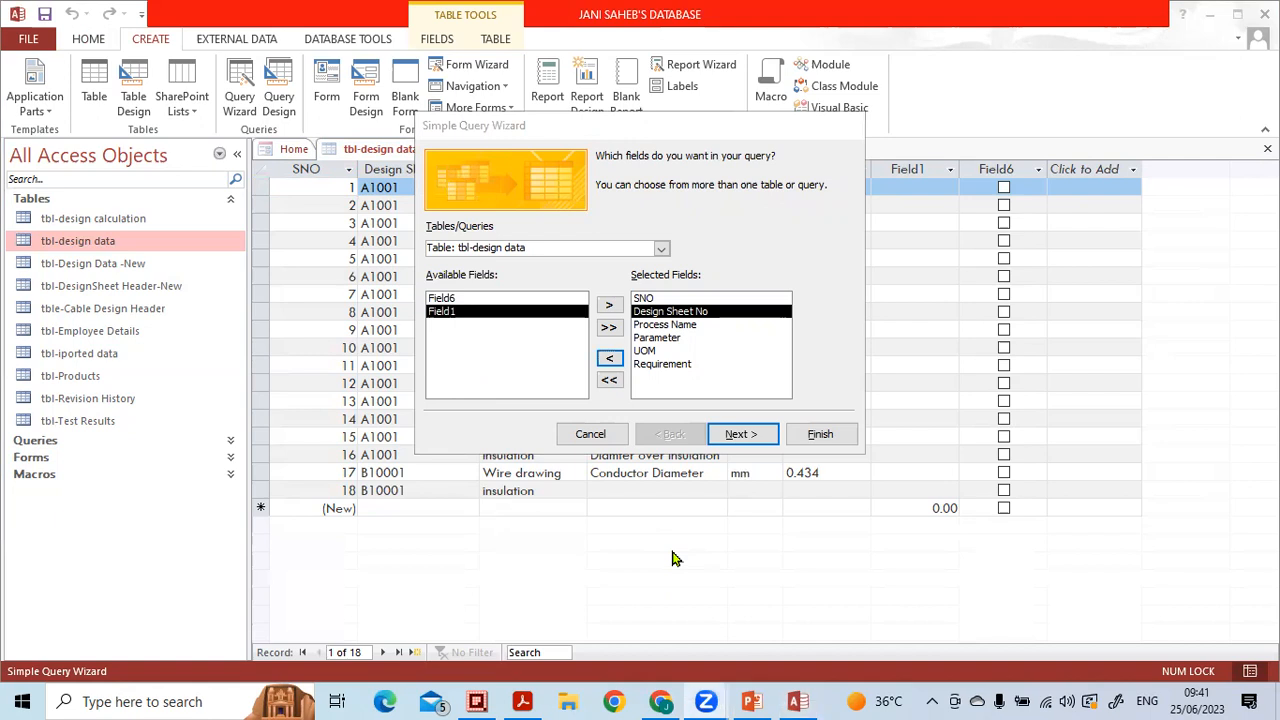
- Proceed to the query's title and change its prefix so that it reads "qry-design data Query"
{"action": "left_click", "coordinate": [738, 436]}
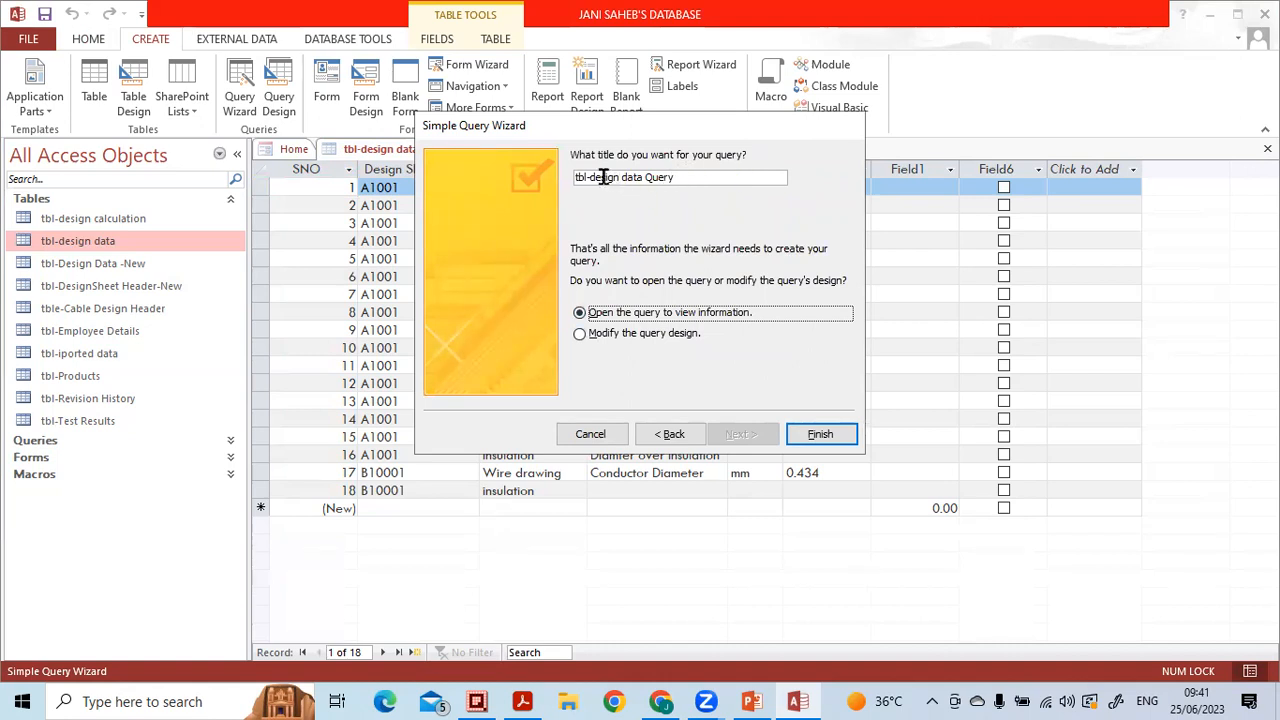
{"action": "double_click", "coordinate": [668, 177]}
{"action": "left_click_drag", "start_coordinate": [564, 186], "coordinate": [524, 182]}
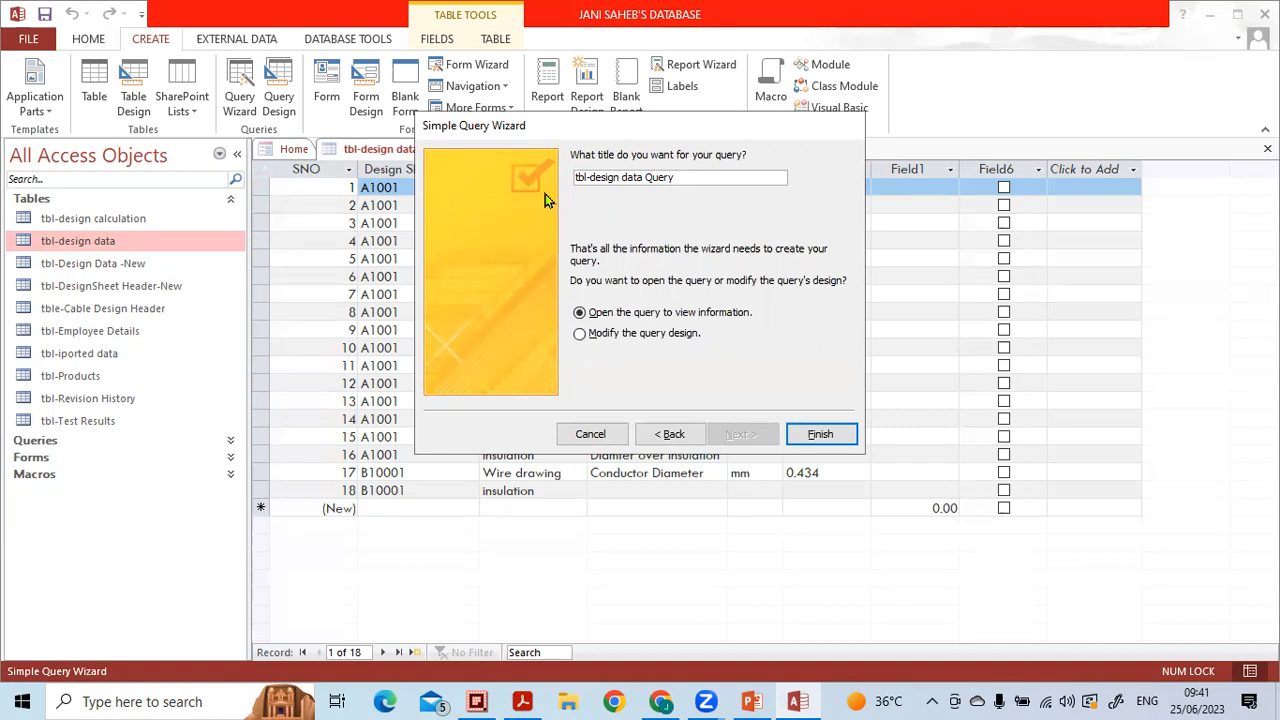
{"action": "key", "text": "Delete"}
{"action": "key", "text": "Delete"}
{"action": "key", "text": "Delete"}
{"action": "key", "text": "Delete"}
{"action": "type", "text": "qry-"}
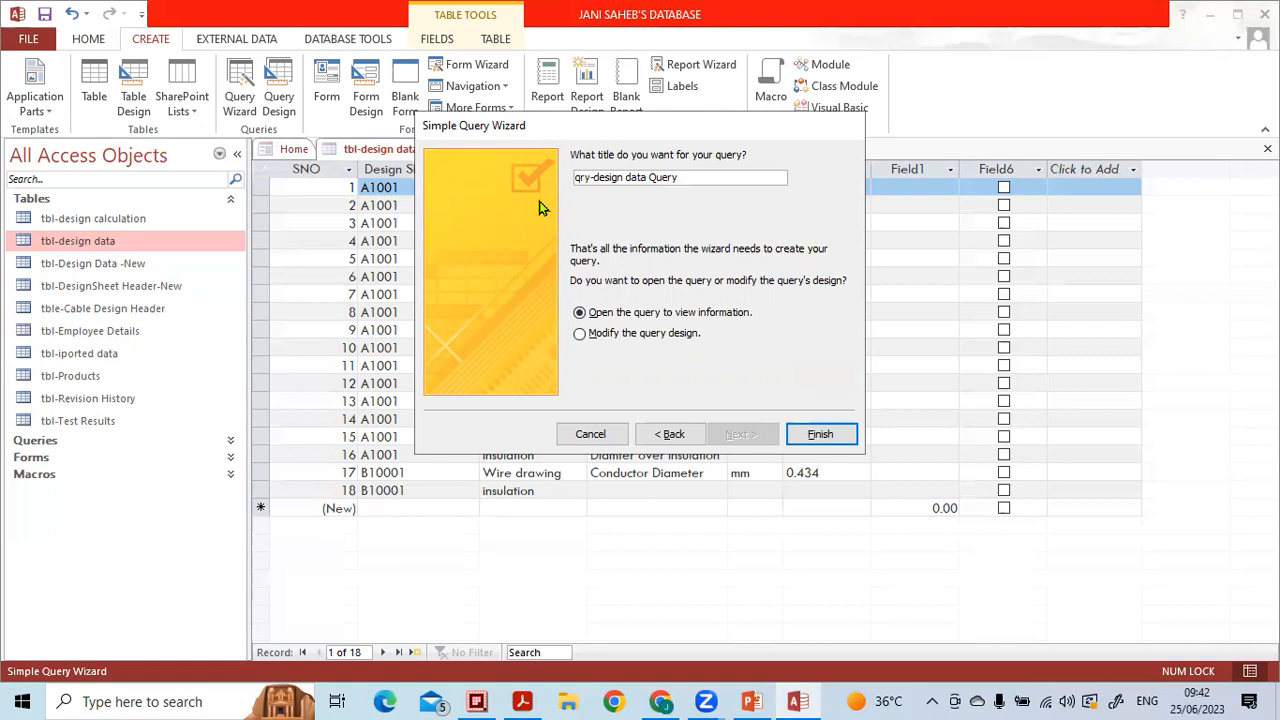
- Finish the wizard with the option to open the query to view information, and widen the query's Parameter column to fit
{"action": "left_click", "coordinate": [588, 335]}
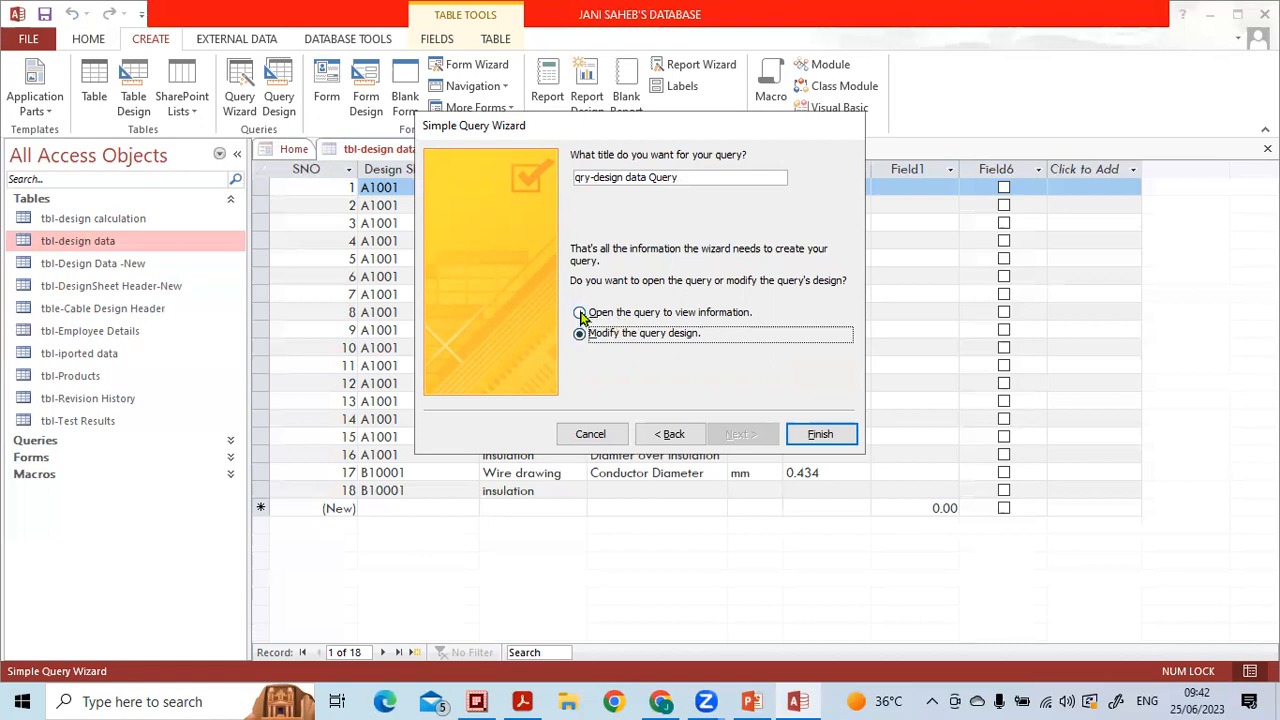
{"action": "left_click", "coordinate": [581, 314]}
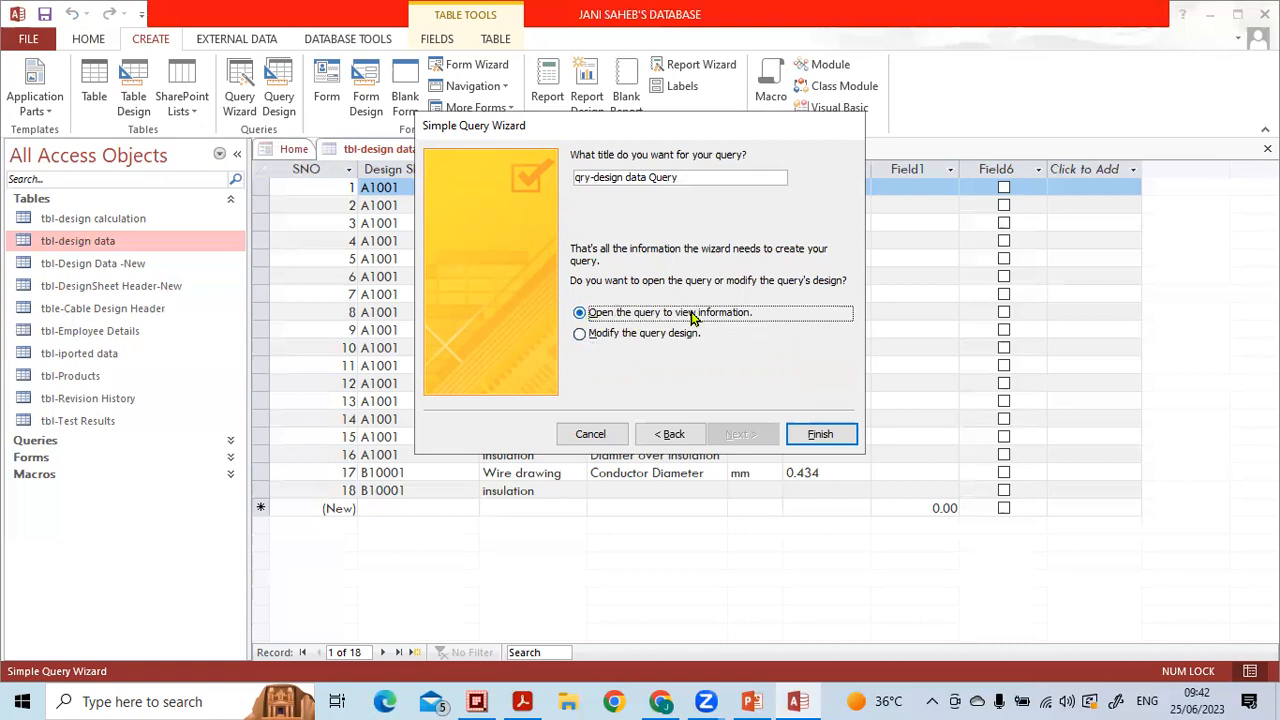
{"action": "left_click", "coordinate": [807, 434]}
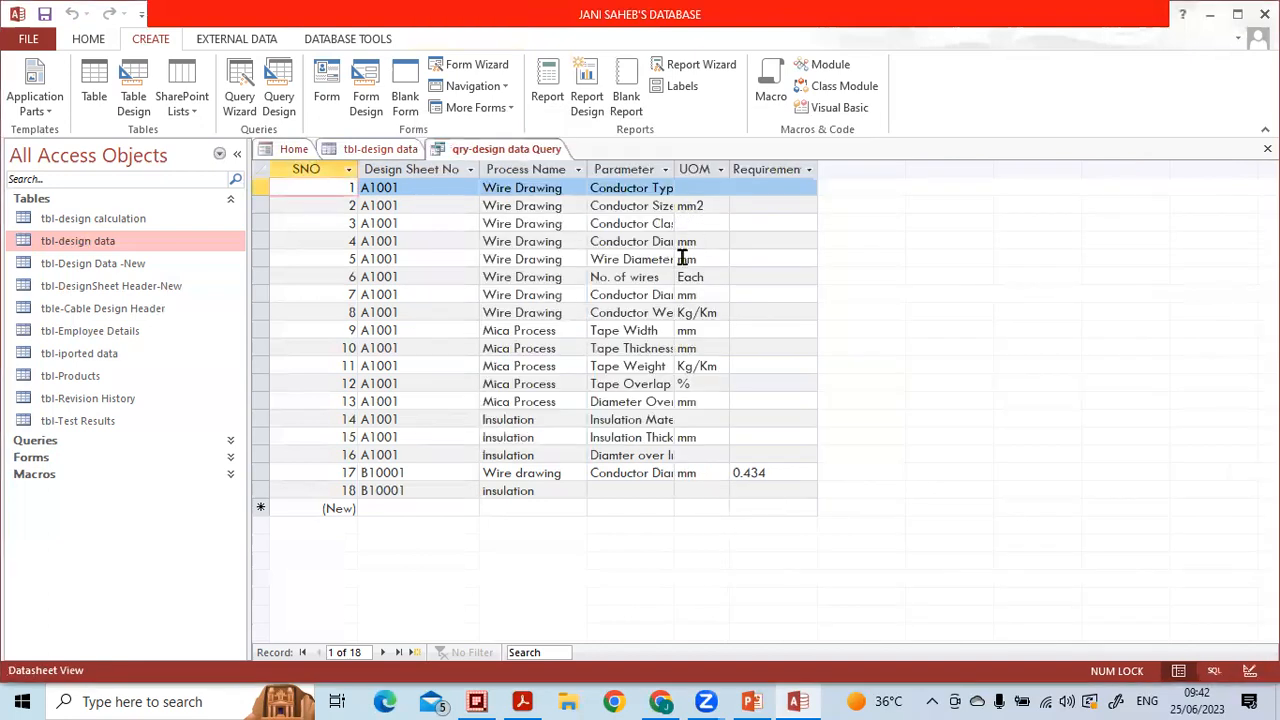
{"action": "double_click", "coordinate": [674, 170]}
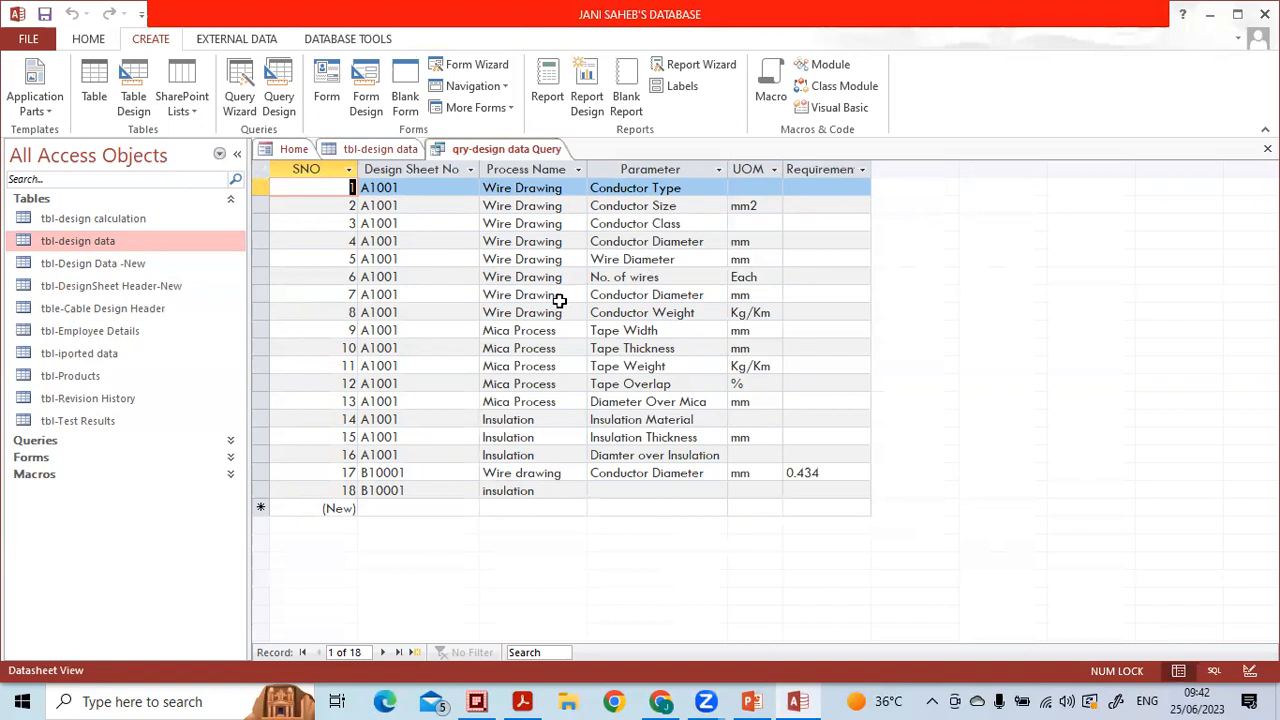
{"action": "left_click", "coordinate": [702, 207]}
{"action": "left_click", "coordinate": [703, 224]}
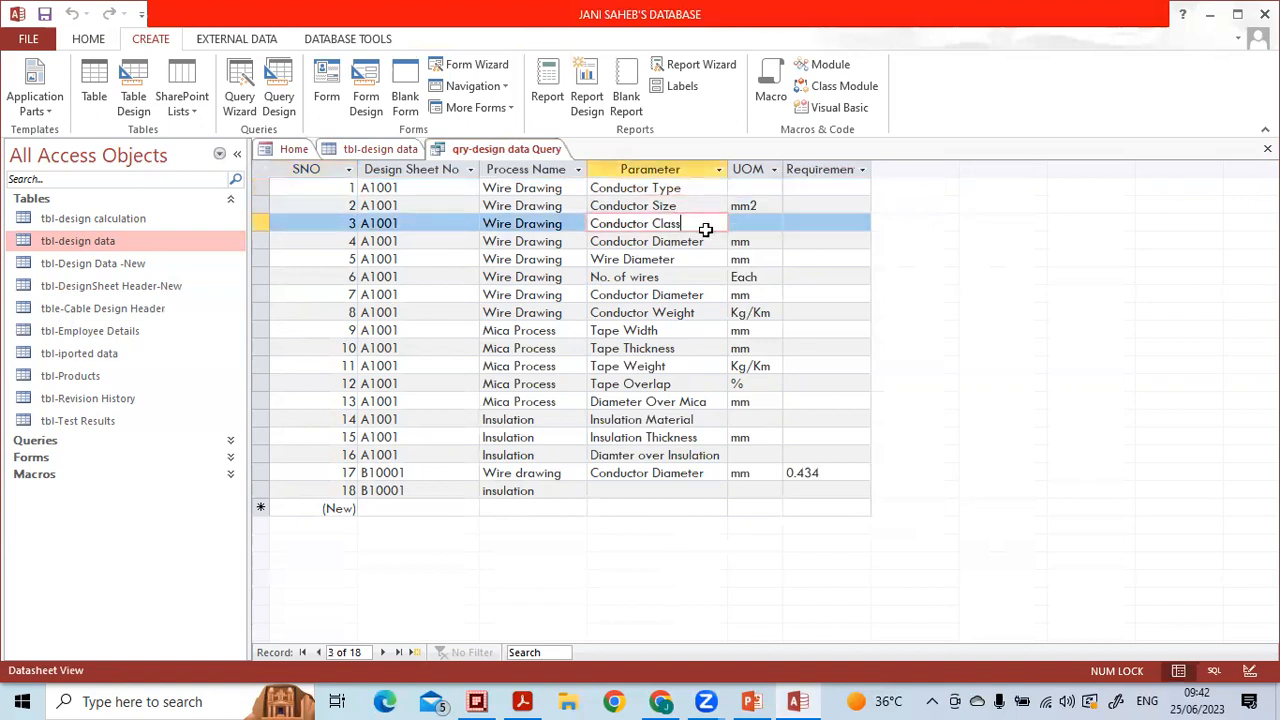
{"action": "left_click", "coordinate": [706, 241]}
{"action": "left_click", "coordinate": [706, 260]}
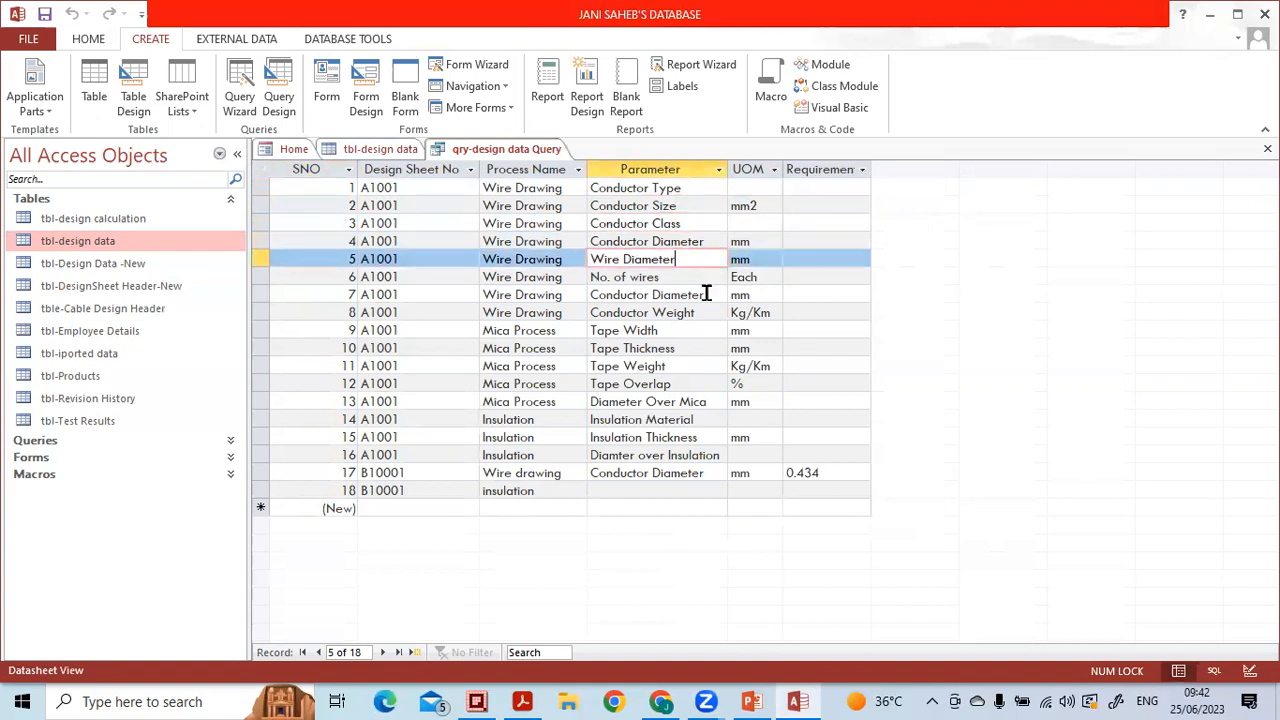
{"action": "left_click", "coordinate": [706, 295]}
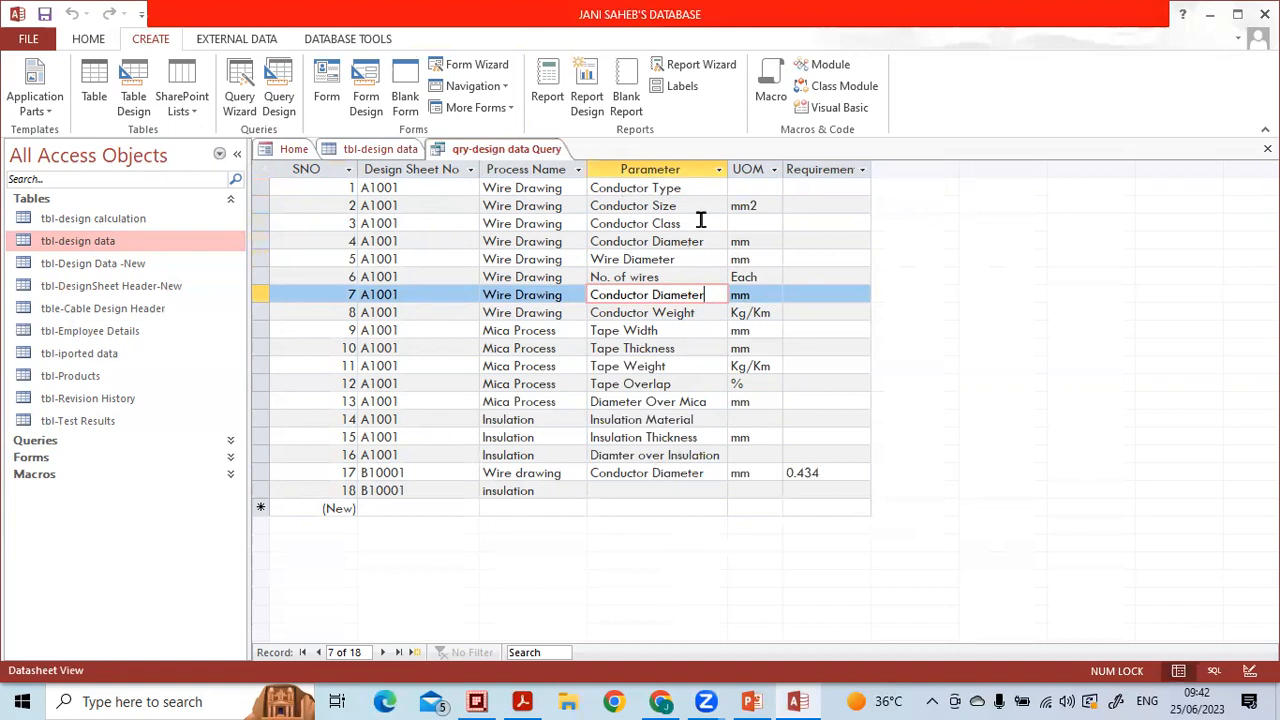
- Filter the Parameter column of the query to show only Conductor Diameter records
{"action": "left_click", "coordinate": [718, 170]}
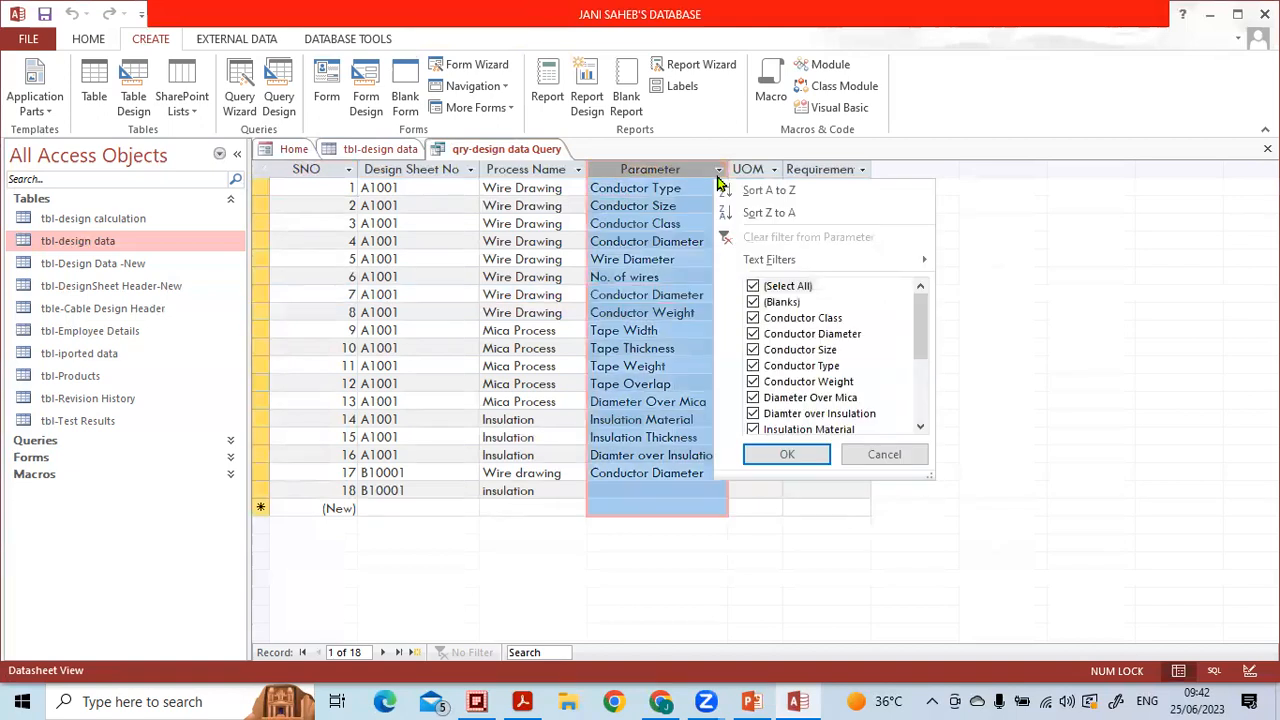
{"action": "left_click", "coordinate": [756, 287]}
{"action": "left_click", "coordinate": [760, 337]}
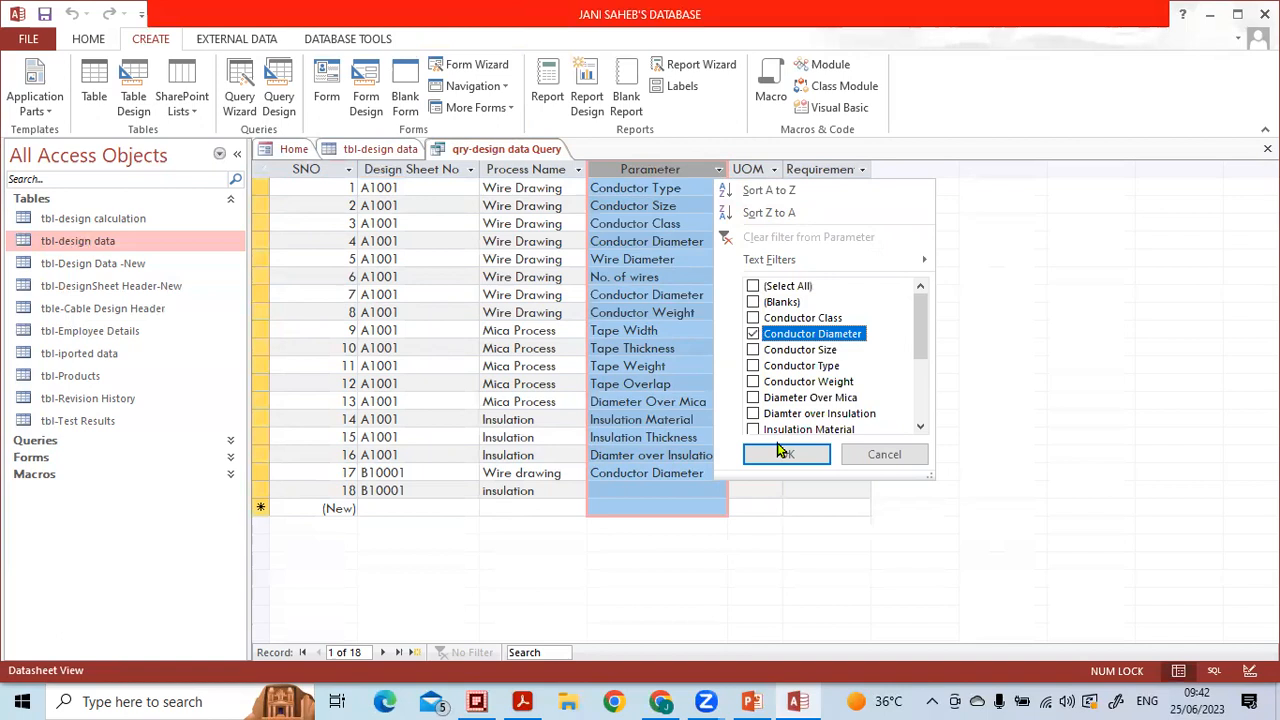
{"action": "left_click", "coordinate": [789, 452]}
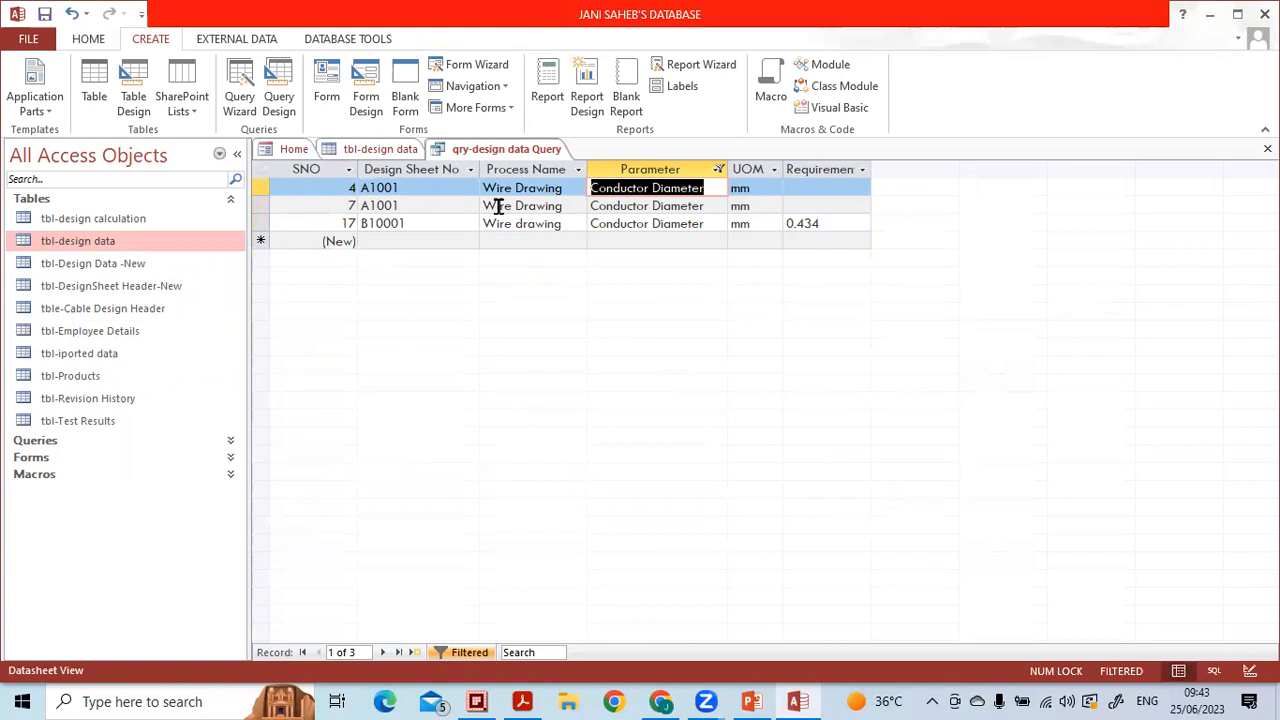
{"action": "left_click", "coordinate": [655, 560]}
{"action": "mouse_move", "coordinate": [578, 140]}
{"action": "left_mouse_down"}
{"action": "mouse_move", "coordinate": [460, 133]}
{"action": "mouse_move", "coordinate": [462, 161]}
{"action": "mouse_move", "coordinate": [558, 158]}
{"action": "mouse_move", "coordinate": [524, 132]}
{"action": "mouse_move", "coordinate": [479, 128]}
{"action": "left_mouse_up"}
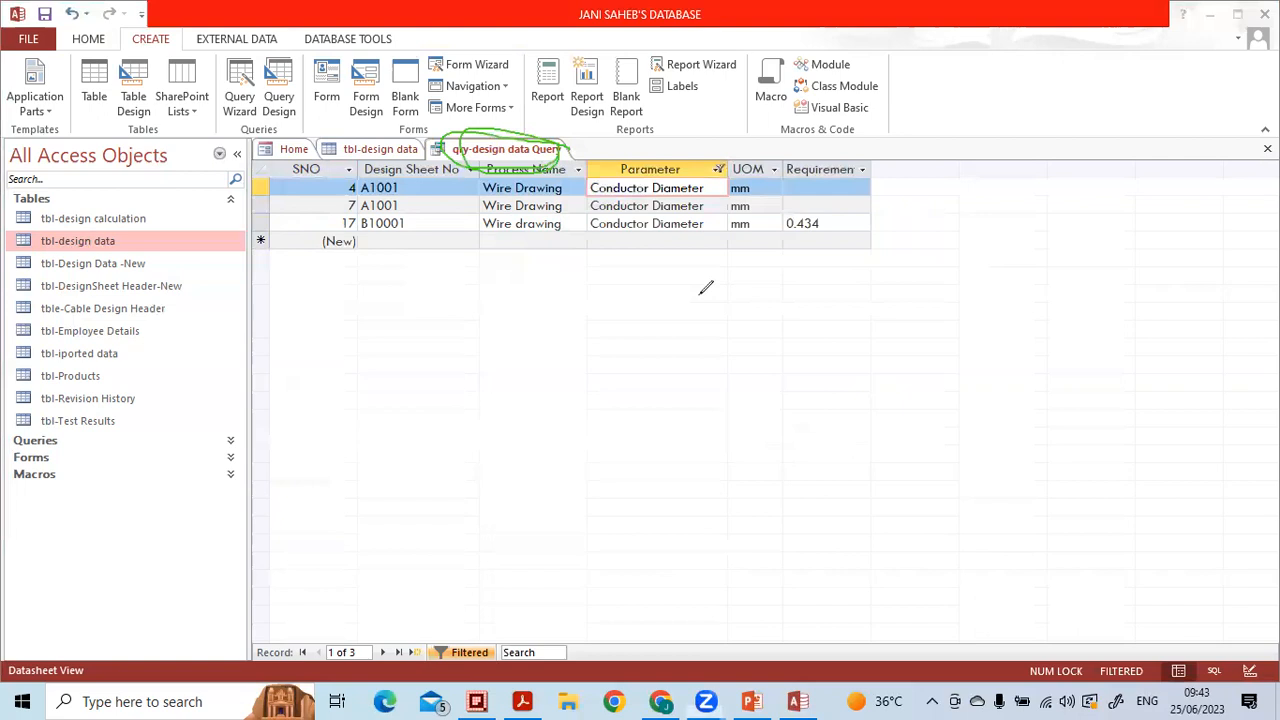
{"action": "left_click", "coordinate": [525, 138]}
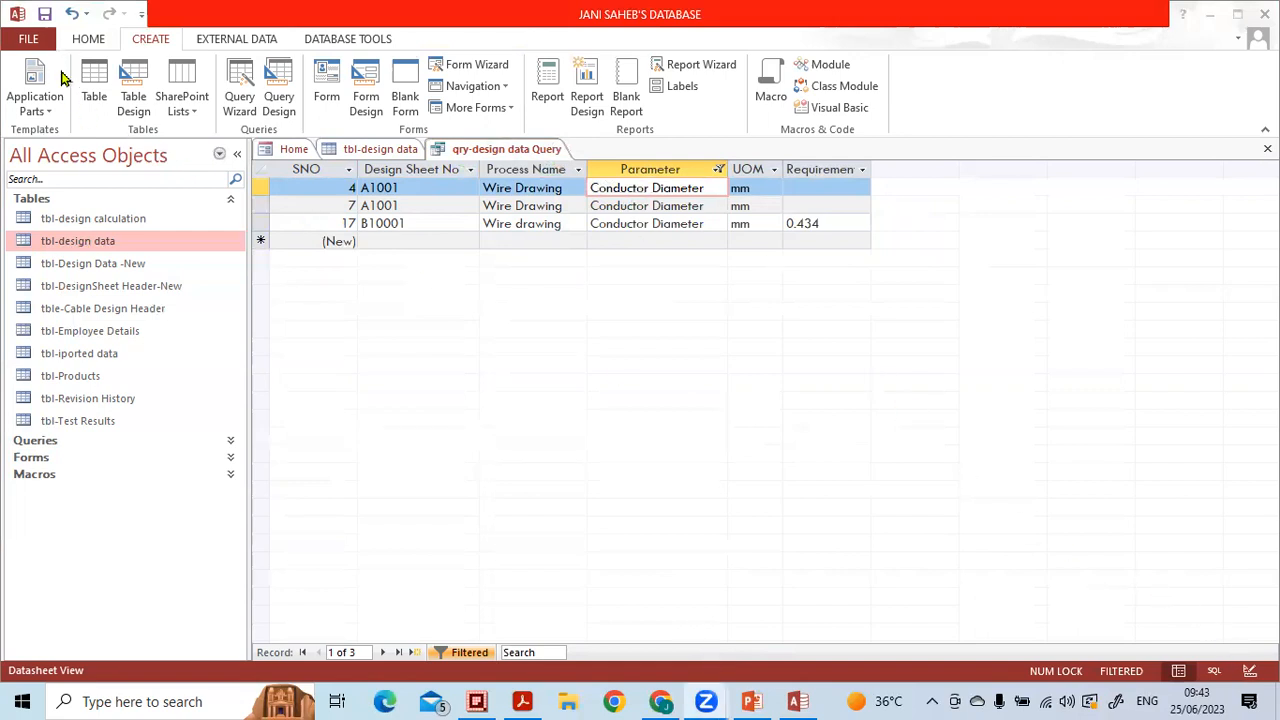
- Switch qry-design data Query from its datasheet to Design View
{"action": "left_click", "coordinate": [95, 40]}
{"action": "left_click", "coordinate": [94, 41]}
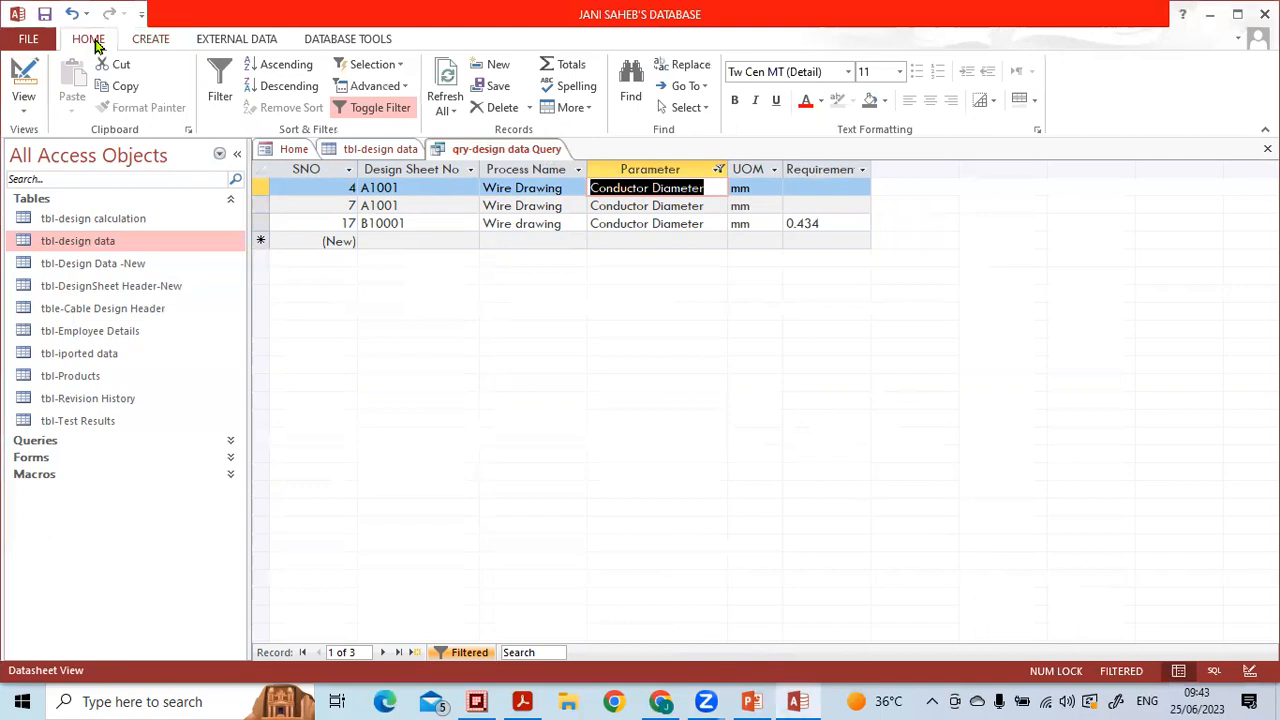
{"action": "left_click", "coordinate": [25, 112]}
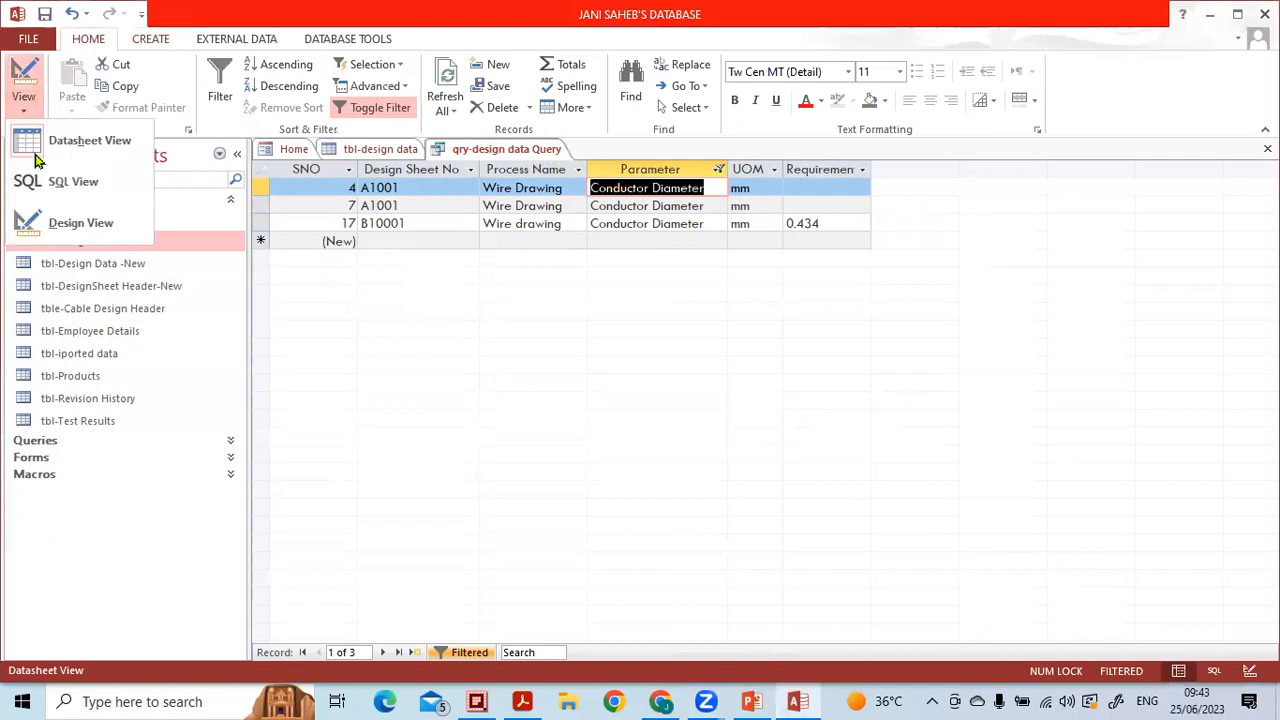
{"action": "left_click", "coordinate": [58, 222]}
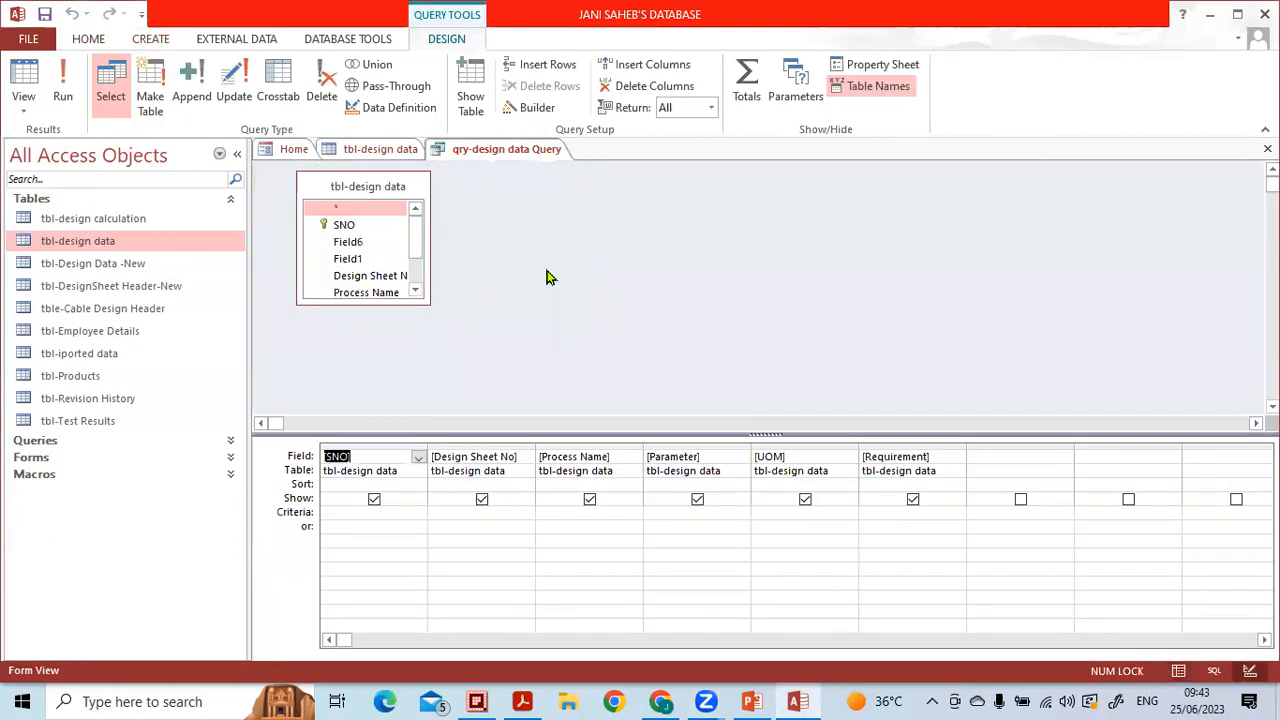
- Move the tbl-design data field list in the query design and enlarge it to show all fields down to Requirement
{"action": "left_click_drag", "start_coordinate": [398, 186], "coordinate": [655, 285]}
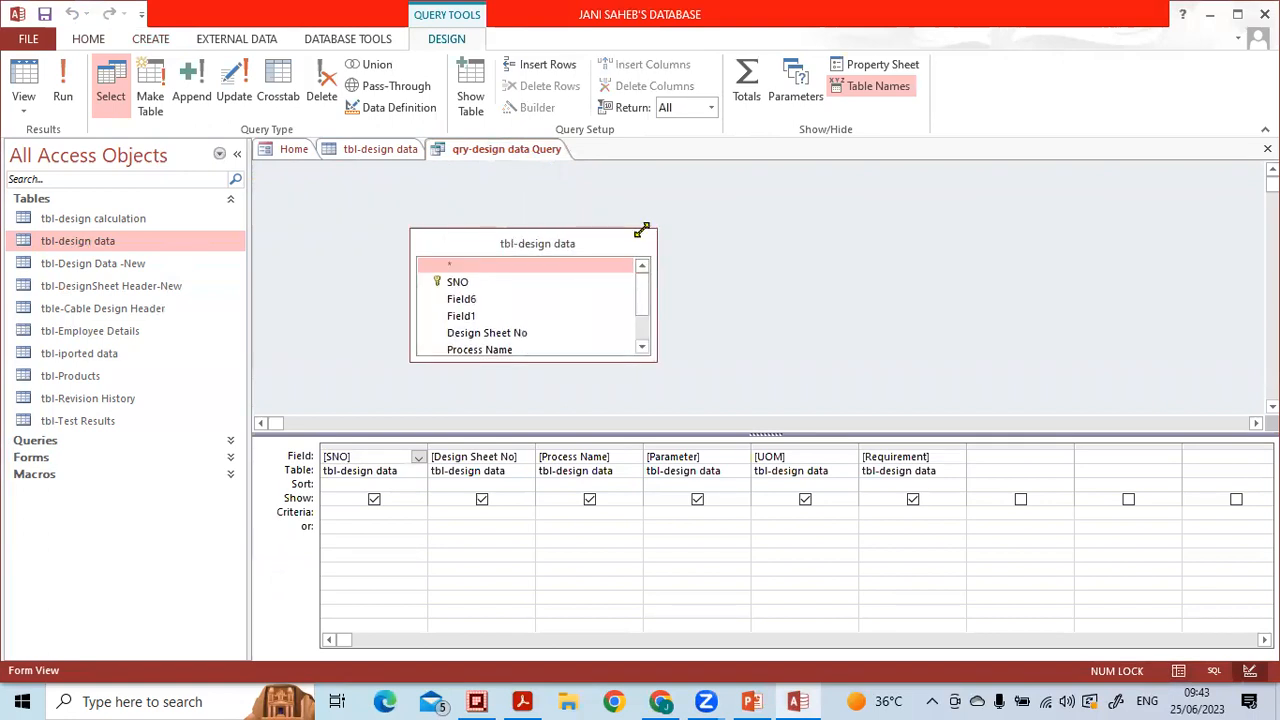
{"action": "left_click_drag", "start_coordinate": [656, 229], "coordinate": [650, 161]}
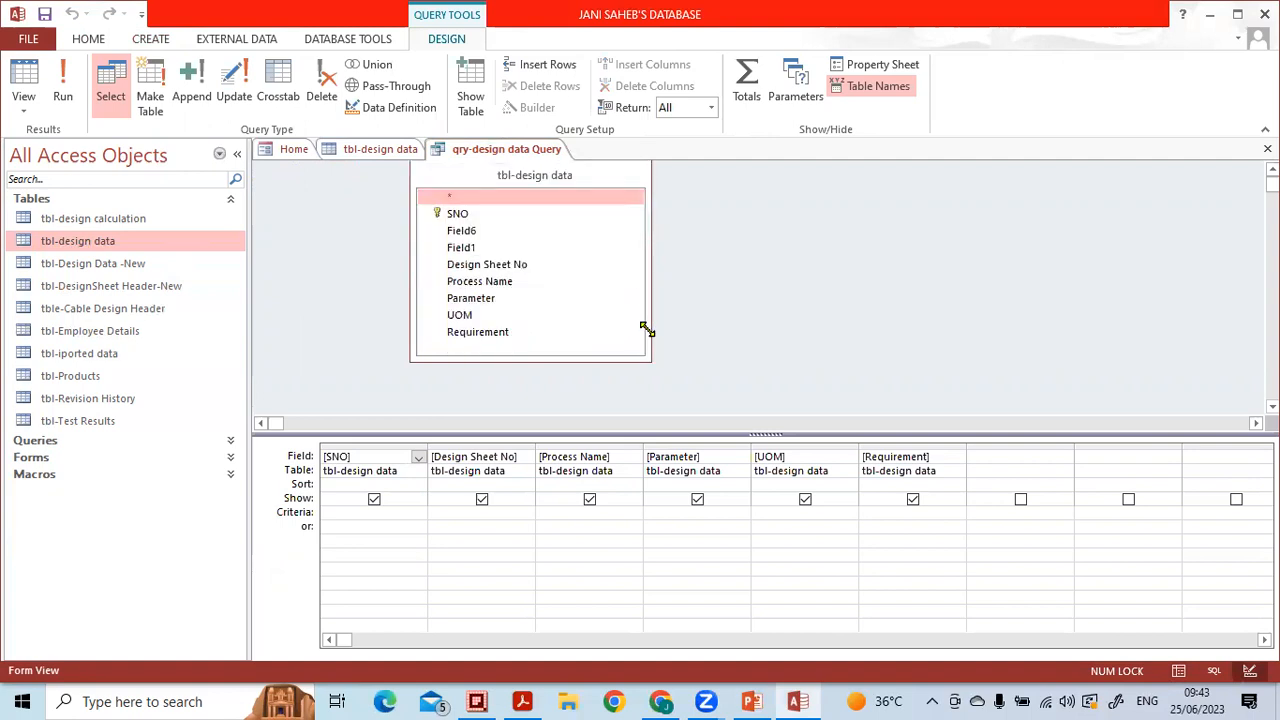
{"action": "left_click_drag", "start_coordinate": [645, 352], "coordinate": [664, 369]}
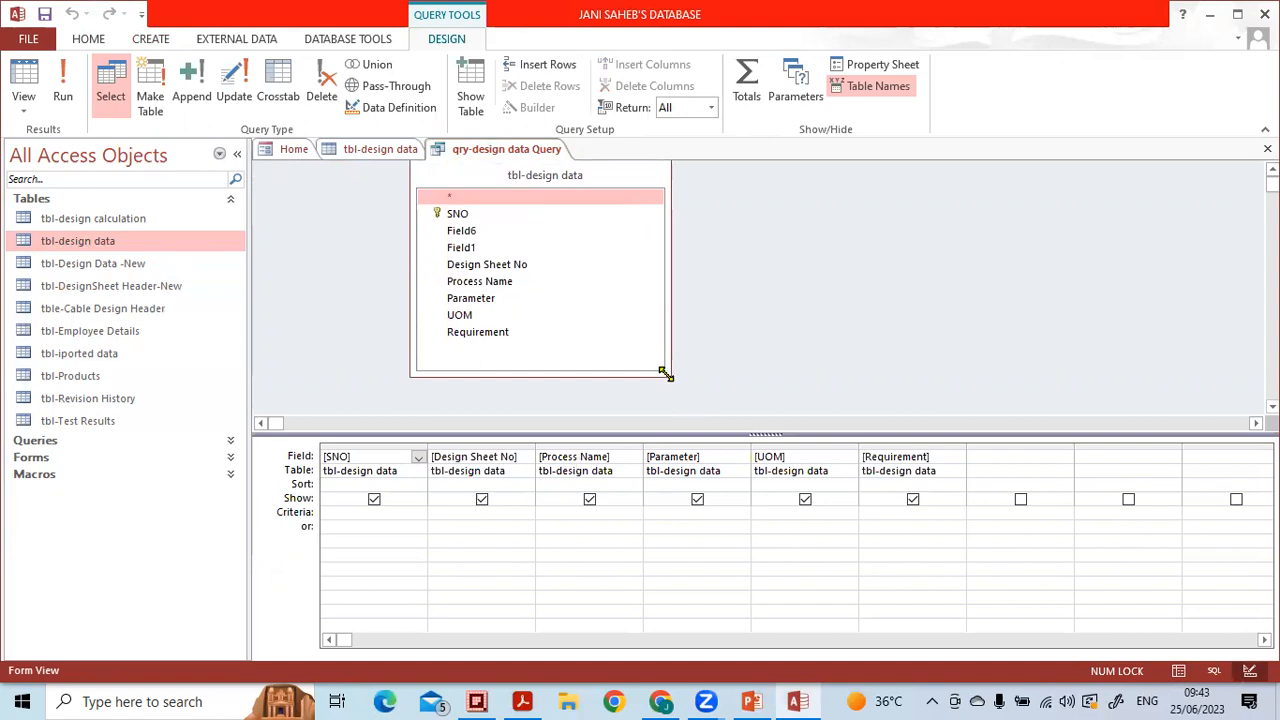
{"action": "left_click_drag", "start_coordinate": [663, 374], "coordinate": [697, 398]}
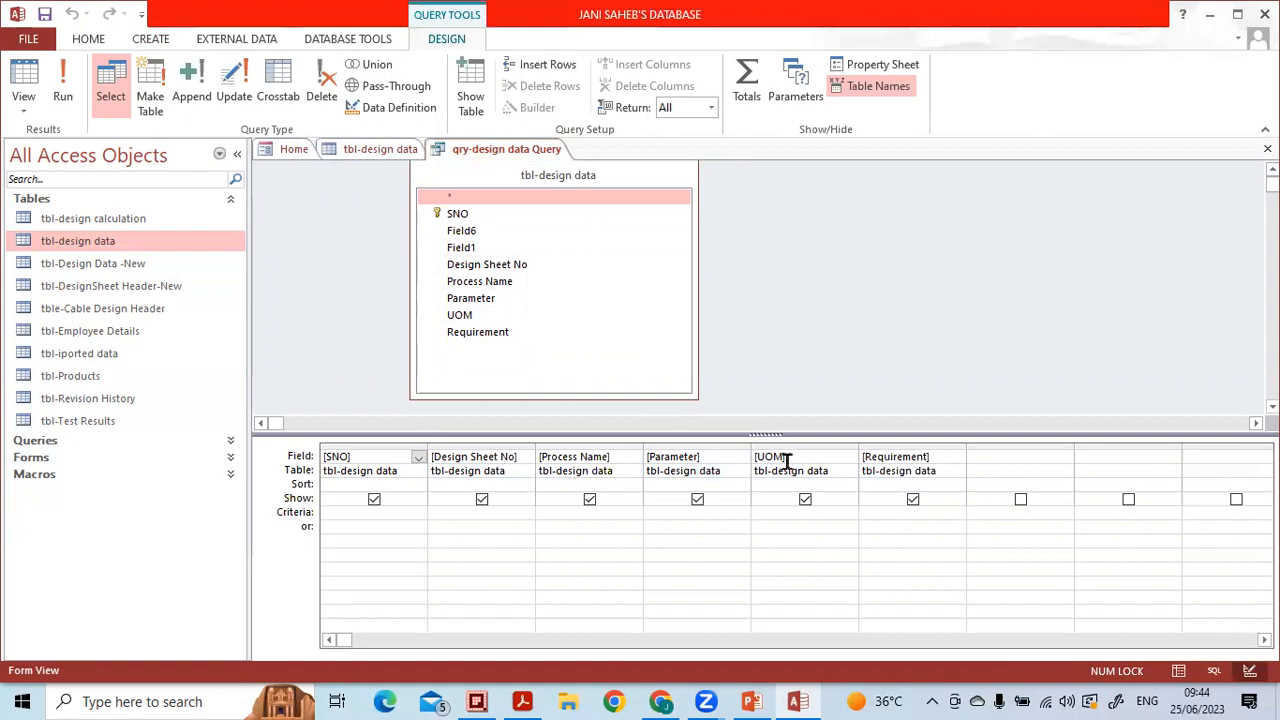
- Exclude the SNO field from the query's displayed output and include it again
{"action": "left_click", "coordinate": [374, 500]}
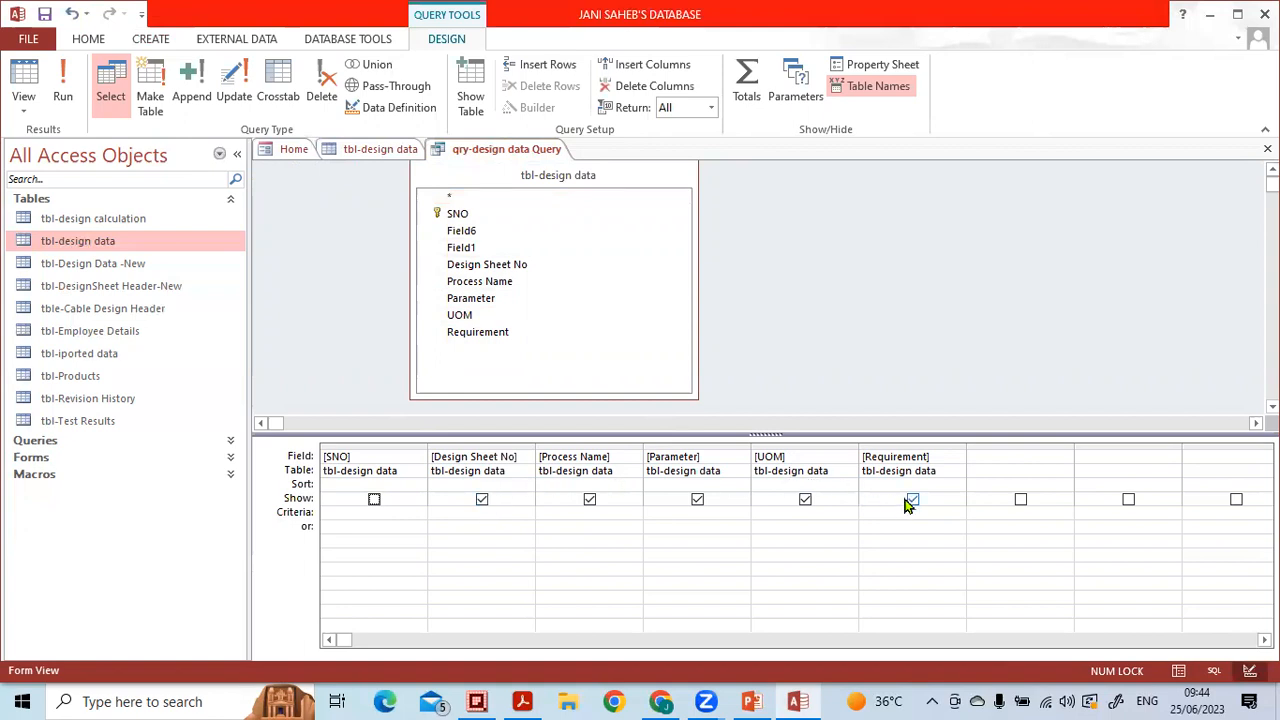
{"action": "left_click", "coordinate": [374, 500]}
{"action": "left_click", "coordinate": [32, 38]}
{"action": "mouse_move", "coordinate": [8, 95]}
{"action": "left_mouse_down"}
{"action": "mouse_move", "coordinate": [52, 126]}
{"action": "mouse_move", "coordinate": [487, 128]}
{"action": "left_mouse_up"}
{"action": "mouse_move", "coordinate": [590, 145]}
{"action": "left_mouse_down"}
{"action": "mouse_move", "coordinate": [863, 128]}
{"action": "mouse_move", "coordinate": [925, 61]}
{"action": "mouse_move", "coordinate": [600, 60]}
{"action": "left_mouse_up"}
{"action": "left_click_drag", "start_coordinate": [478, 70], "coordinate": [4, 62]}
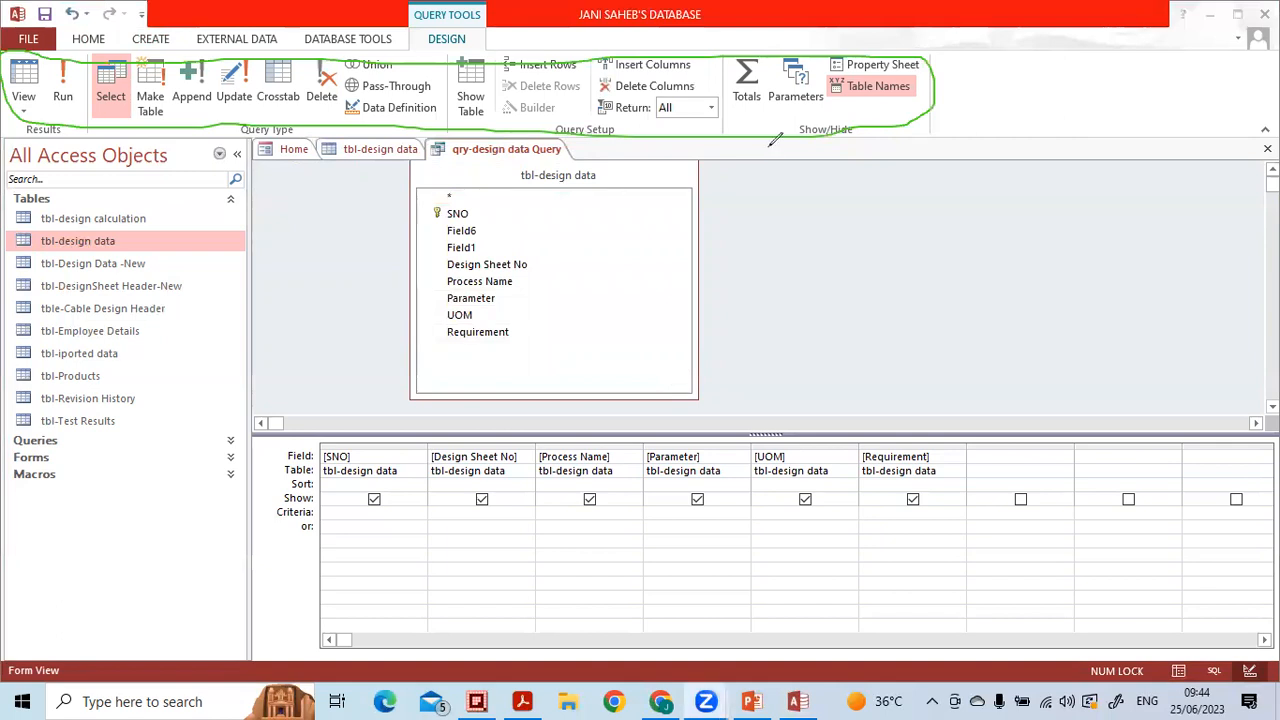
{"action": "left_click", "coordinate": [686, 290]}
{"action": "left_click", "coordinate": [829, 67]}
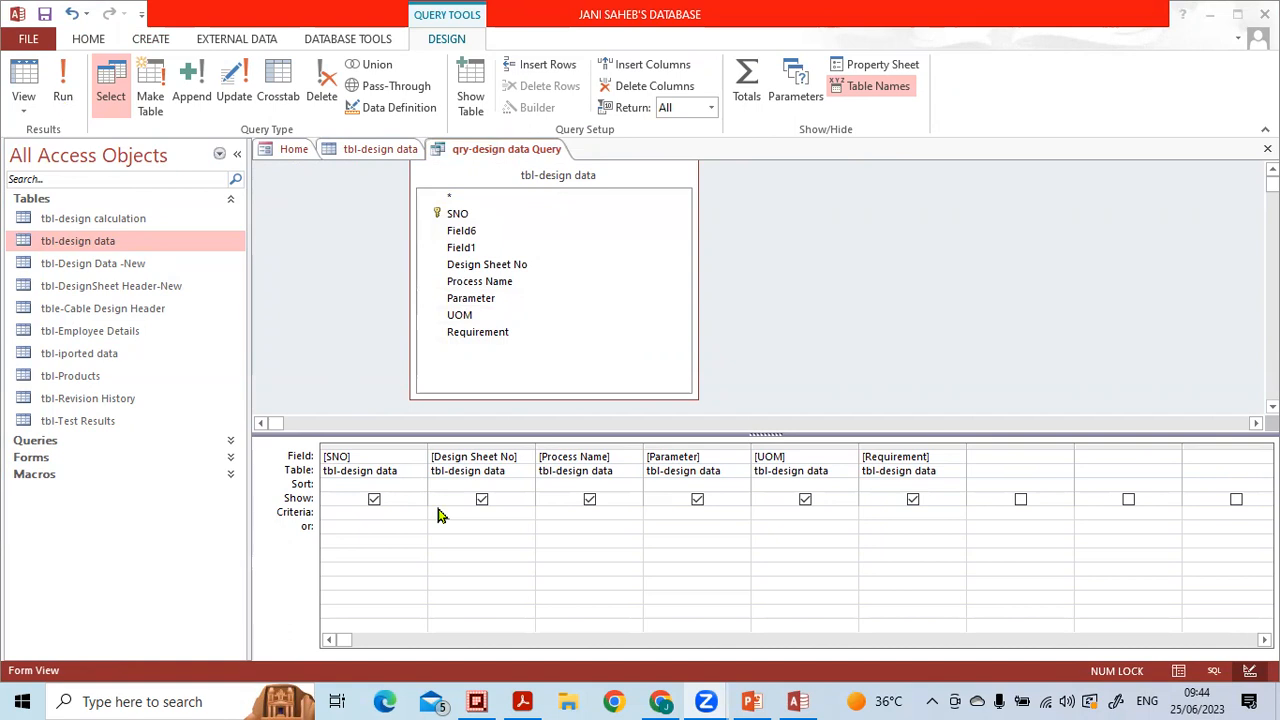
{"action": "mouse_move", "coordinate": [77, 50]}
{"action": "left_mouse_down"}
{"action": "mouse_move", "coordinate": [43, 52]}
{"action": "mouse_move", "coordinate": [71, 121]}
{"action": "mouse_move", "coordinate": [68, 57]}
{"action": "left_mouse_up"}
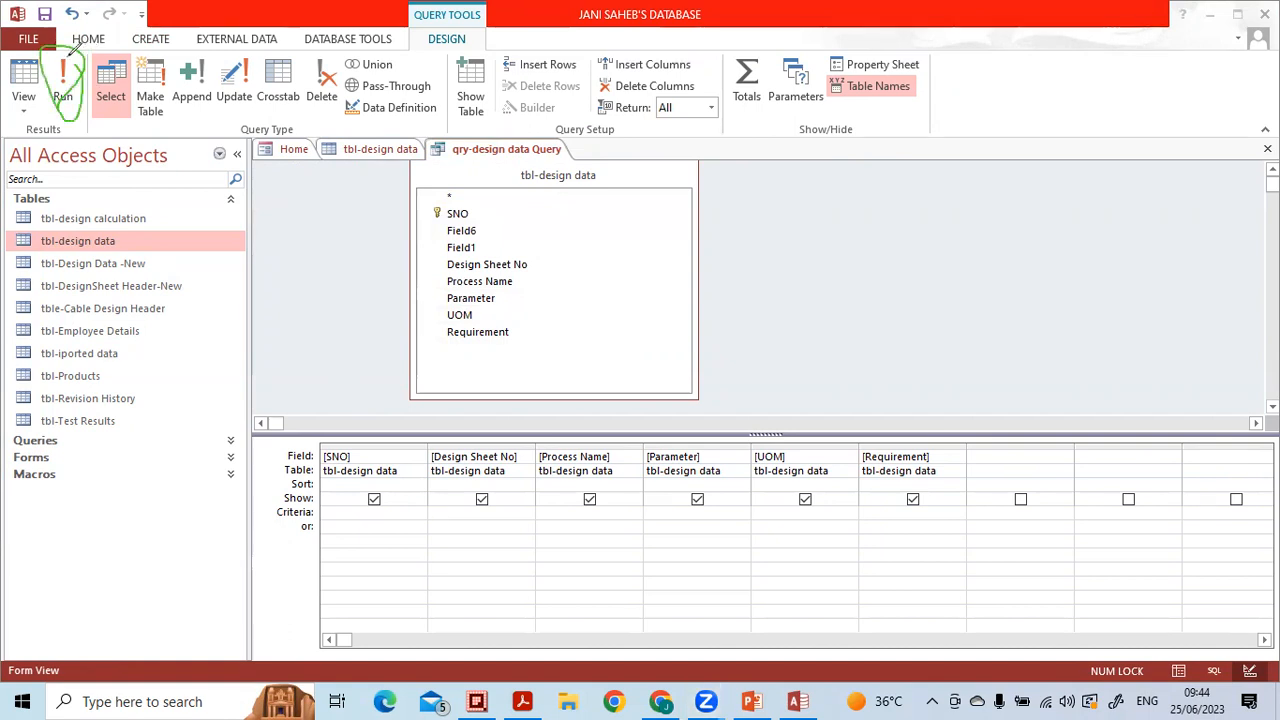
{"action": "left_click", "coordinate": [72, 54]}
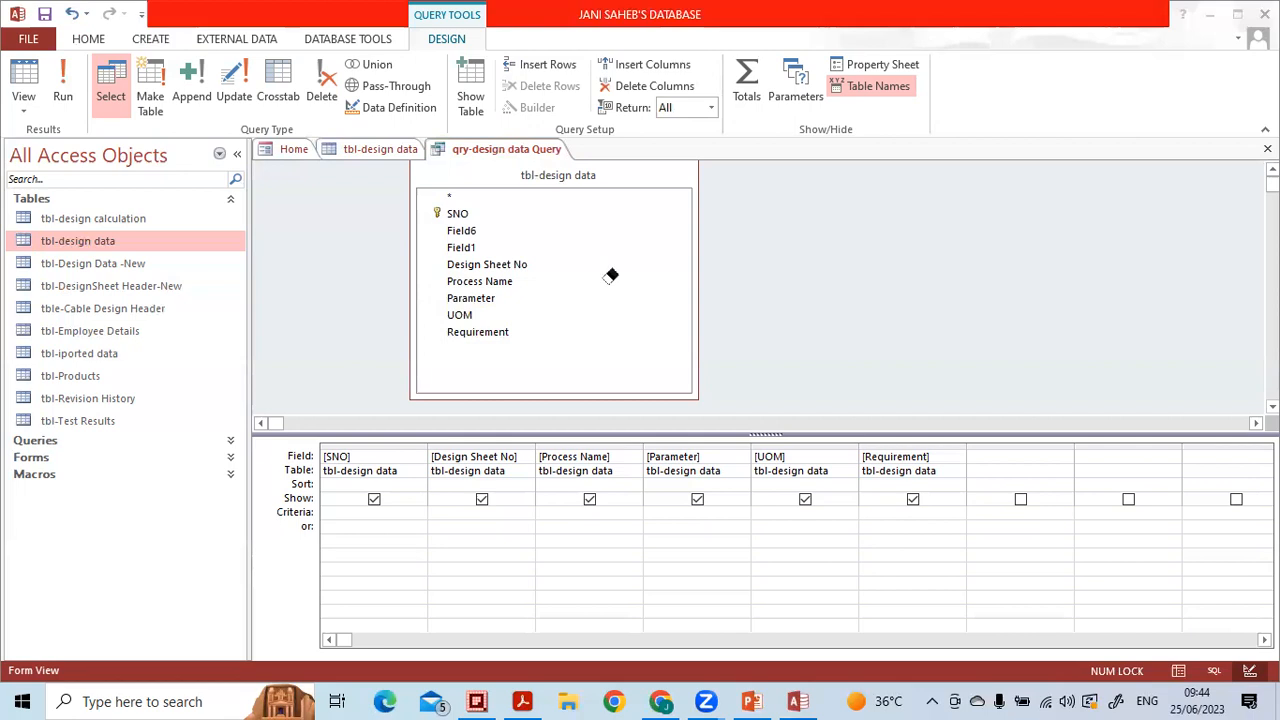
- Run the query without any criteria to view its records, and return to Design View
{"action": "left_click", "coordinate": [63, 85]}
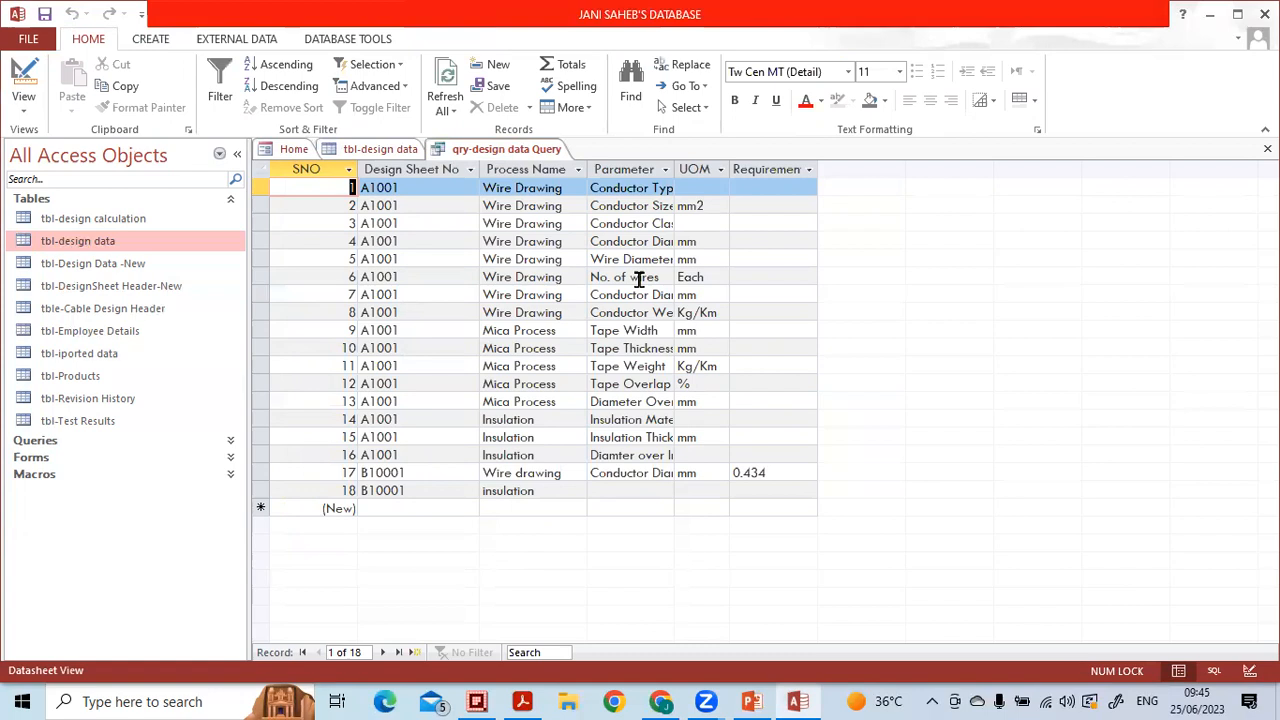
{"action": "left_click", "coordinate": [26, 118]}
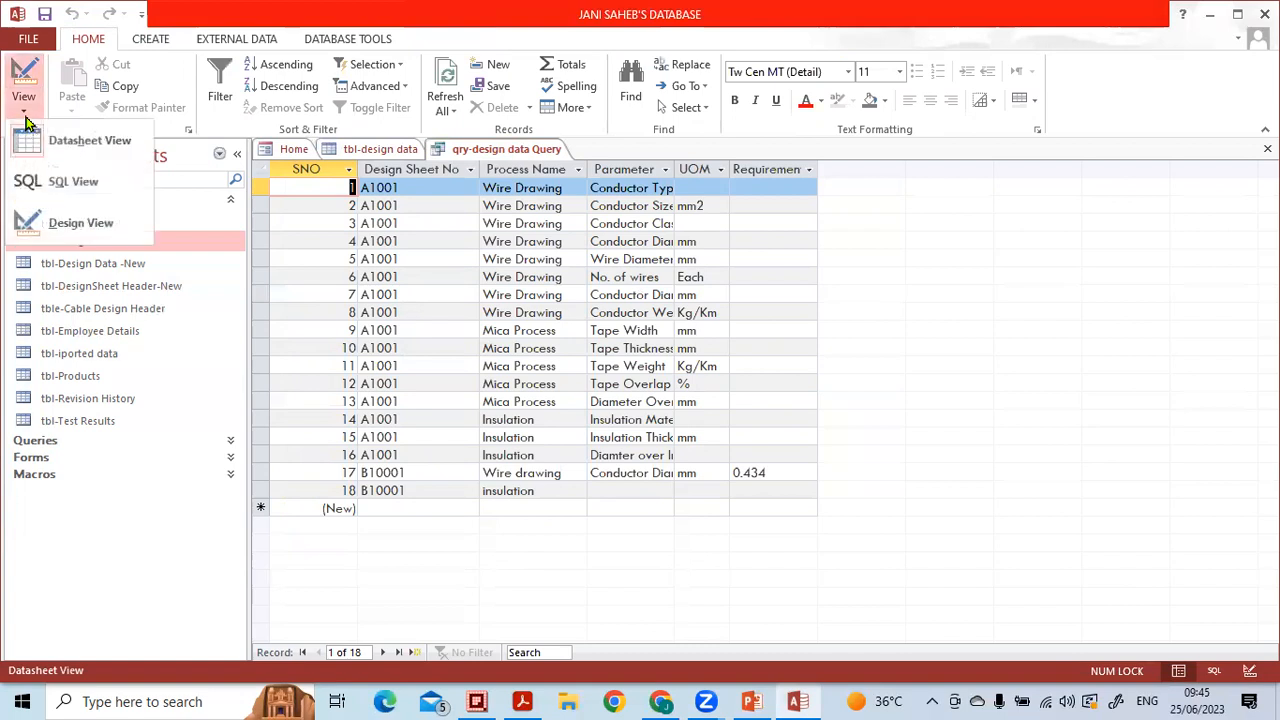
{"action": "left_click", "coordinate": [50, 222]}
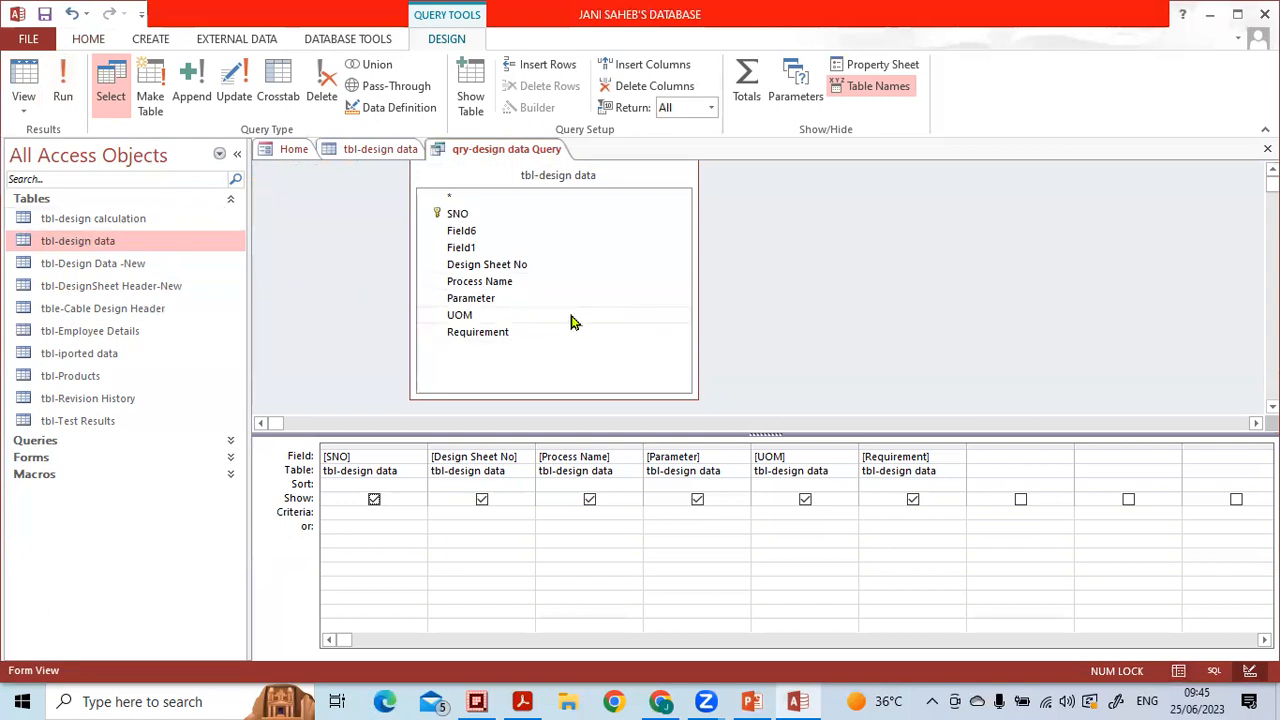
- Run the query again and widen the Parameter column of its results to fit the contents
{"action": "left_click", "coordinate": [703, 511]}
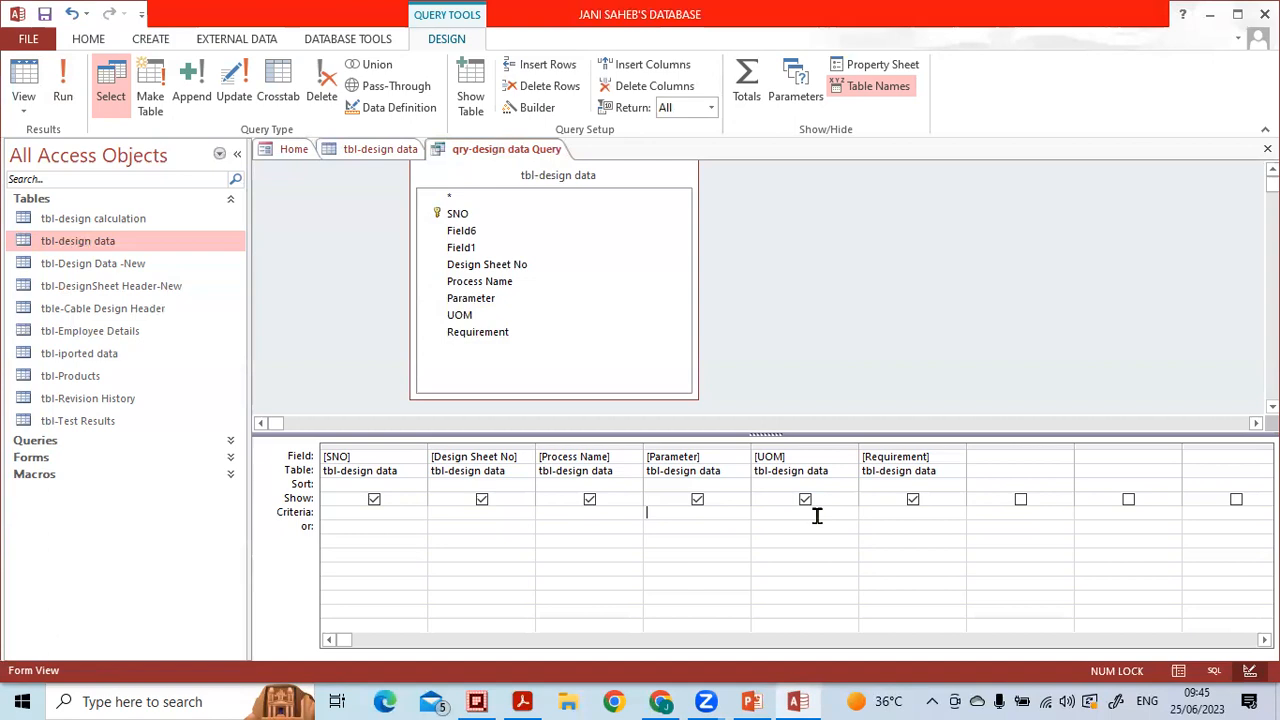
{"action": "left_click", "coordinate": [60, 85]}
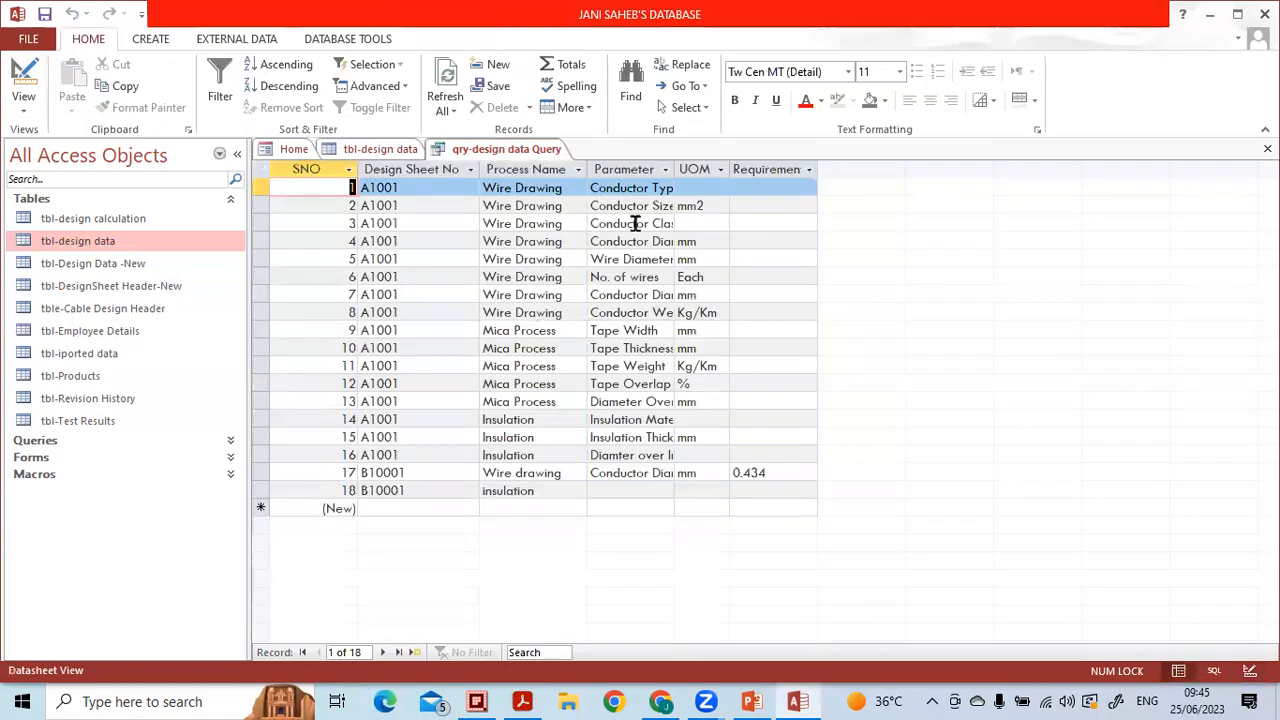
{"action": "double_click", "coordinate": [676, 171]}
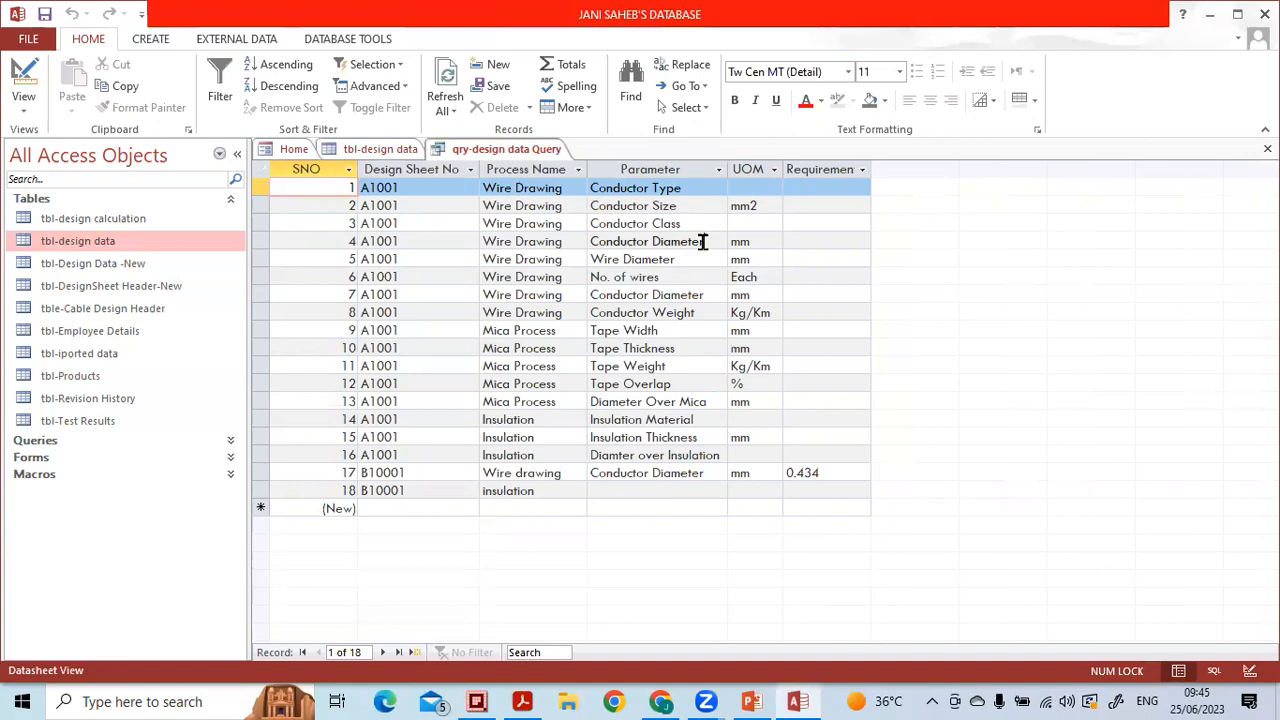
- Copy the text Conductor Diameter from the Parameter column of the record with SNO 4
{"action": "left_click", "coordinate": [703, 241]}
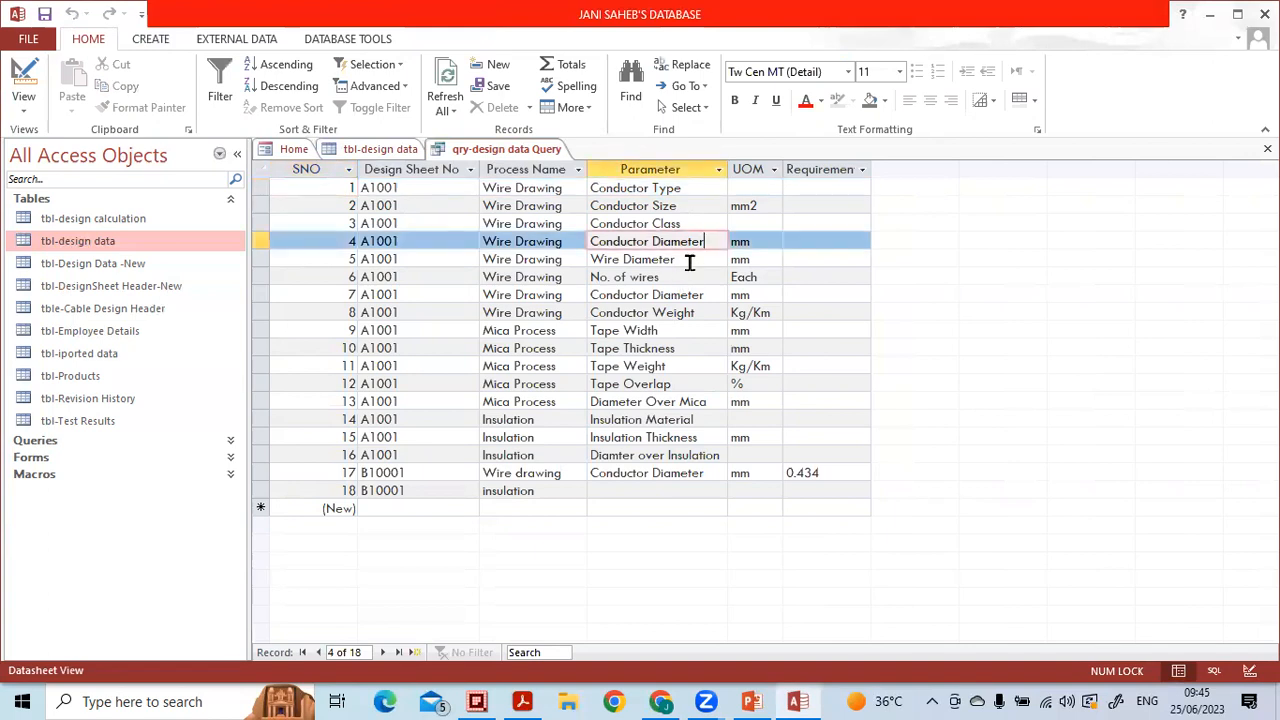
{"action": "left_click_drag", "start_coordinate": [707, 242], "coordinate": [584, 241]}
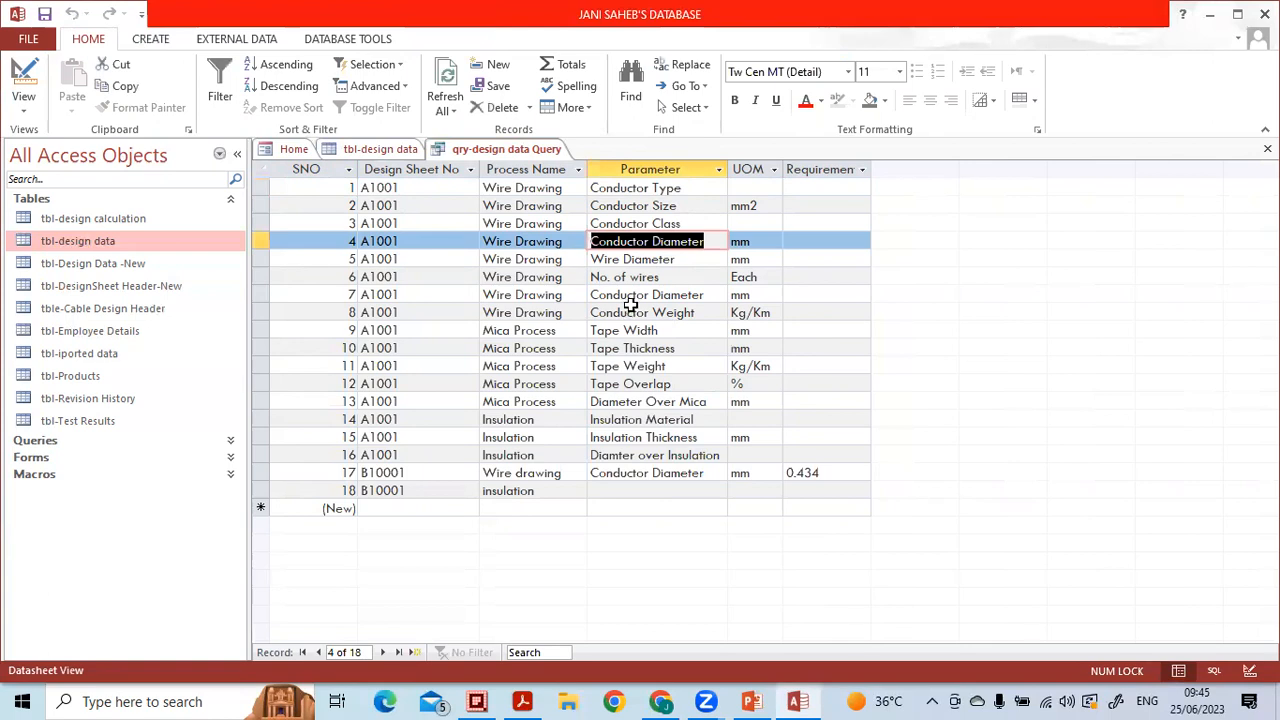
{"action": "key", "text": "ctrl+c"}
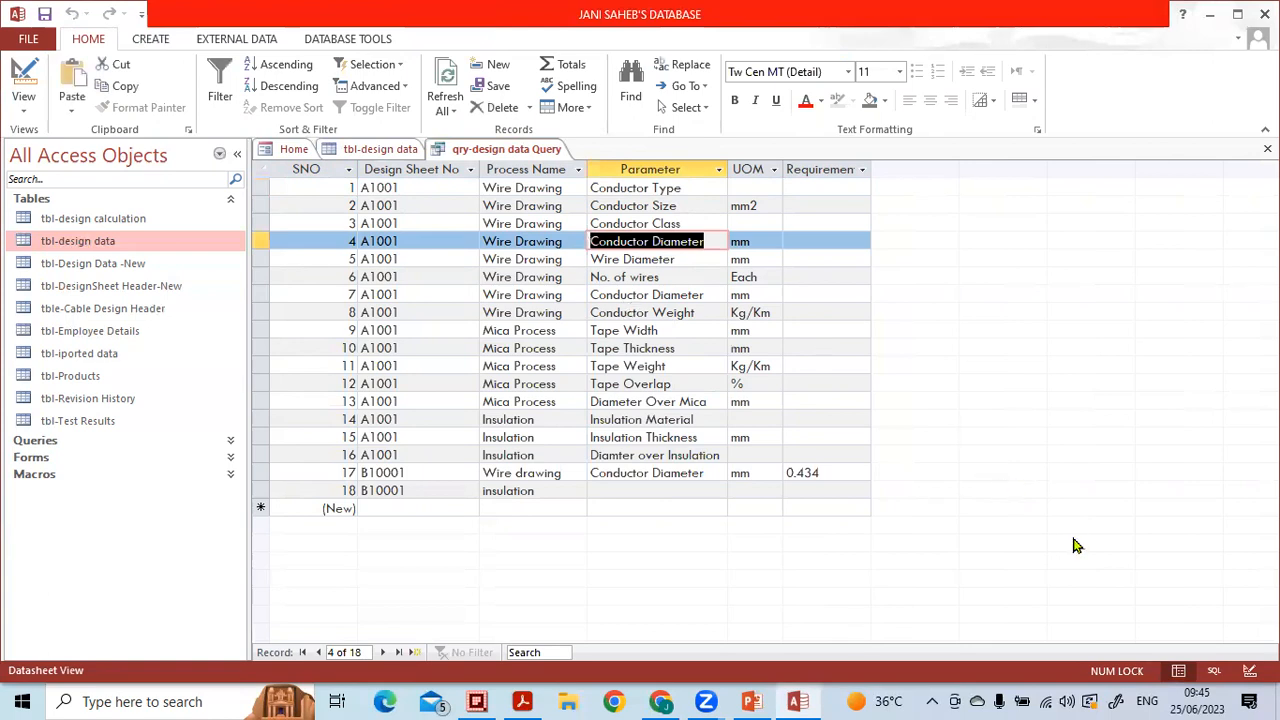
- In Design View, enter the copied text as the Parameter criterion "Conductor Diameter" in quotation marks, and widen that grid column to fit
{"action": "left_click", "coordinate": [1249, 672]}
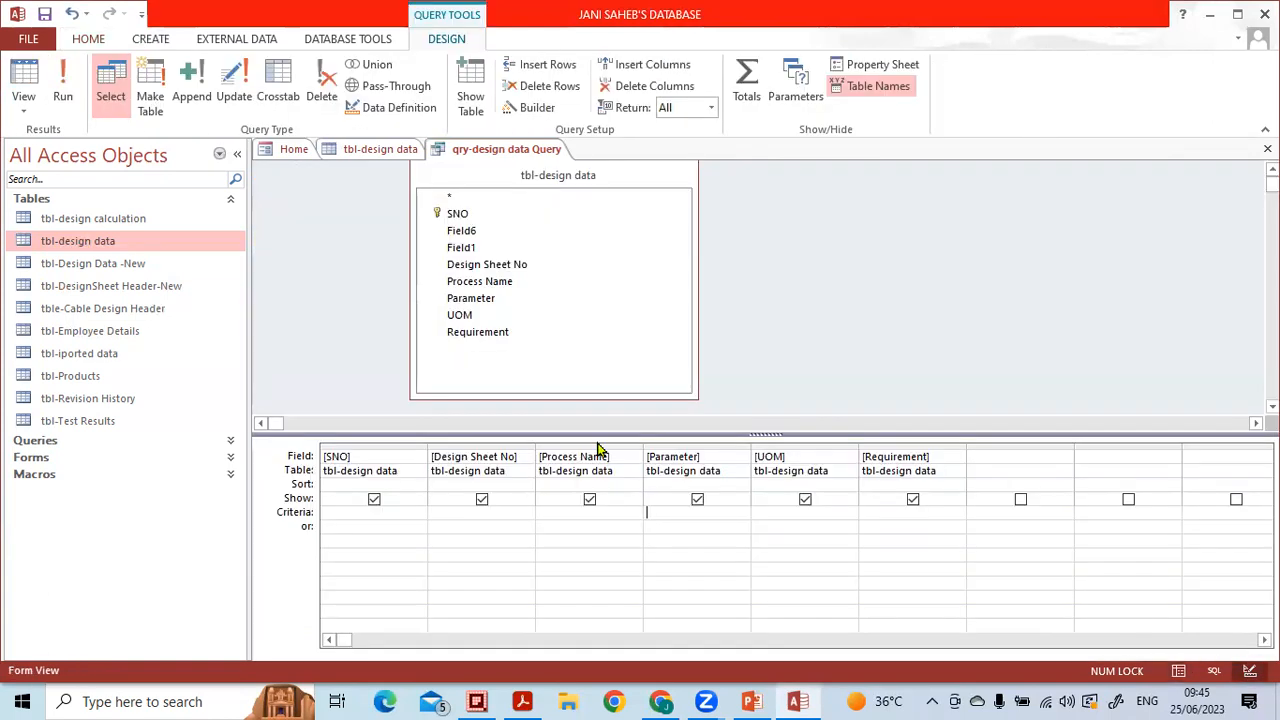
{"action": "left_click", "coordinate": [746, 513]}
{"action": "key", "text": "ctrl+v"}
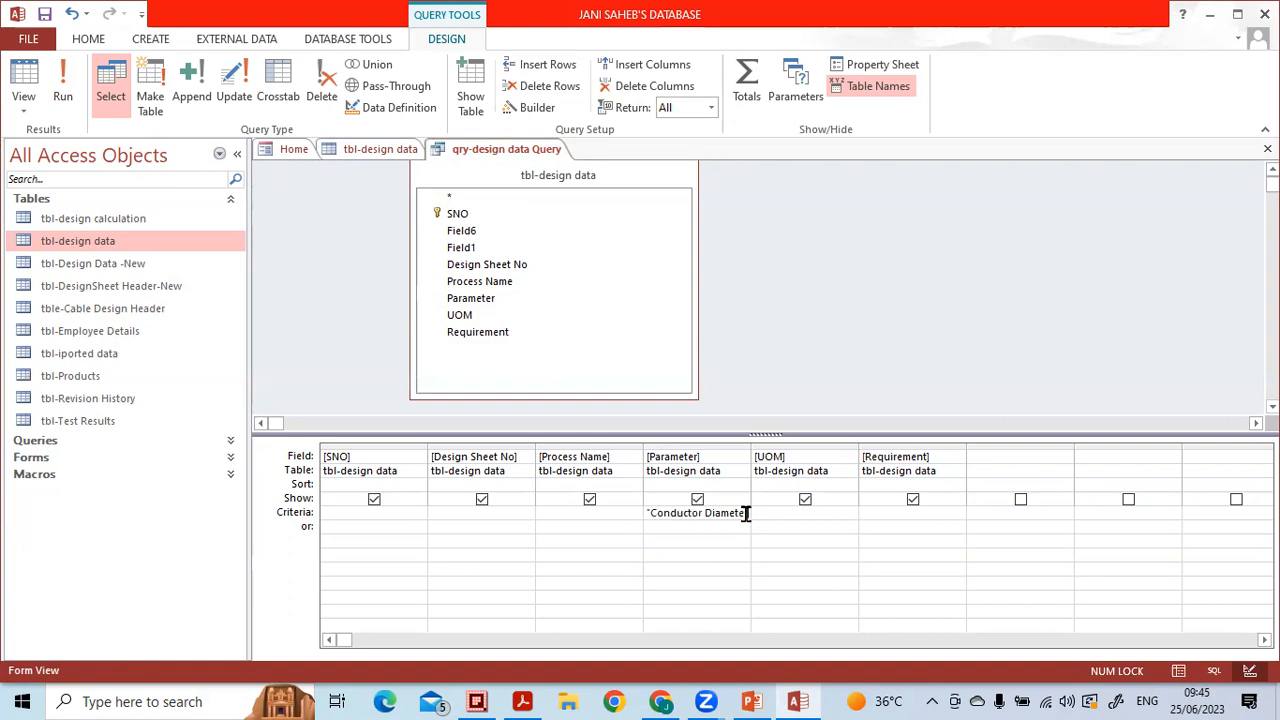
{"action": "type", "text": "\""}
{"action": "key", "text": "Down"}
{"action": "left_click_drag", "start_coordinate": [753, 453], "coordinate": [760, 453]}
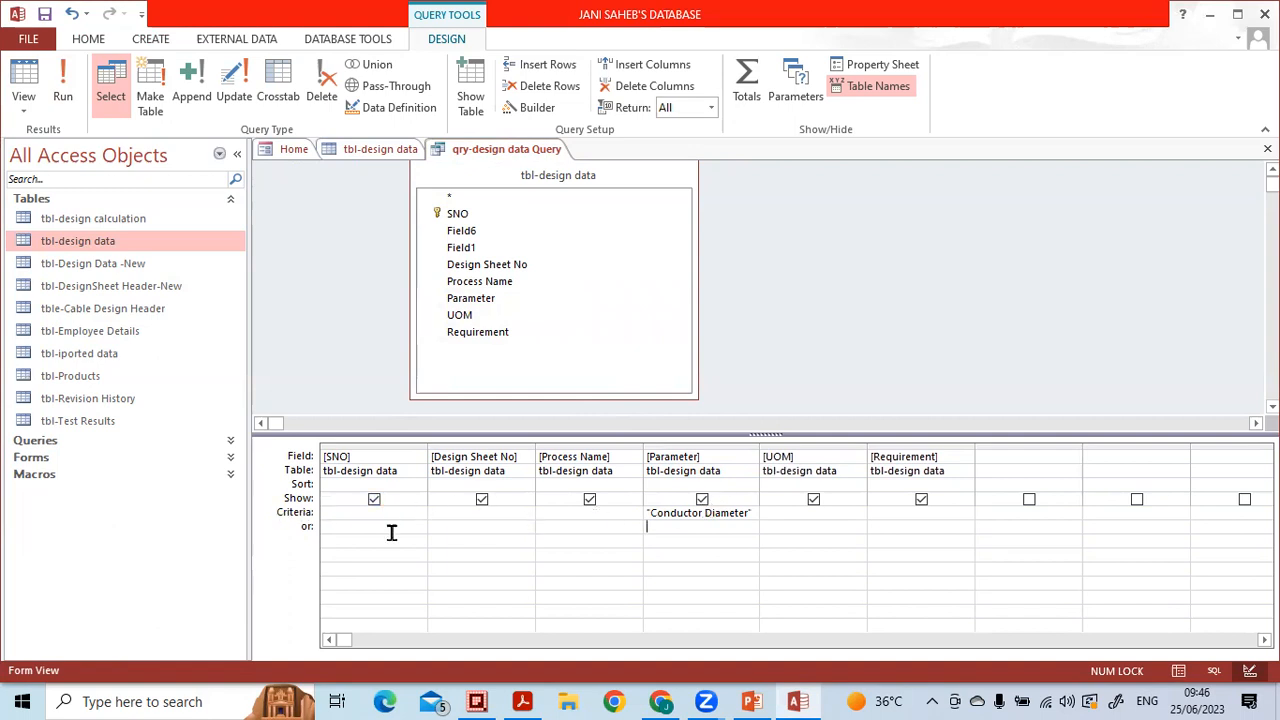
{"action": "mouse_move", "coordinate": [367, 480]}
{"action": "left_mouse_down"}
{"action": "mouse_move", "coordinate": [276, 494]}
{"action": "mouse_move", "coordinate": [310, 520]}
{"action": "mouse_move", "coordinate": [333, 497]}
{"action": "left_mouse_up"}
{"action": "left_click_drag", "start_coordinate": [411, 500], "coordinate": [934, 510]}
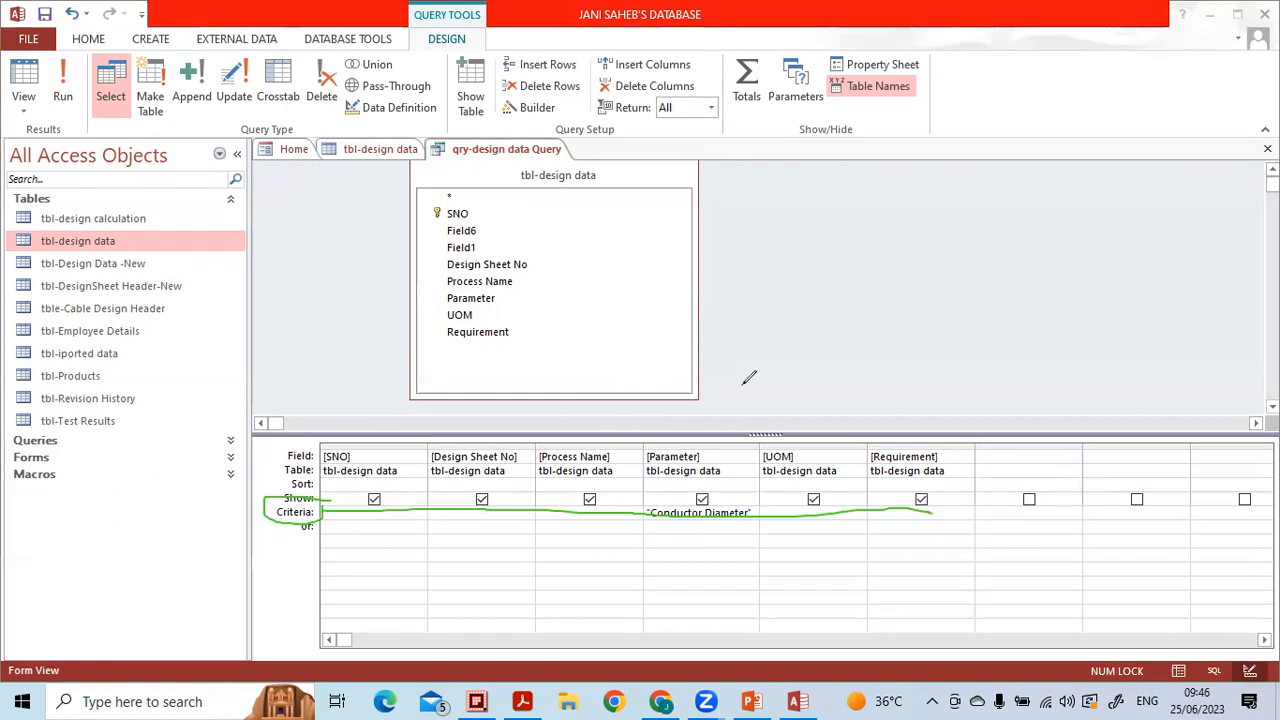
{"action": "left_click", "coordinate": [290, 513]}
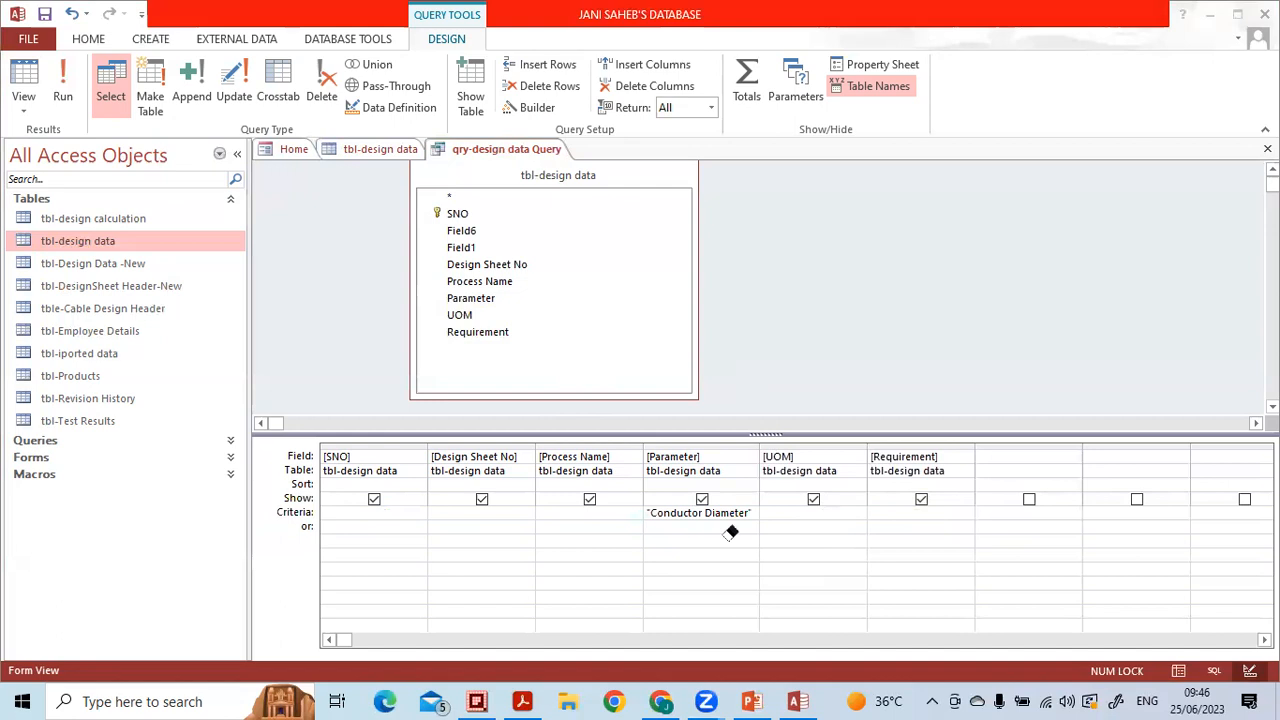
{"action": "key", "text": "Escape"}
- Run the query with the Conductor Diameter criterion to check its records, and return to Design View
{"action": "left_click", "coordinate": [693, 529]}
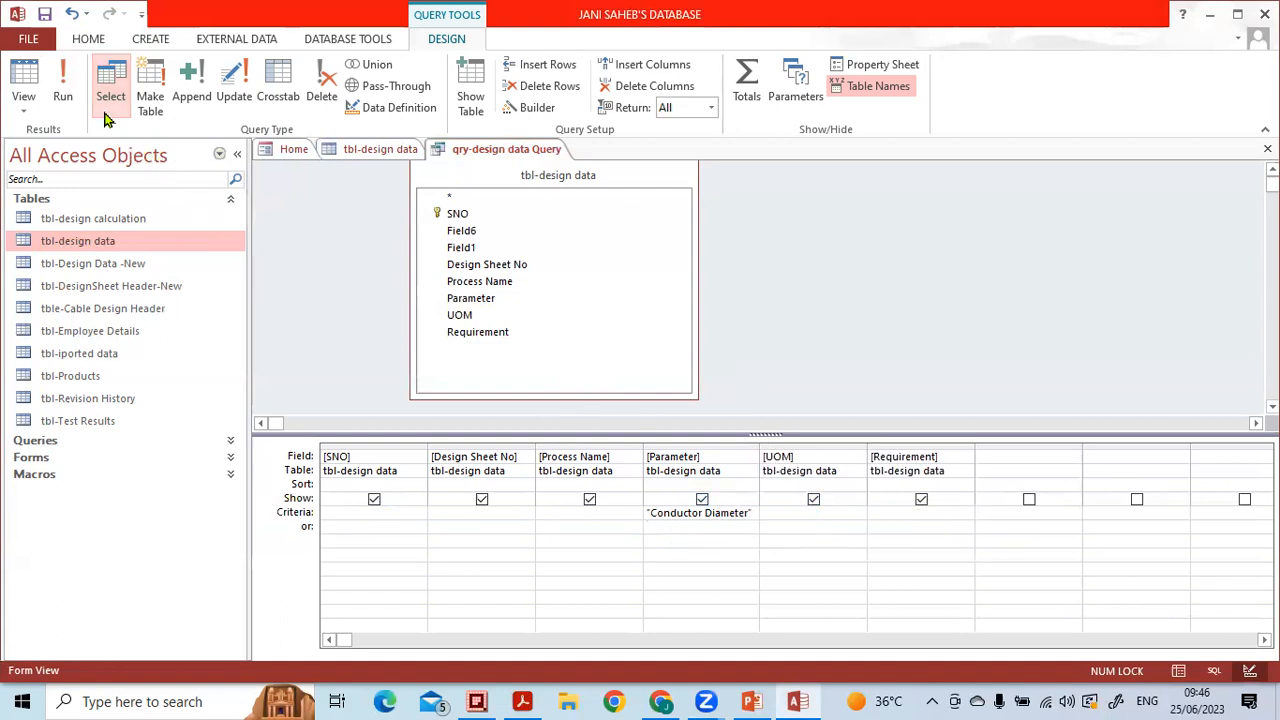
{"action": "left_click", "coordinate": [62, 93]}
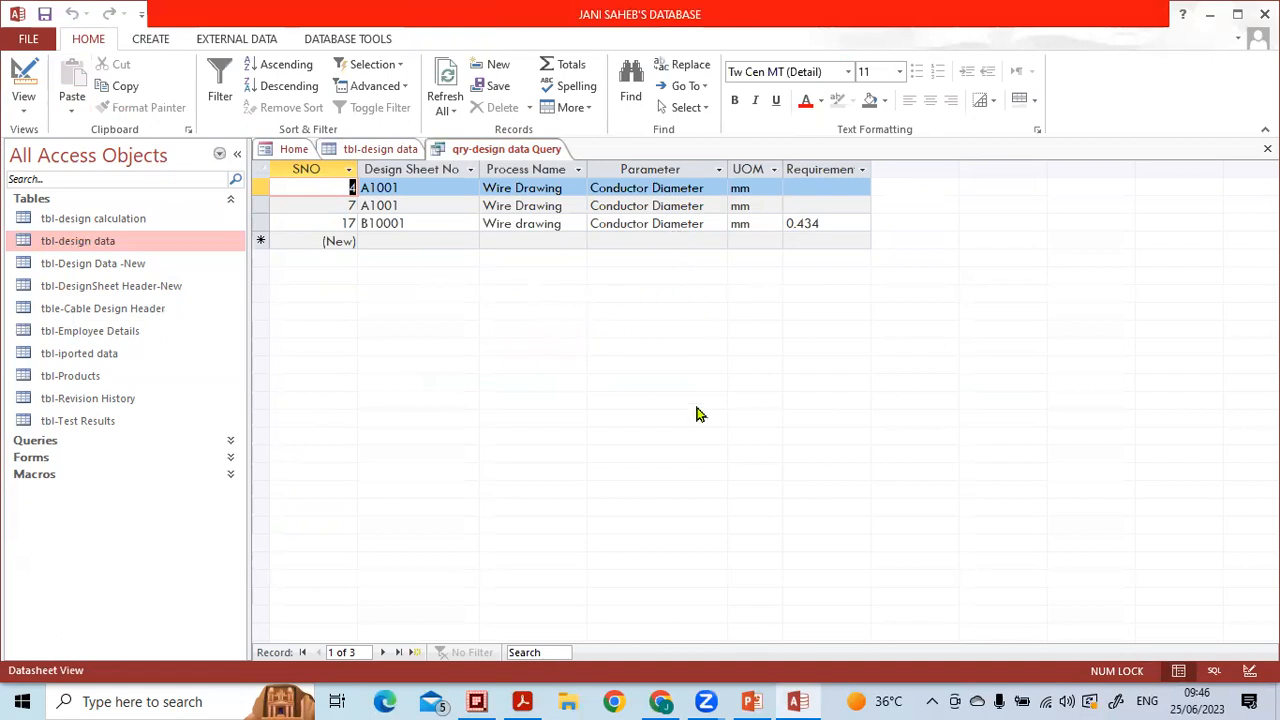
{"action": "left_click", "coordinate": [1250, 671]}
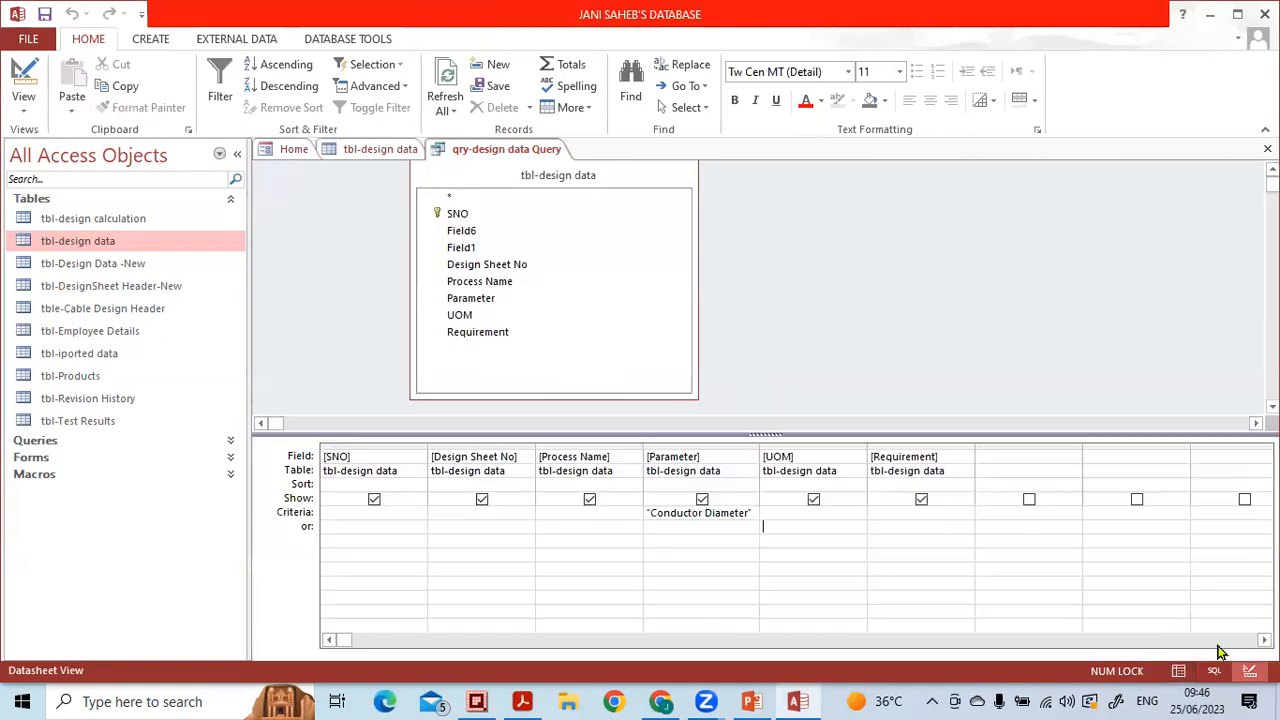
- Replace the word Conductor in the Parameter criterion with a * wildcard to make it Like "*Diameter", and run the query
{"action": "left_click", "coordinate": [704, 514]}
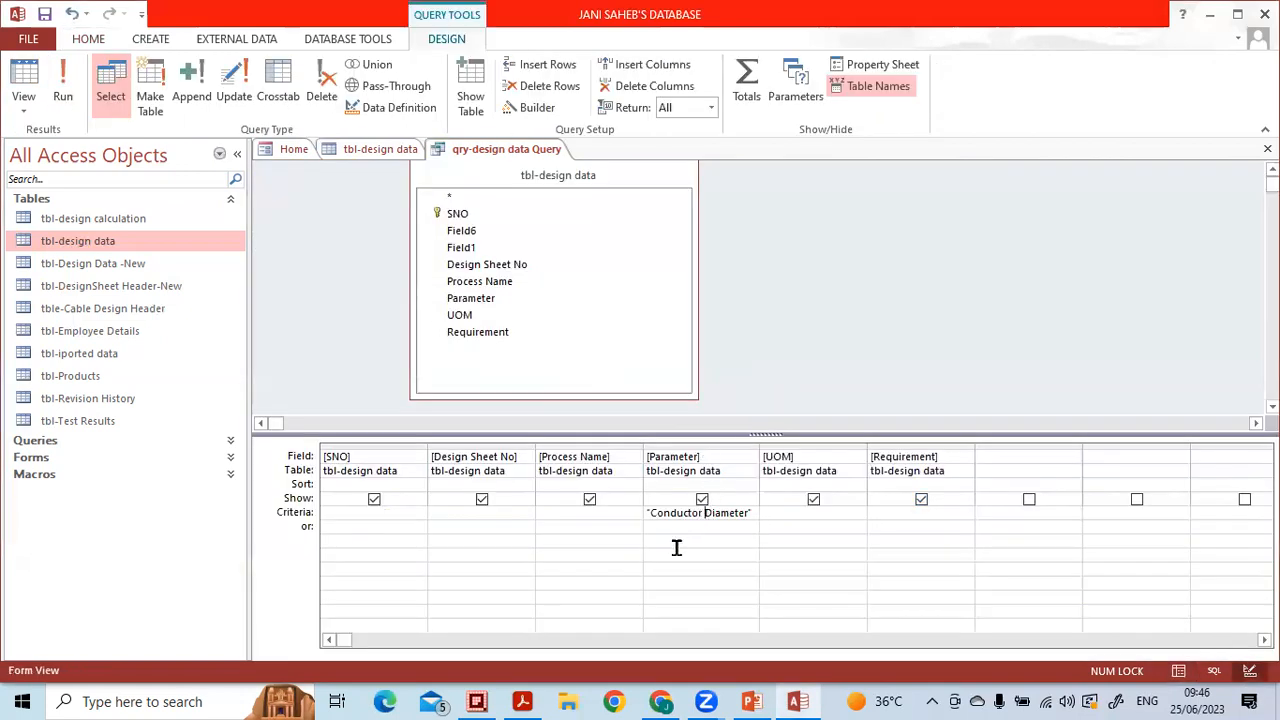
{"action": "key", "text": "BackSpace"}
{"action": "key", "text": "BackSpace"}
{"action": "key", "text": "BackSpace"}
{"action": "key", "text": "BackSpace"}
{"action": "key", "text": "BackSpace"}
{"action": "key", "text": "BackSpace"}
{"action": "key", "text": "BackSpace"}
{"action": "key", "text": "BackSpace"}
{"action": "key", "text": "BackSpace"}
{"action": "key", "text": "BackSpace"}
{"action": "type", "text": "*"}
{"action": "key", "text": "Down"}
{"action": "left_click", "coordinate": [68, 86]}
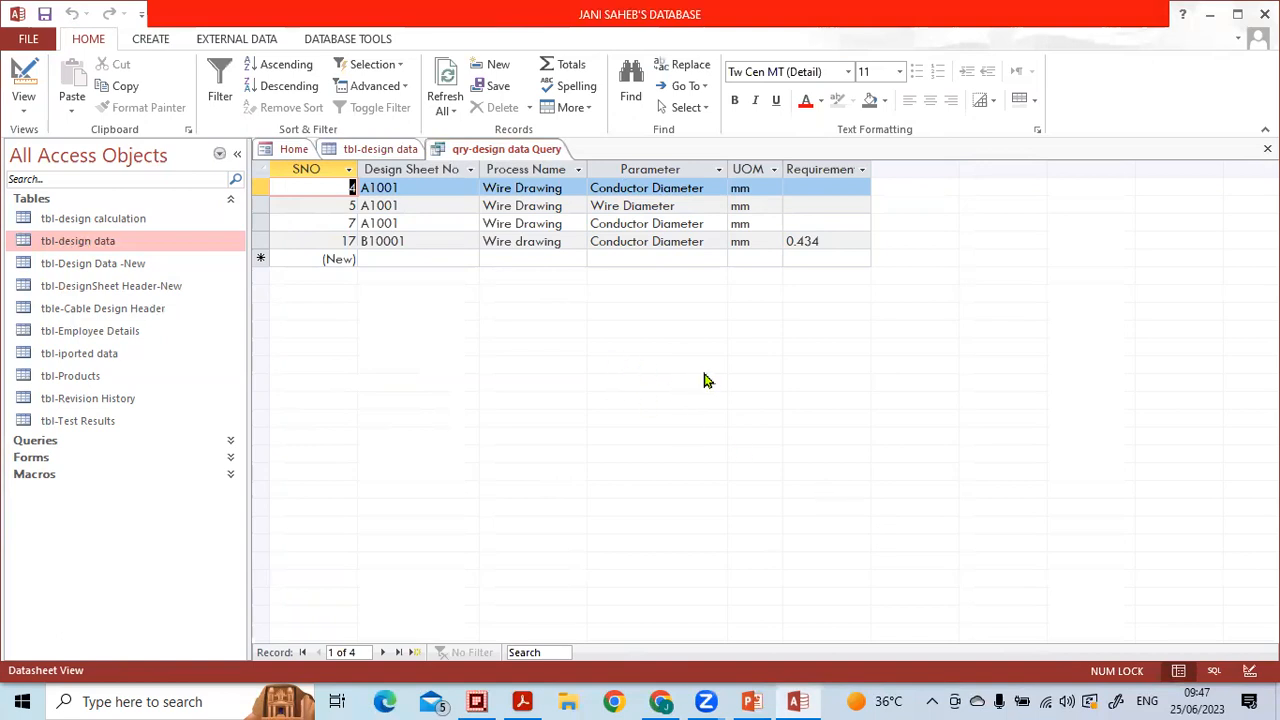
- Return to Design View and negate the Parameter criterion so that it reads Not Like "*Diameter"
{"action": "left_click", "coordinate": [1240, 670]}
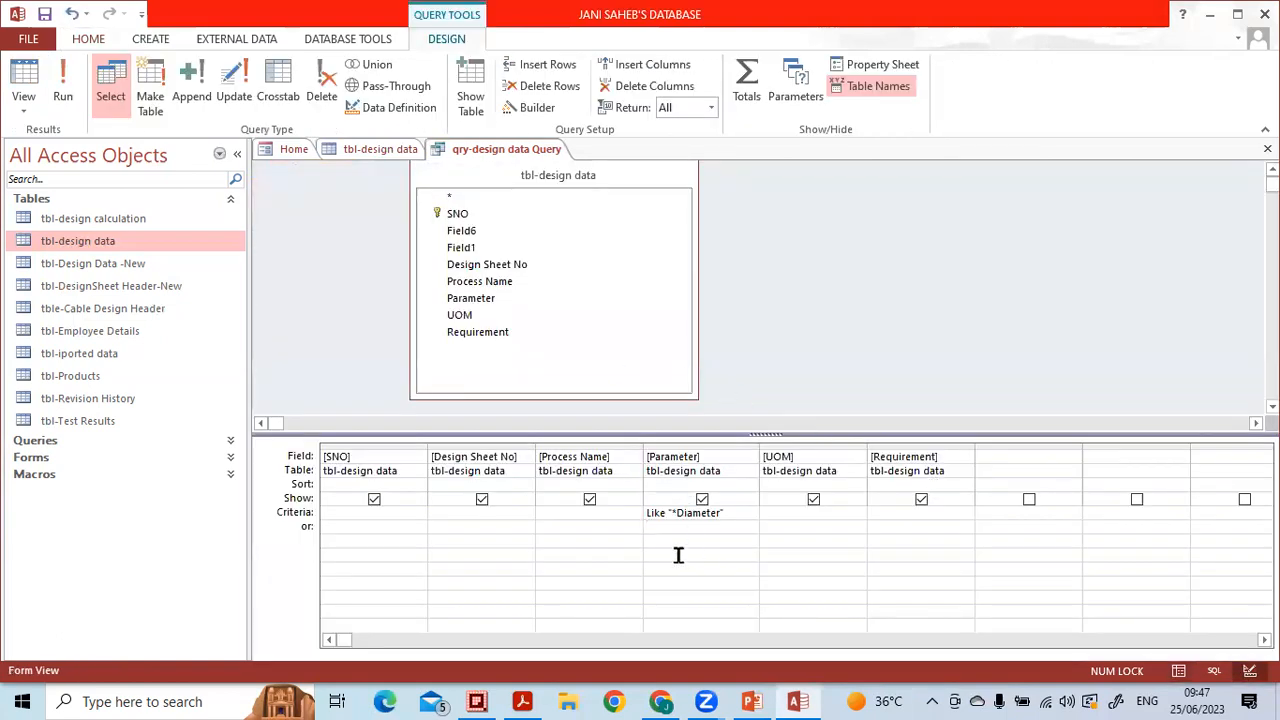
{"action": "left_click", "coordinate": [650, 515]}
{"action": "type", "text": "not"}
{"action": "left_click", "coordinate": [704, 529]}
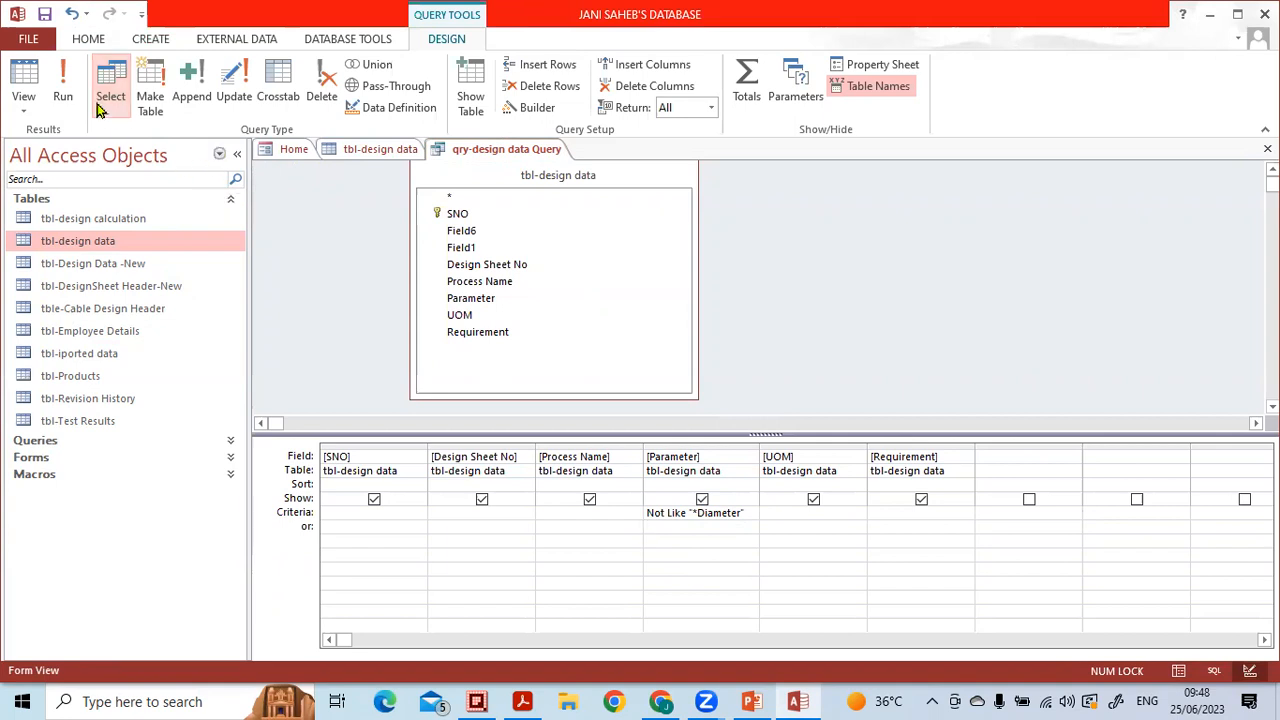
- Run the query with the negated Parameter criterion, and in Design View add Like "mica*" as the Process Name criterion
{"action": "left_click", "coordinate": [62, 92]}
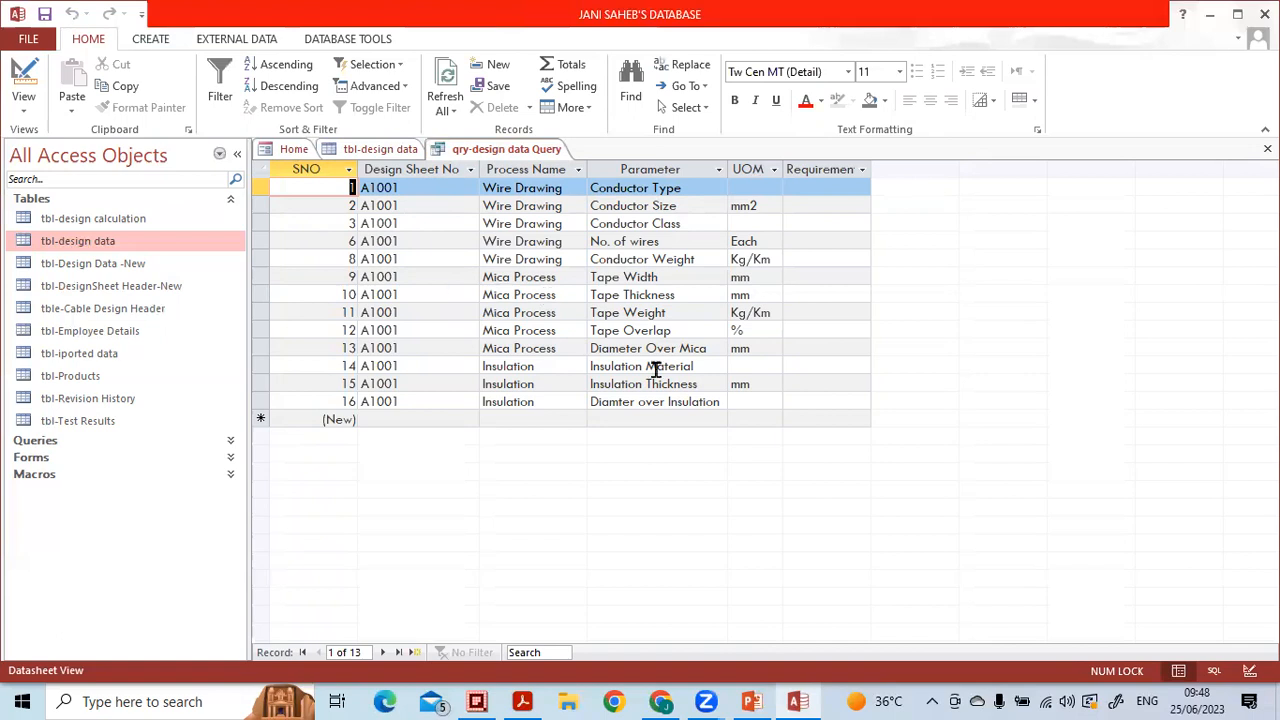
{"action": "left_click", "coordinate": [1240, 667]}
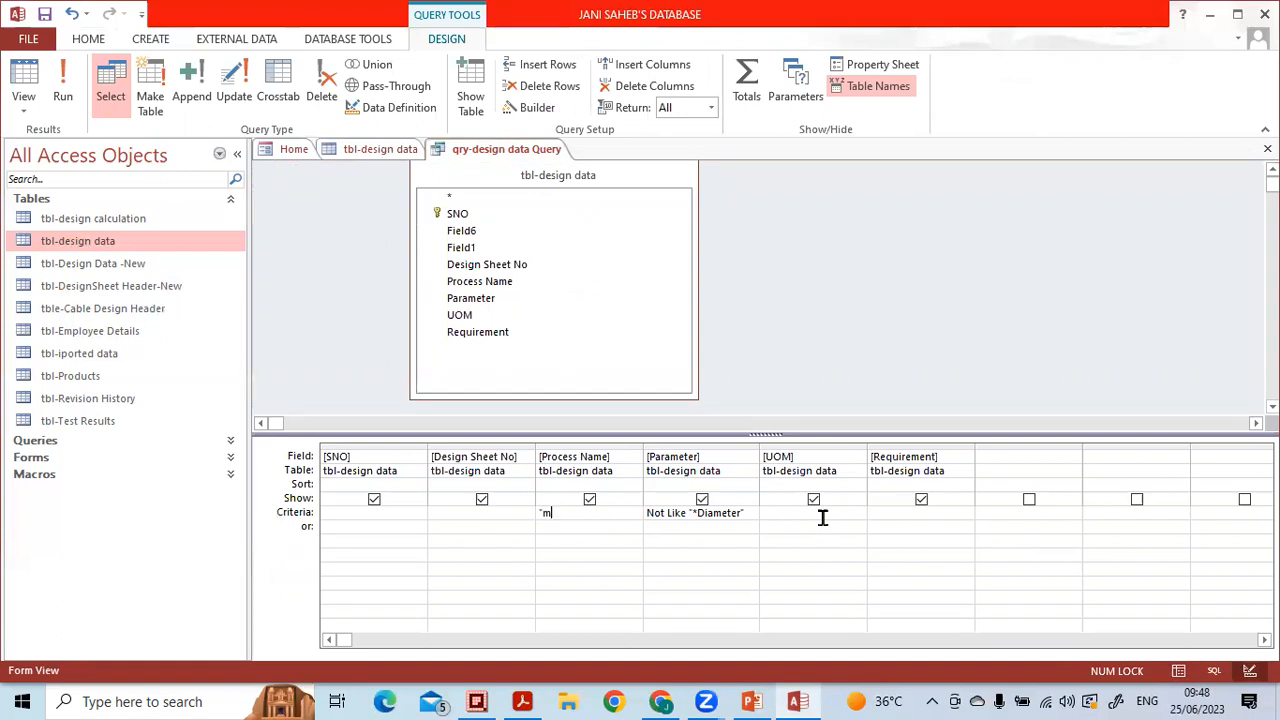
{"action": "type", "text": "ica"}
{"action": "left_click", "coordinate": [822, 517]}
{"action": "key", "text": "Up"}
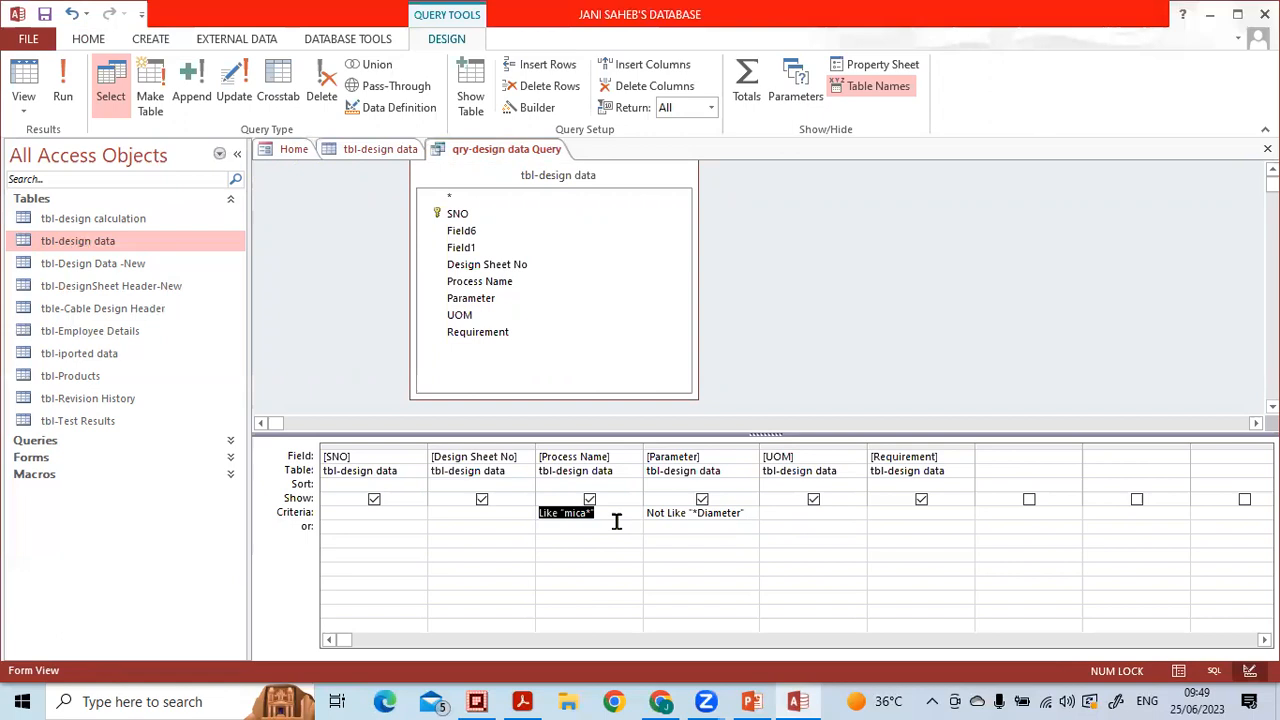
{"action": "left_click", "coordinate": [693, 442]}
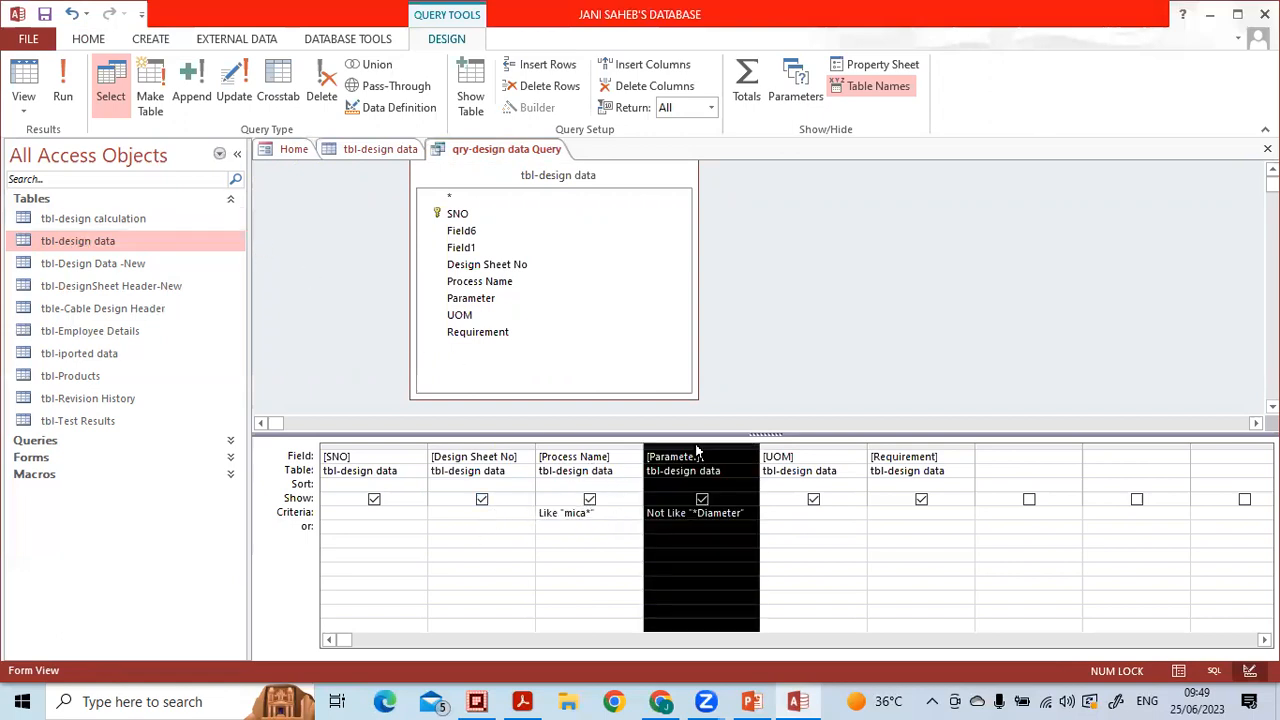
{"action": "left_click", "coordinate": [564, 444]}
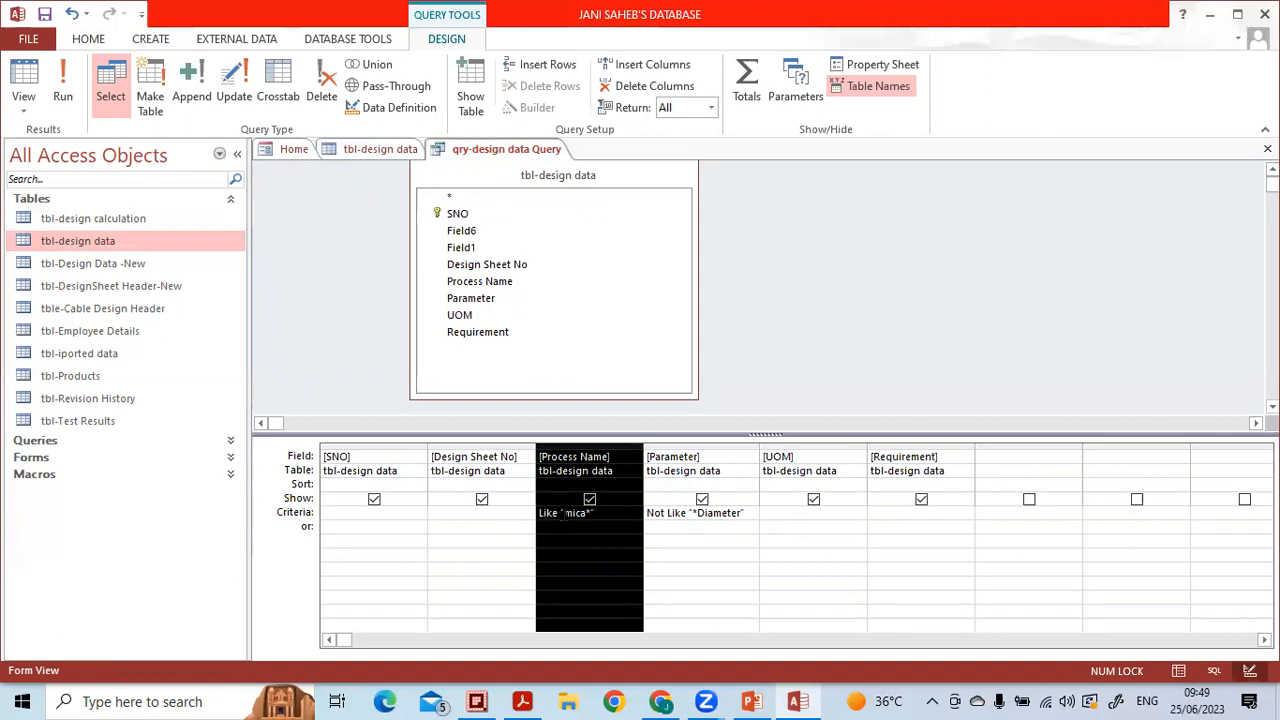
{"action": "left_click", "coordinate": [394, 418]}
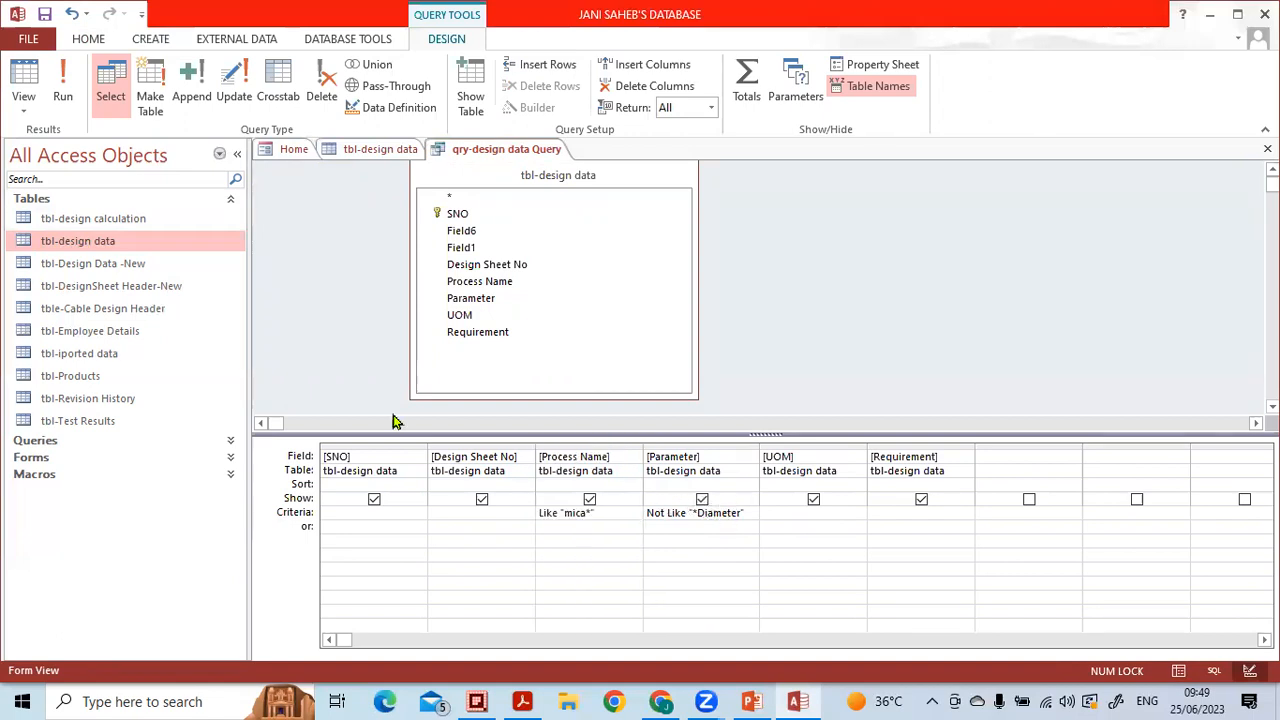
- Run the query with both criteria, examine the Diameter Over Mica parameter, and return to Design View
{"action": "left_click", "coordinate": [76, 101]}
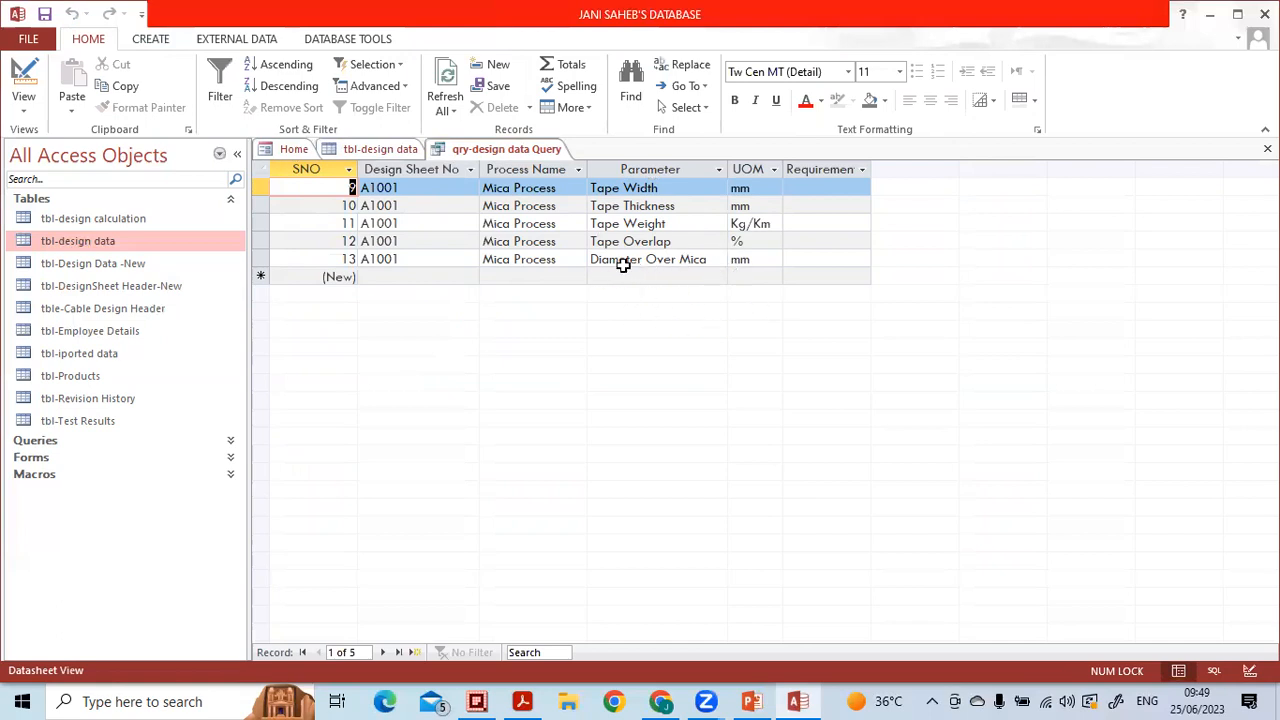
{"action": "left_click_drag", "start_coordinate": [643, 259], "coordinate": [588, 256]}
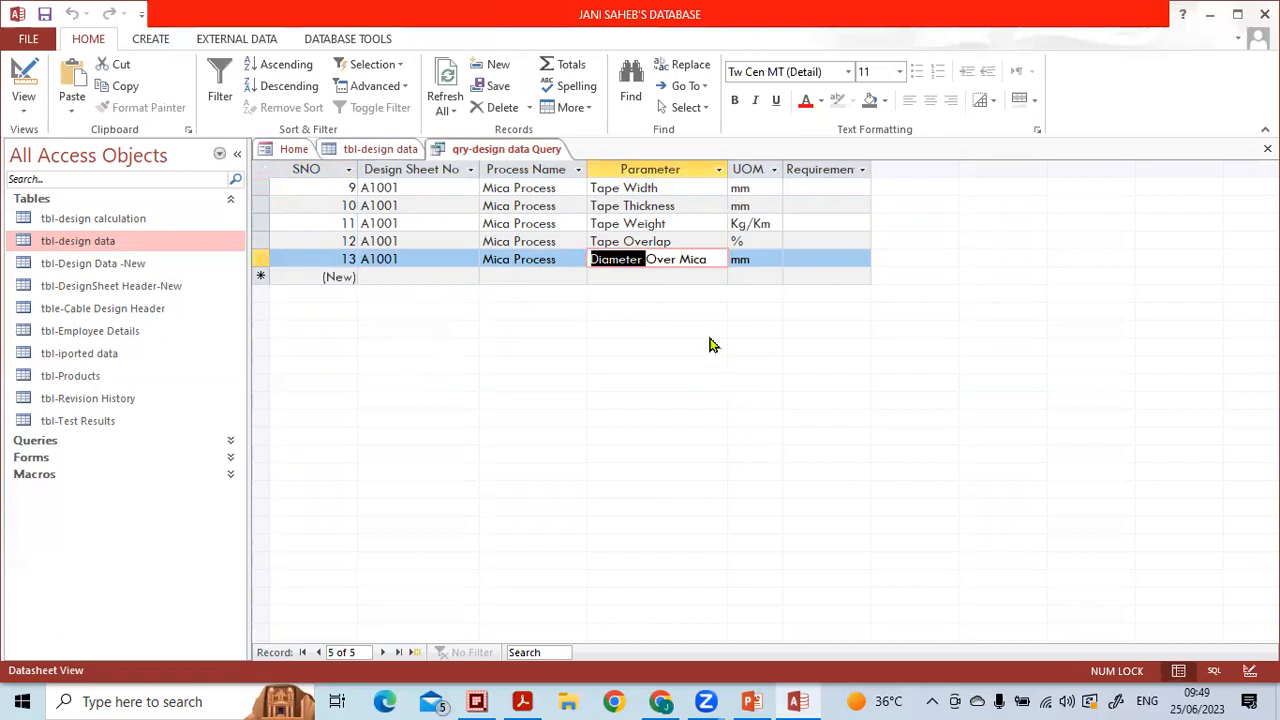
{"action": "left_click", "coordinate": [661, 260]}
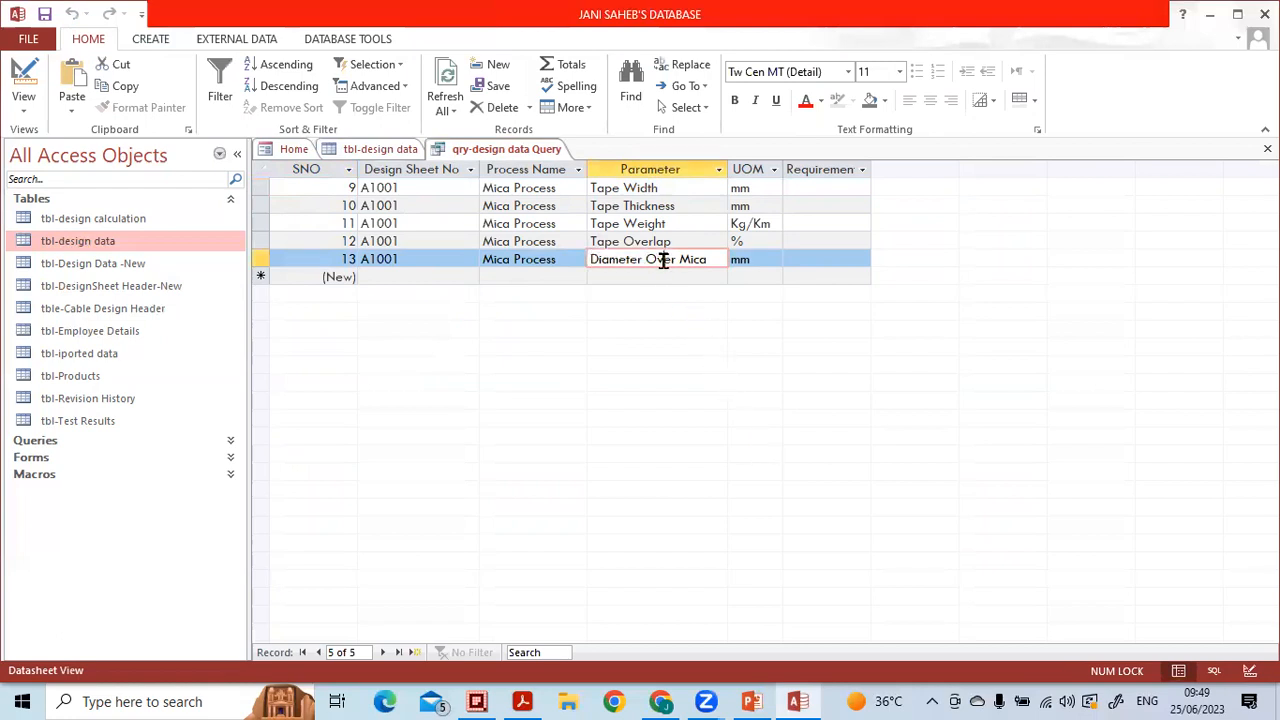
{"action": "left_click", "coordinate": [1248, 671]}
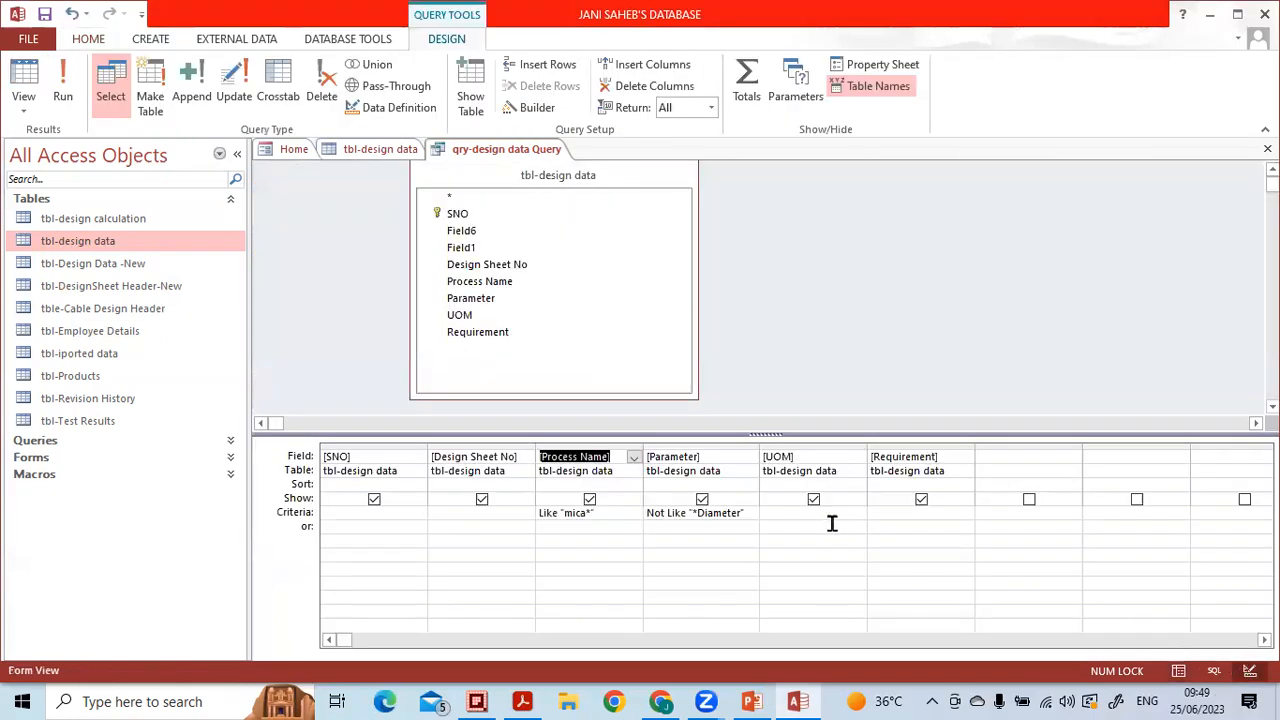
- Move the wildcard to the end of the Parameter criterion to make it Not Like "Diameter*", and run the query
{"action": "left_click", "coordinate": [727, 513]}
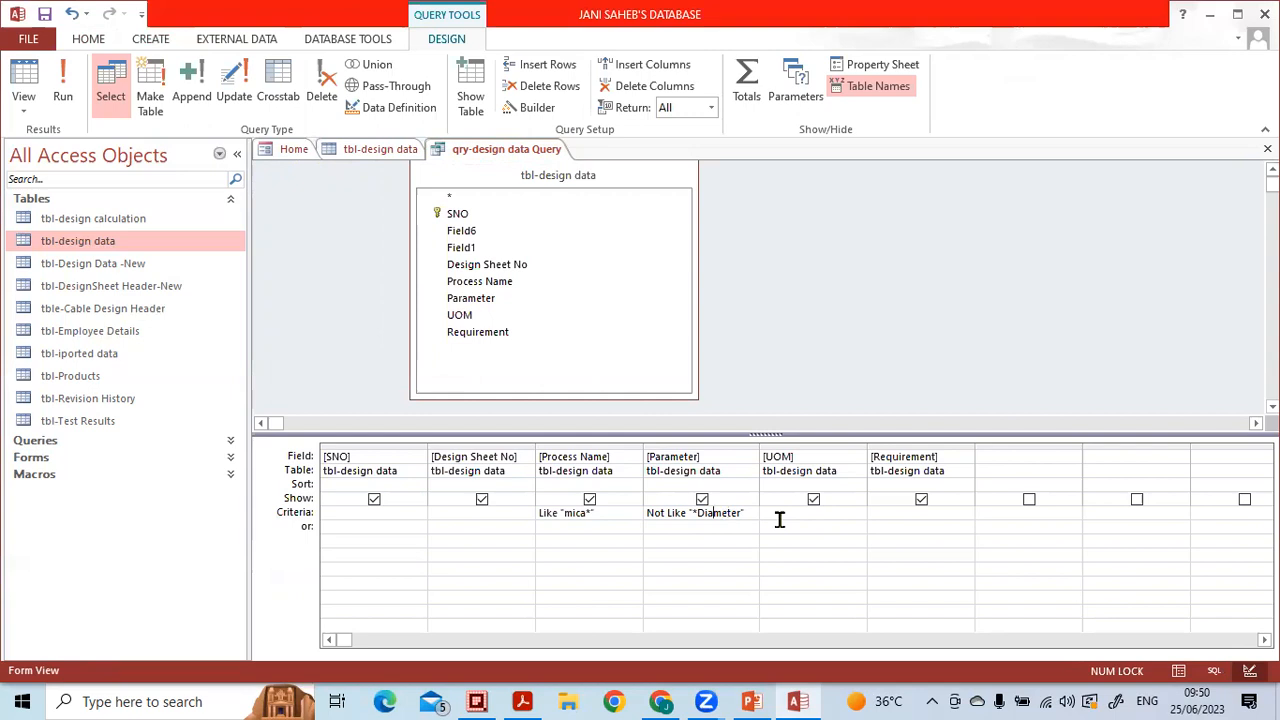
{"action": "key", "text": "BackSpace"}
{"action": "key", "text": "Down"}
{"action": "left_click", "coordinate": [66, 96]}
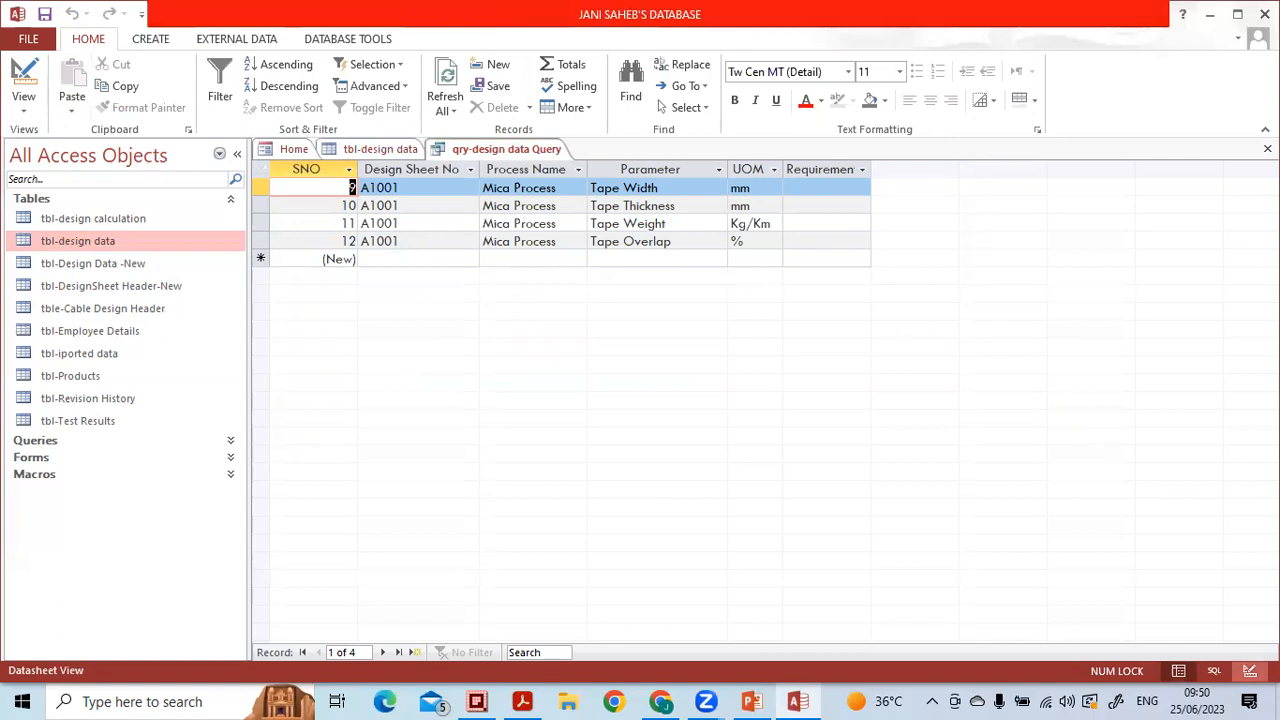
- Return to Design View, remove Not from the Parameter criterion so that it reads Like "Diameter*", and run the query
{"action": "left_click", "coordinate": [1249, 670]}
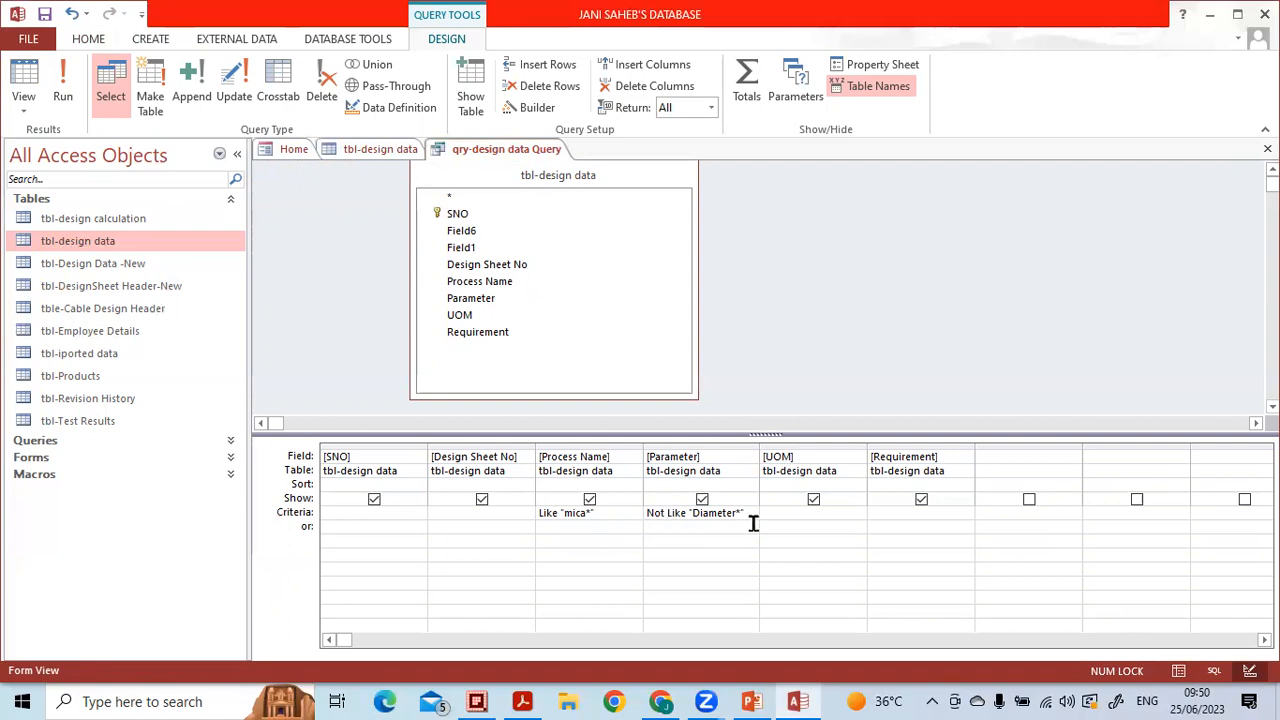
{"action": "key", "text": "BackSpace"}
{"action": "key", "text": "BackSpace"}
{"action": "key", "text": "BackSpace"}
{"action": "key", "text": "BackSpace"}
{"action": "left_click", "coordinate": [680, 530]}
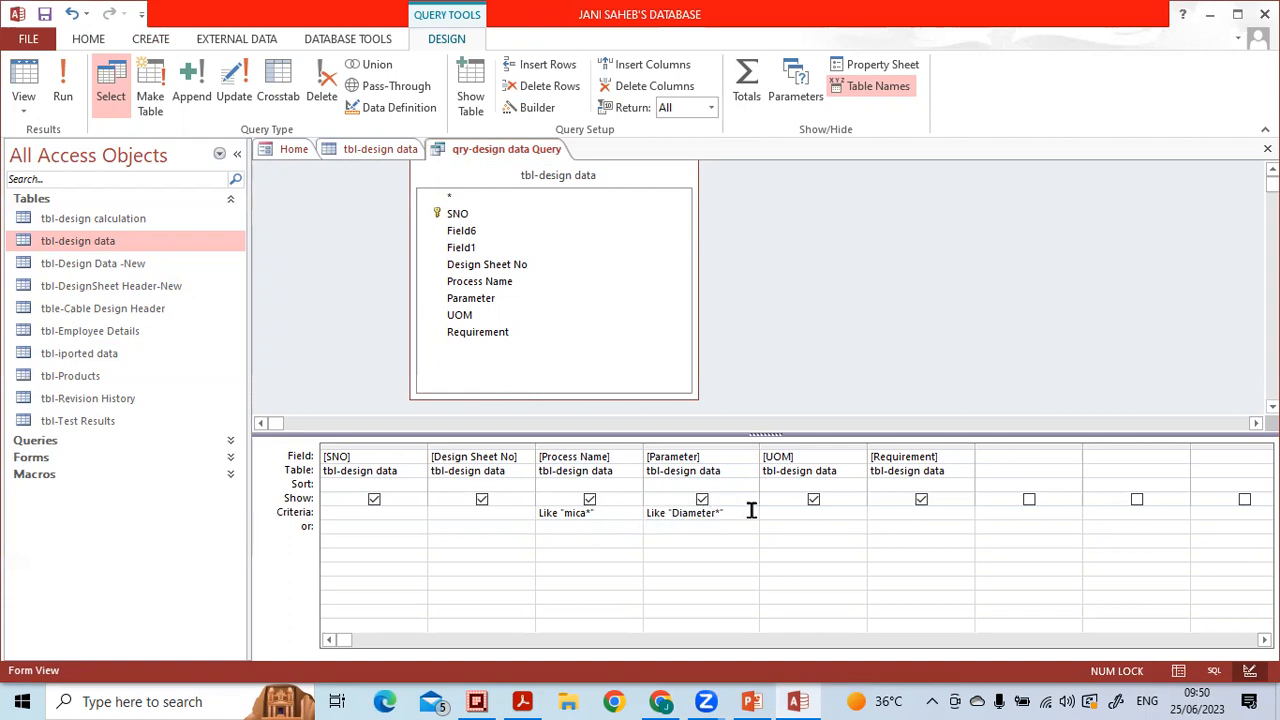
{"action": "left_click", "coordinate": [62, 85]}
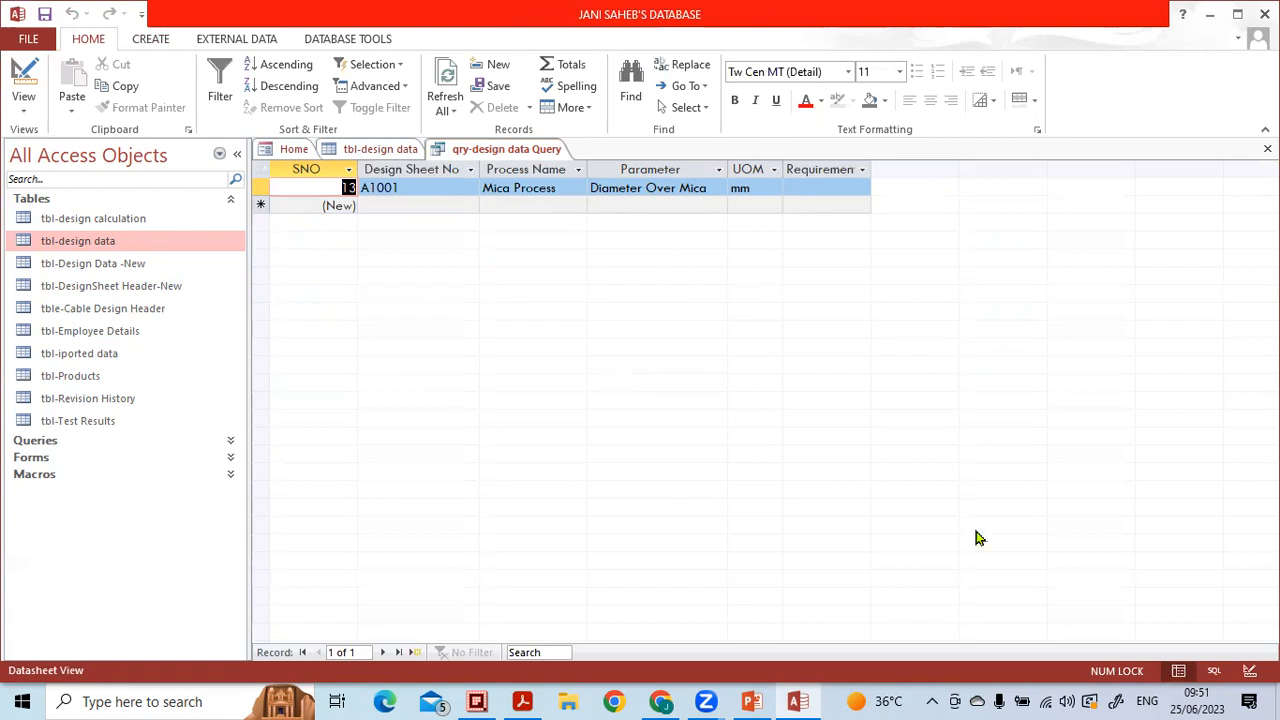
- Return to Design View, clear the Parameter criterion completely, and run the query with only the Process Name criterion
{"action": "left_click", "coordinate": [1250, 670]}
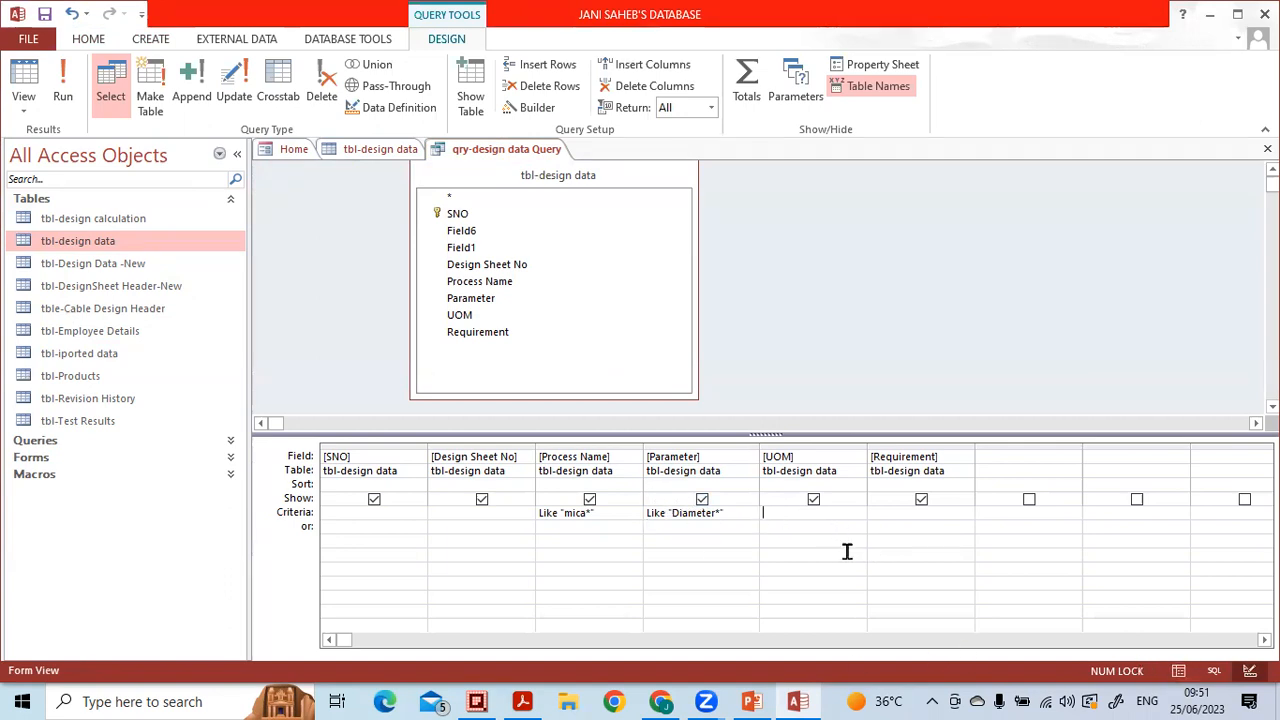
{"action": "left_click", "coordinate": [650, 515]}
{"action": "key", "text": "BackSpace"}
{"action": "key", "text": "BackSpace"}
{"action": "key", "text": "BackSpace"}
{"action": "key", "text": "BackSpace"}
{"action": "key", "text": "BackSpace"}
{"action": "key", "text": "BackSpace"}
{"action": "key", "text": "BackSpace"}
{"action": "key", "text": "BackSpace"}
{"action": "key", "text": "BackSpace"}
{"action": "key", "text": "BackSpace"}
{"action": "key", "text": "BackSpace"}
{"action": "key", "text": "BackSpace"}
{"action": "key", "text": "BackSpace"}
{"action": "key", "text": "BackSpace"}
{"action": "key", "text": "BackSpace"}
{"action": "key", "text": "BackSpace"}
{"action": "left_click", "coordinate": [60, 78]}
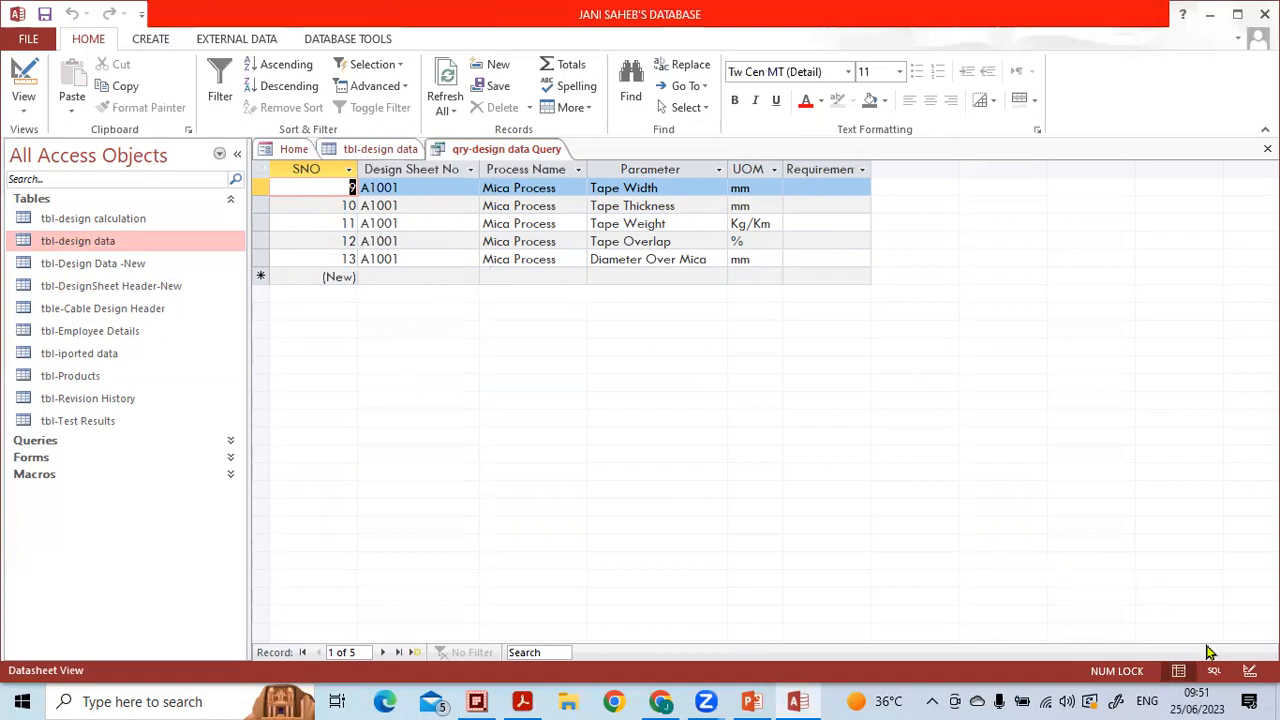
- In Design View, set the UOM criterion to Like "mm" and show the query's records in Datasheet View
{"action": "left_click", "coordinate": [1246, 672]}
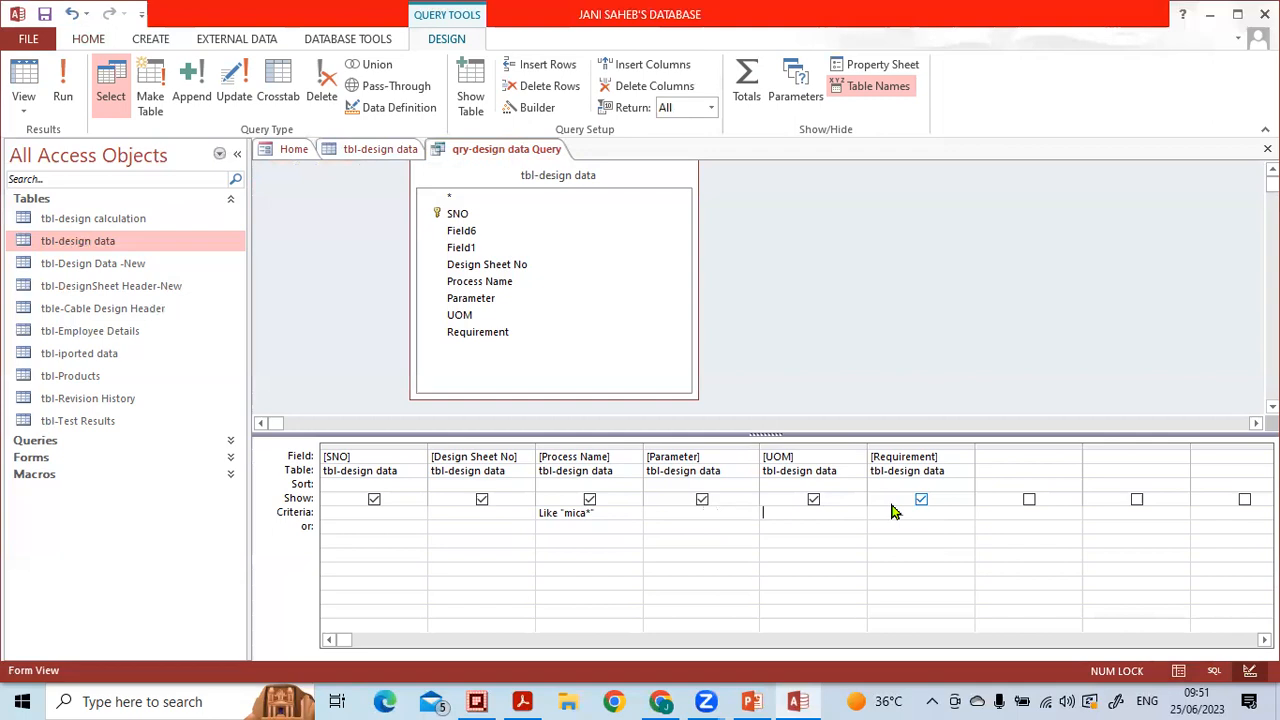
{"action": "type", "text": "lik"}
{"action": "key", "text": "Down"}
{"action": "key", "text": "Up"}
{"action": "key", "text": "Right"}
{"action": "key", "text": "Left"}
{"action": "key", "text": "Left"}
{"action": "key", "text": "Left"}
{"action": "key", "text": "Left"}
{"action": "key", "text": "Right"}
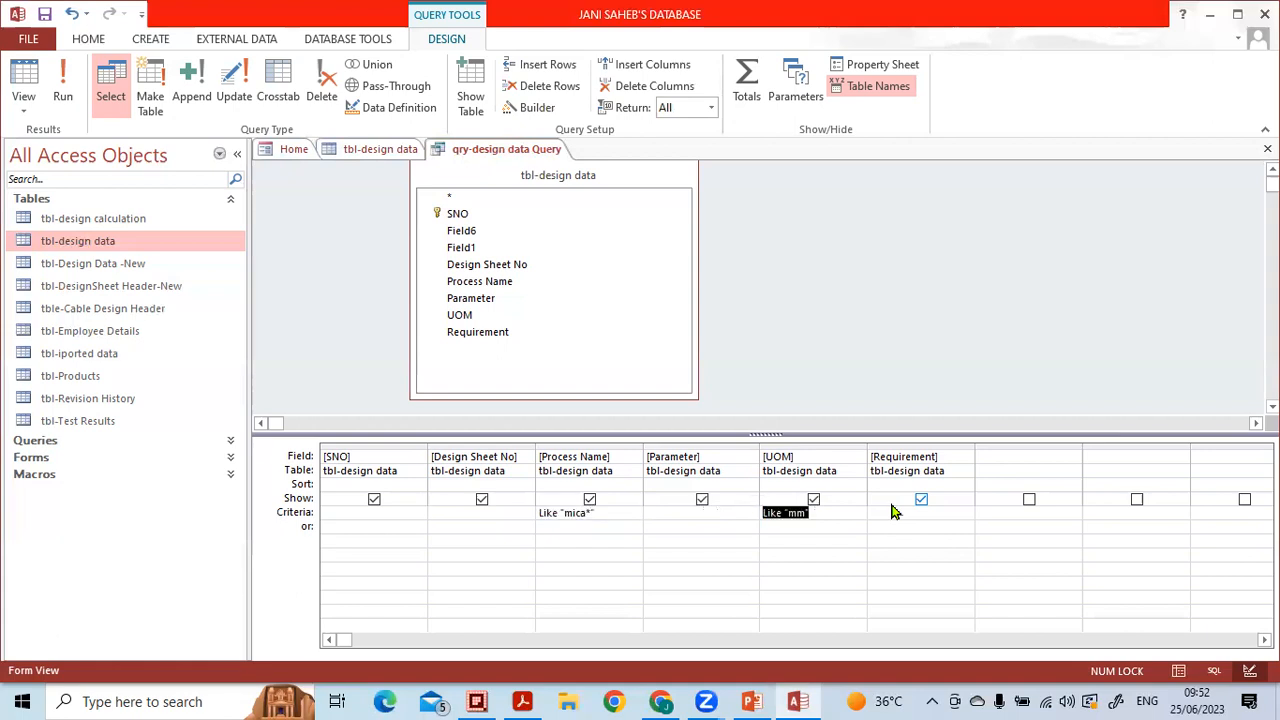
{"action": "left_click", "coordinate": [936, 552]}
{"action": "left_click", "coordinate": [1175, 670]}
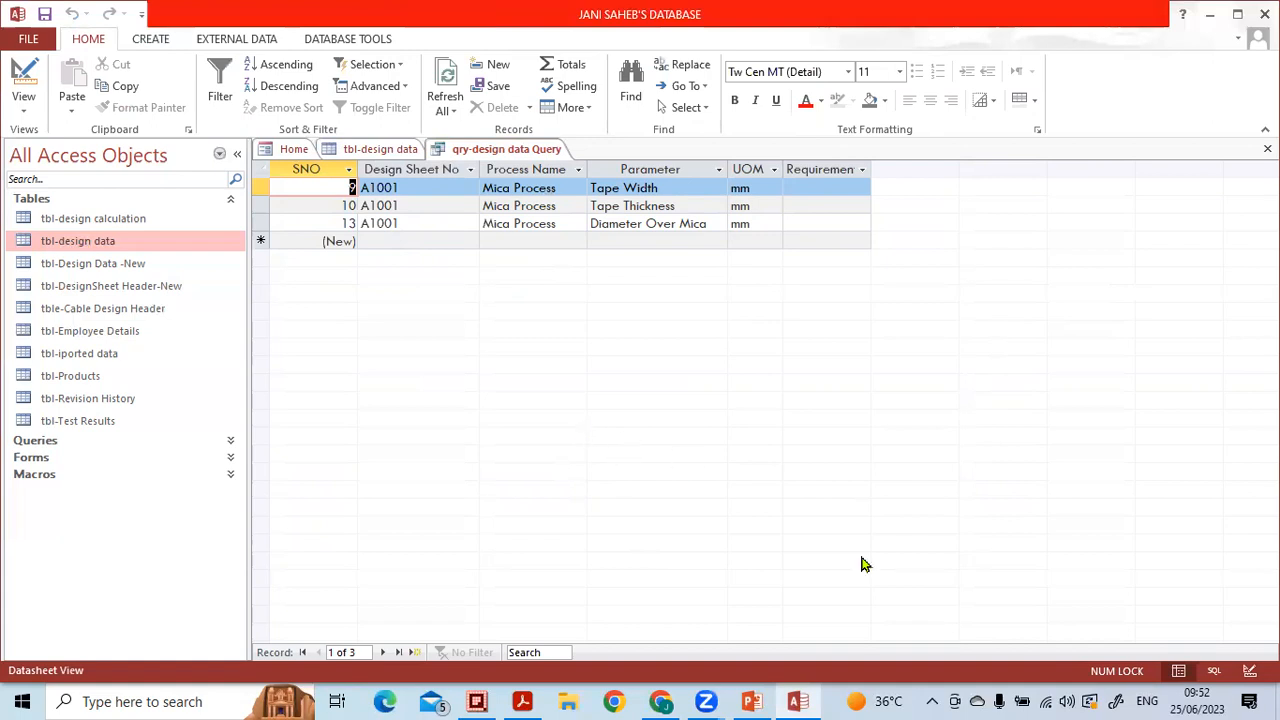
- In Design View, clear the Process Name criterion and show the records filtered only by UOM
{"action": "left_click", "coordinate": [1249, 670]}
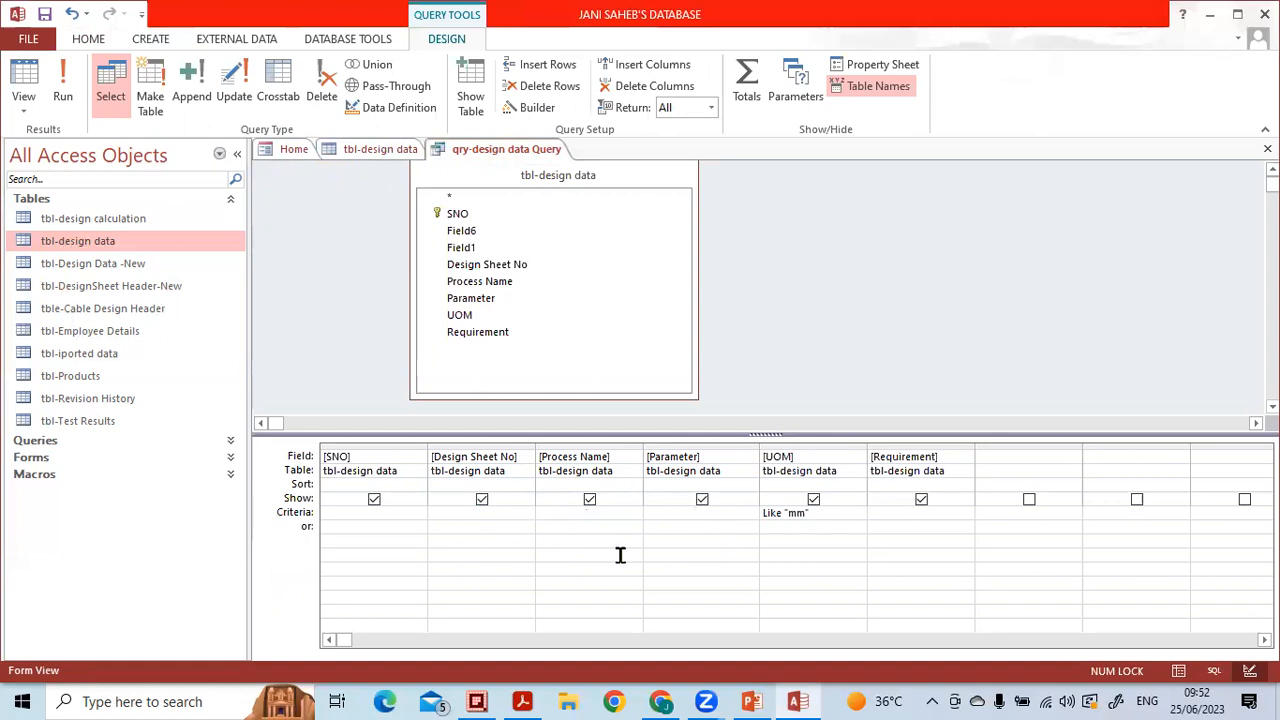
{"action": "left_click", "coordinate": [1180, 671]}
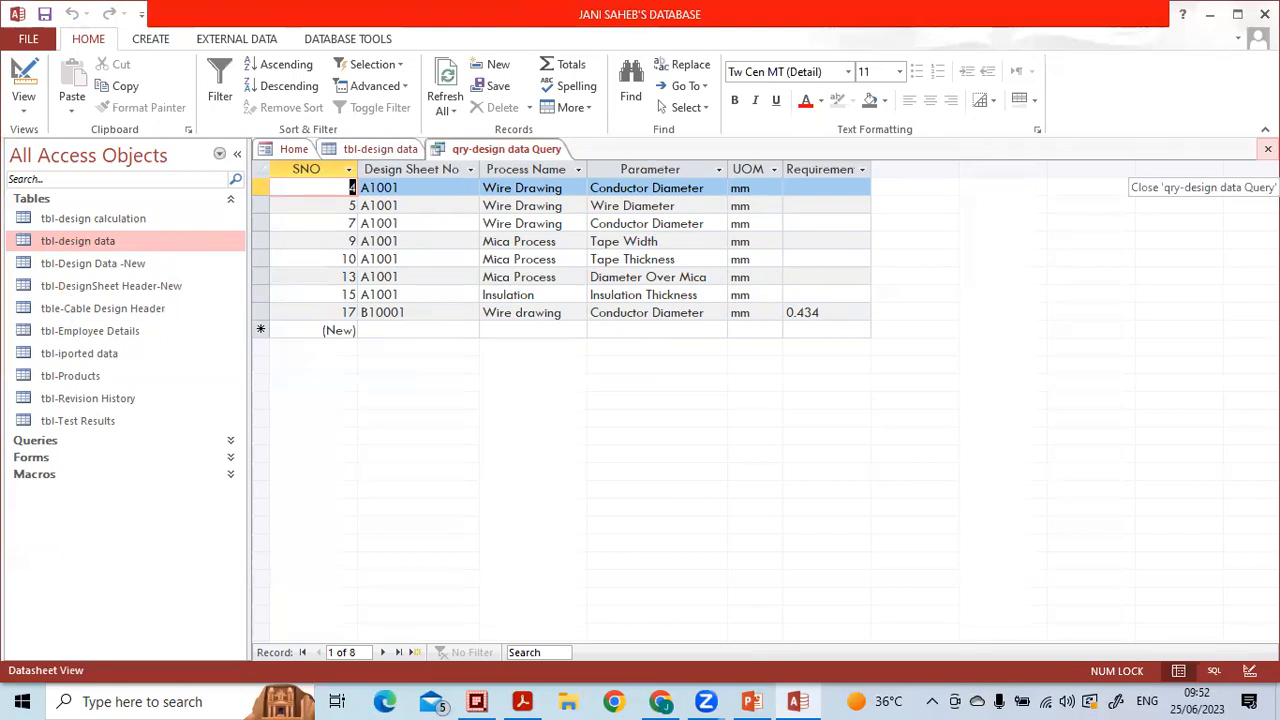
- Close the query with its design changes saved, and close the tbl-design data table without saving its layout
{"action": "left_click", "coordinate": [1268, 149]}
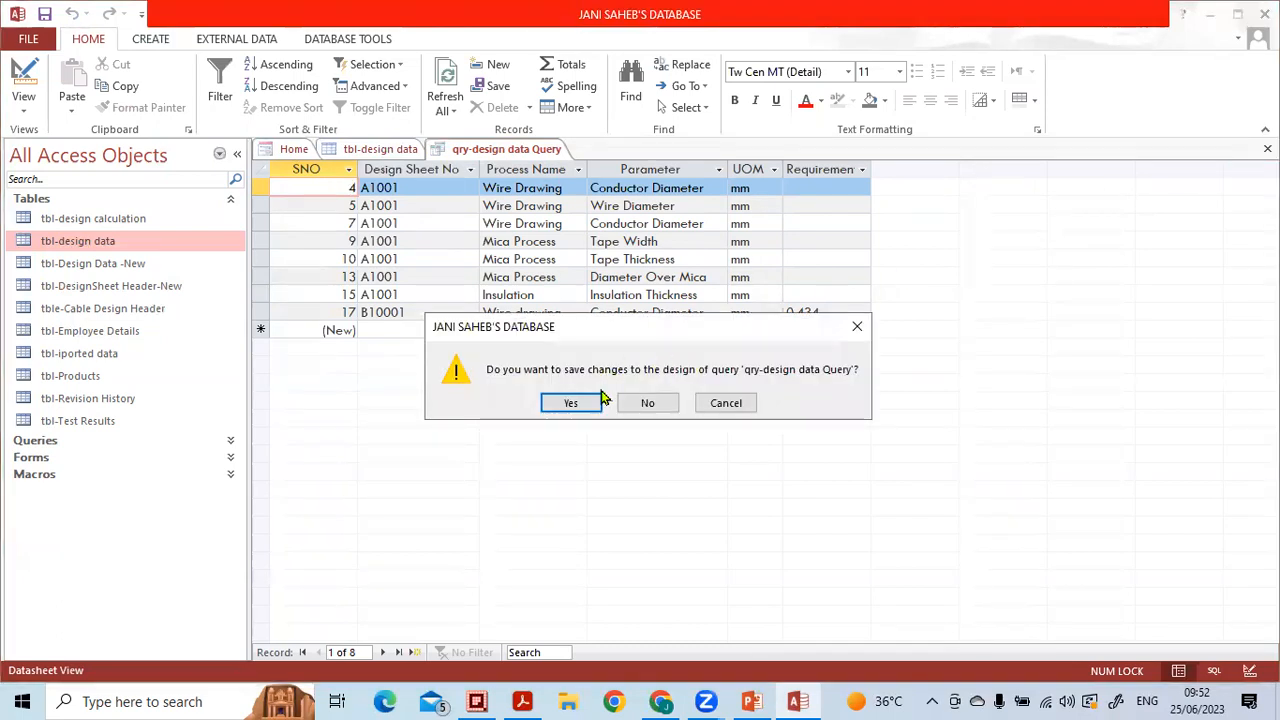
{"action": "left_click", "coordinate": [570, 404]}
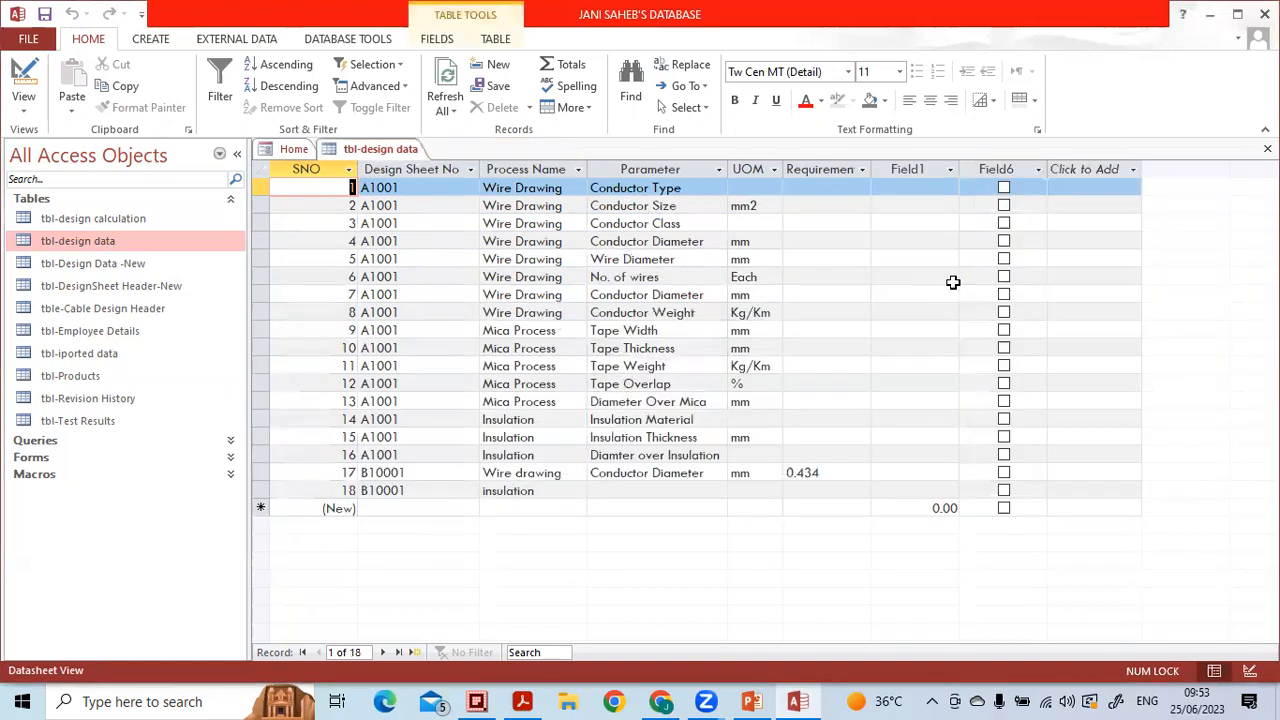
{"action": "left_click", "coordinate": [1267, 148]}
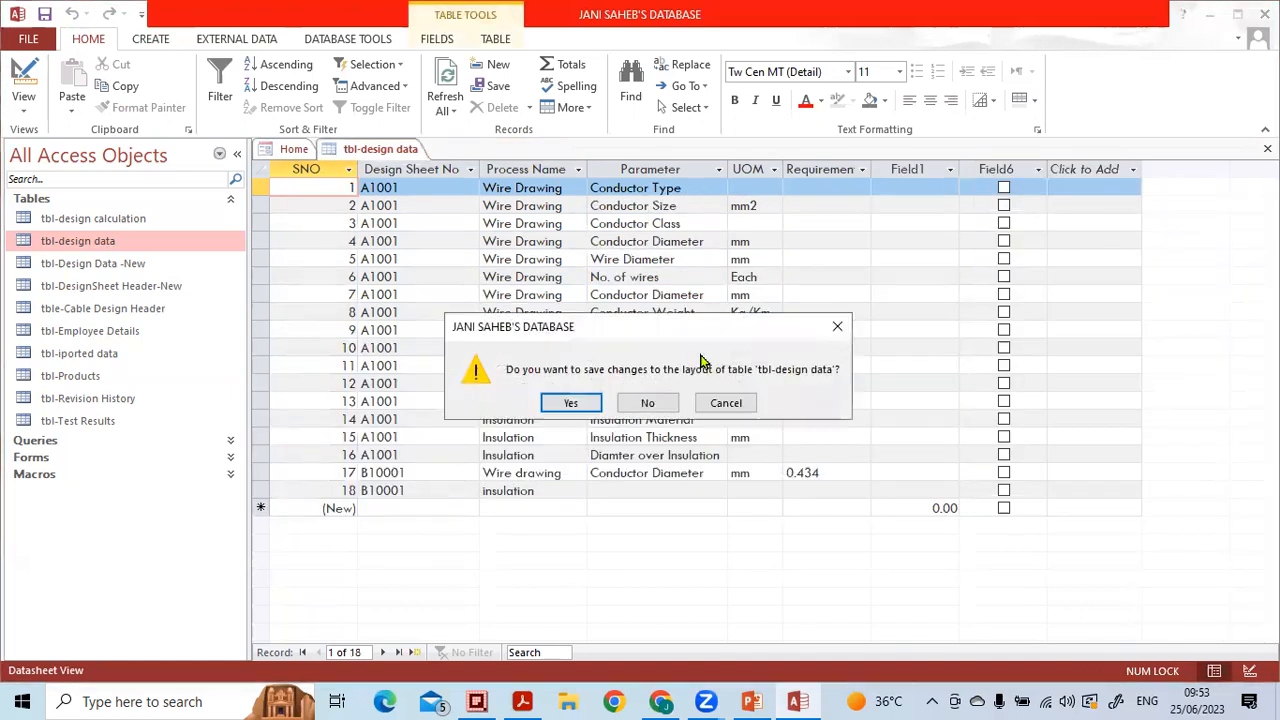
{"action": "left_click", "coordinate": [648, 402]}
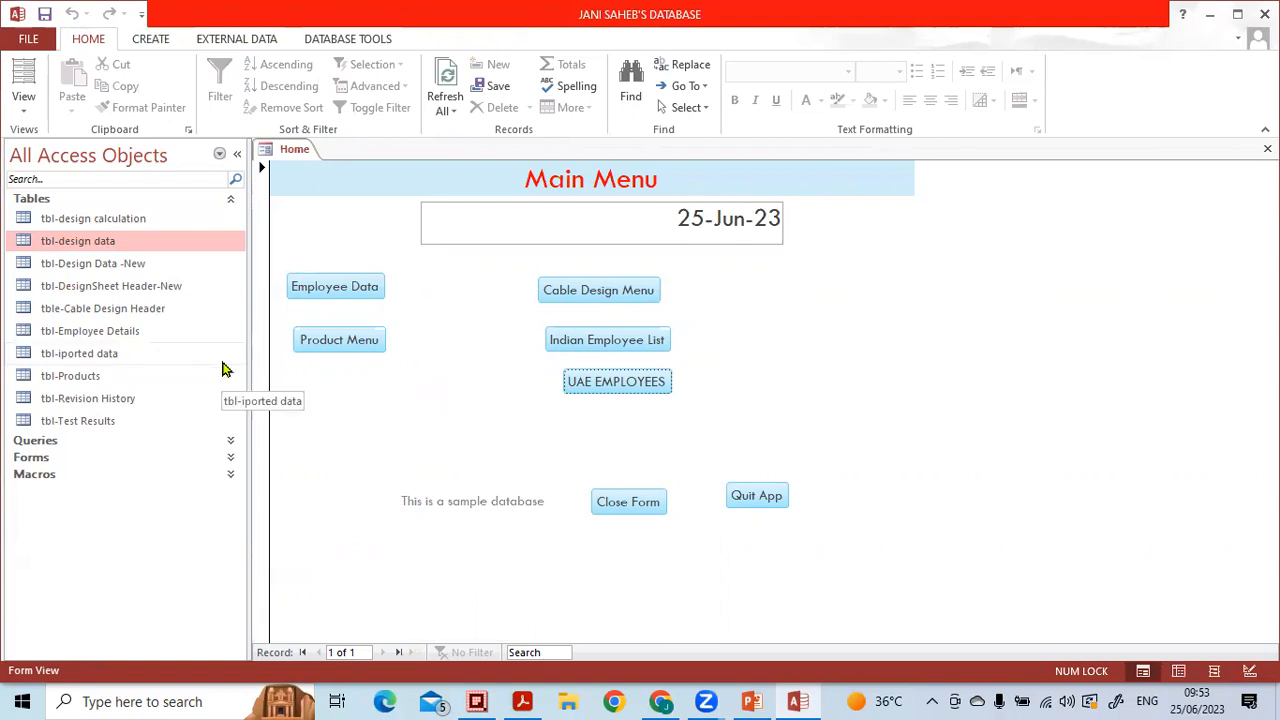
- Open the tbl-DesignSheet Header-New table and widen the Cable Descreption column to fit its contents
{"action": "left_click", "coordinate": [133, 271]}
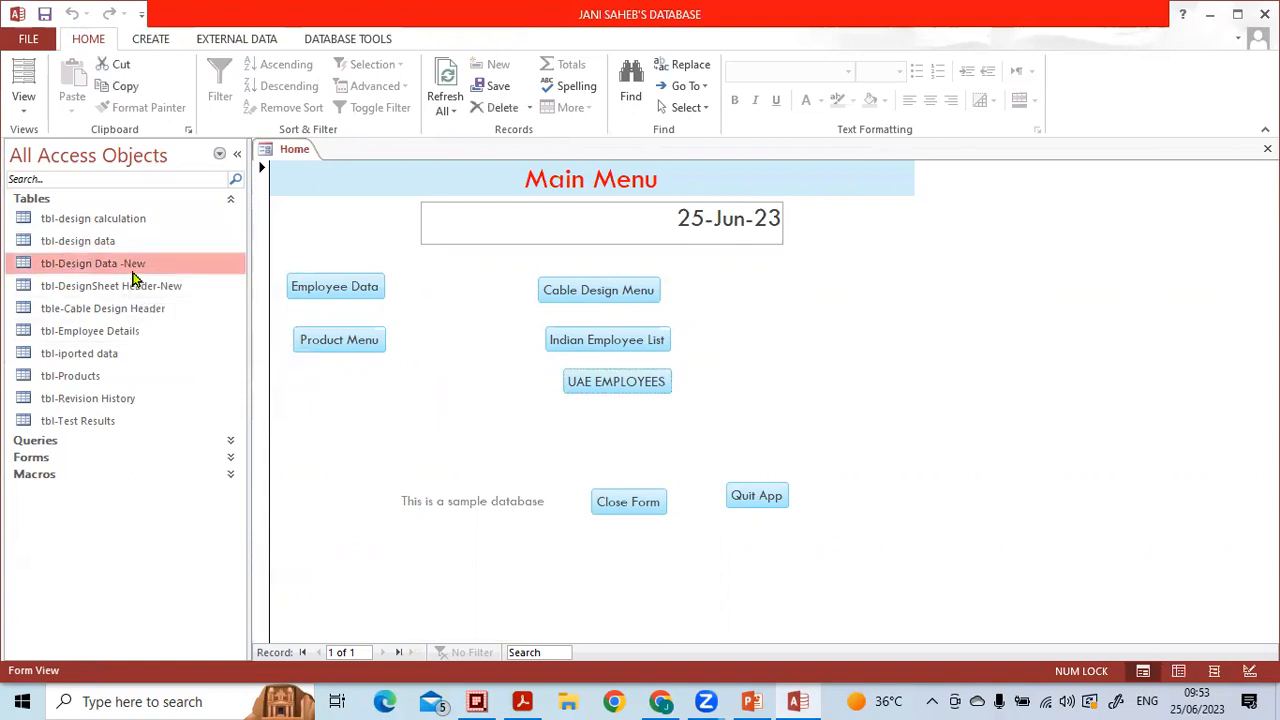
{"action": "left_click", "coordinate": [112, 288]}
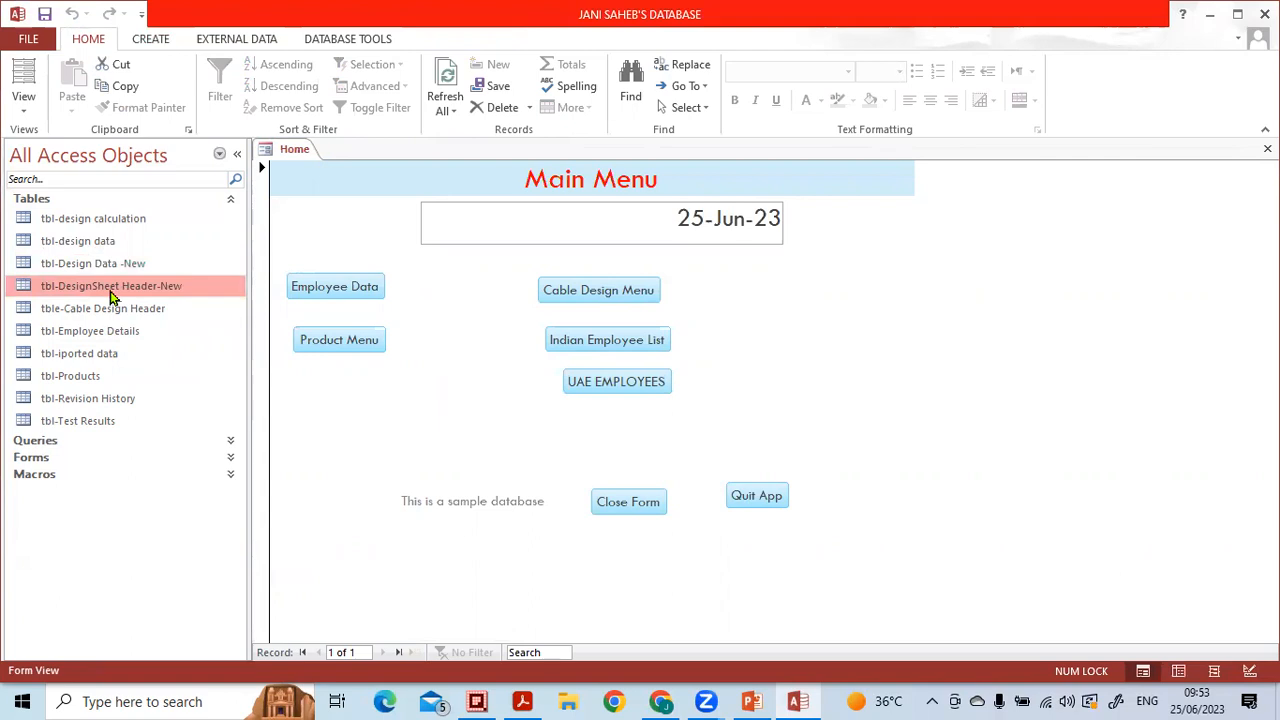
{"action": "double_click", "coordinate": [110, 292]}
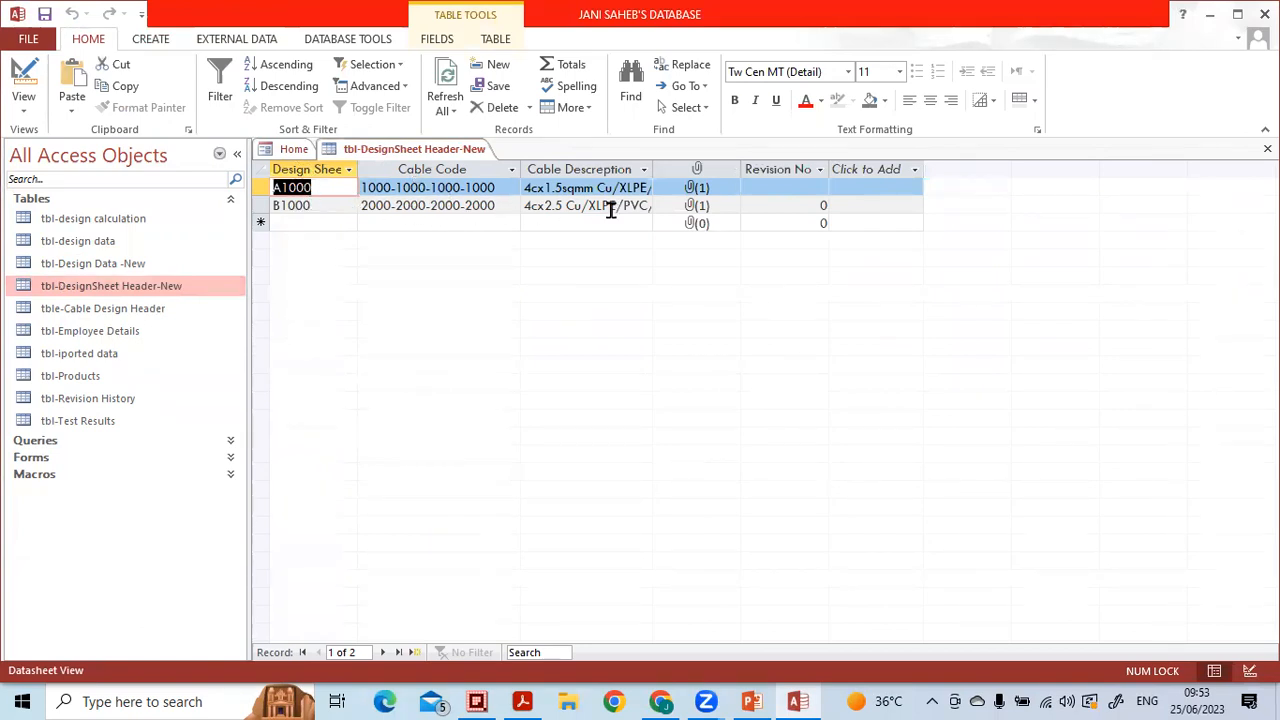
{"action": "double_click", "coordinate": [652, 169]}
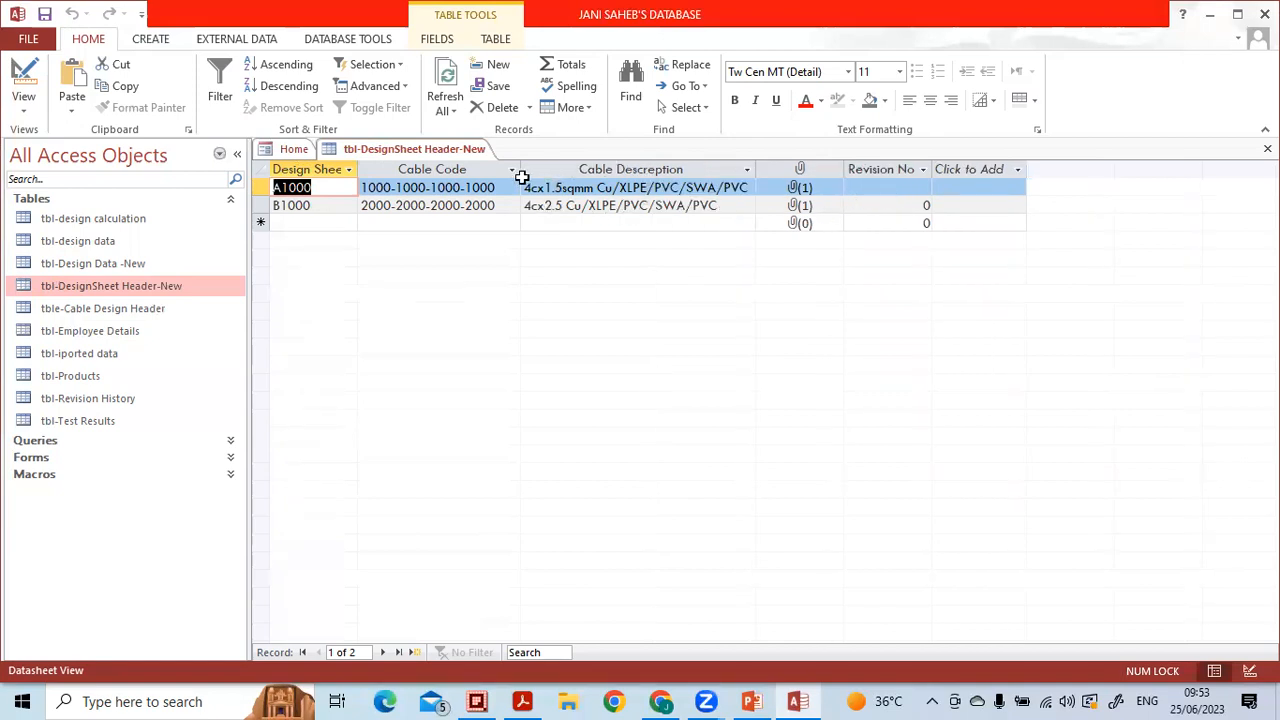
{"action": "left_click", "coordinate": [526, 170]}
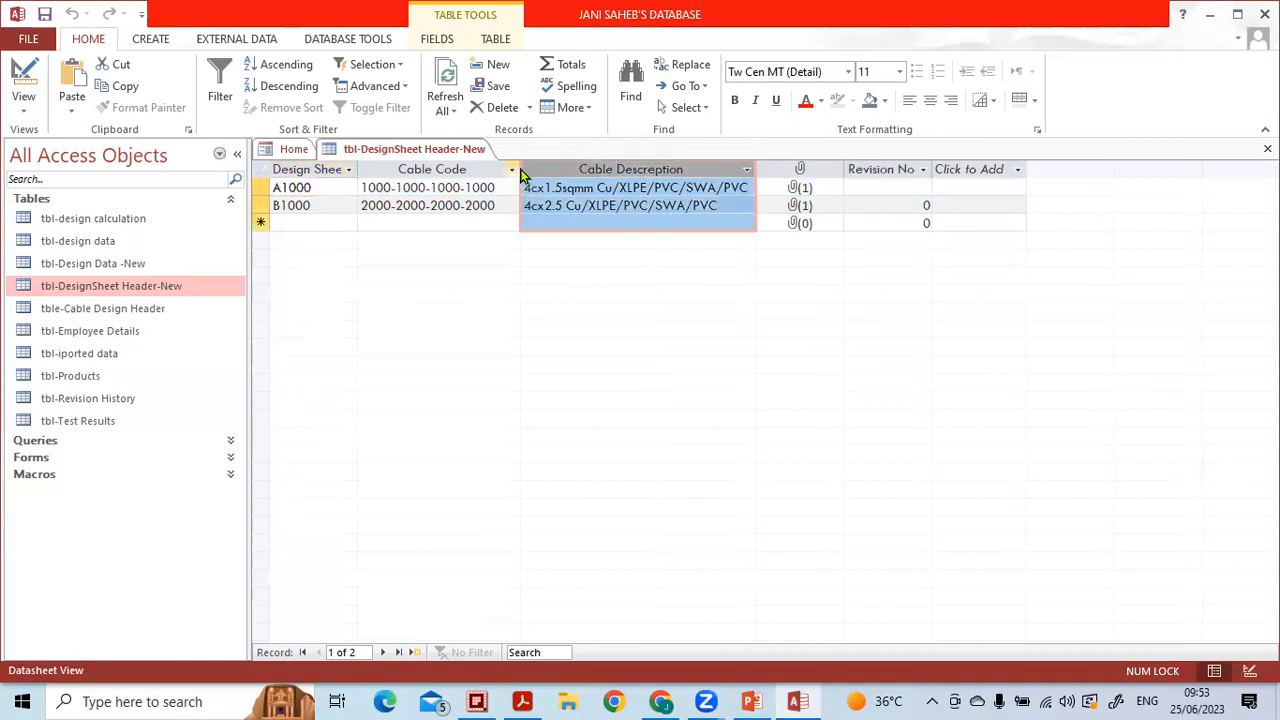
{"action": "left_click", "coordinate": [513, 169]}
{"action": "left_click", "coordinate": [524, 170]}
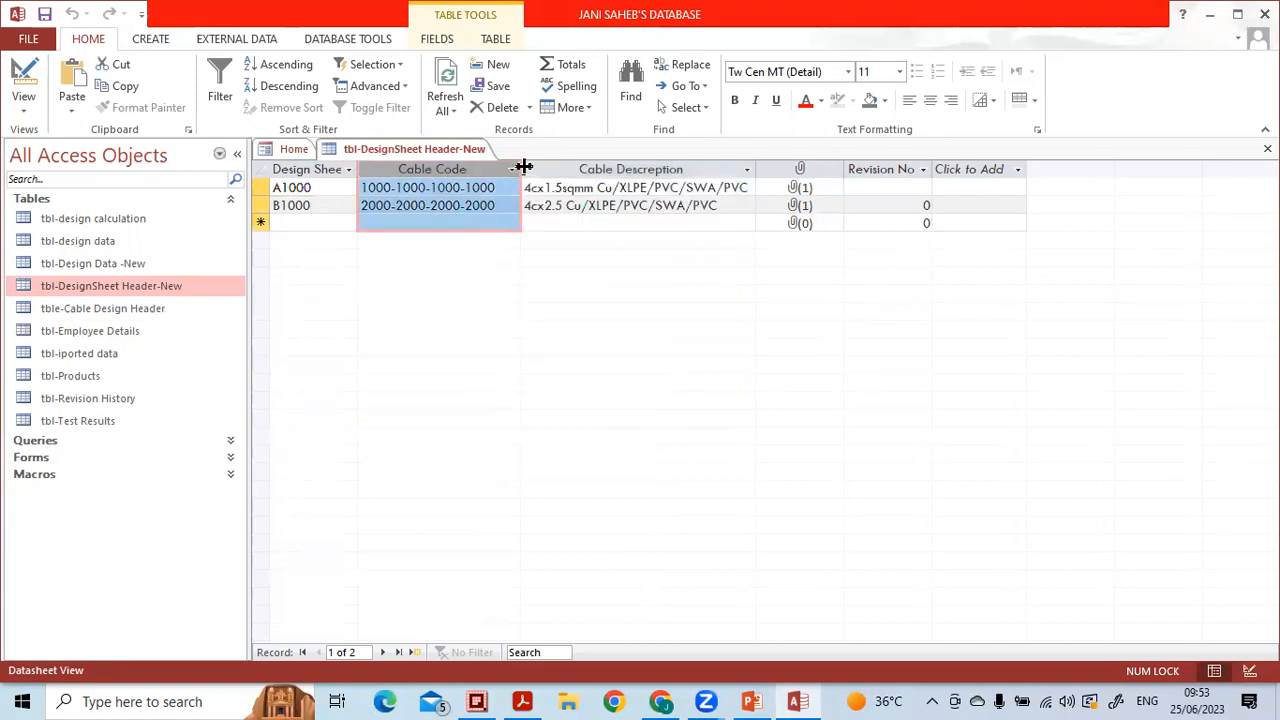
- Close the tbl-DesignSheet Header-New table with its layout changes saved, and select the tble-Cable Design Header table
{"action": "left_click", "coordinate": [1267, 148]}
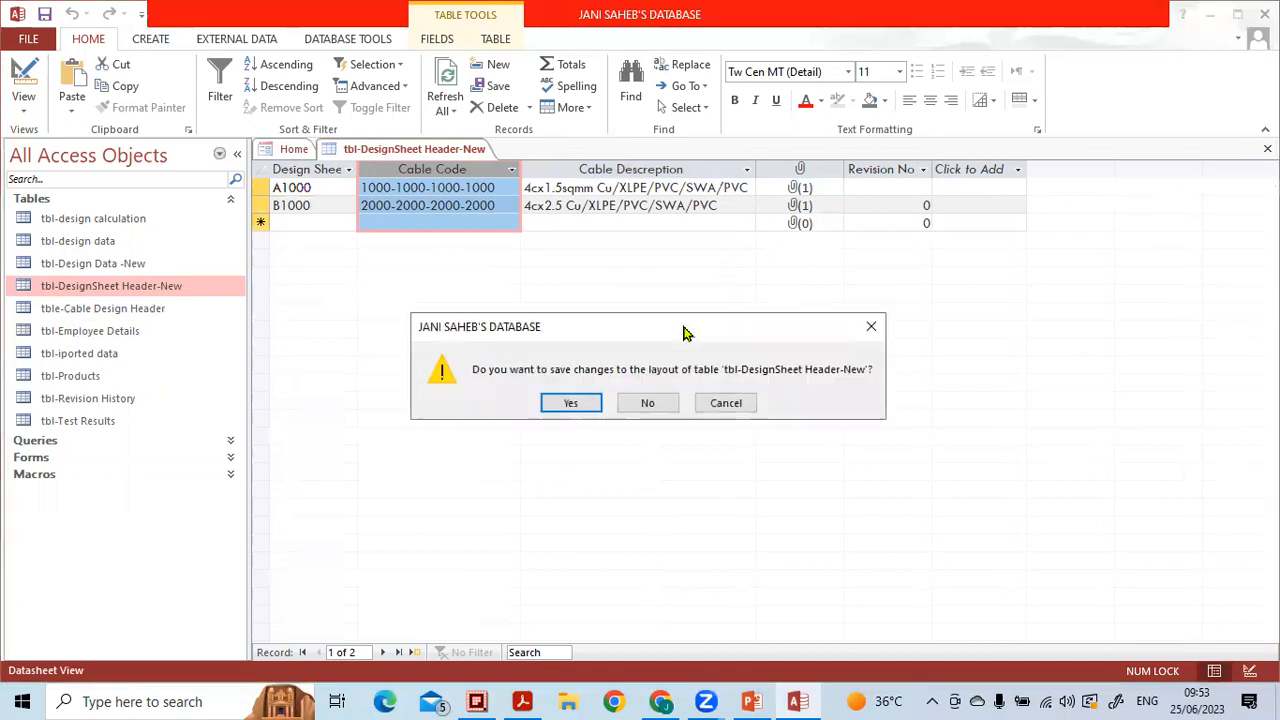
{"action": "left_click", "coordinate": [588, 402]}
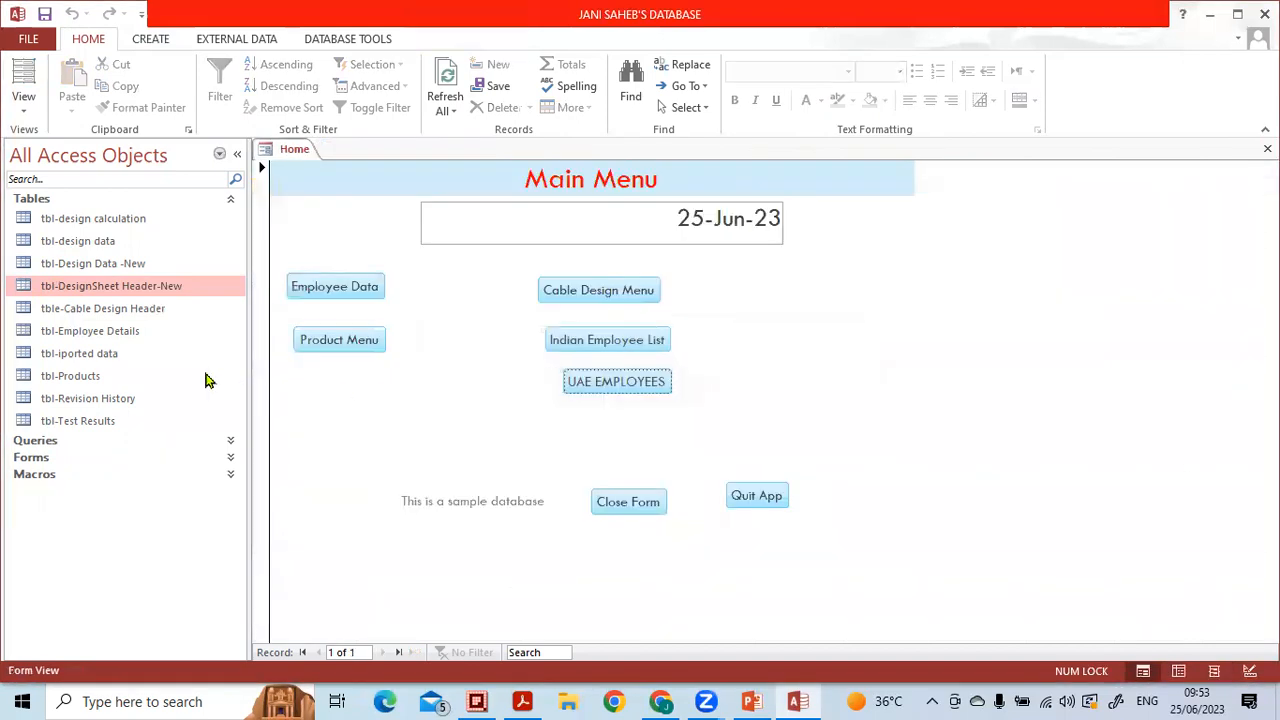
{"action": "left_click", "coordinate": [145, 318]}
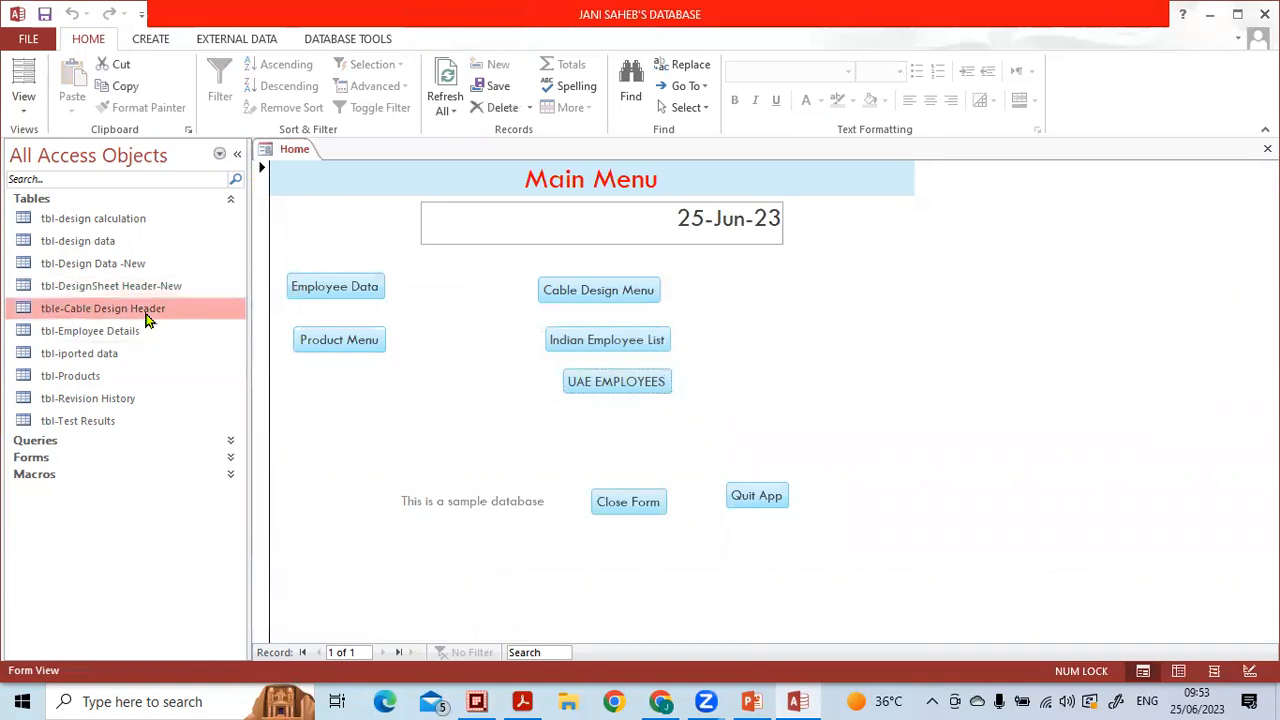
- Review and close the tble-Cable Design Header table, and open tbl-Design Data -New to look through its records
{"action": "double_click", "coordinate": [145, 318]}
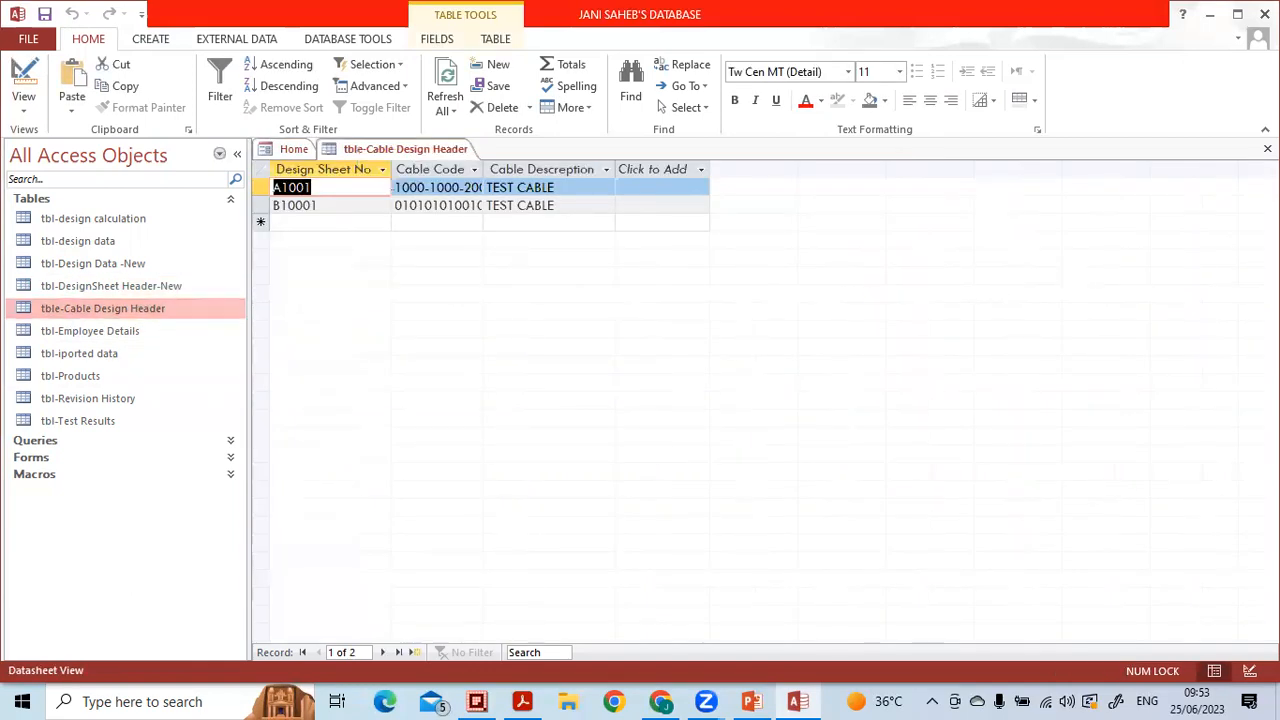
{"action": "left_click", "coordinate": [1267, 148]}
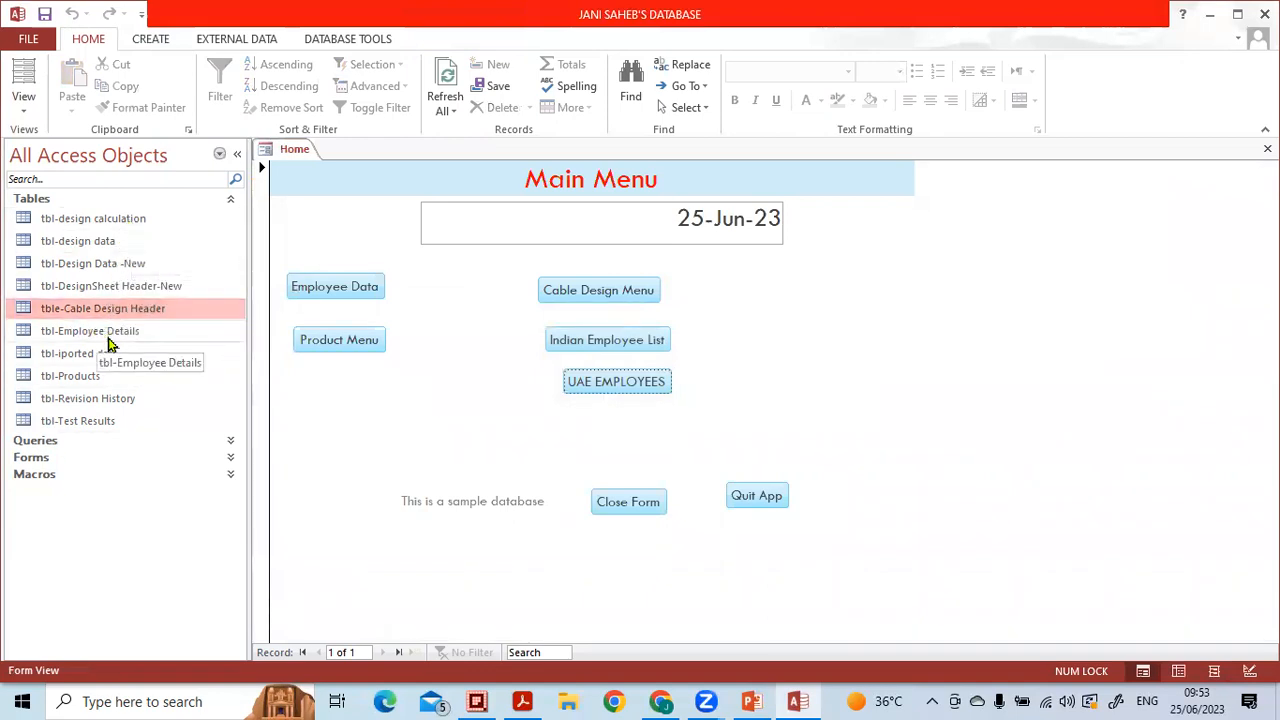
{"action": "double_click", "coordinate": [103, 263]}
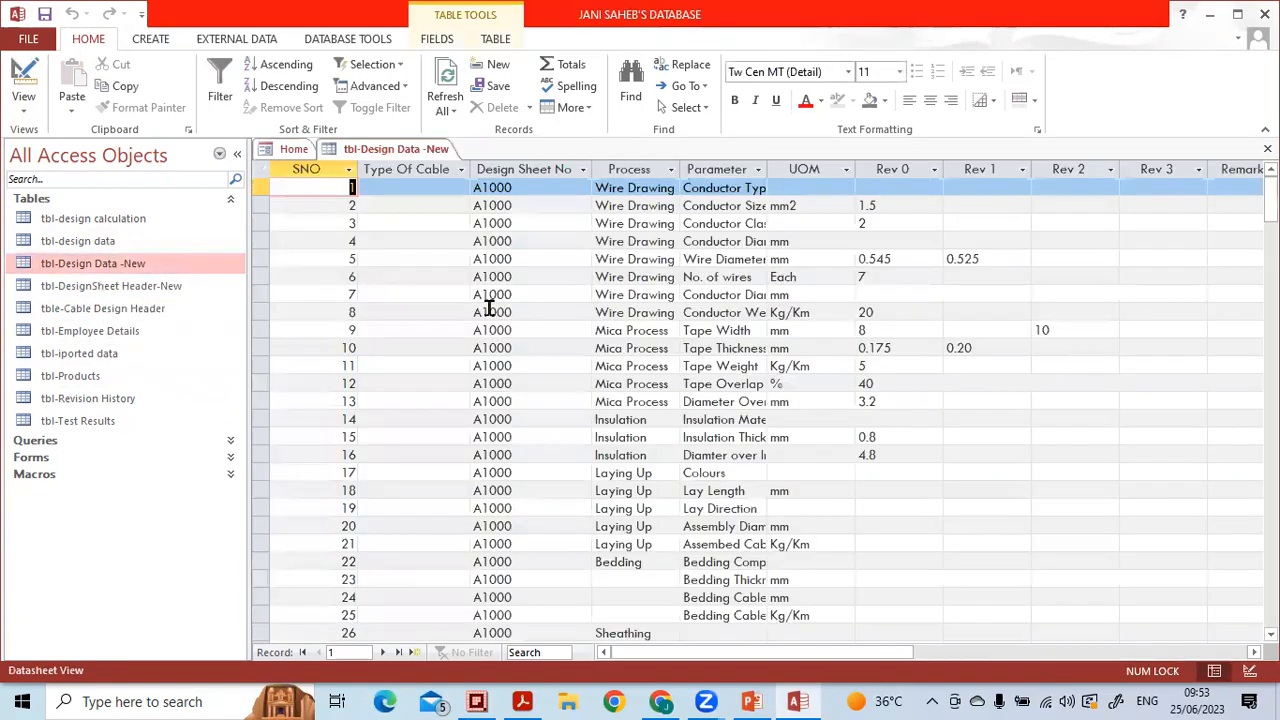
{"action": "scroll", "coordinate": [690, 295], "scroll_direction": "down", "scroll_amount": 13}
{"action": "scroll", "coordinate": [702, 298], "scroll_direction": "up", "scroll_amount": 13}
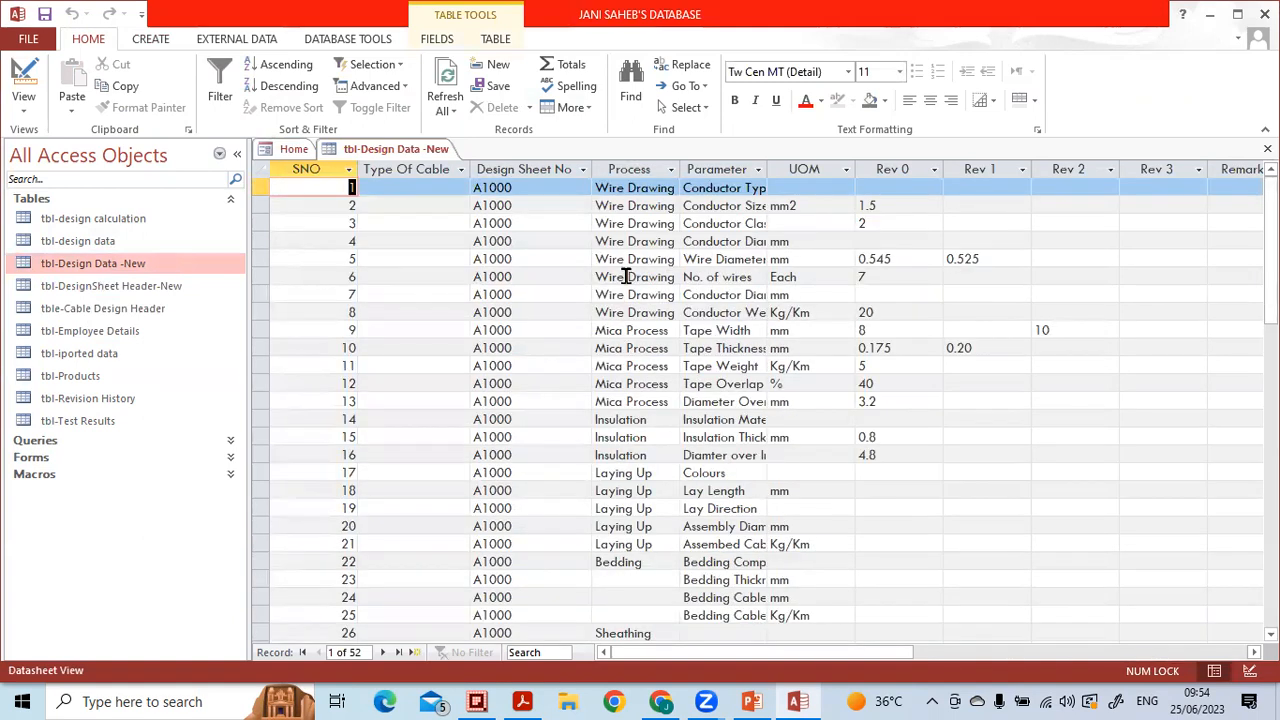
- Fit the Parameter, Rev 0 and Process columns of tbl-Design Data -New to their contents
{"action": "left_click", "coordinate": [556, 186]}
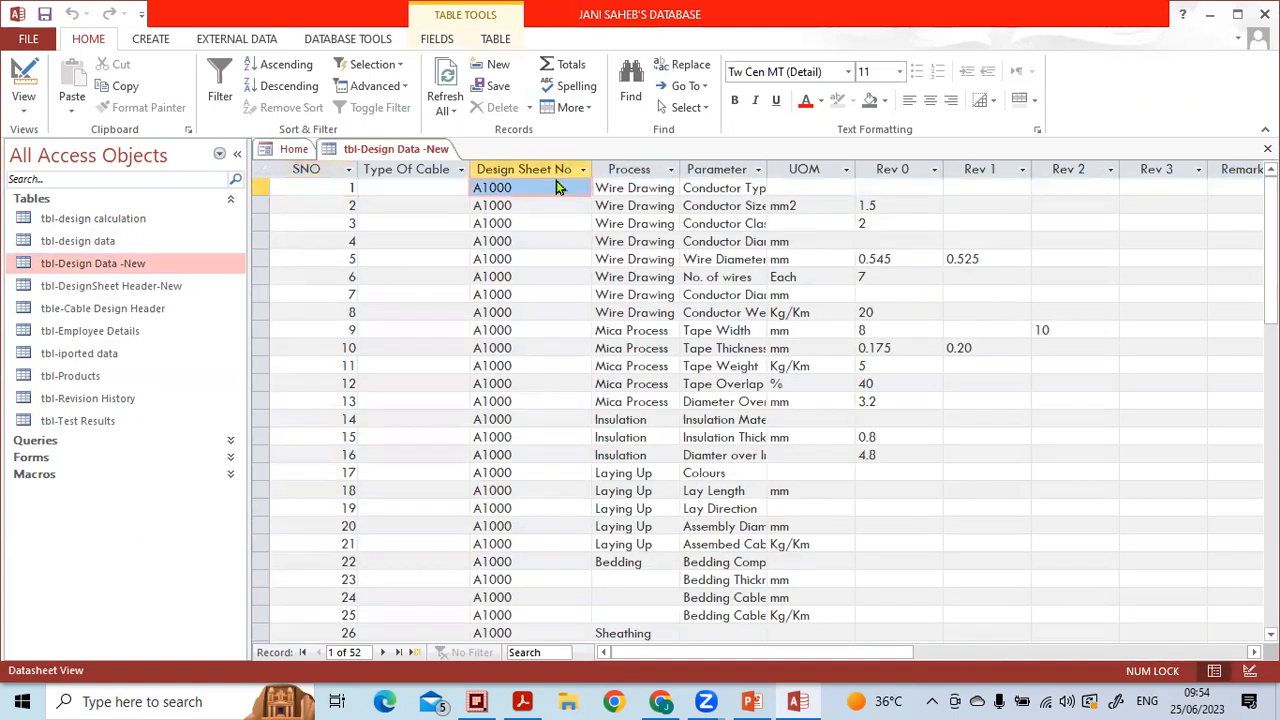
{"action": "double_click", "coordinate": [767, 168]}
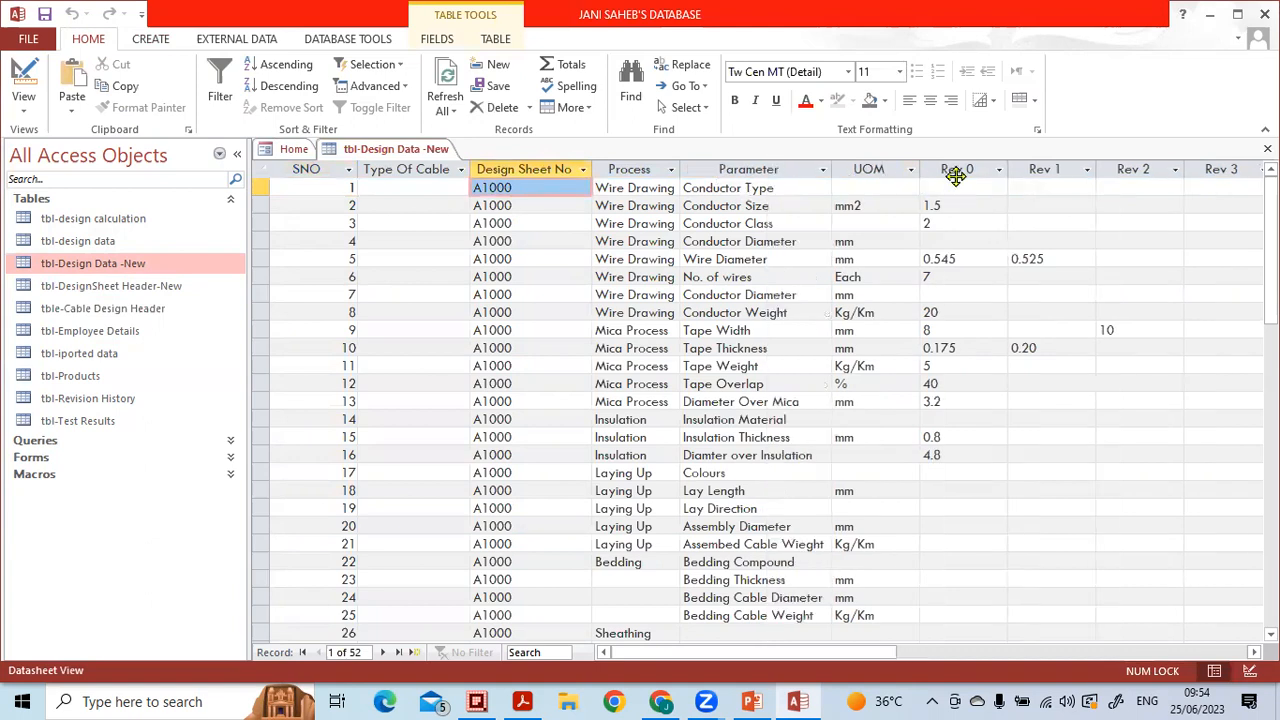
{"action": "double_click", "coordinate": [1007, 170]}
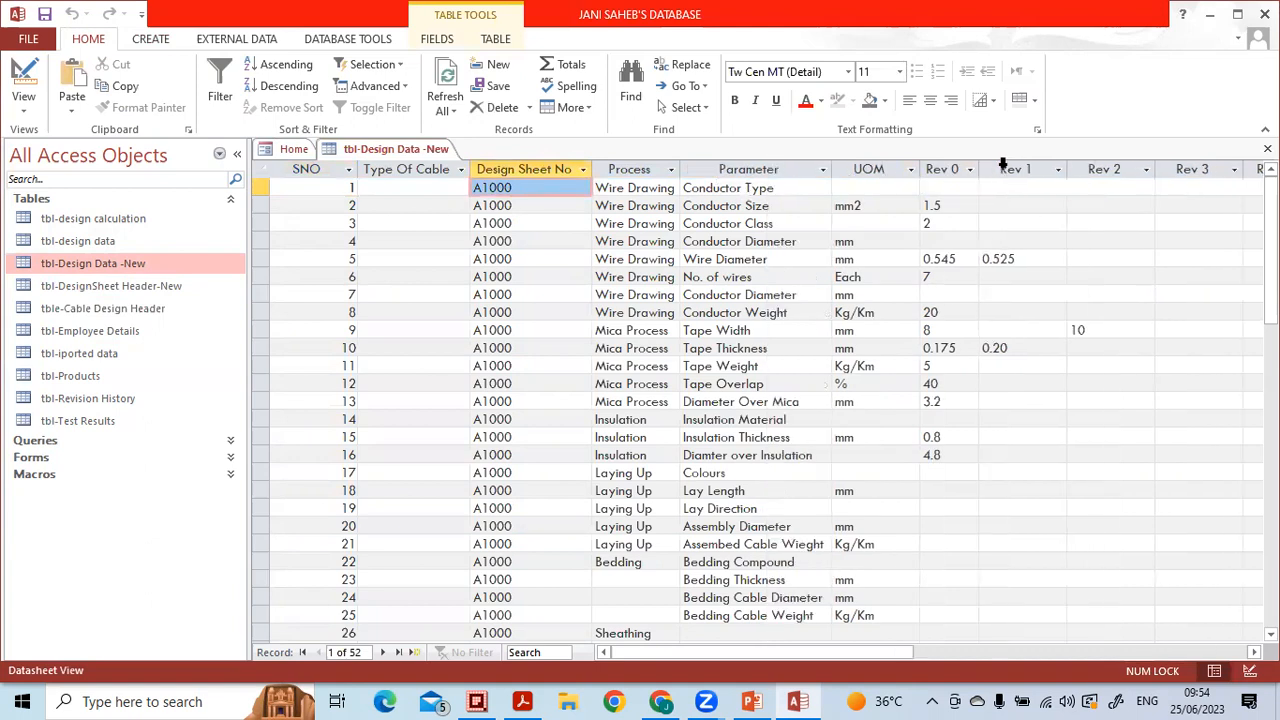
{"action": "double_click", "coordinate": [679, 170]}
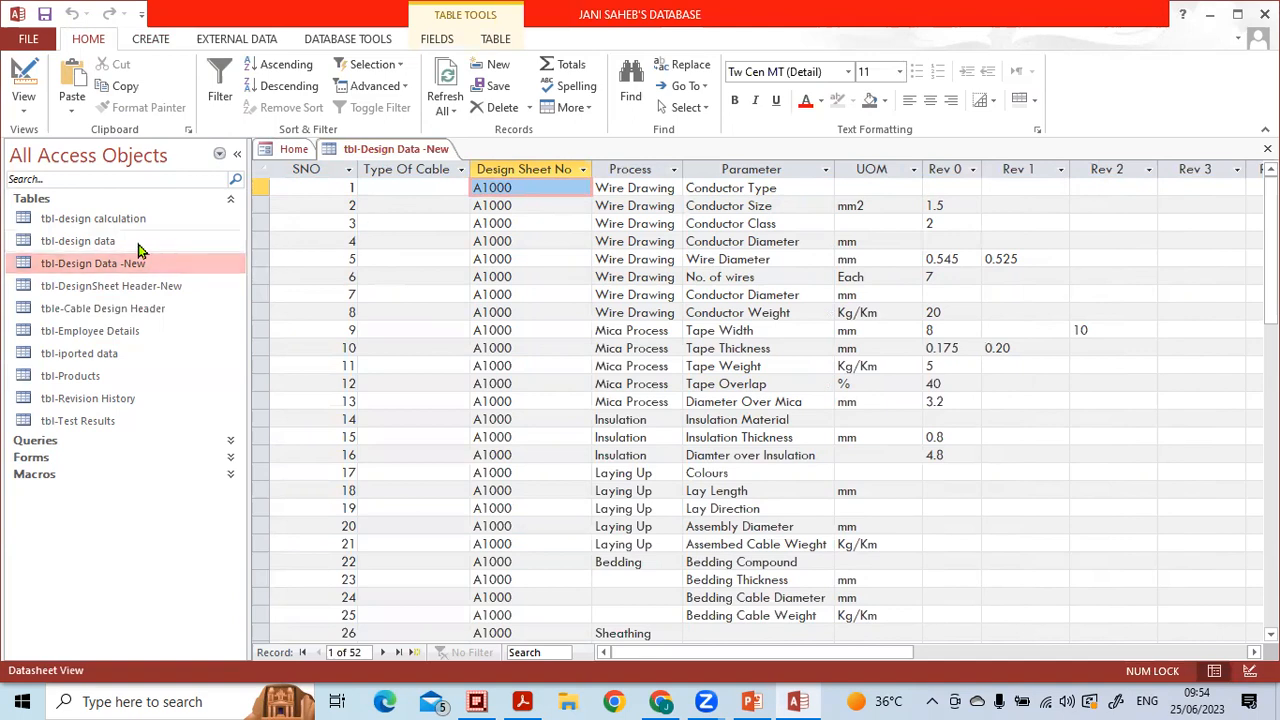
- Open tbl-DesignSheet Header-New and compare its design sheet number, cable code and description columns with the fields of tbl-Design Data -New
{"action": "double_click", "coordinate": [110, 290]}
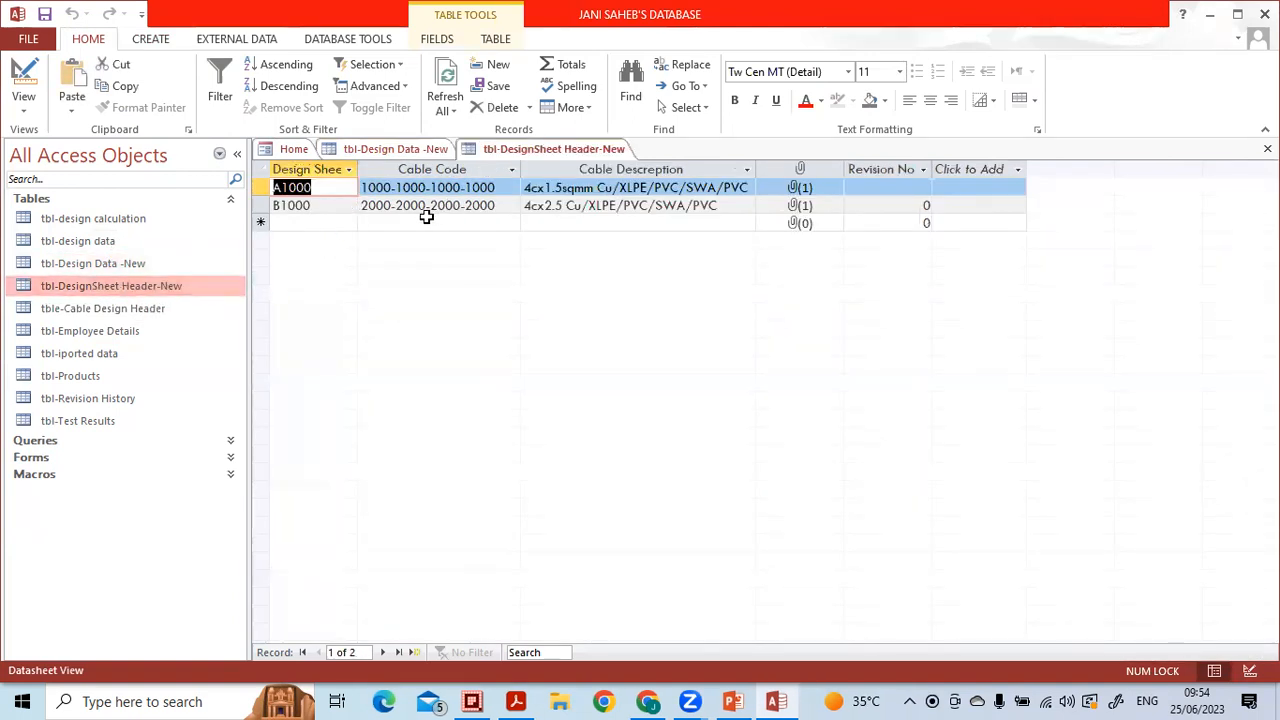
{"action": "left_click", "coordinate": [321, 162]}
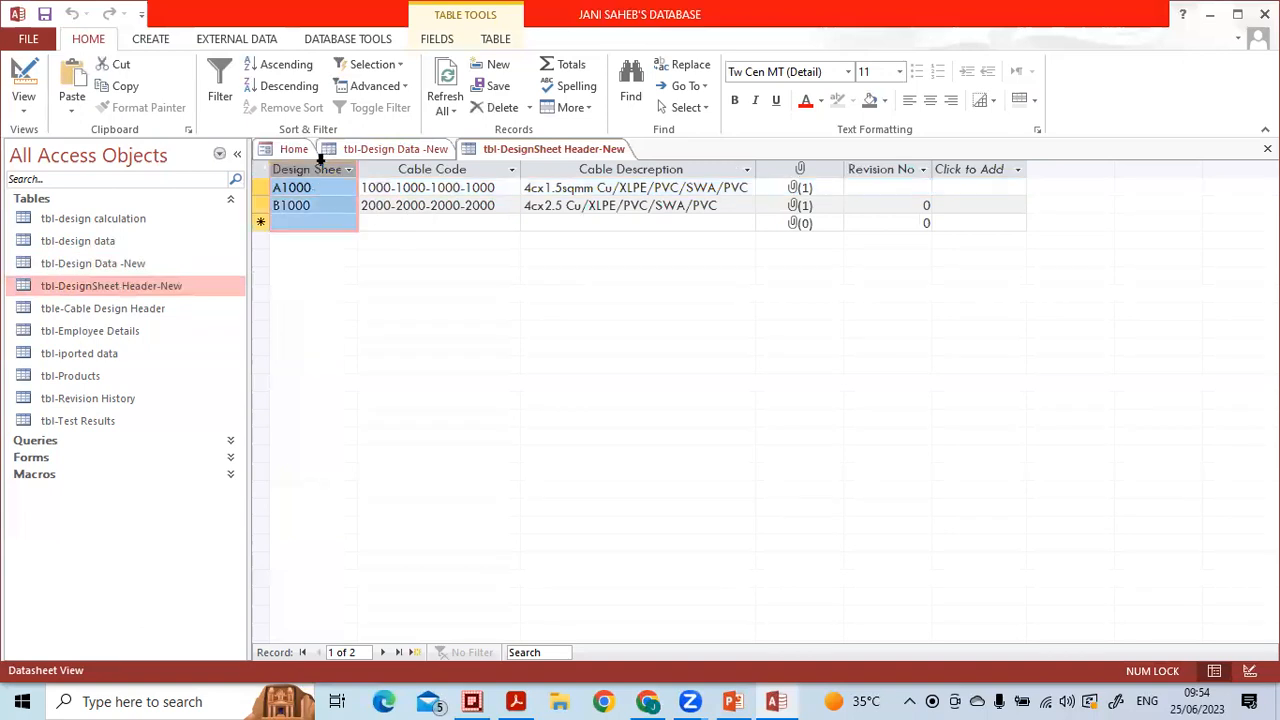
{"action": "left_click", "coordinate": [410, 152]}
{"action": "left_click", "coordinate": [492, 171]}
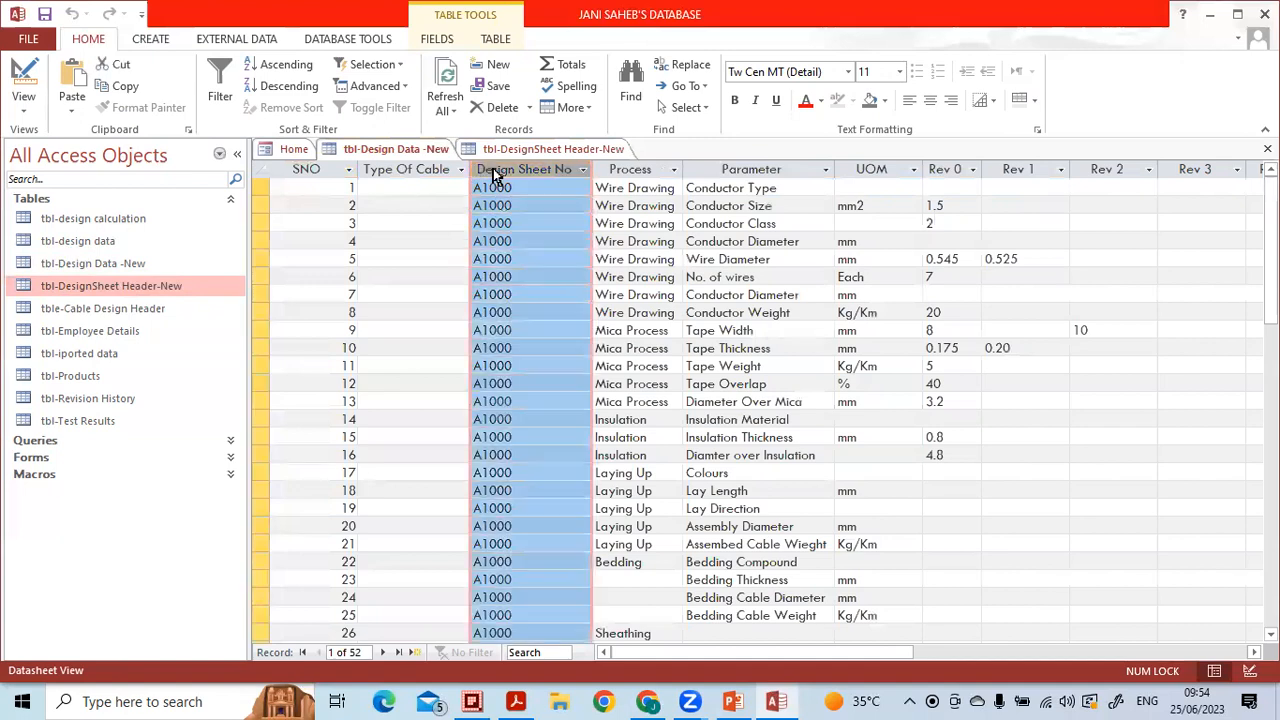
{"action": "left_click_drag", "start_coordinate": [646, 168], "coordinate": [1156, 180]}
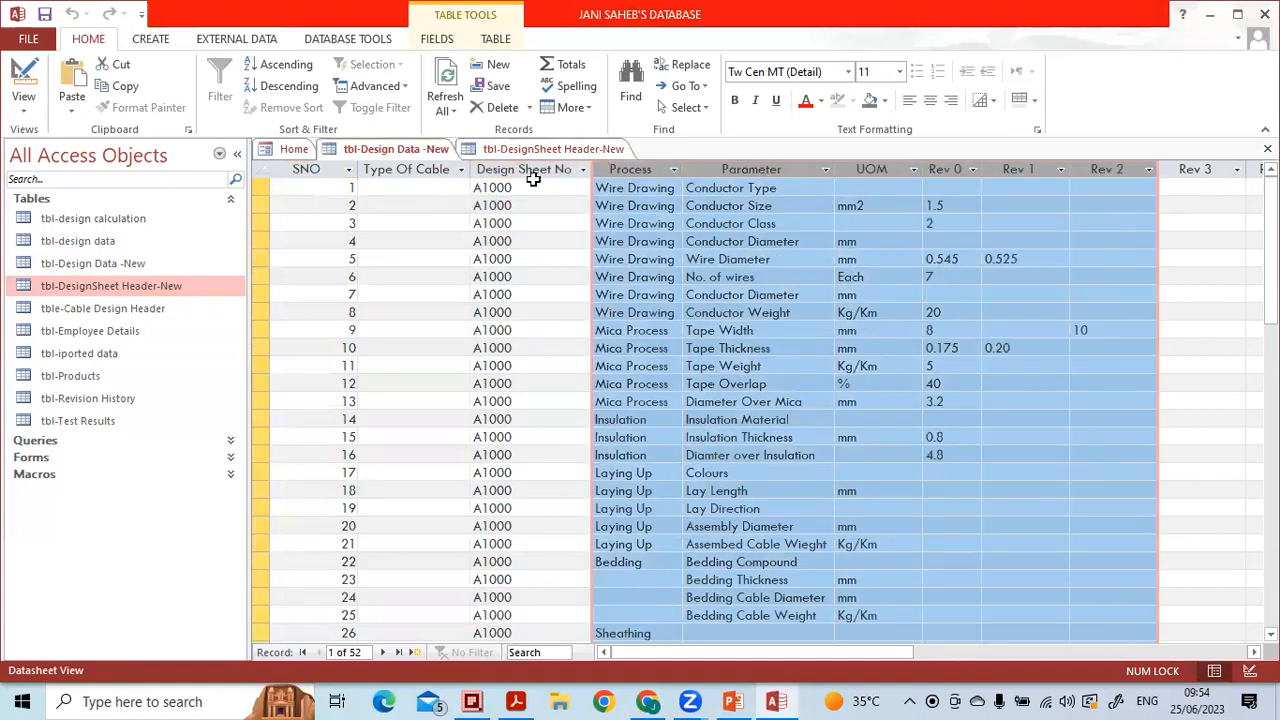
{"action": "left_click", "coordinate": [524, 150]}
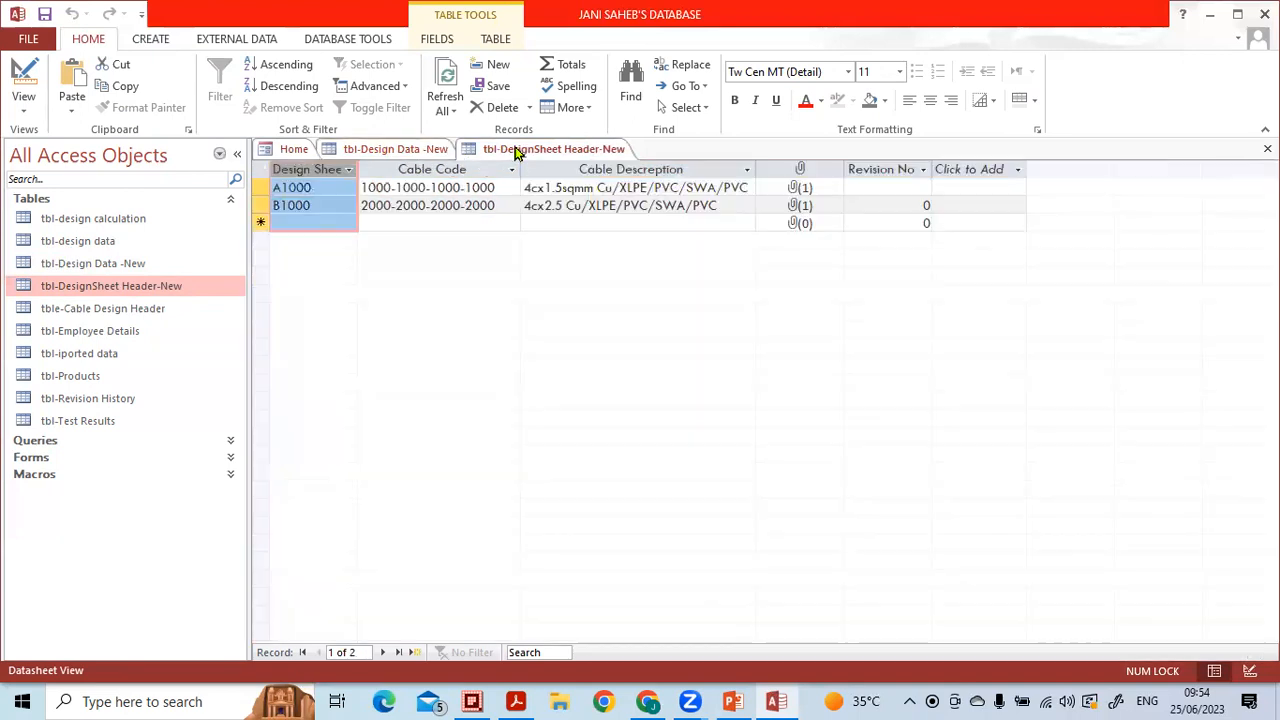
{"action": "left_click_drag", "start_coordinate": [415, 170], "coordinate": [582, 172]}
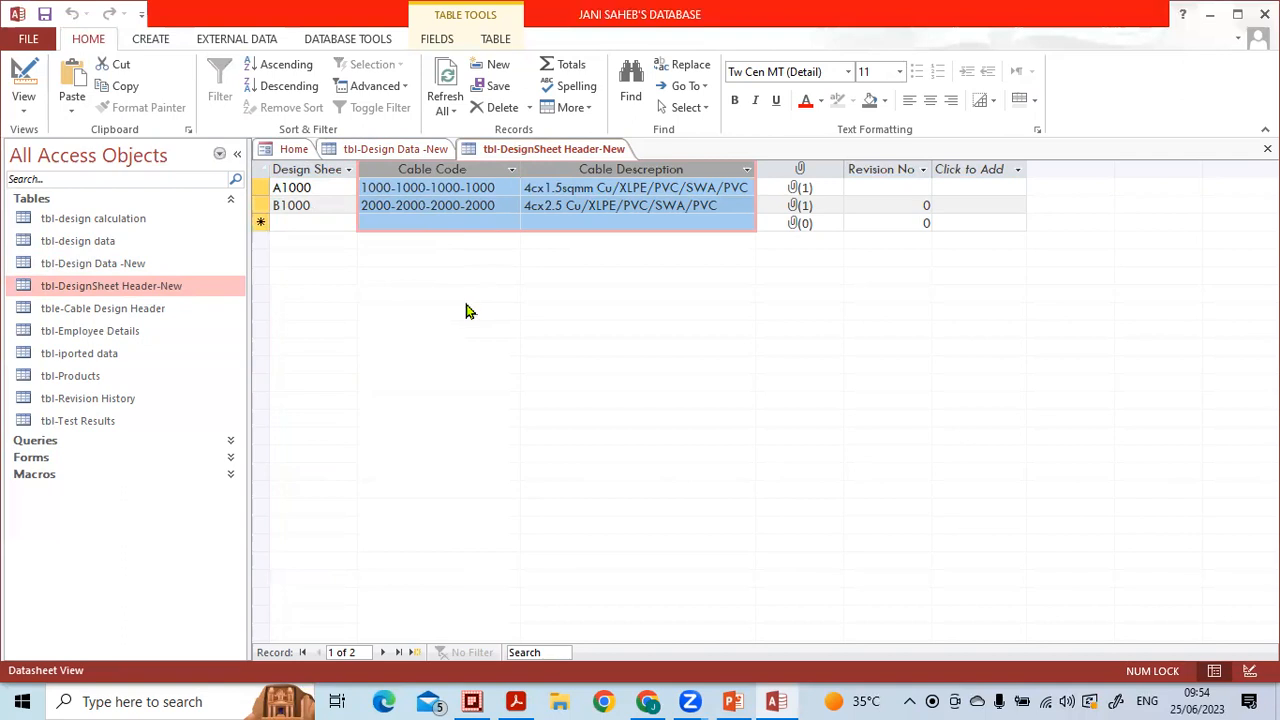
{"action": "left_click", "coordinate": [612, 189]}
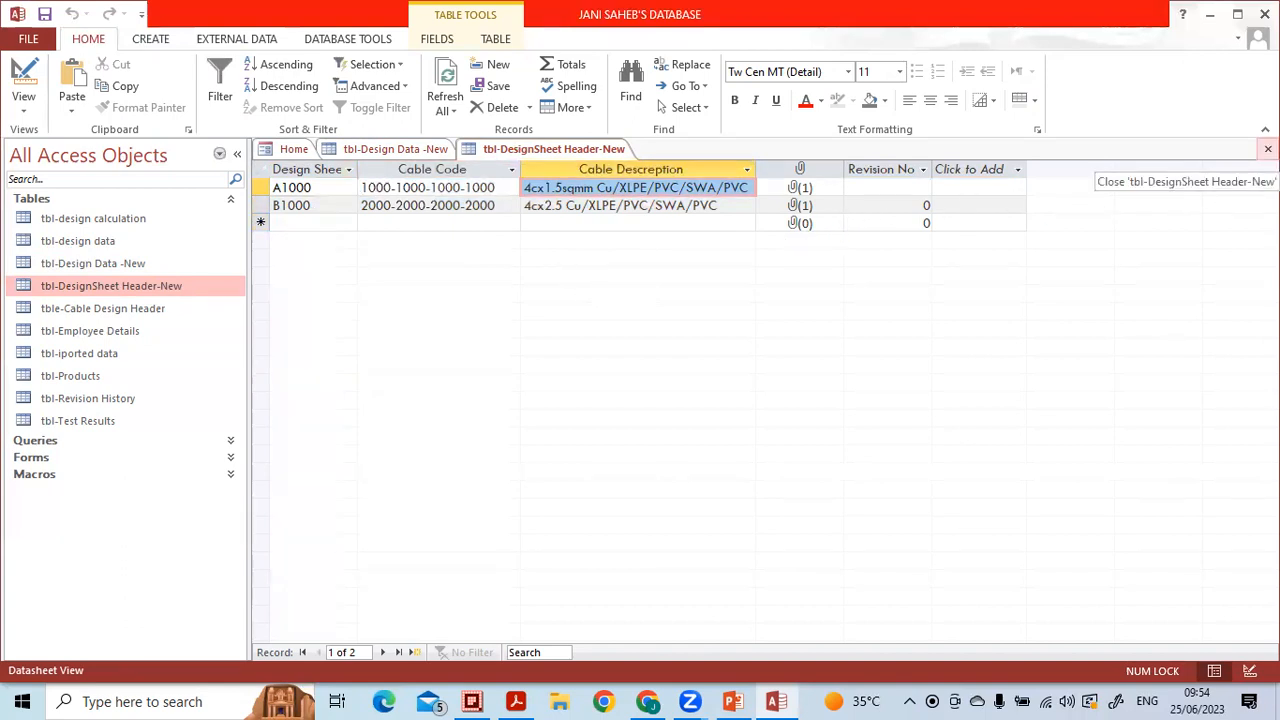
- Close the tbl-DesignSheet Header-New and tbl-Design Data -New tables, saving the changed column layout
{"action": "left_click", "coordinate": [1268, 148]}
{"action": "left_click", "coordinate": [1268, 148]}
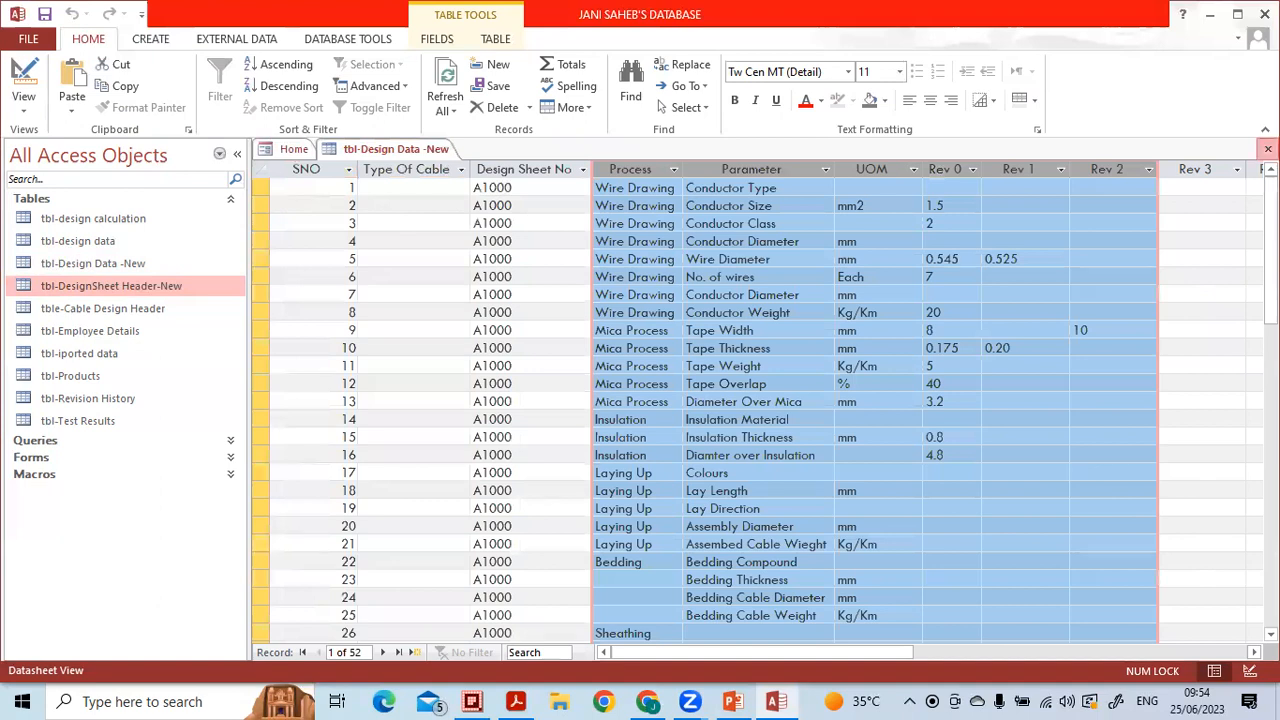
{"action": "left_click", "coordinate": [568, 404]}
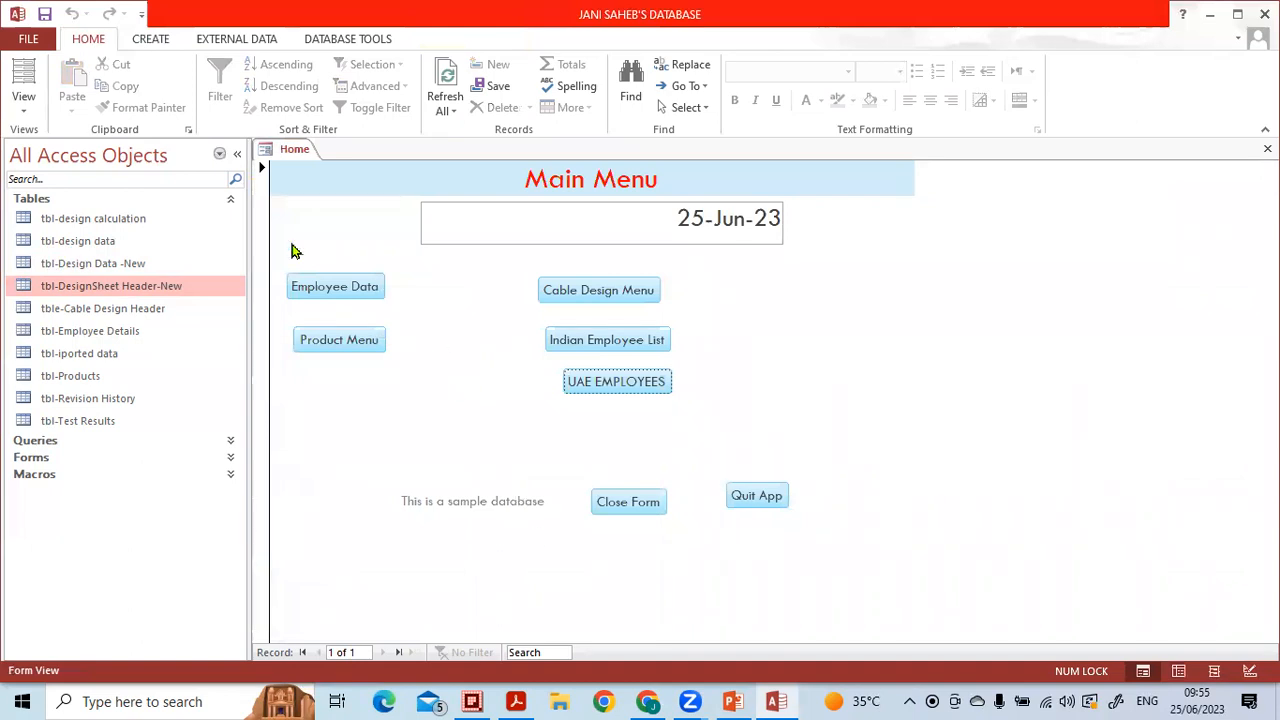
- Create a new query in Design View and move the Show Table dialog clear of the design grid
{"action": "left_click", "coordinate": [152, 42]}
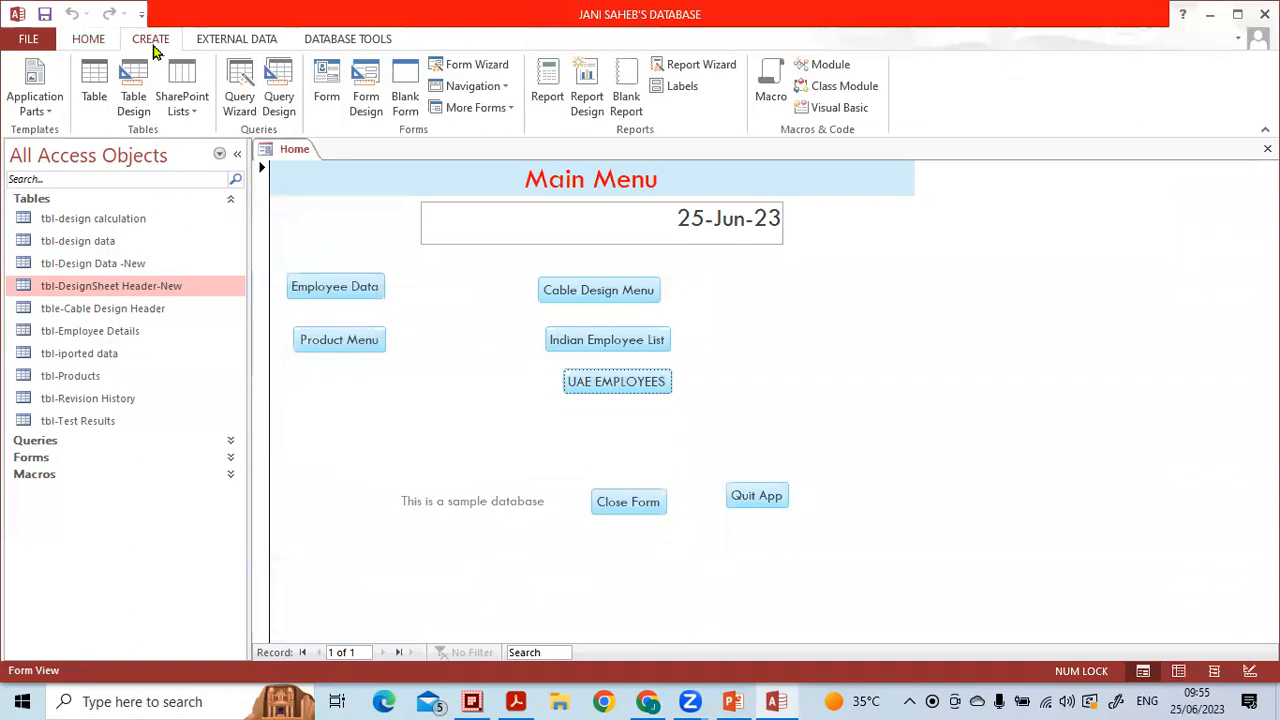
{"action": "left_click", "coordinate": [282, 100]}
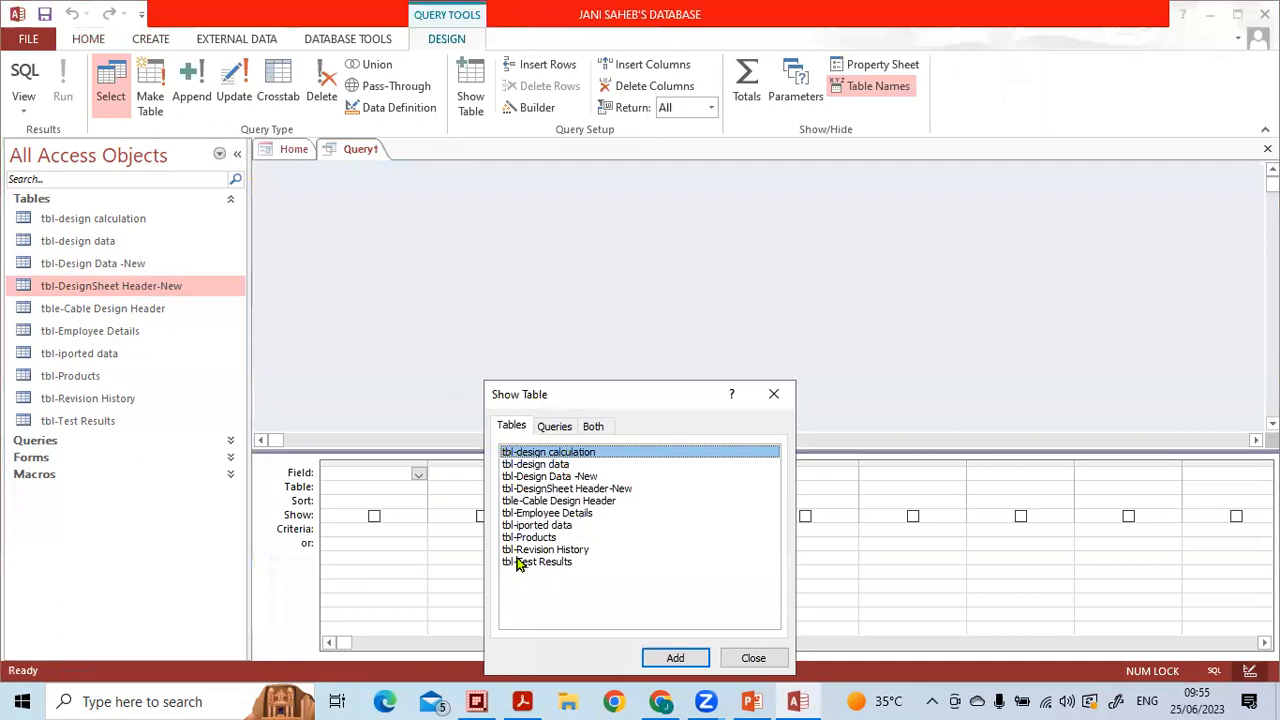
{"action": "left_click", "coordinate": [848, 375]}
{"action": "left_click_drag", "start_coordinate": [643, 394], "coordinate": [746, 185]}
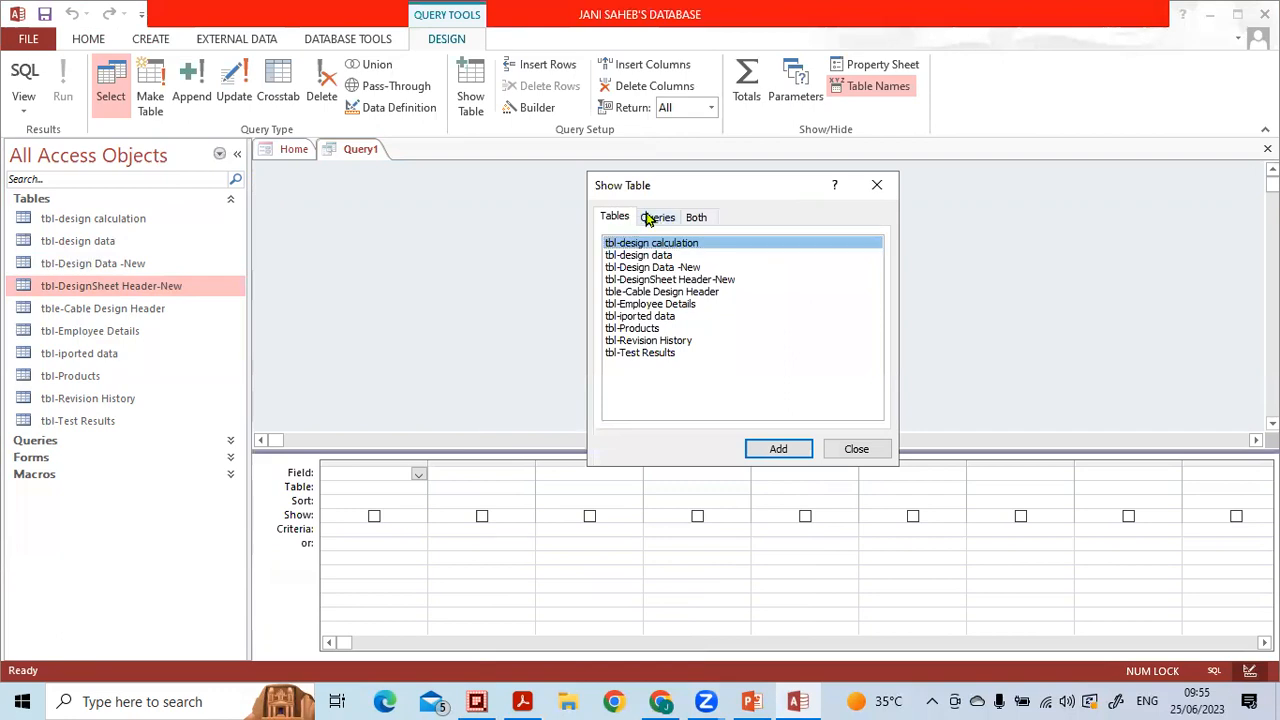
- Look through the available tables and queries, and add the tbl-DesignSheet Header-New table to the query
{"action": "left_click", "coordinate": [655, 217]}
{"action": "left_click", "coordinate": [693, 217]}
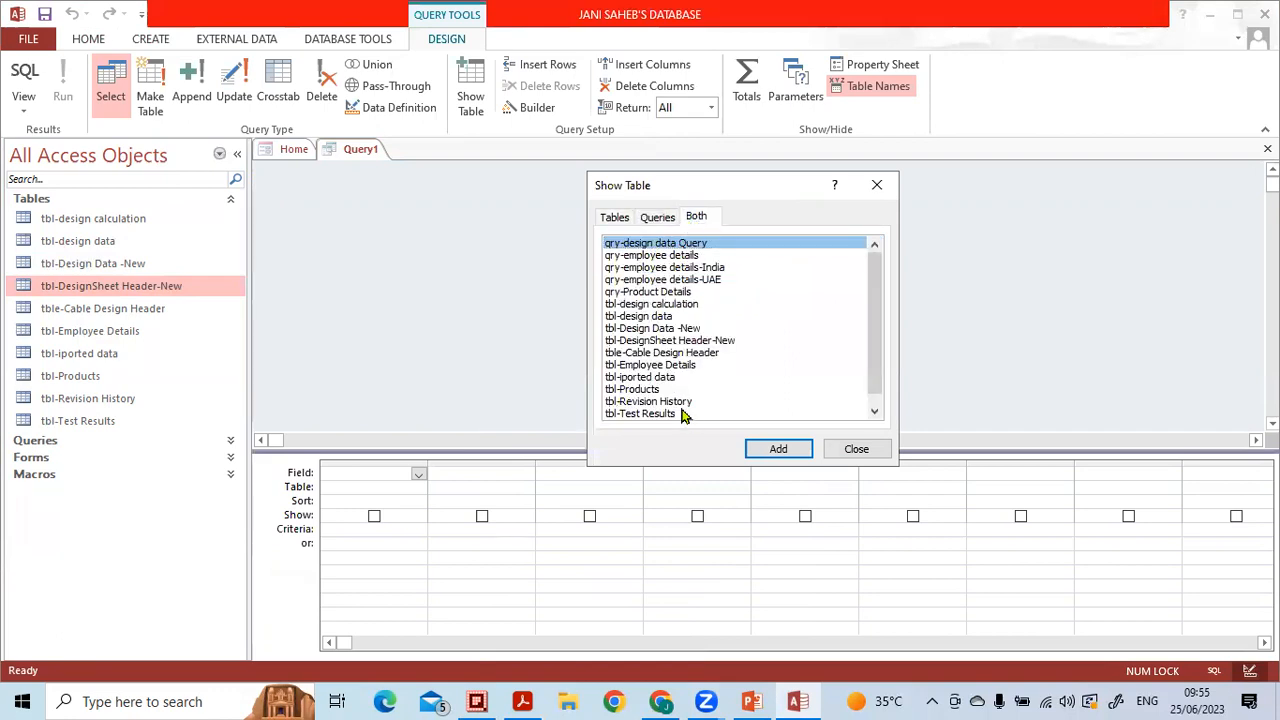
{"action": "left_click", "coordinate": [615, 222]}
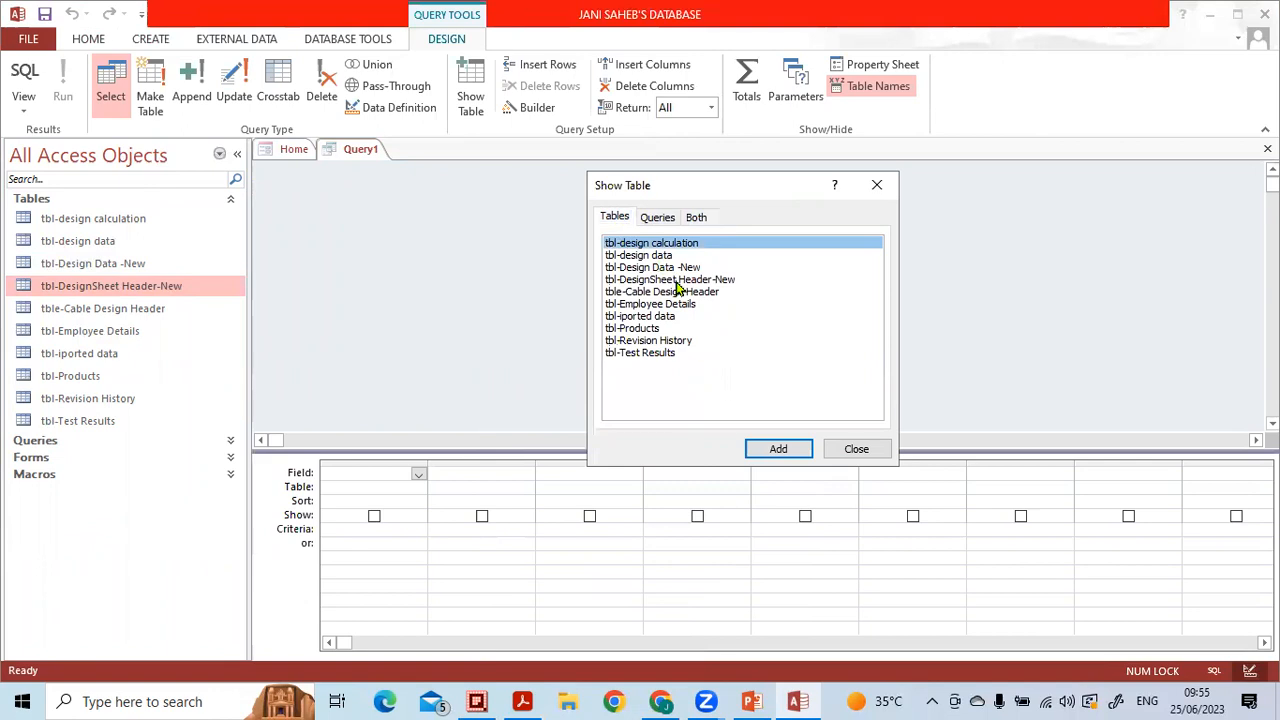
{"action": "left_click", "coordinate": [656, 219]}
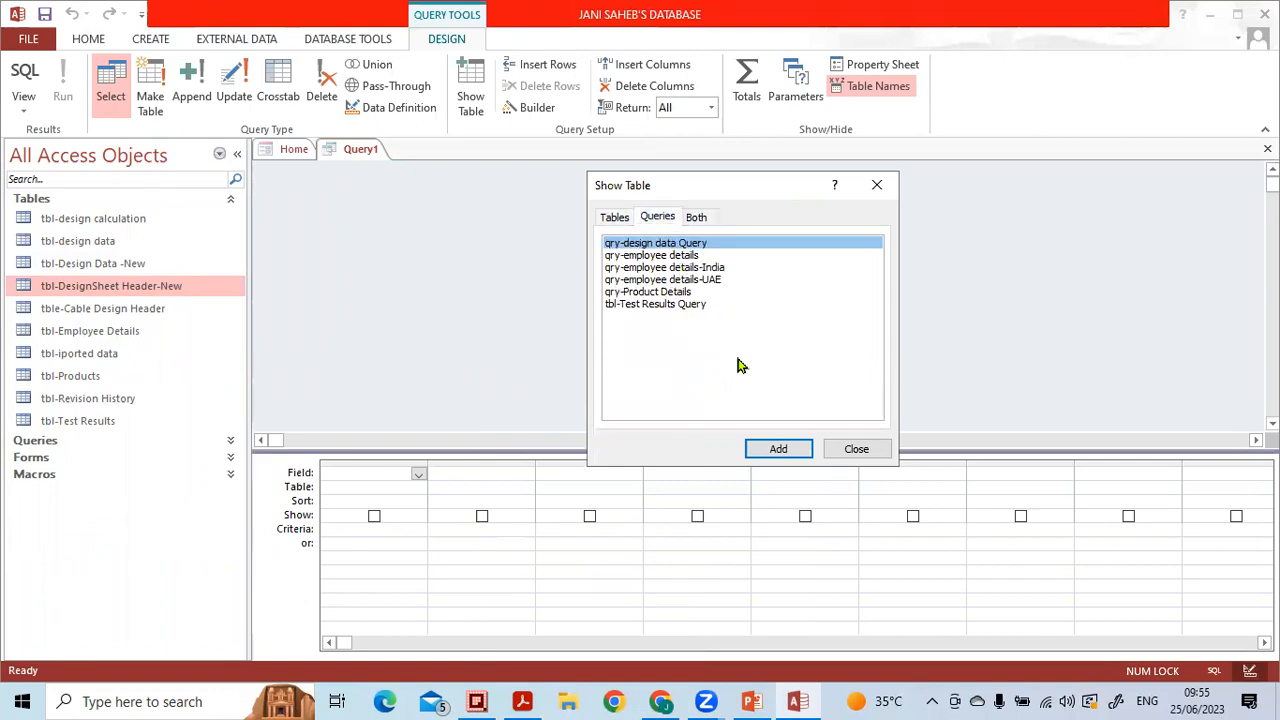
{"action": "left_click", "coordinate": [615, 219]}
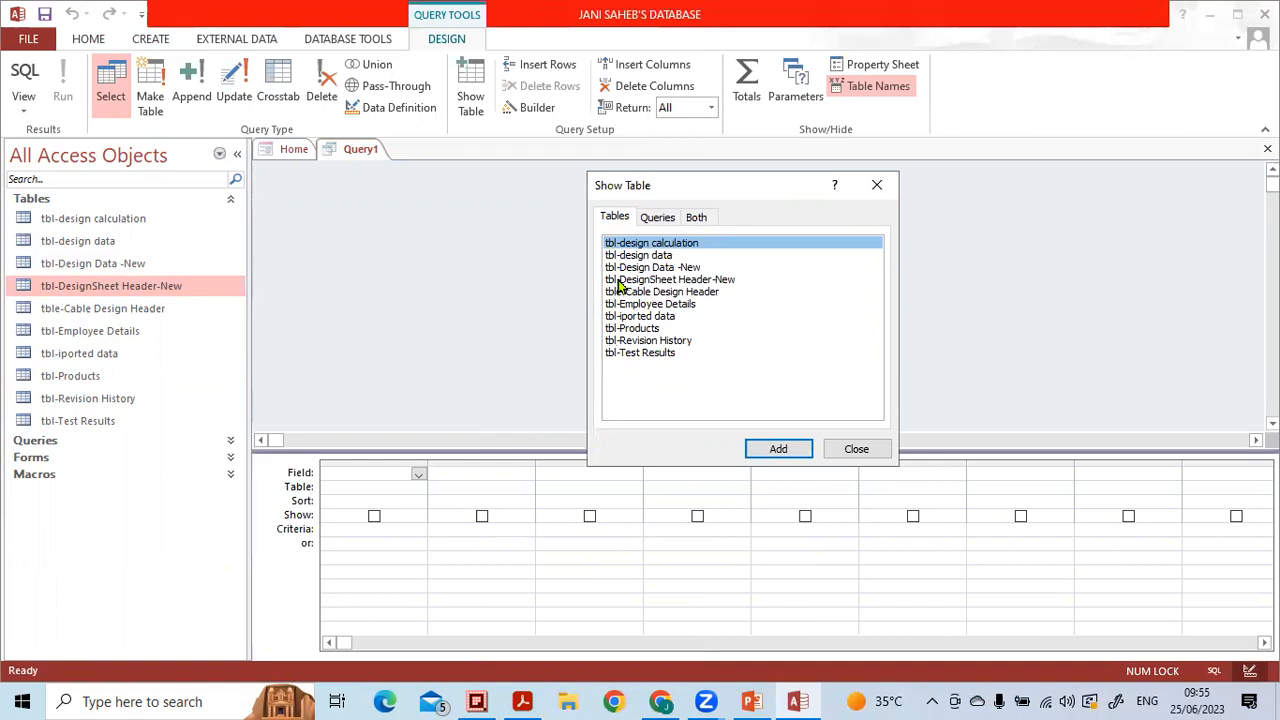
{"action": "left_click", "coordinate": [690, 280]}
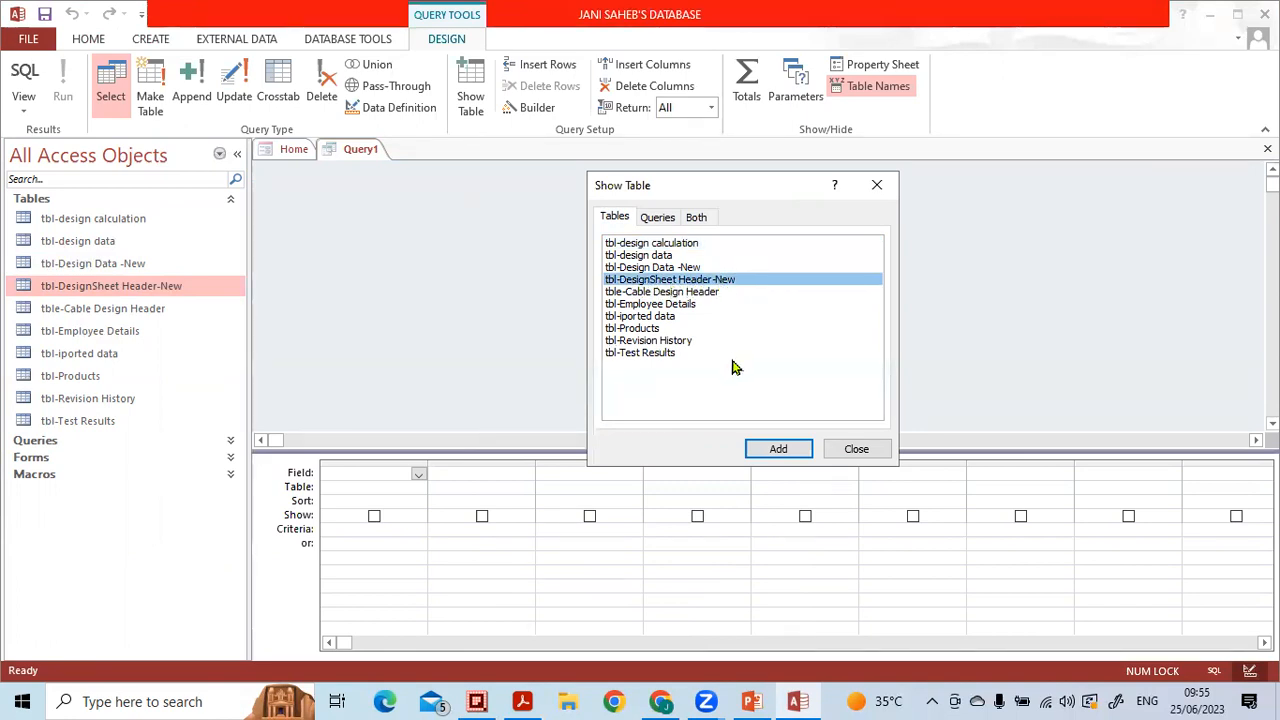
{"action": "left_click", "coordinate": [778, 449]}
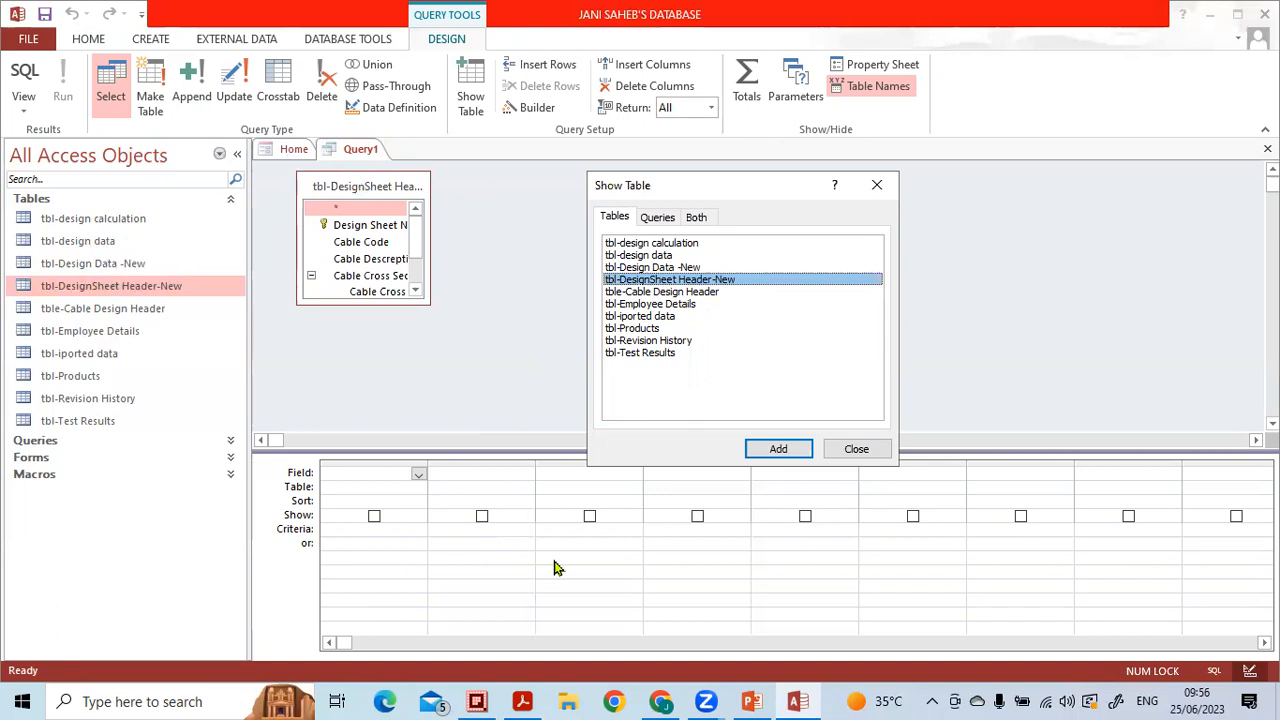
{"action": "key", "text": "ctrl+2"}
{"action": "mouse_move", "coordinate": [398, 157]}
{"action": "left_mouse_down"}
{"action": "mouse_move", "coordinate": [377, 127]}
{"action": "mouse_move", "coordinate": [331, 132]}
{"action": "mouse_move", "coordinate": [339, 161]}
{"action": "mouse_move", "coordinate": [384, 157]}
{"action": "left_mouse_up"}
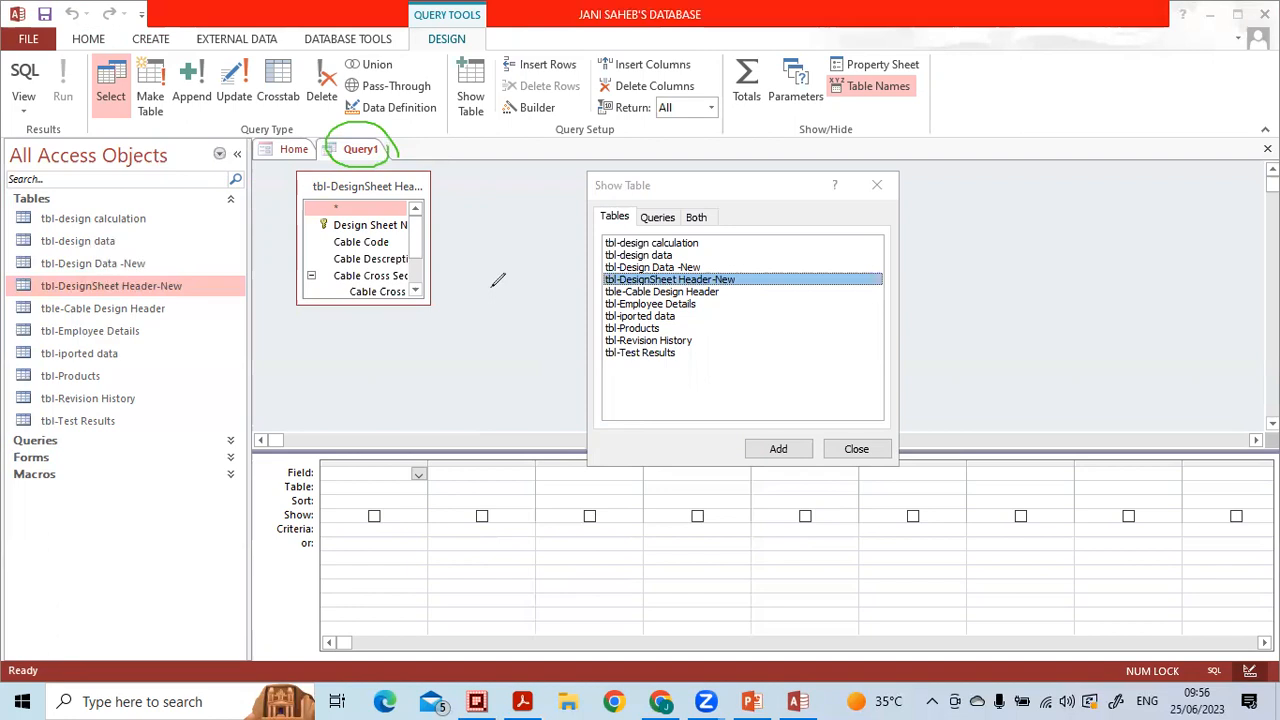
{"action": "key", "text": "ctrl+e"}
{"action": "left_click_drag", "start_coordinate": [347, 134], "coordinate": [382, 162]}
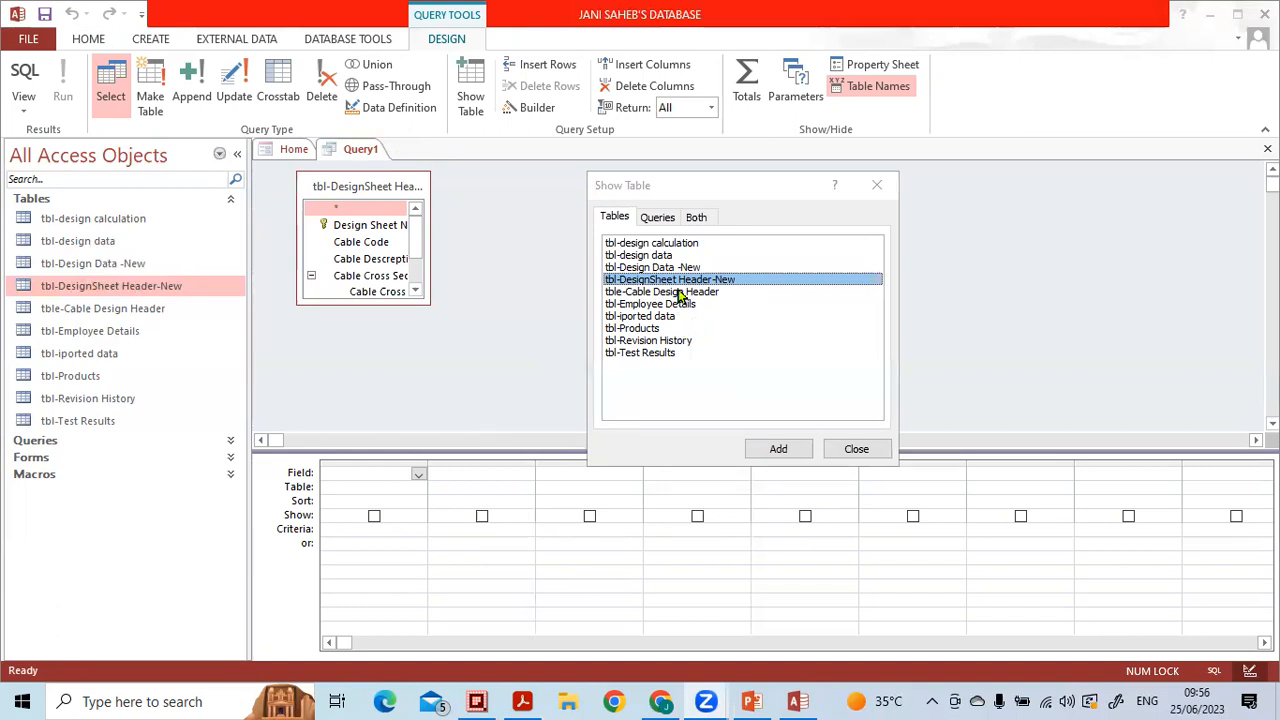
- Add the tbl-Design Data -New table to the query and close the Show Table dialog
{"action": "left_click", "coordinate": [648, 268]}
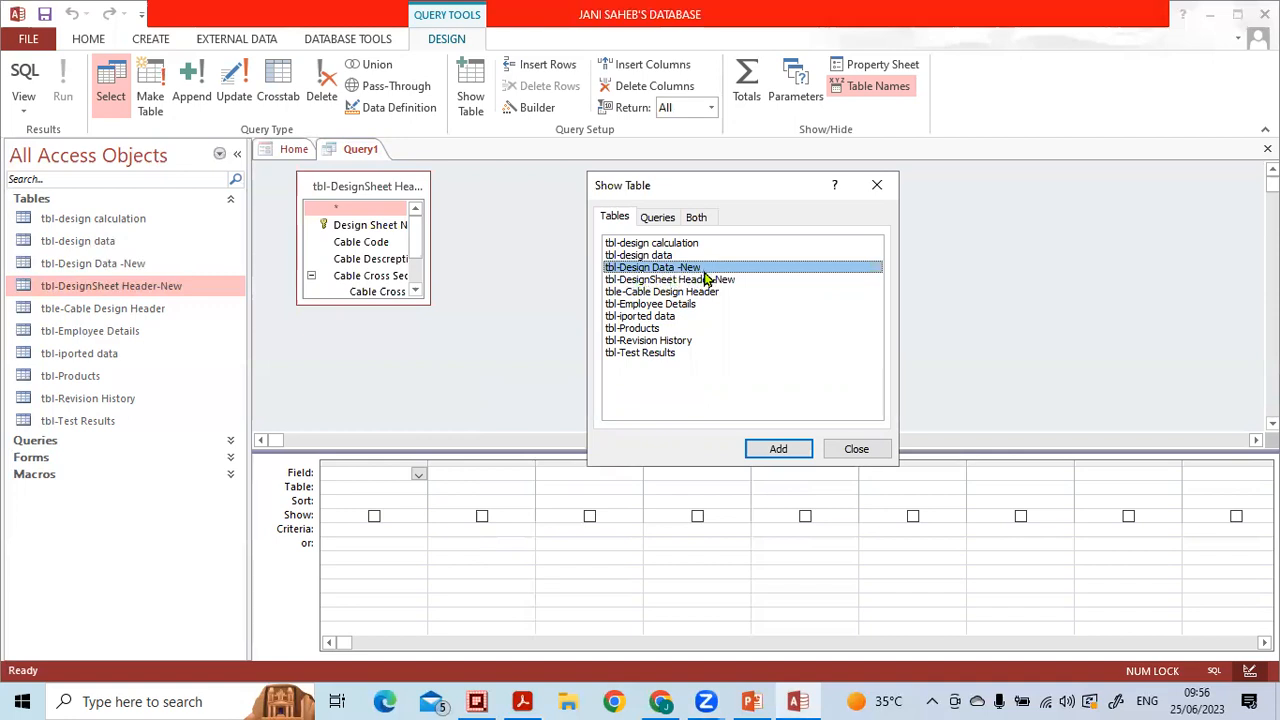
{"action": "left_click", "coordinate": [778, 447]}
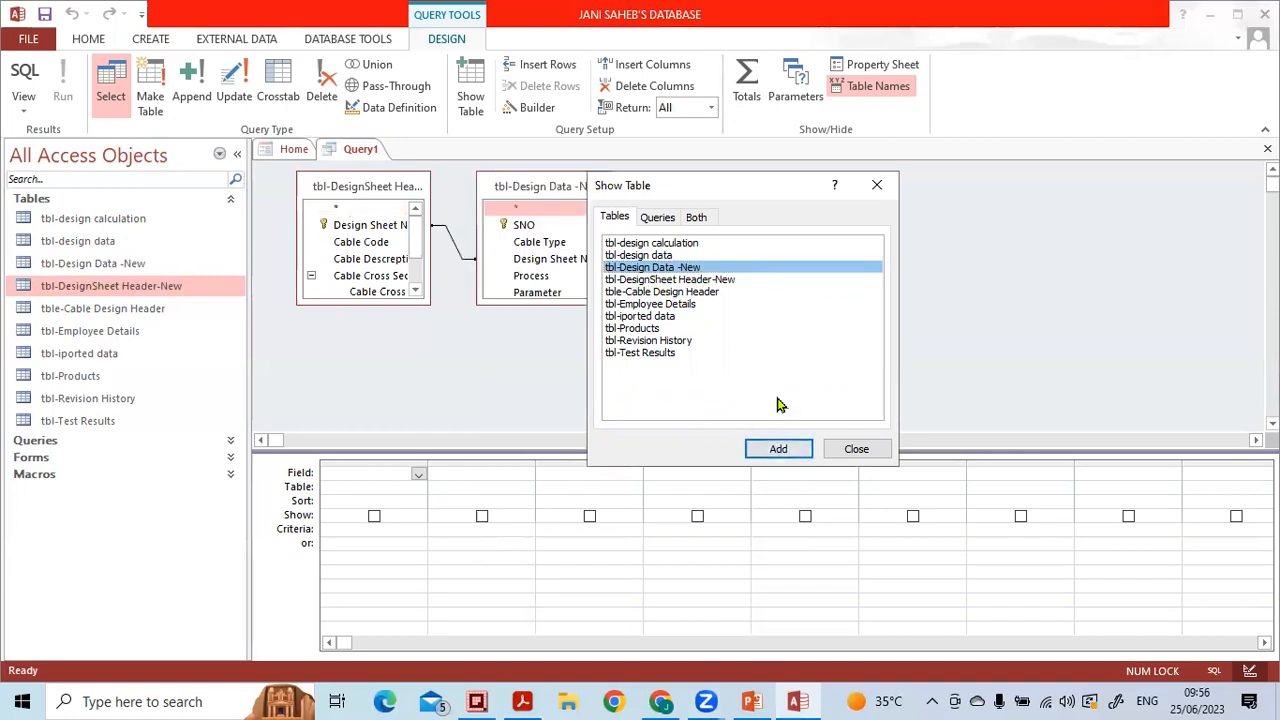
{"action": "left_click", "coordinate": [838, 449]}
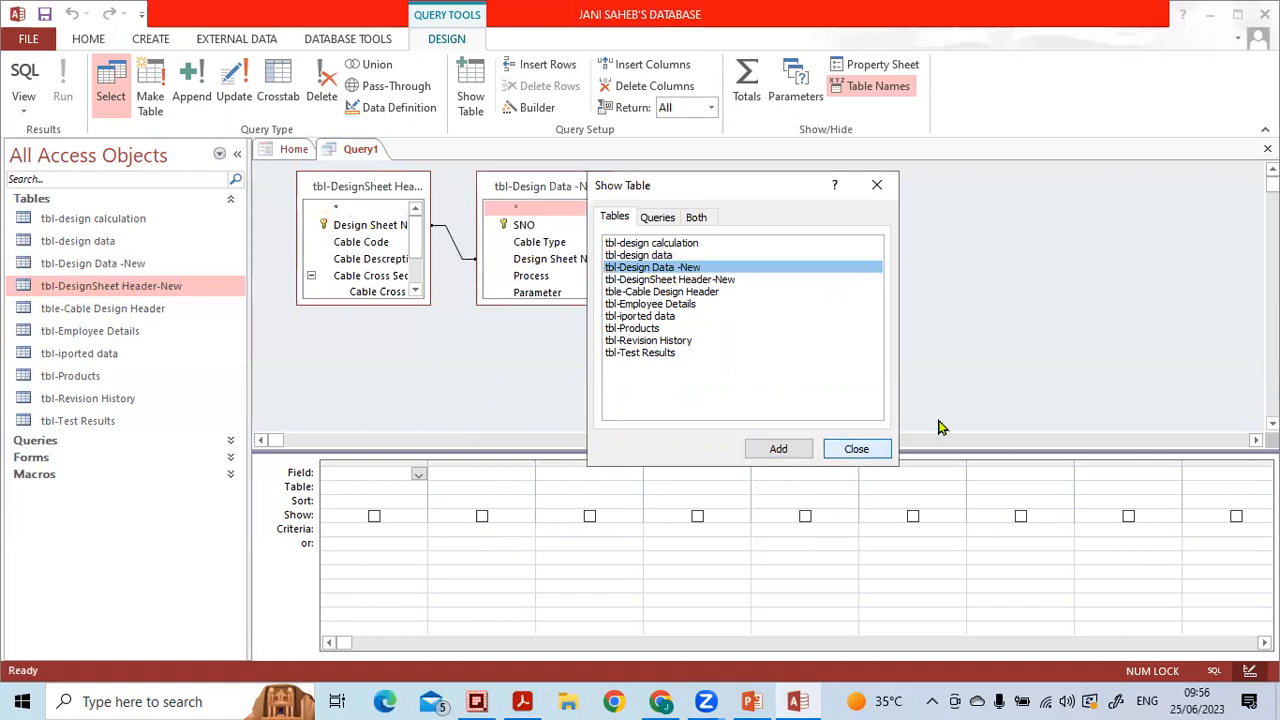
{"action": "left_click", "coordinate": [866, 448]}
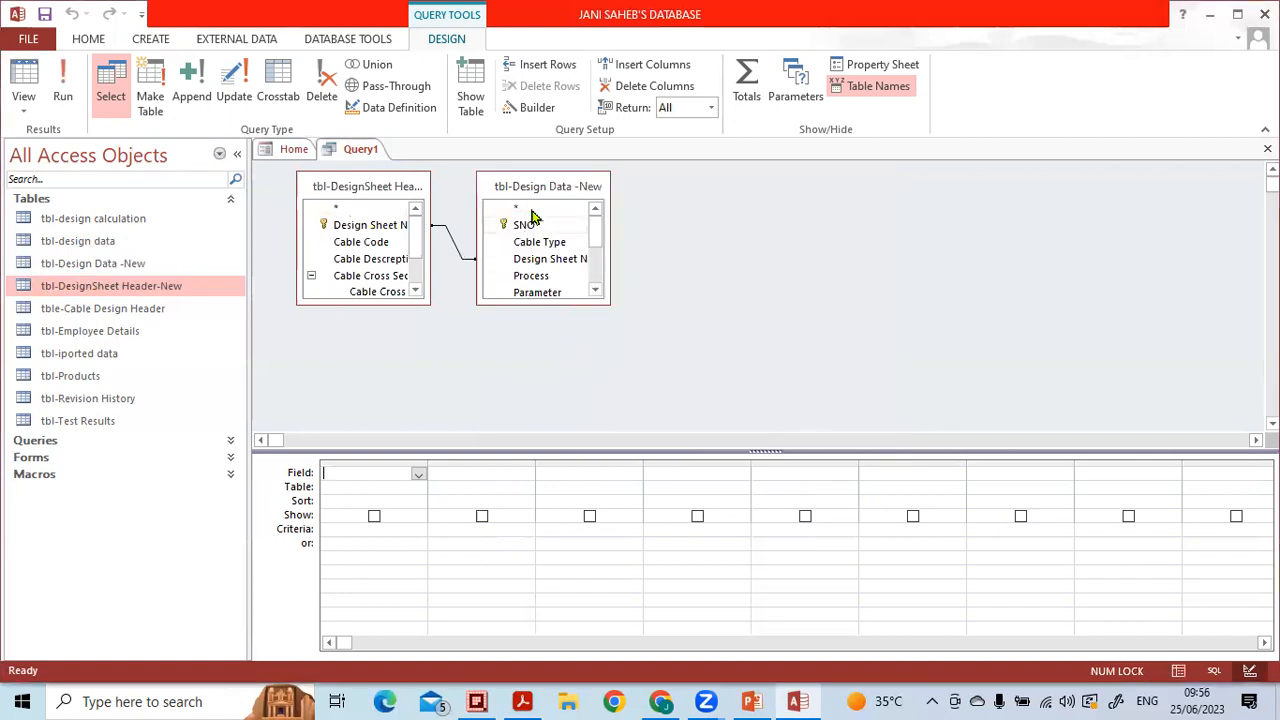
- Space the two field lists apart and lengthen the tbl-Design Data -New list to show all its fields
{"action": "left_click_drag", "start_coordinate": [553, 190], "coordinate": [670, 191]}
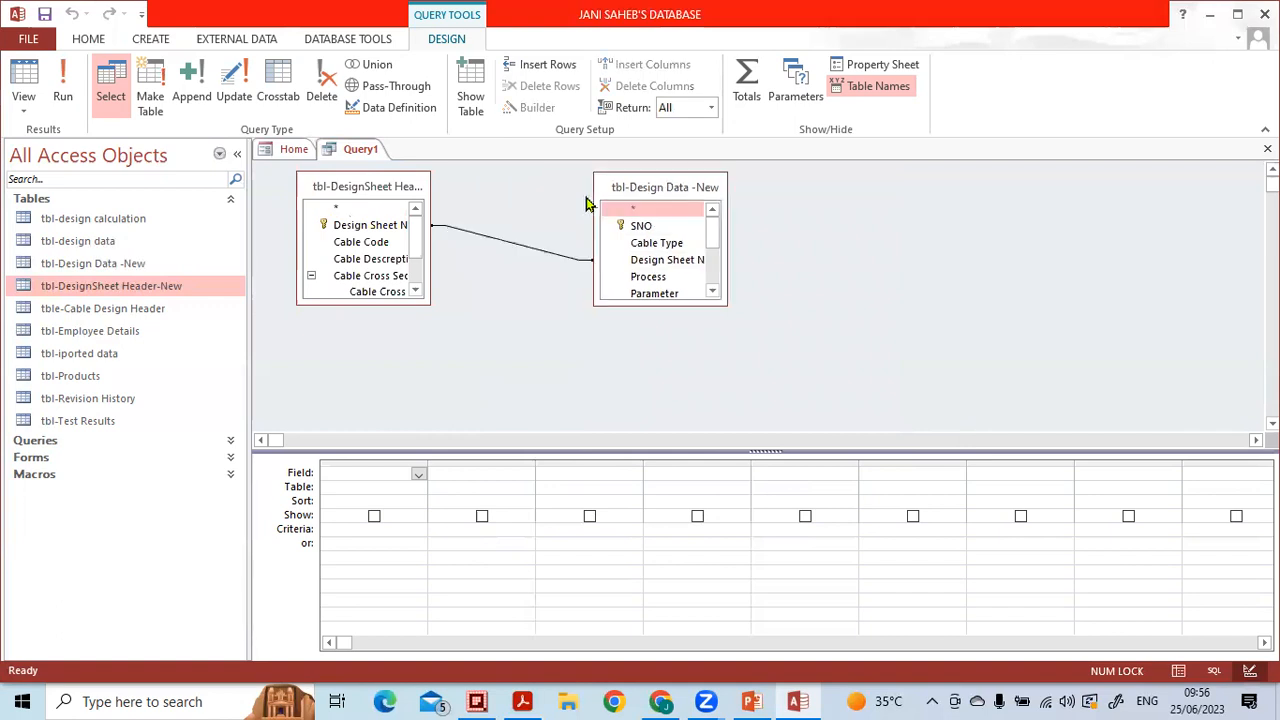
{"action": "left_click_drag", "start_coordinate": [415, 190], "coordinate": [442, 187]}
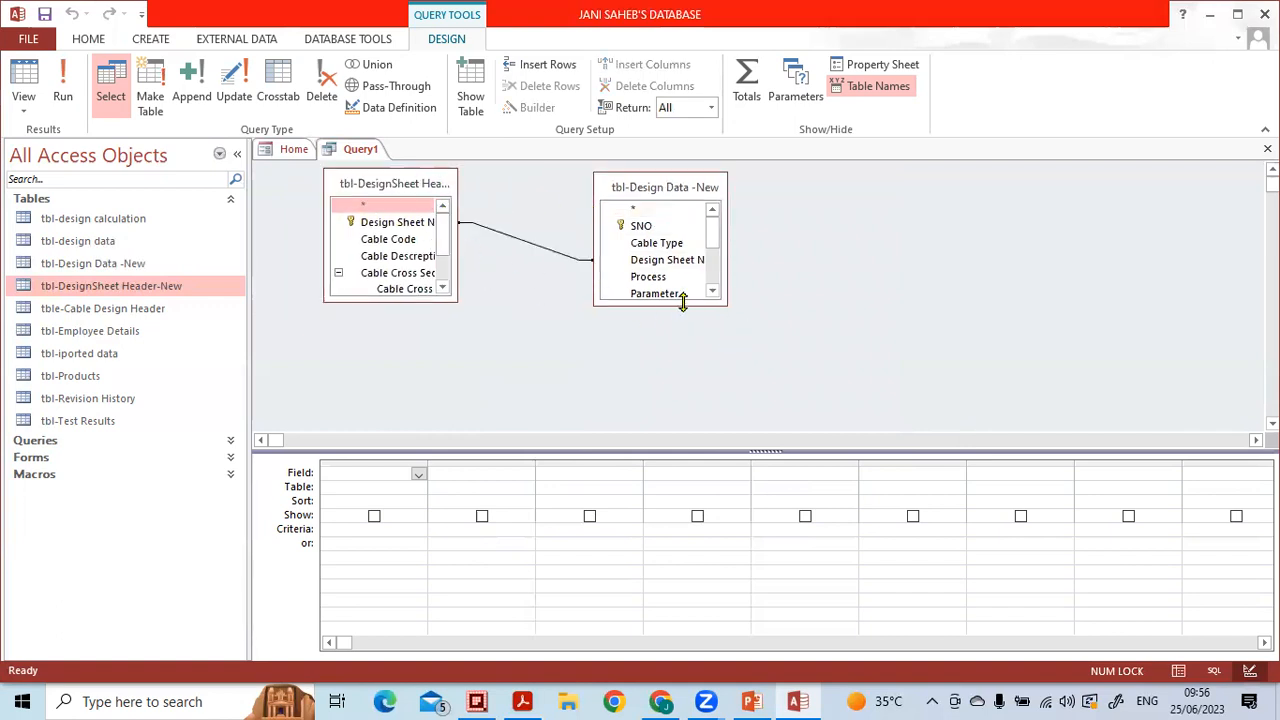
{"action": "left_click_drag", "start_coordinate": [683, 303], "coordinate": [683, 430]}
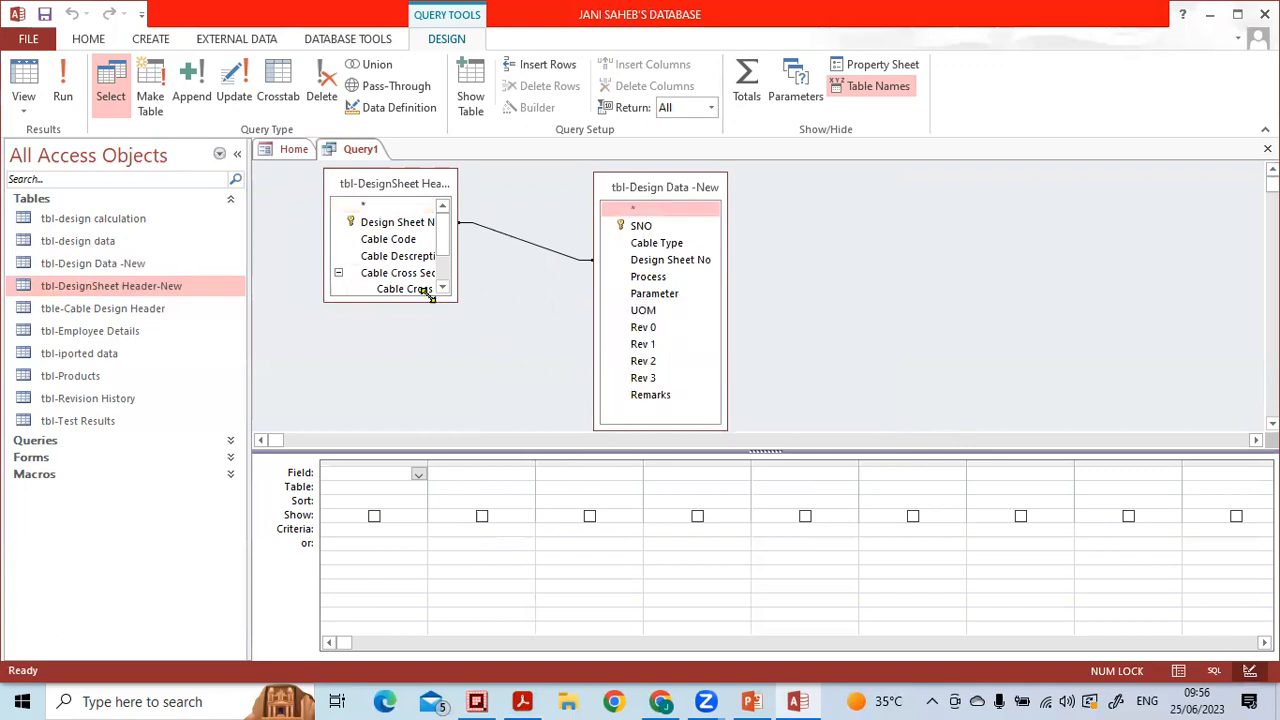
- Enlarge the tbl-DesignSheet Header-New field list to show all its fields, and examine the Design Sheet No link between both tables
{"action": "left_click_drag", "start_coordinate": [430, 296], "coordinate": [517, 424]}
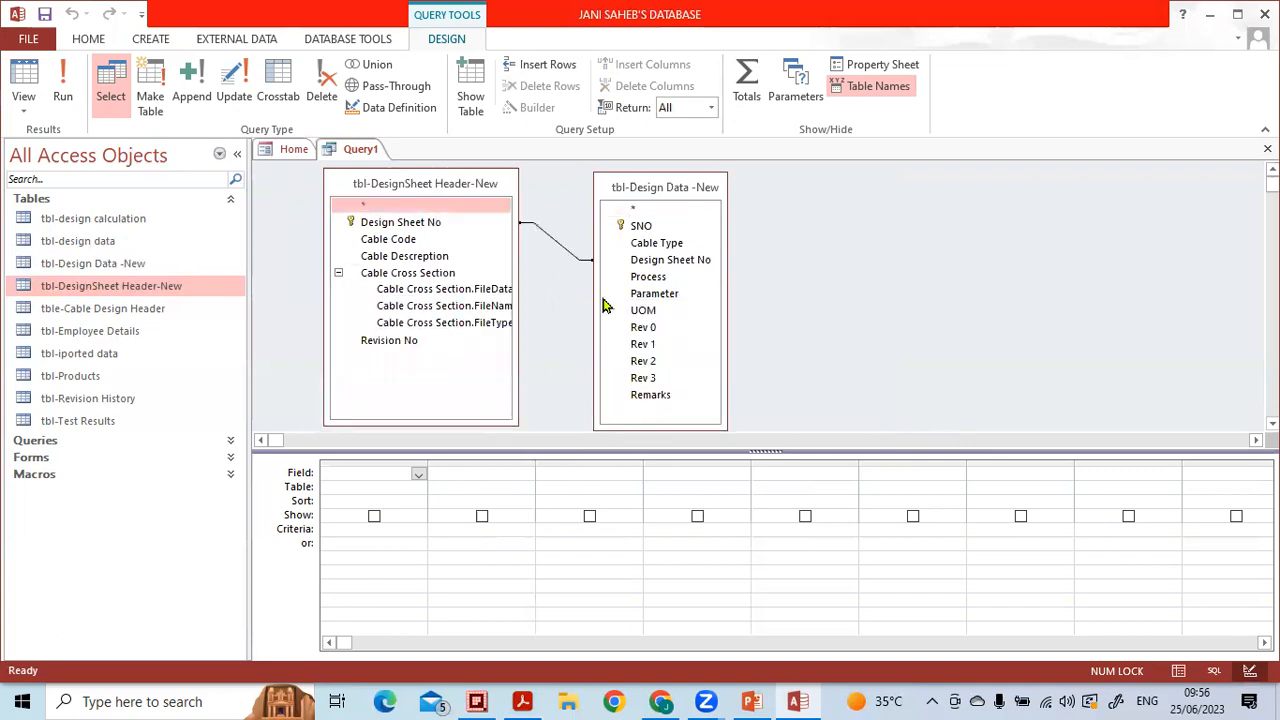
{"action": "left_click", "coordinate": [405, 223]}
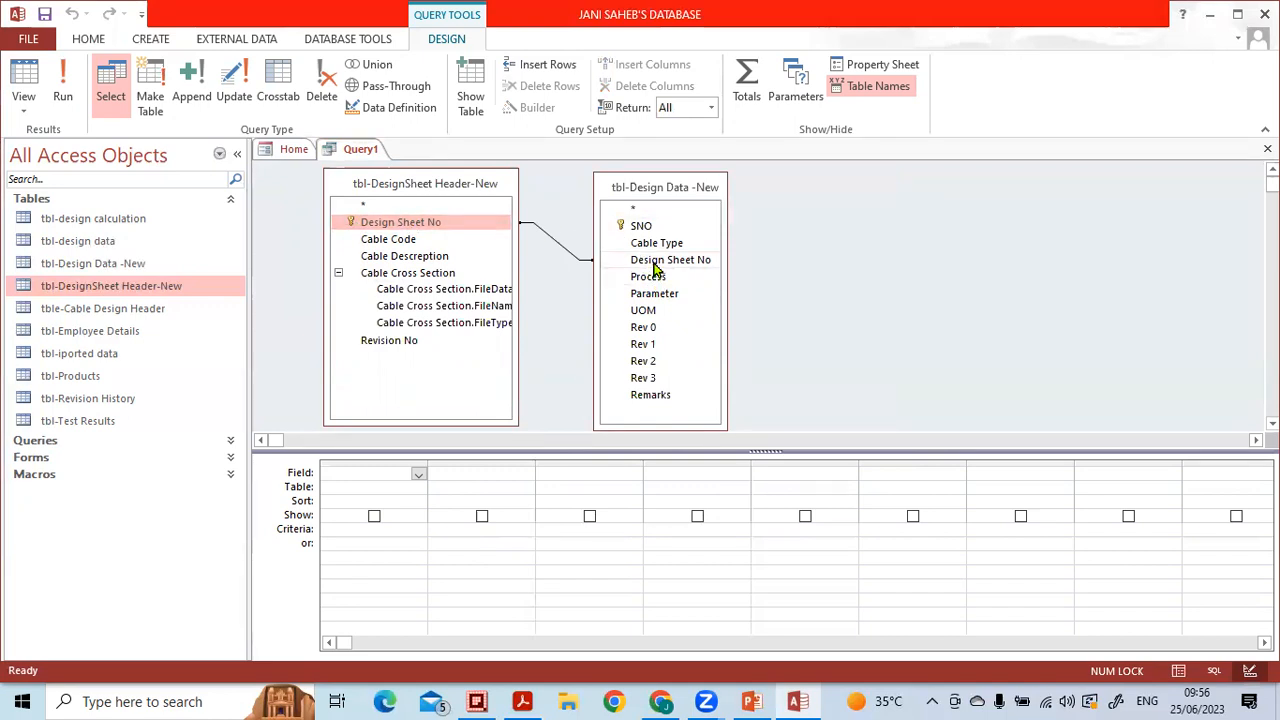
{"action": "left_click", "coordinate": [654, 262]}
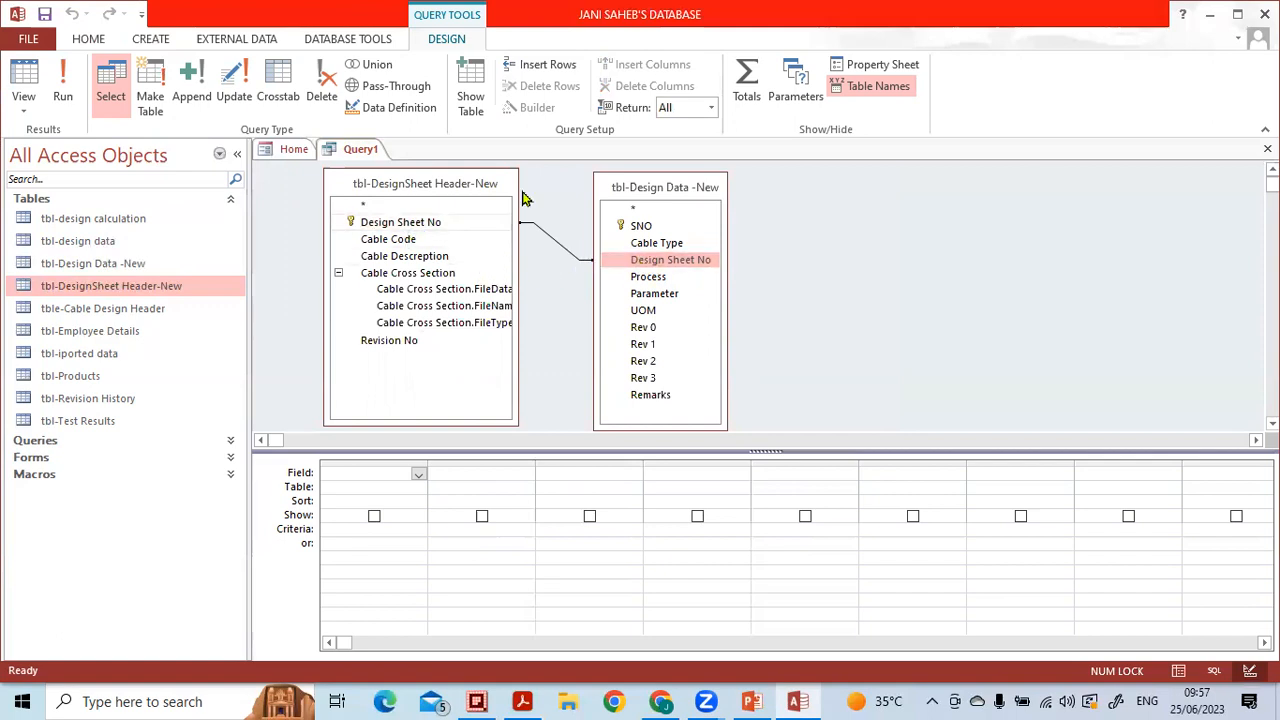
{"action": "left_click", "coordinate": [421, 224]}
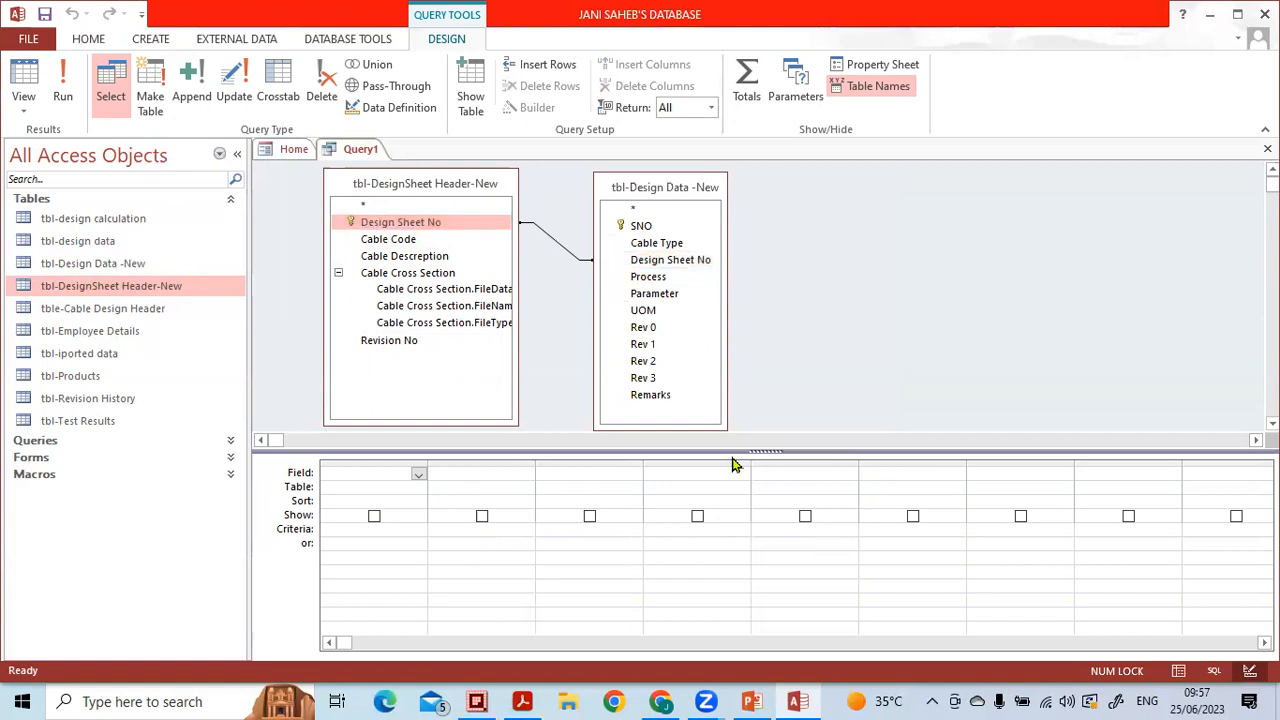
- Add the Design Sheet No and Cable Code fields from tbl-DesignSheet Header-New to the query grid
{"action": "double_click", "coordinate": [399, 223]}
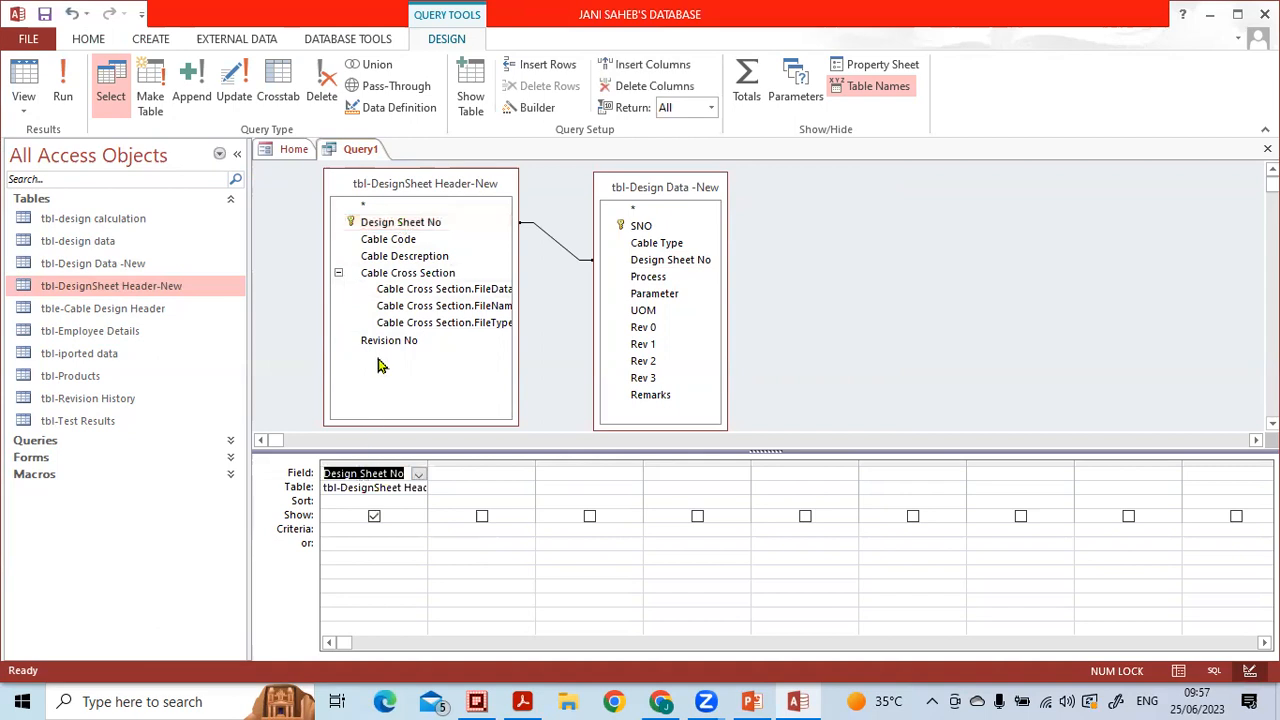
{"action": "left_click", "coordinate": [389, 246]}
{"action": "left_click_drag", "start_coordinate": [389, 242], "coordinate": [506, 477]}
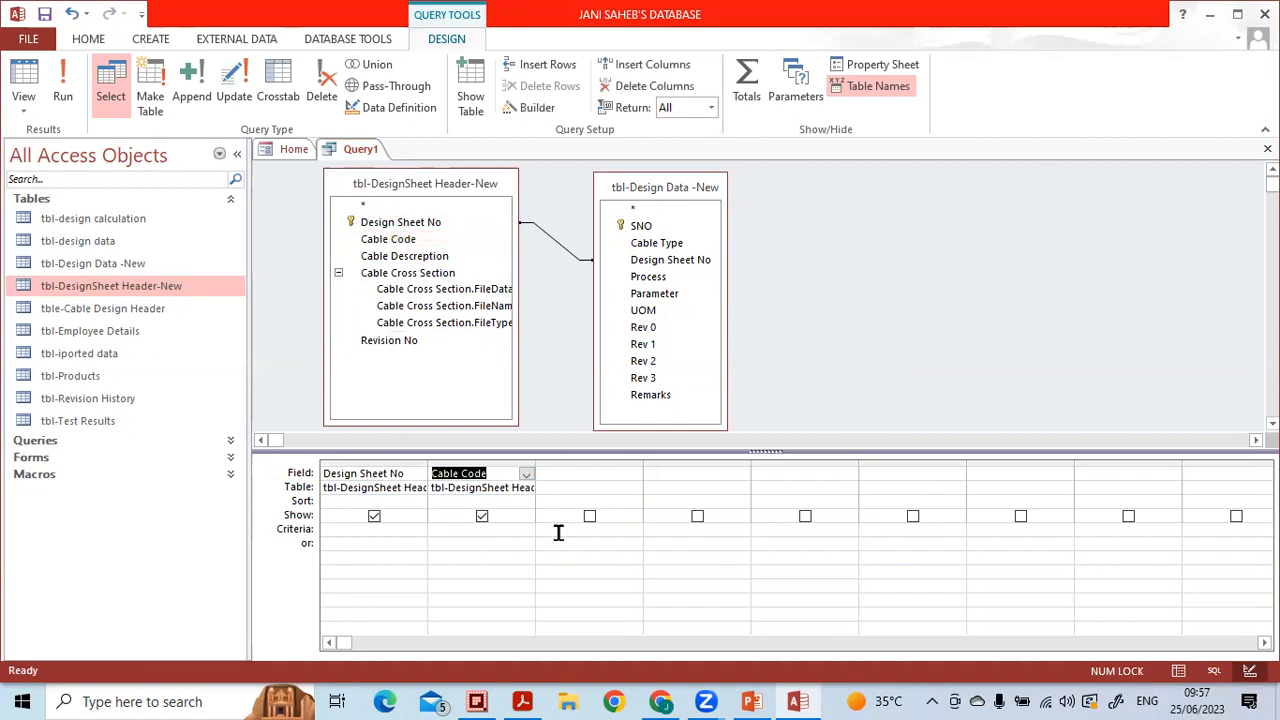
{"action": "key", "text": "ctrl+2"}
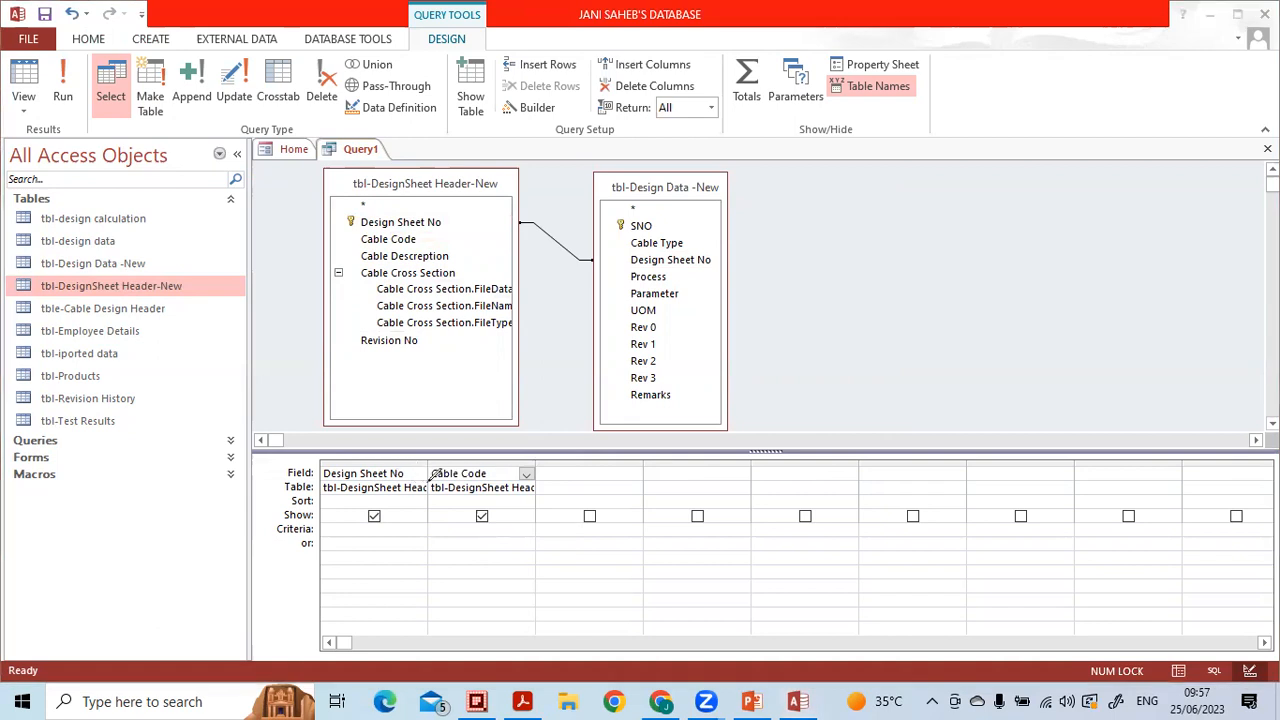
{"action": "mouse_move", "coordinate": [408, 473]}
{"action": "left_mouse_down"}
{"action": "mouse_move", "coordinate": [352, 472]}
{"action": "mouse_move", "coordinate": [408, 498]}
{"action": "left_mouse_up"}
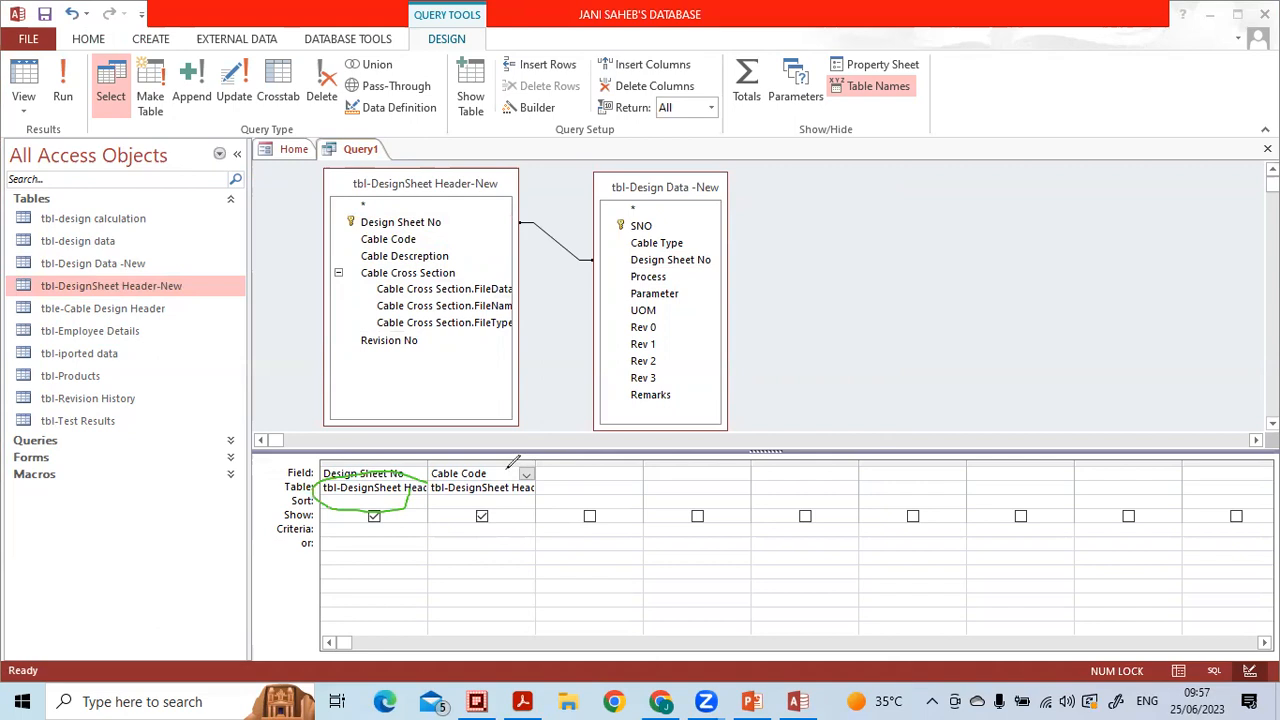
{"action": "mouse_move", "coordinate": [484, 472]}
{"action": "left_mouse_down"}
{"action": "mouse_move", "coordinate": [425, 478]}
{"action": "mouse_move", "coordinate": [508, 498]}
{"action": "mouse_move", "coordinate": [538, 490]}
{"action": "left_mouse_up"}
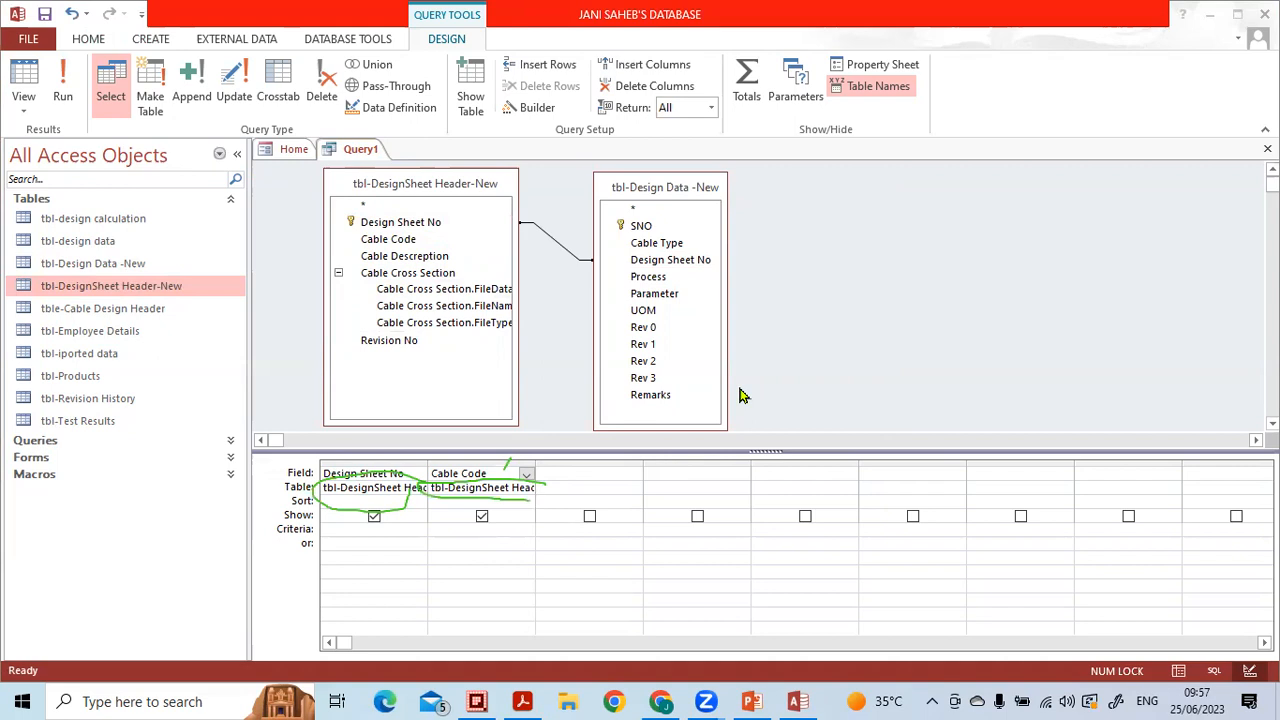
{"action": "left_click_drag", "start_coordinate": [501, 486], "coordinate": [380, 481]}
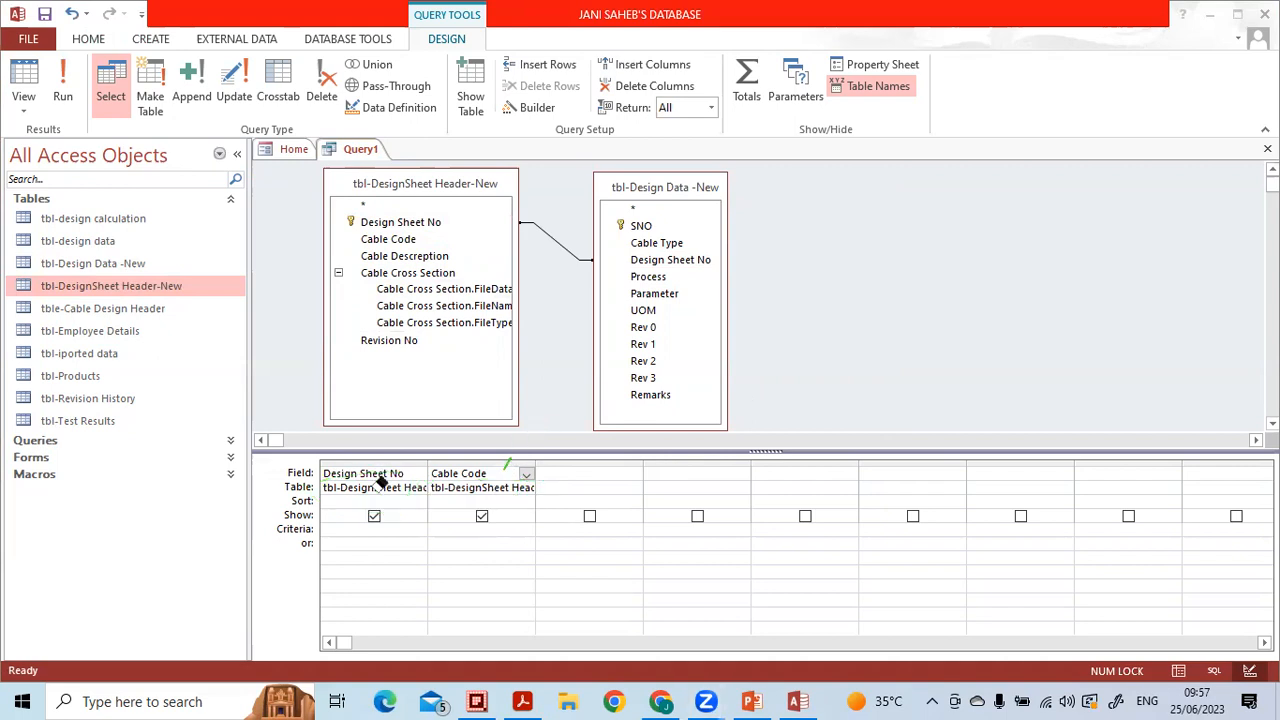
{"action": "left_click", "coordinate": [505, 467]}
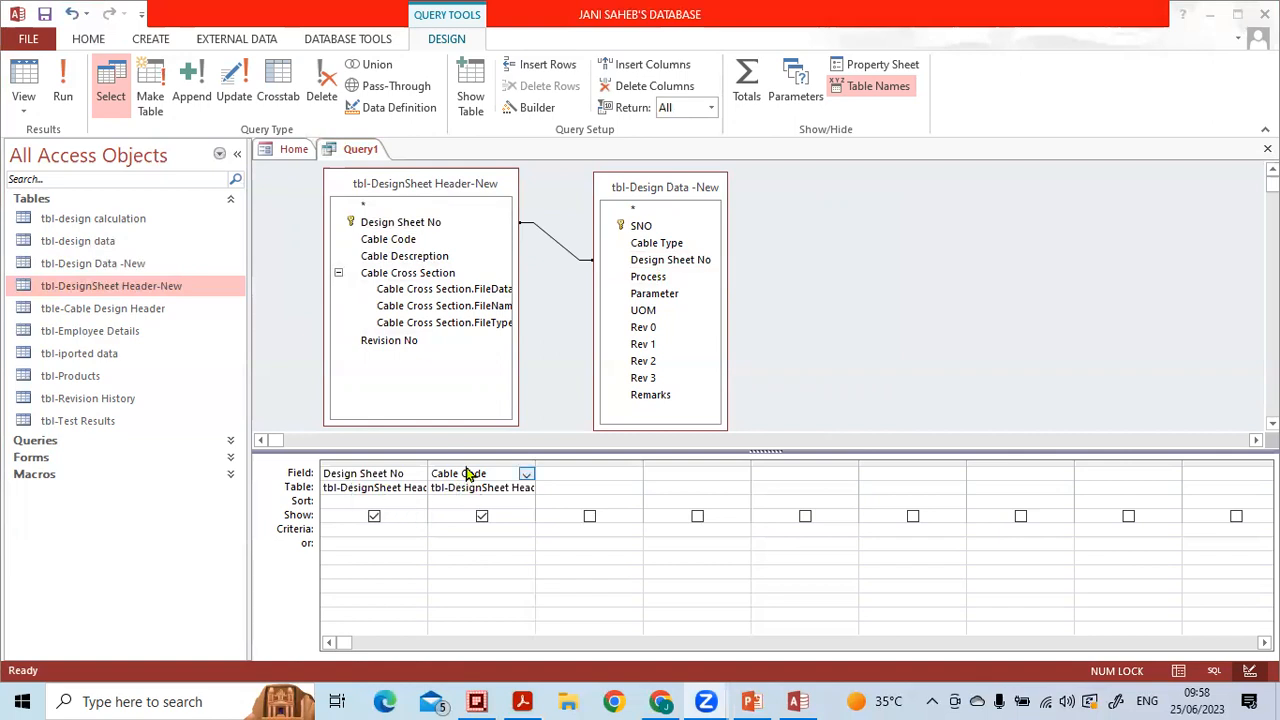
- Add the Cable Descreption field from tbl-DesignSheet Header-New to the query grid
{"action": "left_click", "coordinate": [418, 254]}
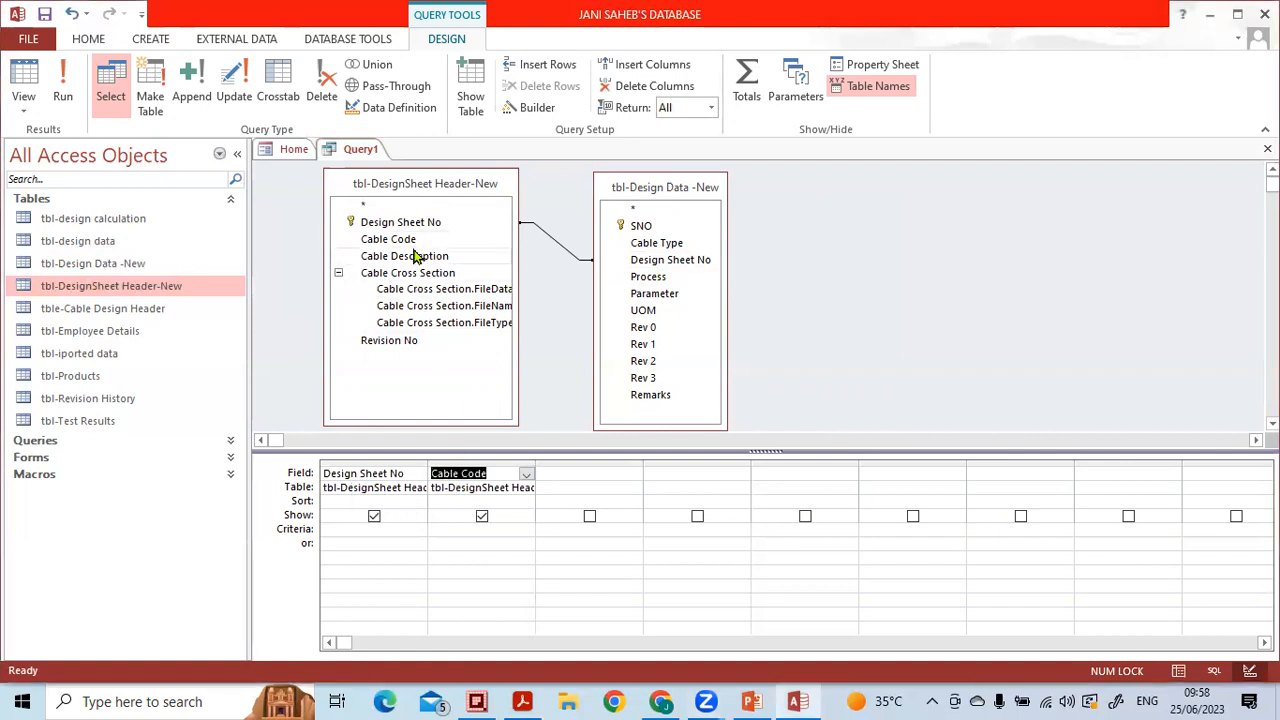
{"action": "left_click", "coordinate": [408, 258]}
{"action": "double_click", "coordinate": [407, 258]}
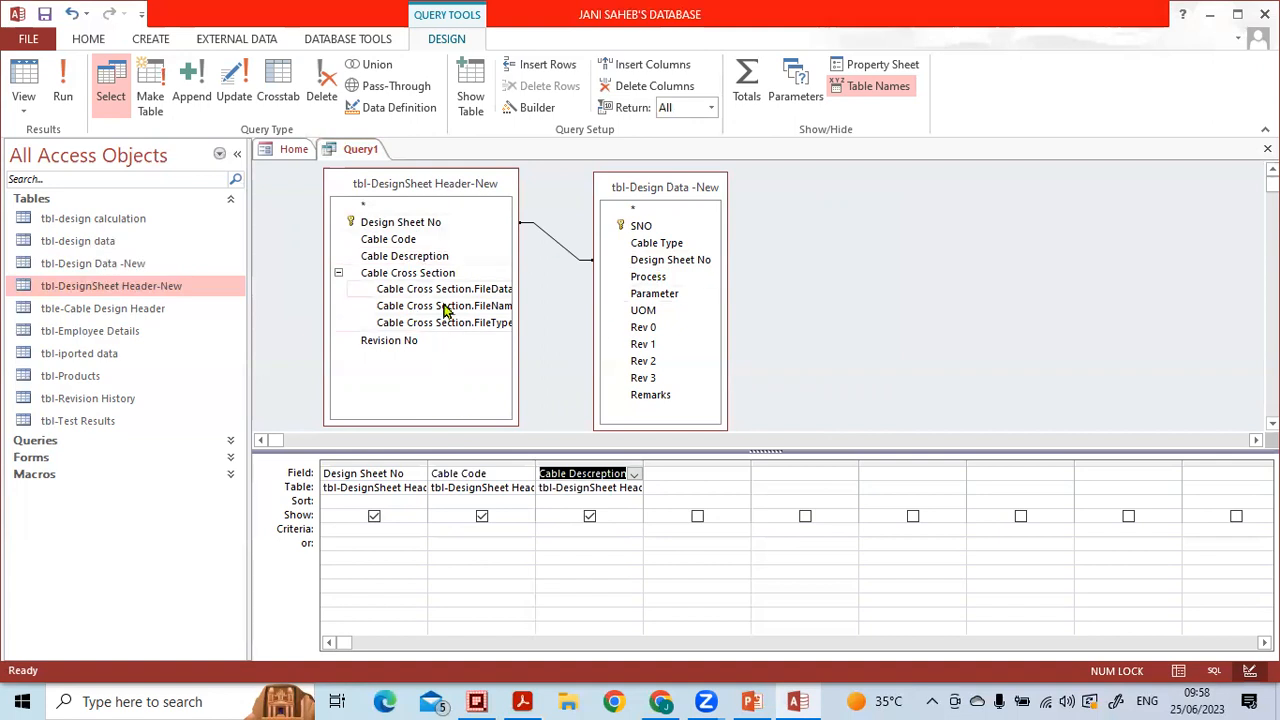
{"action": "left_click", "coordinate": [407, 342]}
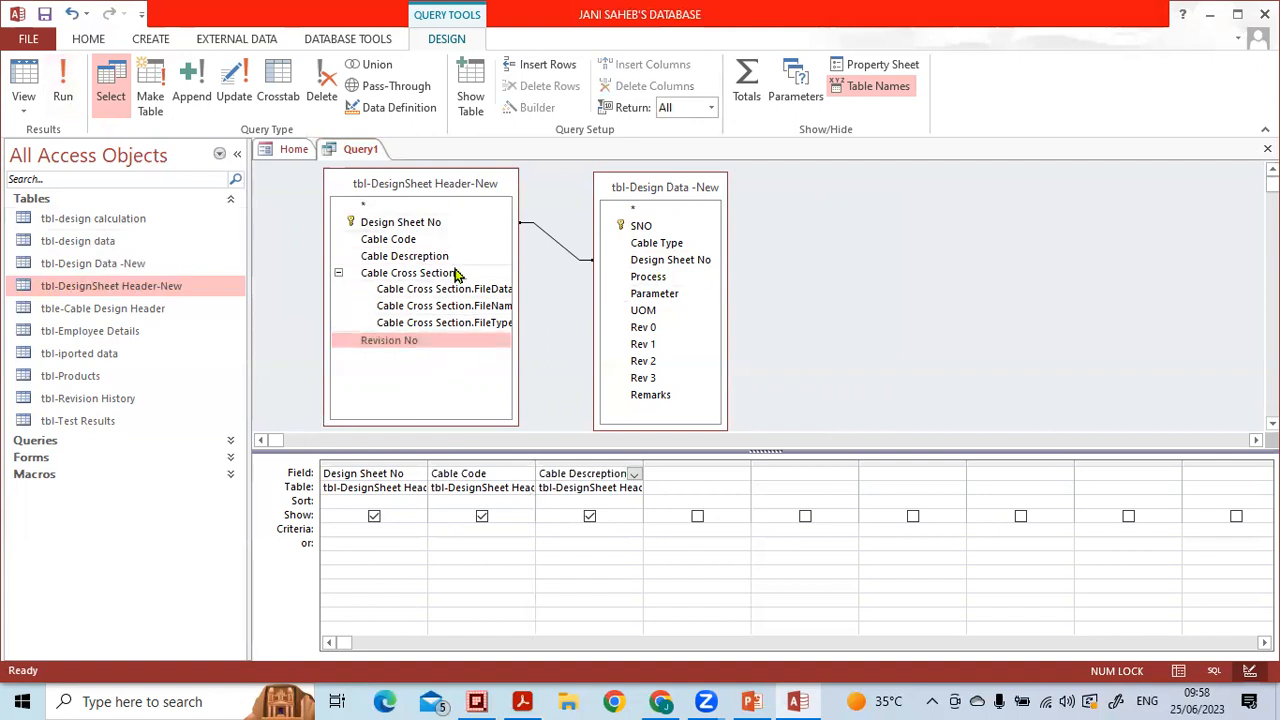
- Run the query, look through the returned records, and return to Design View
{"action": "left_click", "coordinate": [67, 94]}
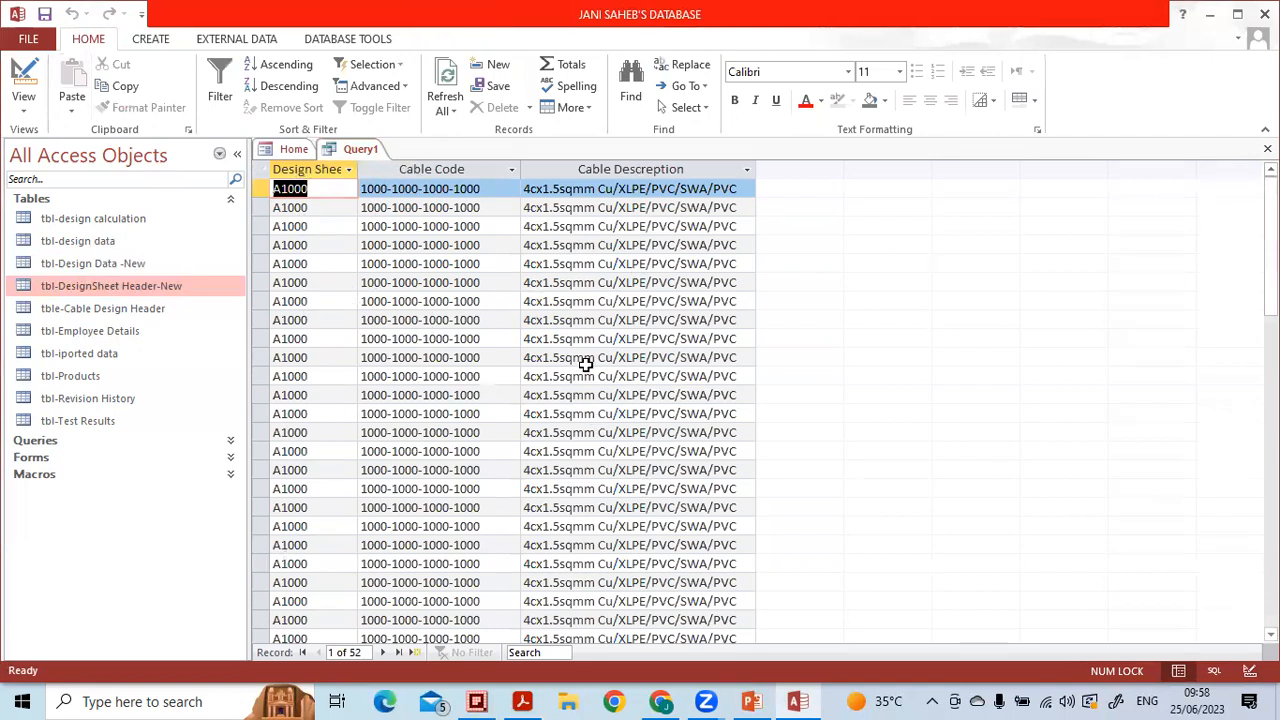
{"action": "scroll", "coordinate": [600, 340], "scroll_direction": "down", "scroll_amount": 14}
{"action": "scroll", "coordinate": [603, 300], "scroll_direction": "up", "scroll_amount": 14}
{"action": "left_click", "coordinate": [1249, 671]}
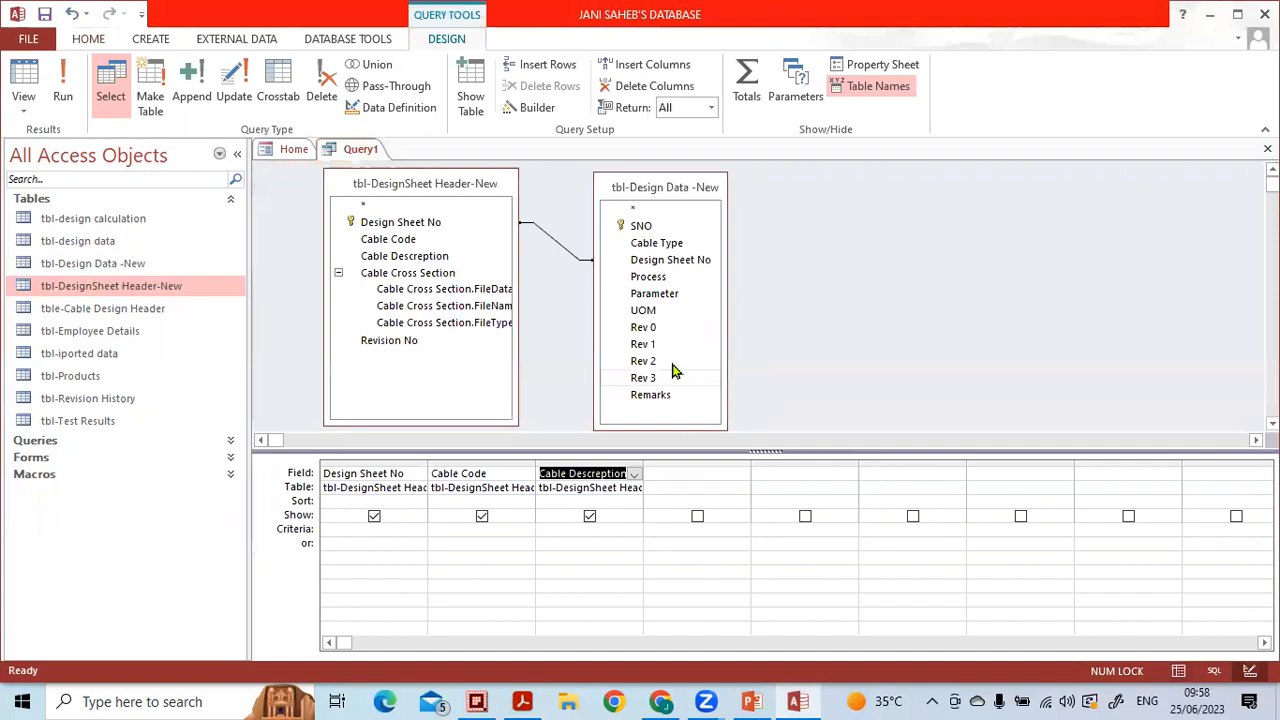
- Add the Cable Type field from tbl-Design Data -New to the query grid and fit its column width to the contents
{"action": "left_click", "coordinate": [665, 249]}
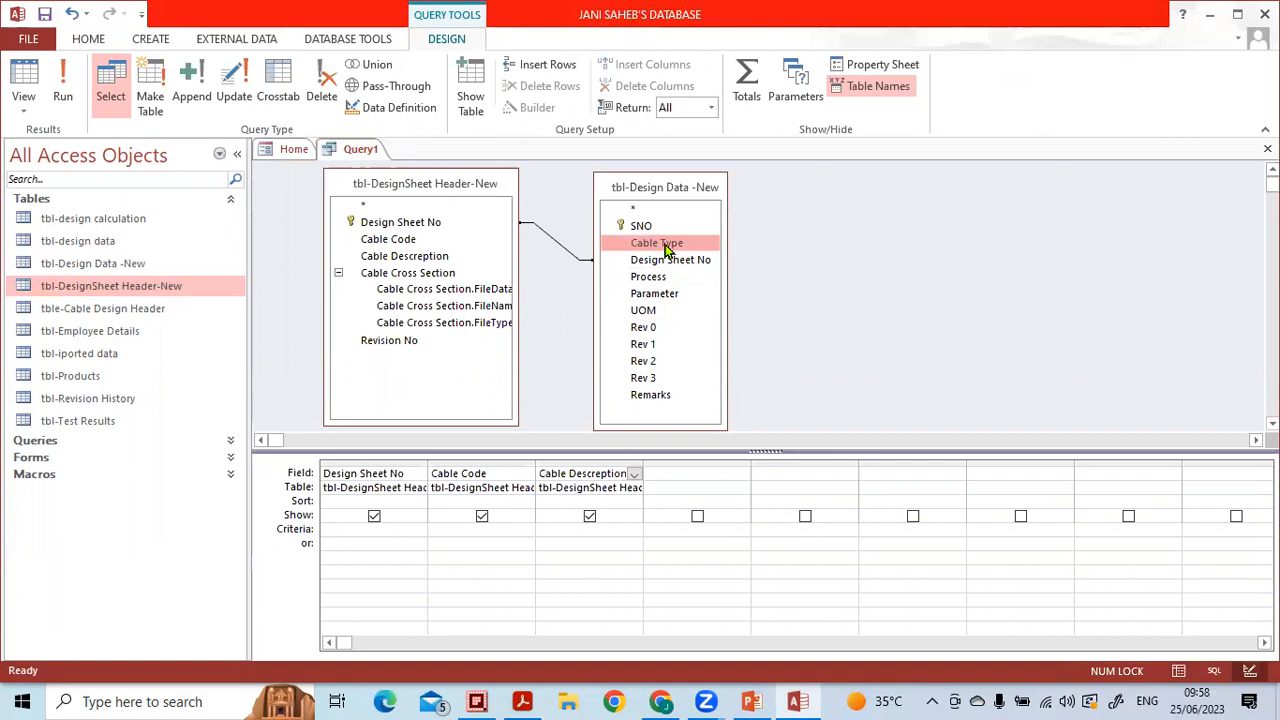
{"action": "double_click", "coordinate": [665, 249]}
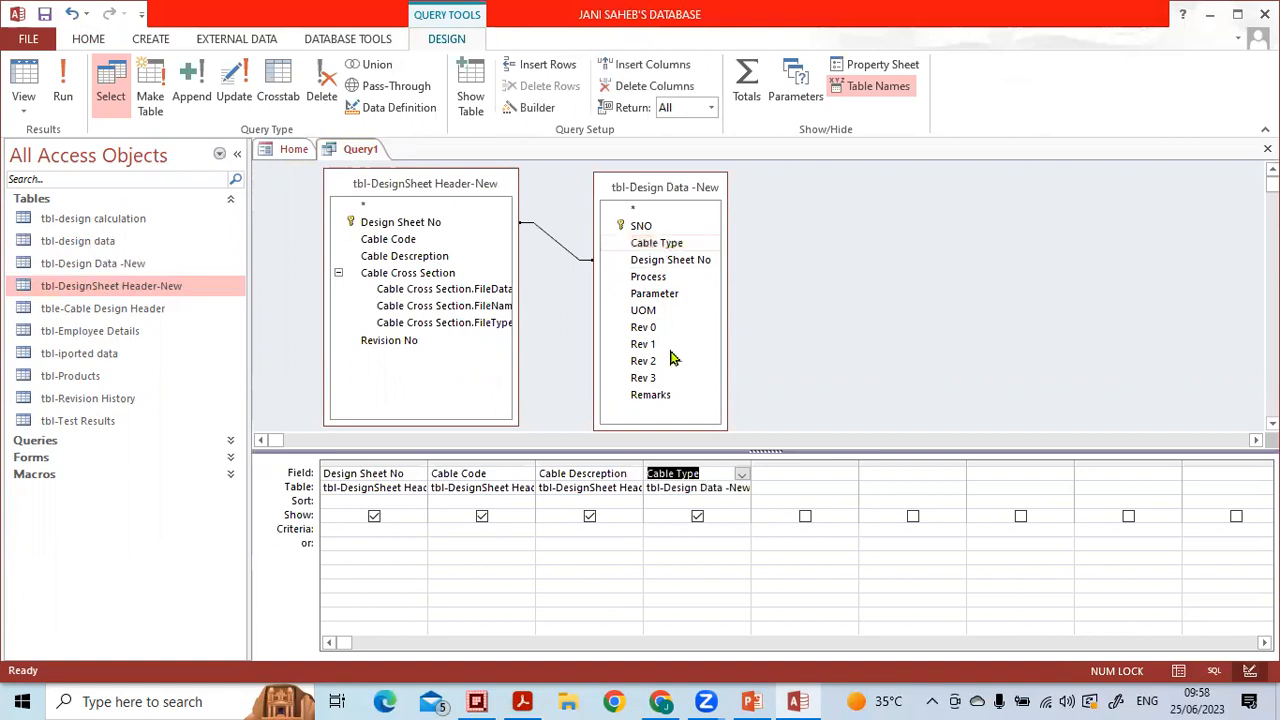
{"action": "double_click", "coordinate": [751, 462]}
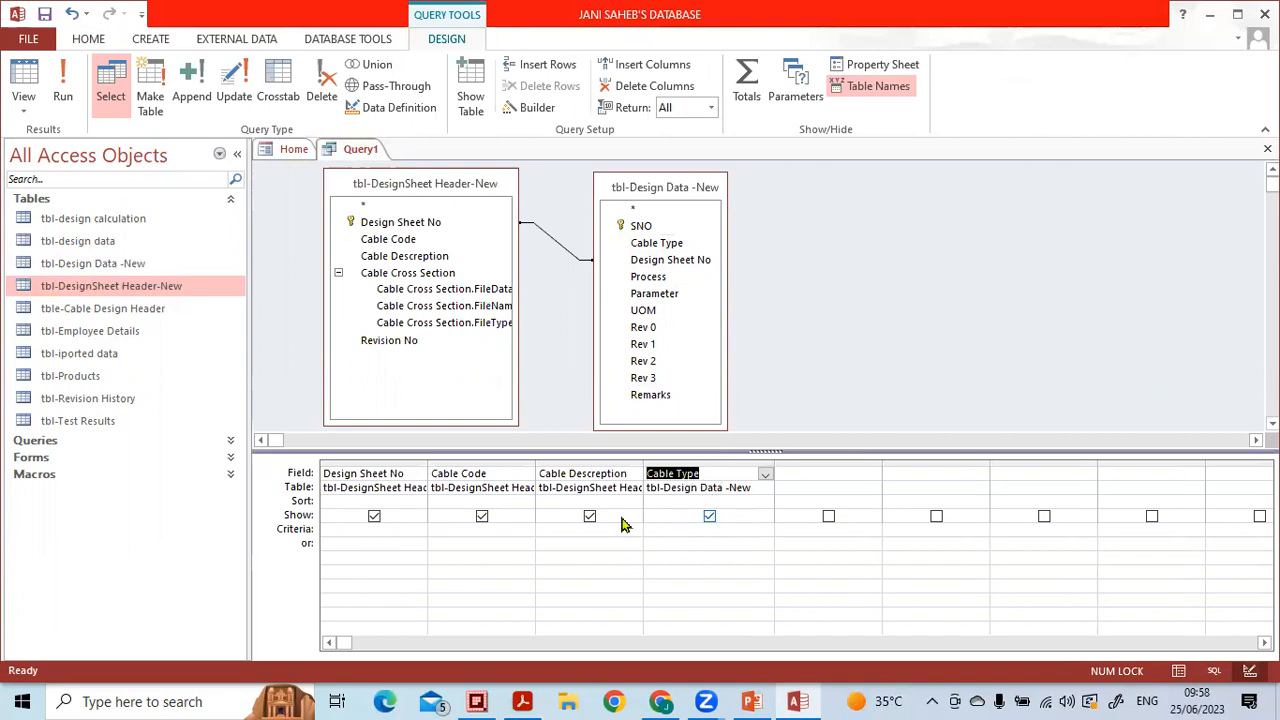
- Add the Design Sheet No field from tbl-Design Data -New to the query grid and fit its column width to the contents
{"action": "left_click", "coordinate": [652, 262]}
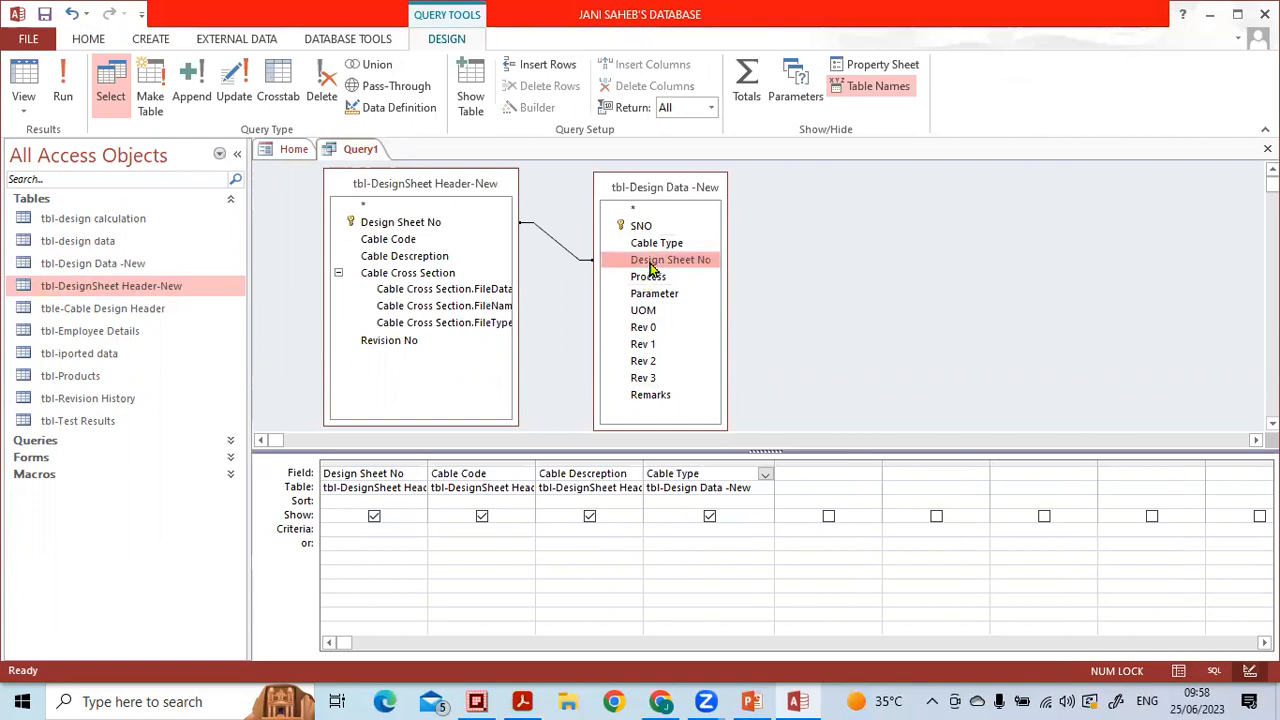
{"action": "double_click", "coordinate": [650, 262]}
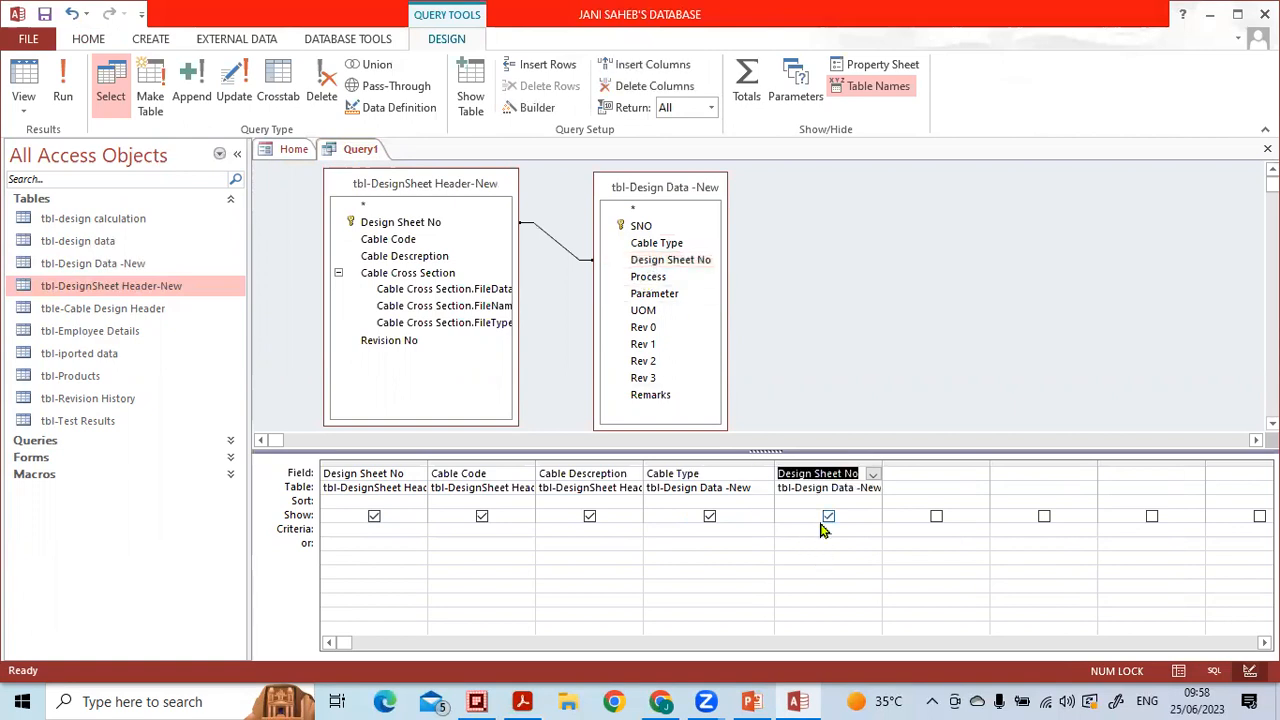
{"action": "left_click", "coordinate": [886, 474]}
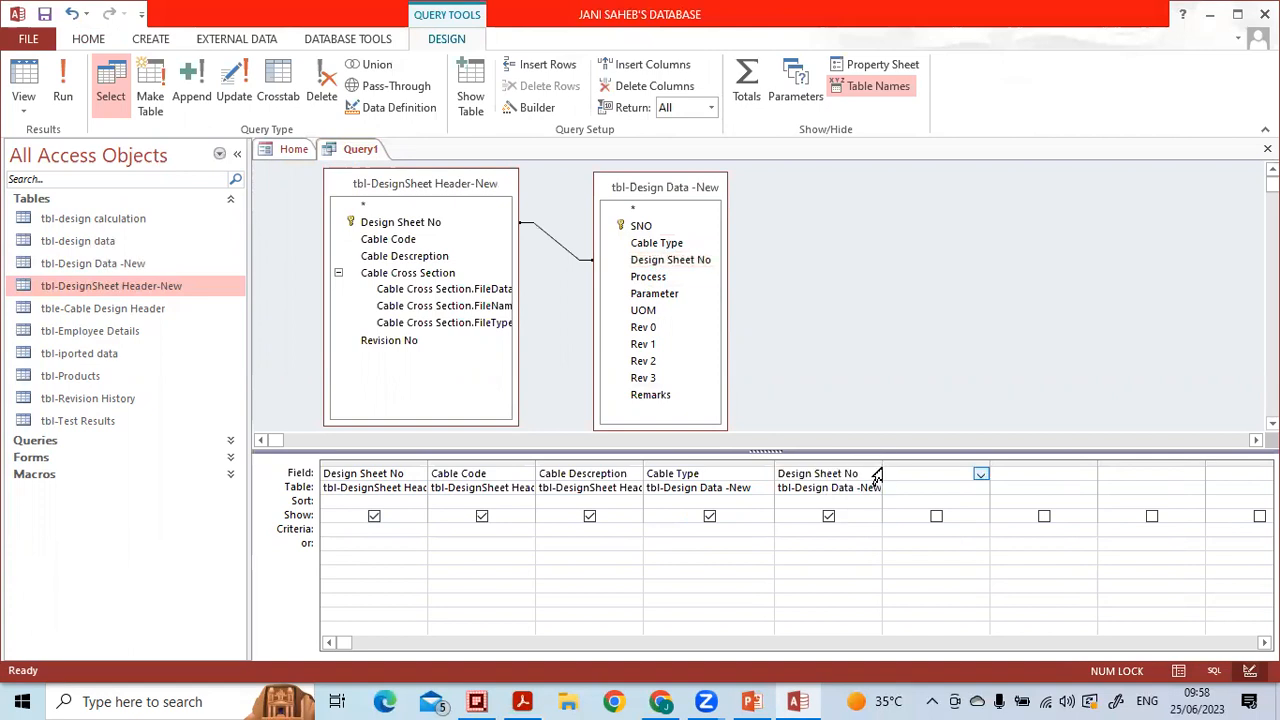
{"action": "double_click", "coordinate": [882, 464]}
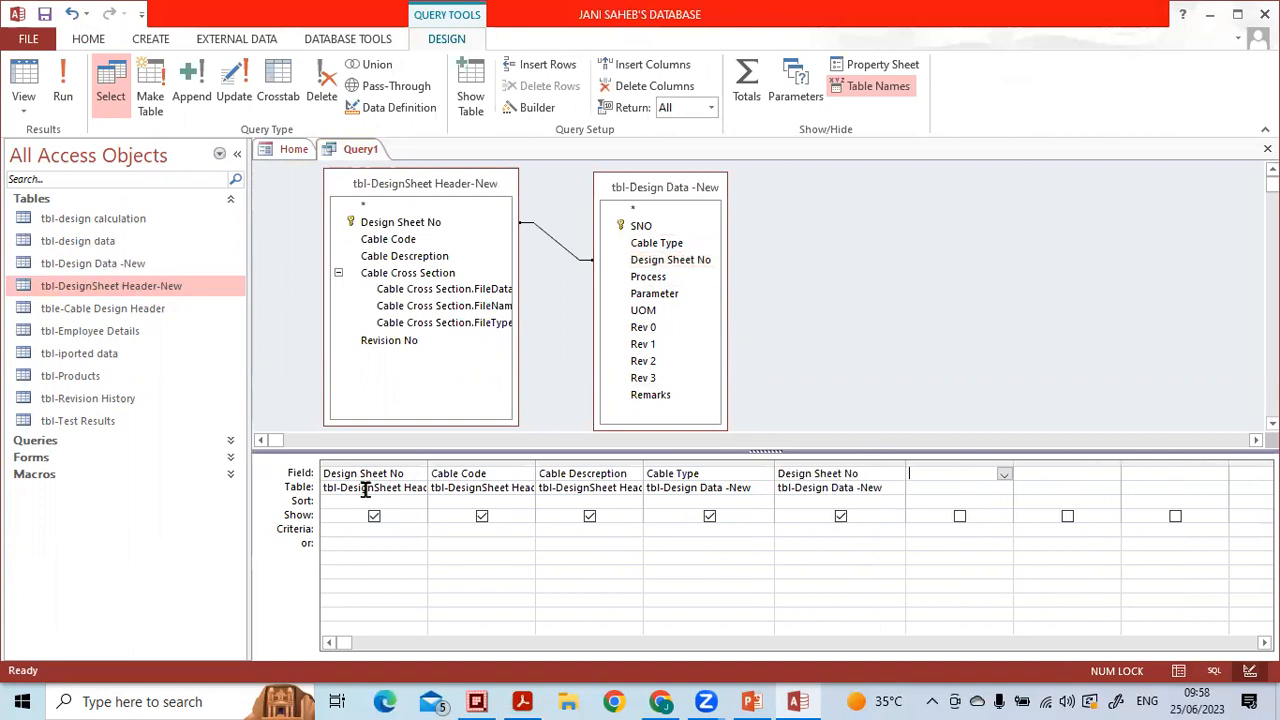
- Fit the width of the first Design Sheet No column so its full source table name can be read
{"action": "left_click", "coordinate": [425, 472]}
{"action": "left_click", "coordinate": [430, 472]}
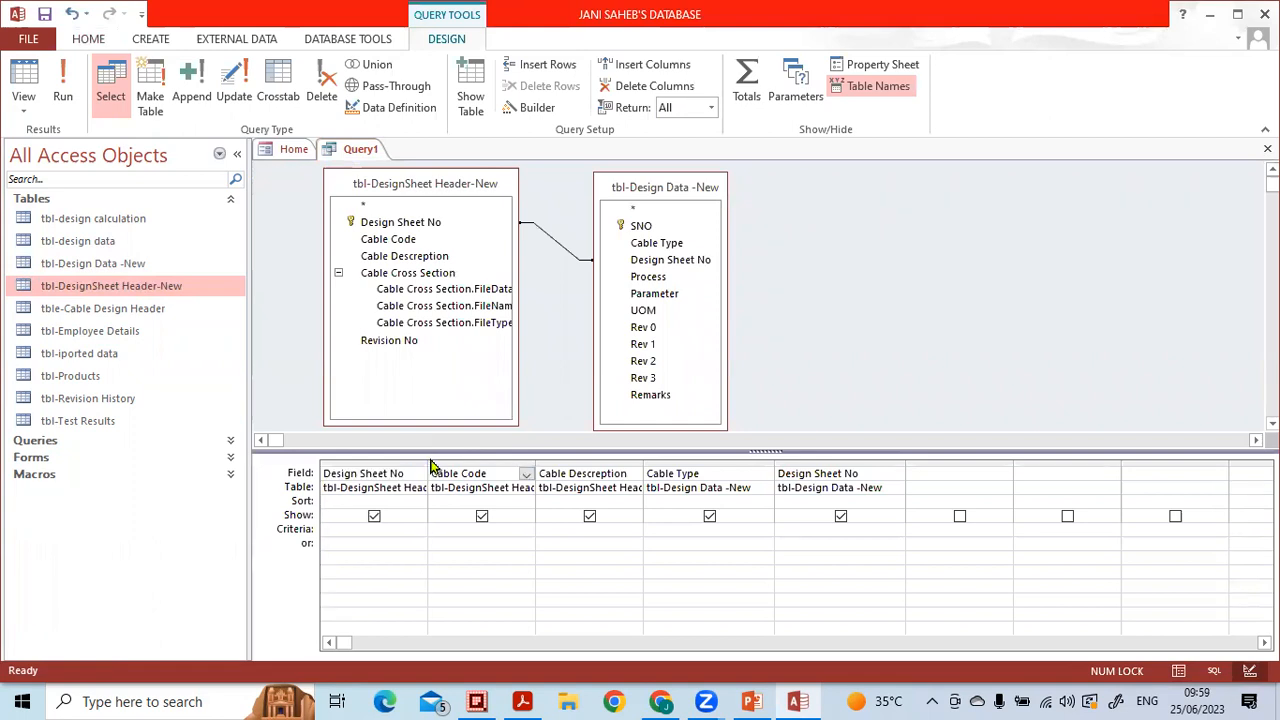
{"action": "double_click", "coordinate": [428, 460]}
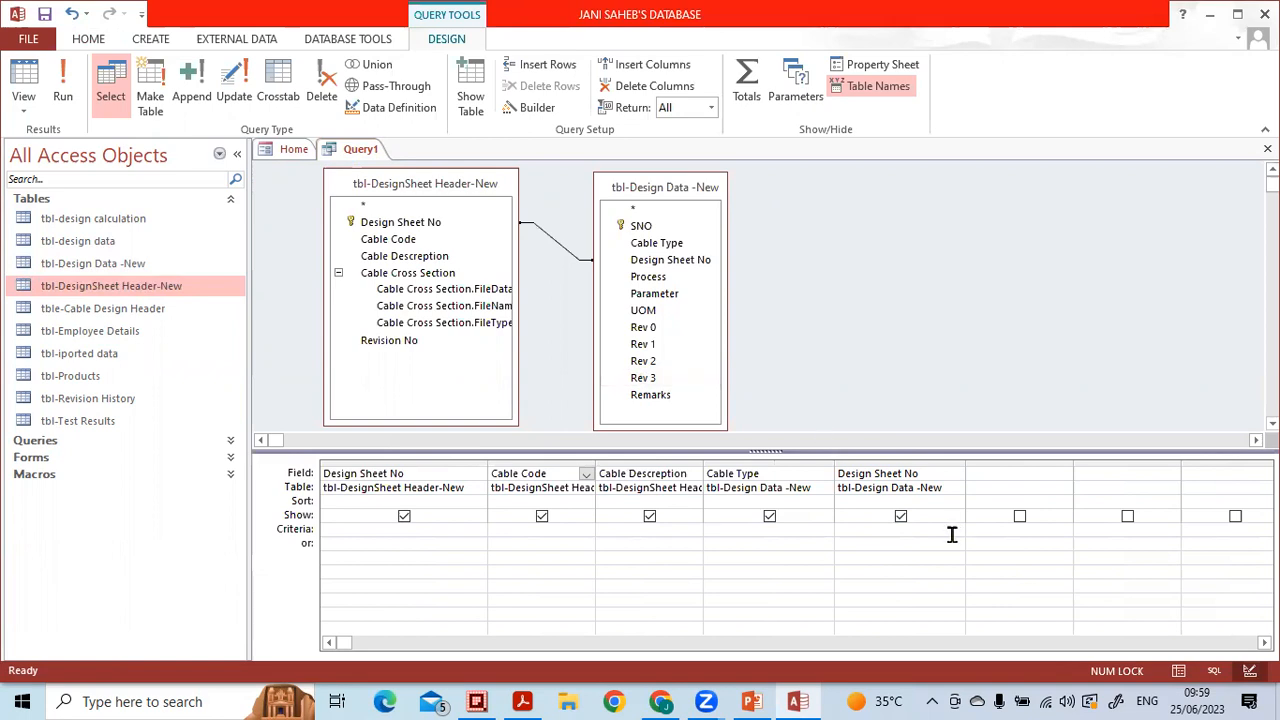
- Run the query to compare both Design Sheet No columns, and remove the tbl-Design Data -New one from the design grid
{"action": "left_click", "coordinate": [80, 100]}
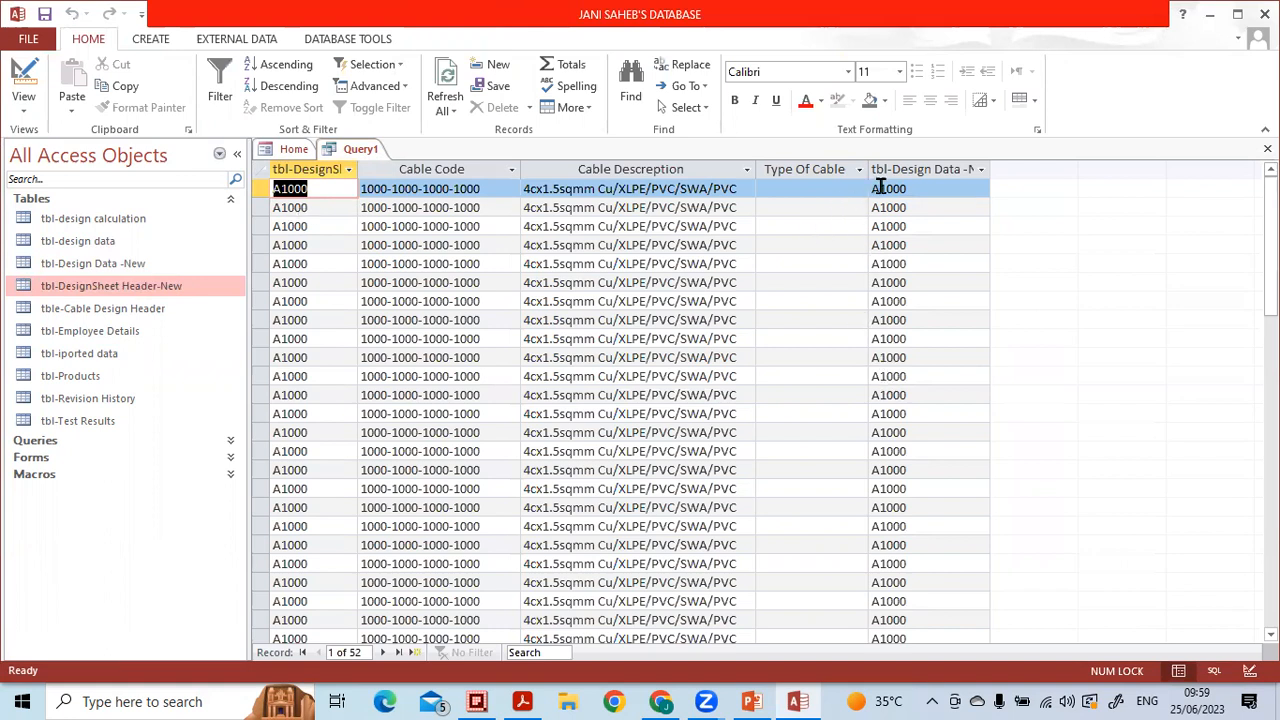
{"action": "left_click", "coordinate": [1249, 670]}
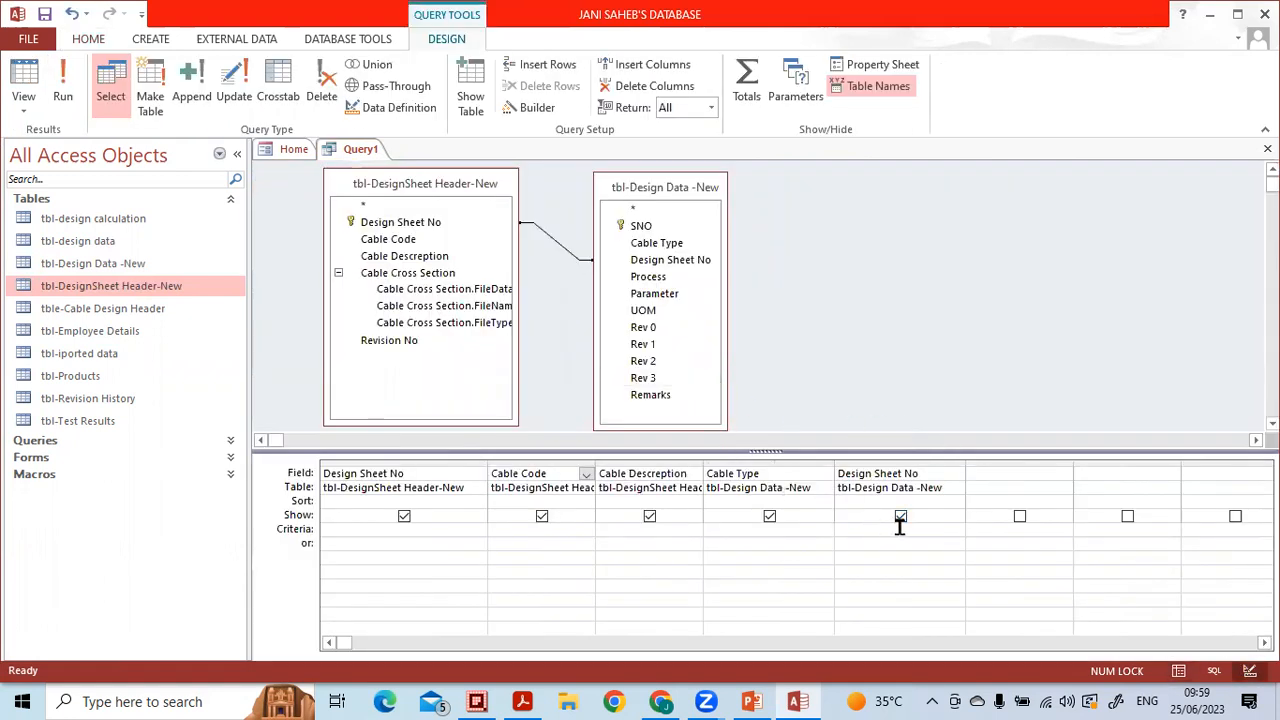
{"action": "left_click", "coordinate": [916, 463]}
{"action": "key", "text": "Delete"}
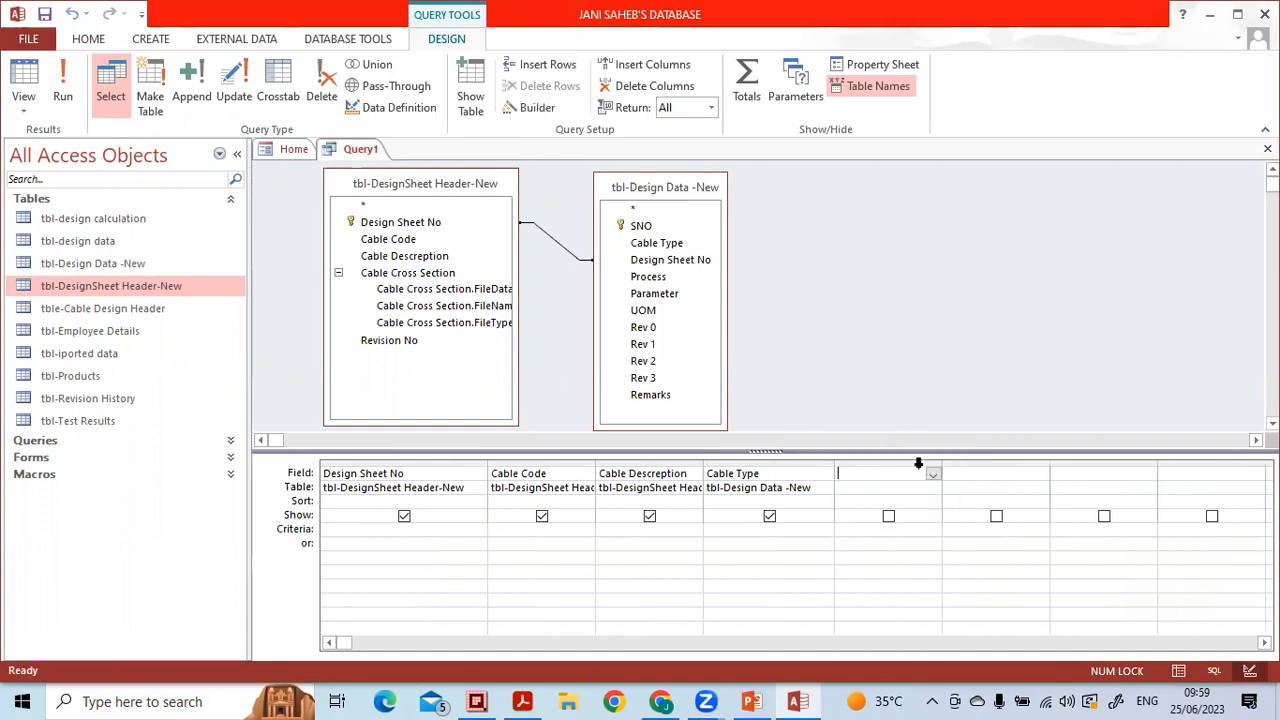
- Add the Process, Parameter, UOM and Rev 0 fields from tbl-Design Data -New to the query grid
{"action": "left_click", "coordinate": [662, 279]}
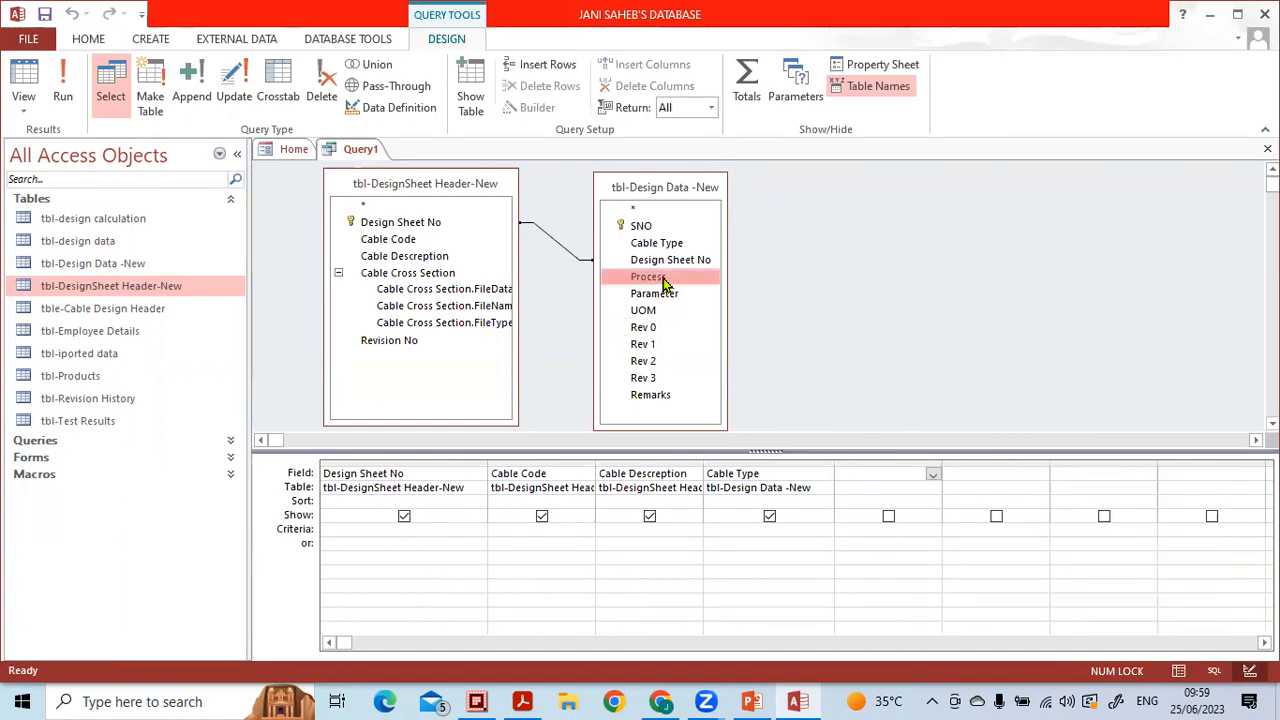
{"action": "double_click", "coordinate": [663, 278]}
{"action": "double_click", "coordinate": [666, 294]}
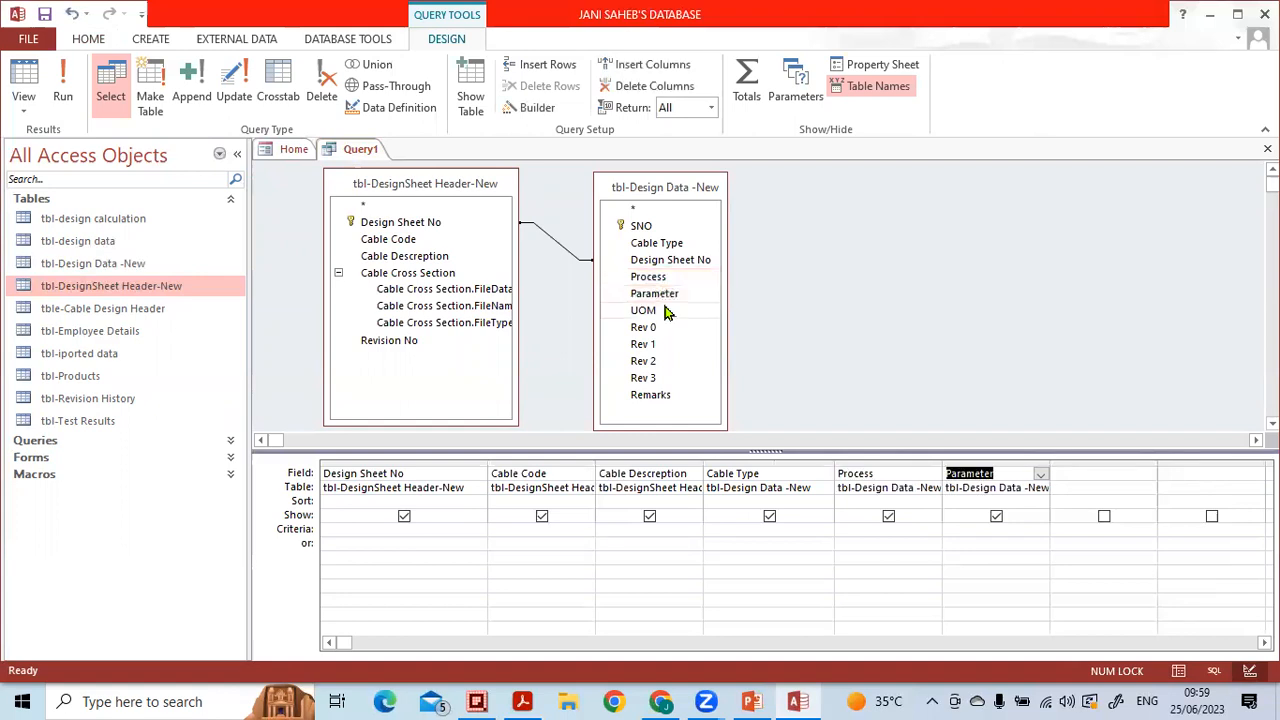
{"action": "double_click", "coordinate": [662, 311]}
{"action": "double_click", "coordinate": [663, 328]}
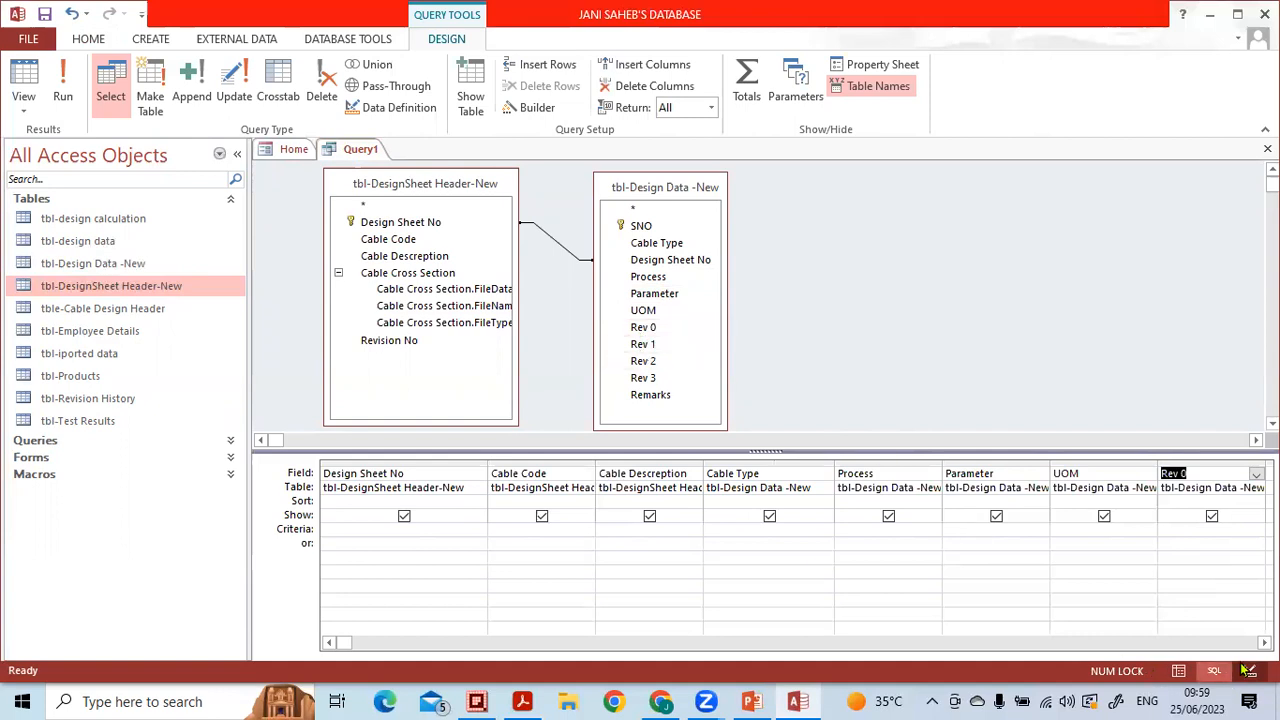
- Add the Rev 1, Rev 2 and Rev 3 fields from tbl-Design Data -New to the query grid
{"action": "left_click", "coordinate": [1264, 642]}
{"action": "left_click", "coordinate": [1264, 642]}
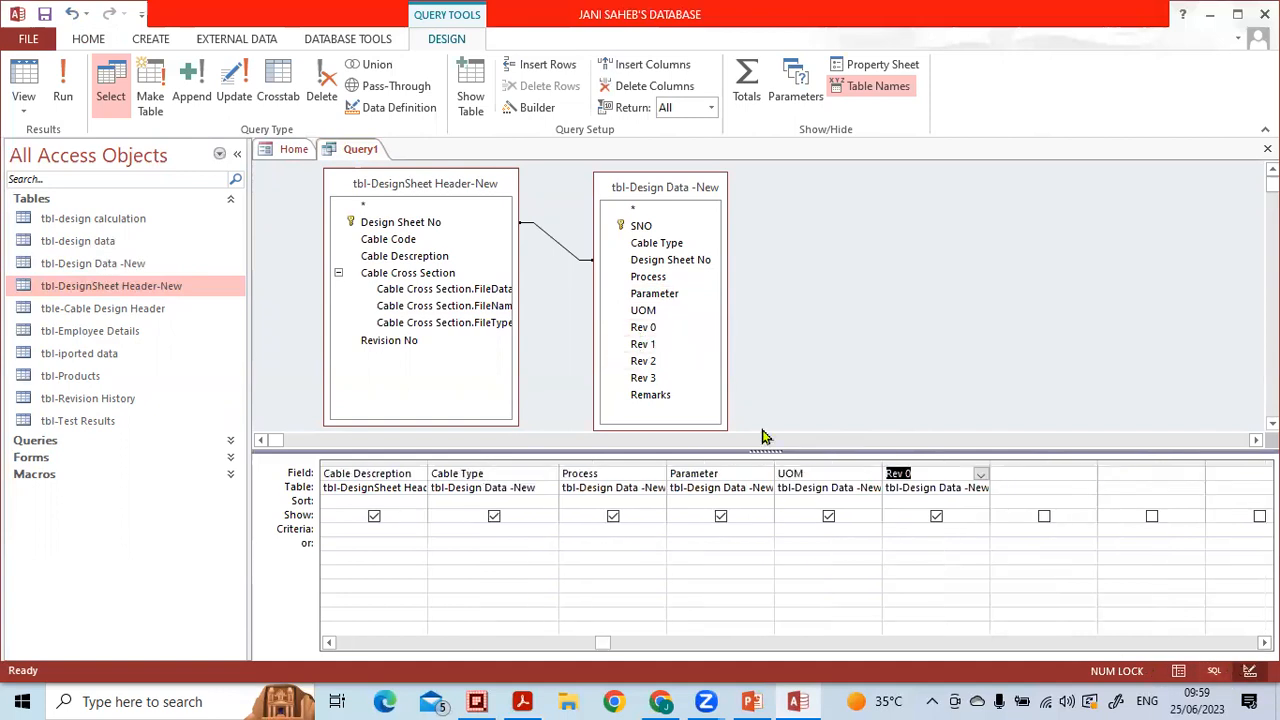
{"action": "double_click", "coordinate": [655, 346]}
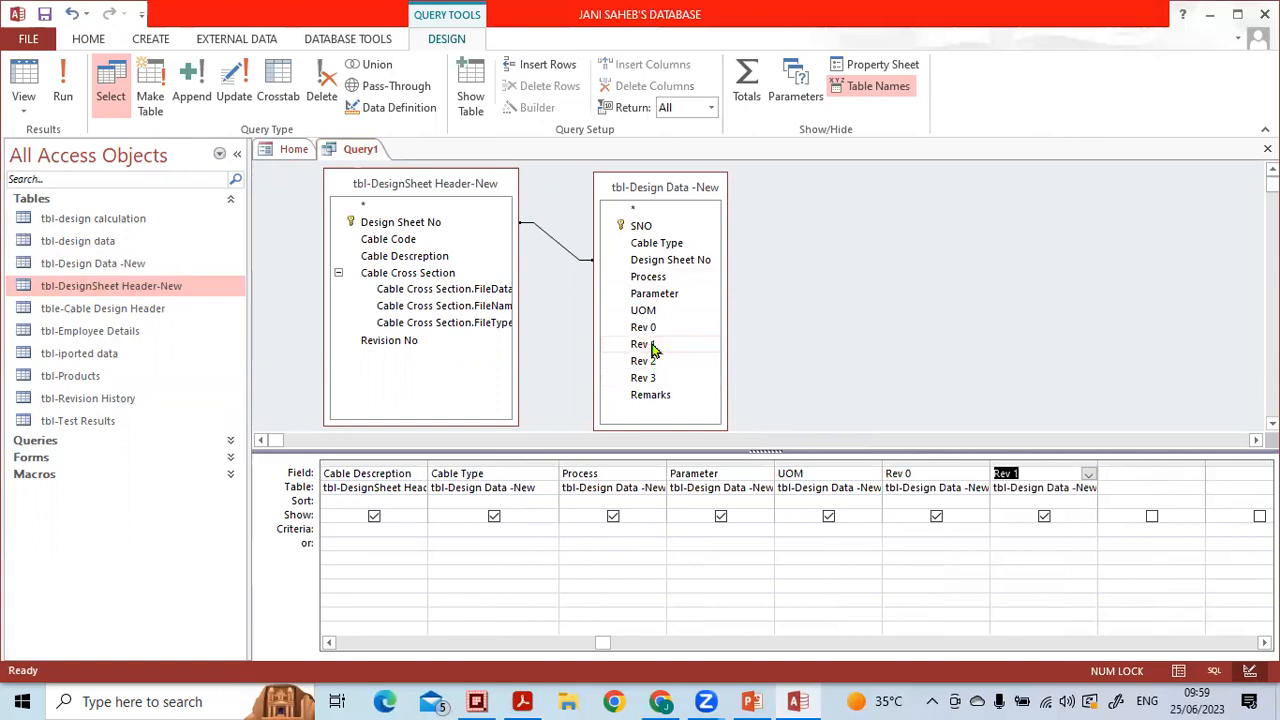
{"action": "double_click", "coordinate": [644, 362]}
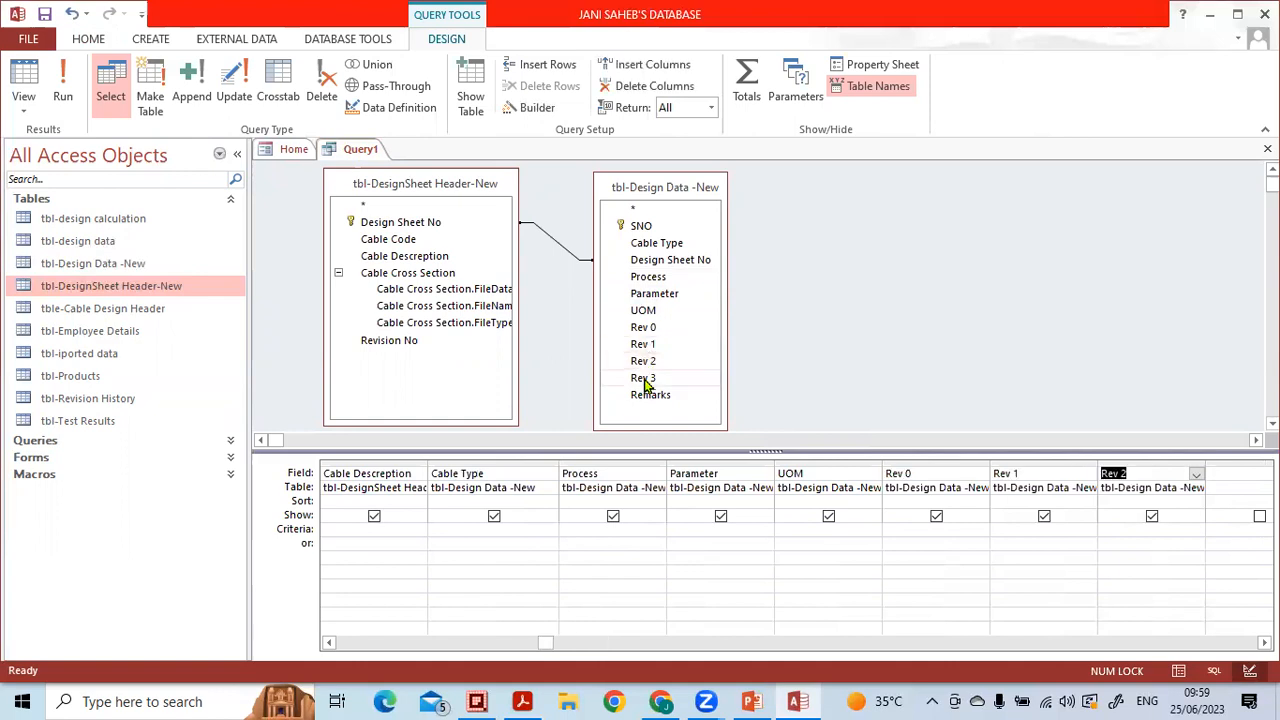
{"action": "double_click", "coordinate": [644, 379]}
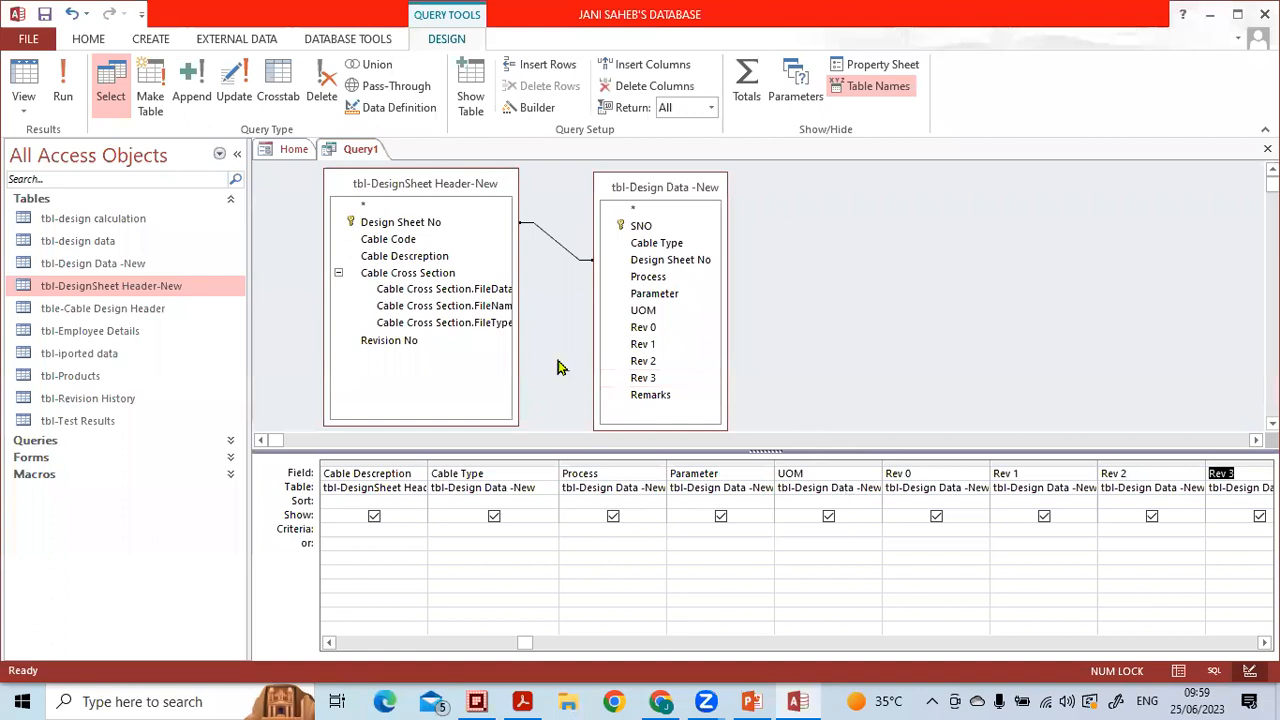
- Run the query and look through all its records and columns, from Design Sheet No to Rev 3
{"action": "left_click", "coordinate": [63, 94]}
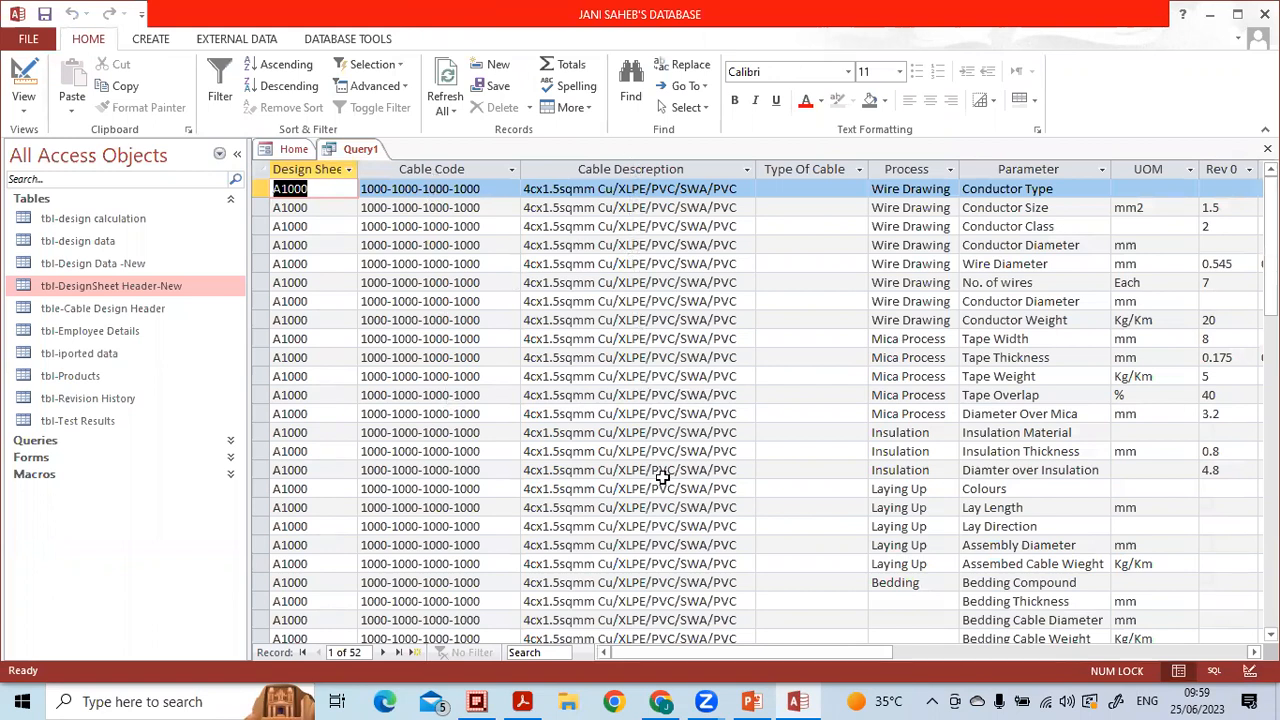
{"action": "left_click_drag", "start_coordinate": [855, 658], "coordinate": [961, 658]}
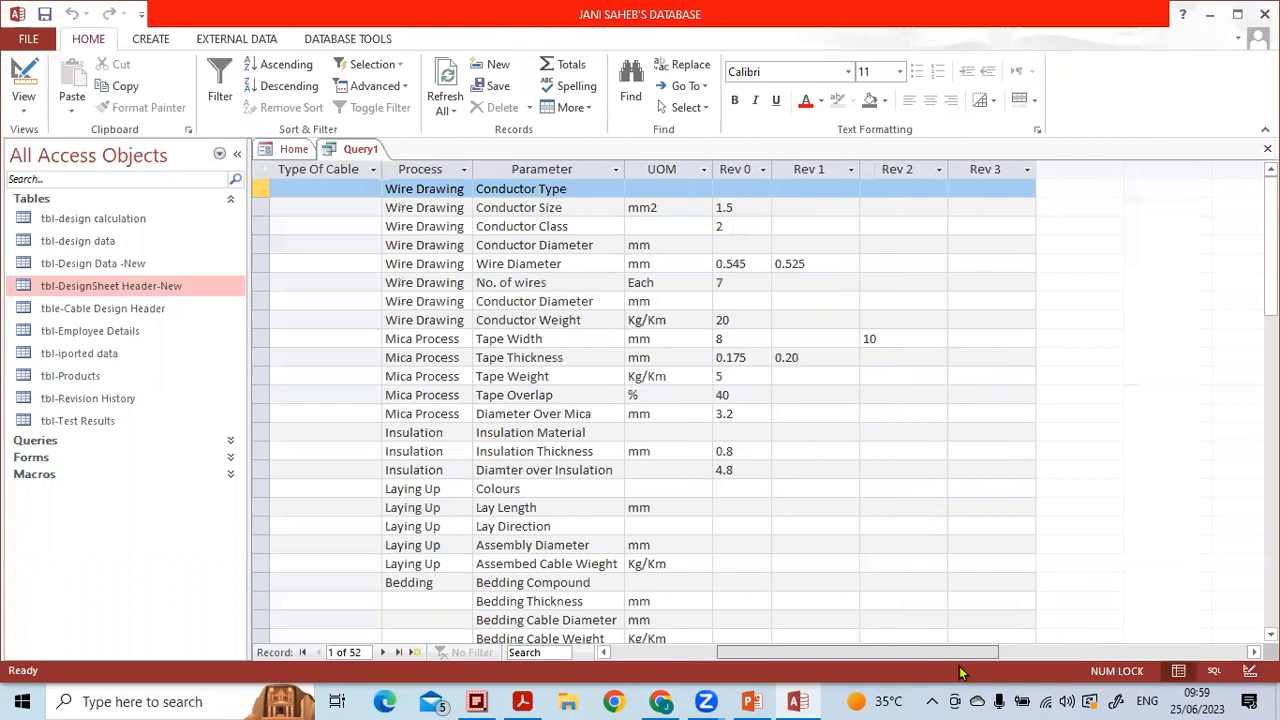
{"action": "scroll", "coordinate": [586, 446], "scroll_direction": "down", "scroll_amount": 14}
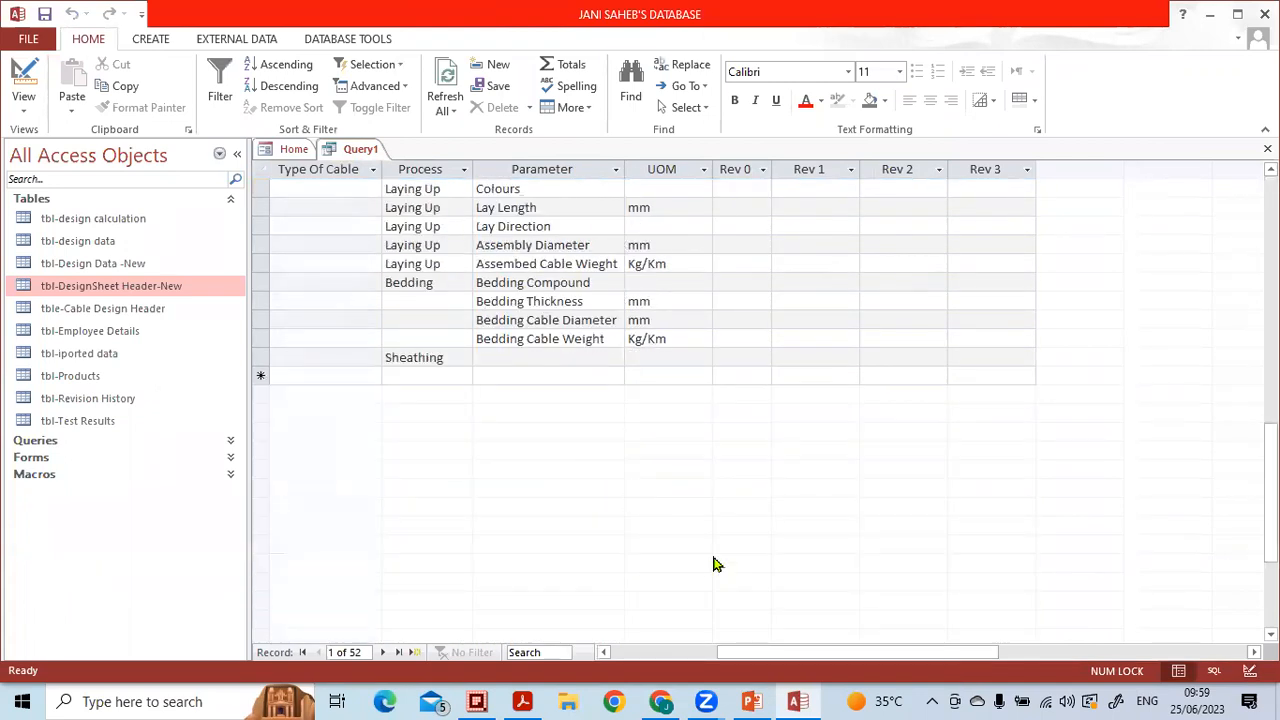
{"action": "left_click_drag", "start_coordinate": [720, 657], "coordinate": [607, 657]}
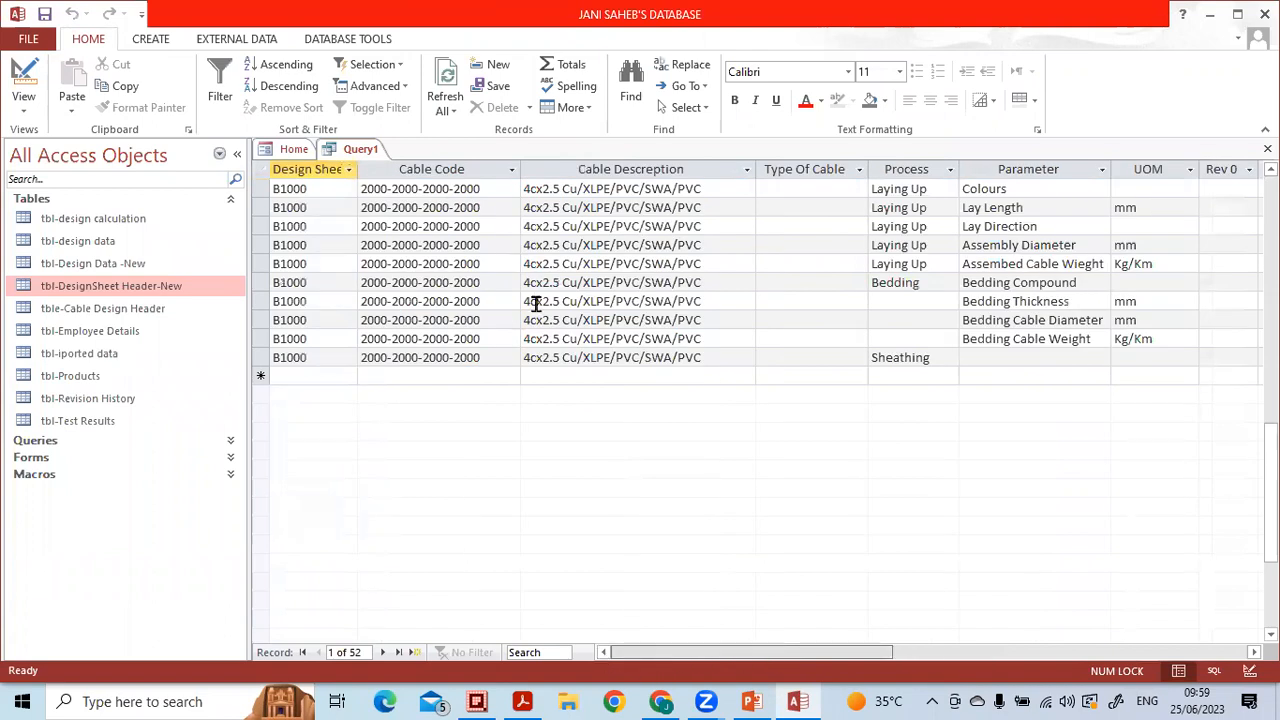
{"action": "scroll", "coordinate": [418, 224], "scroll_direction": "up", "scroll_amount": 14}
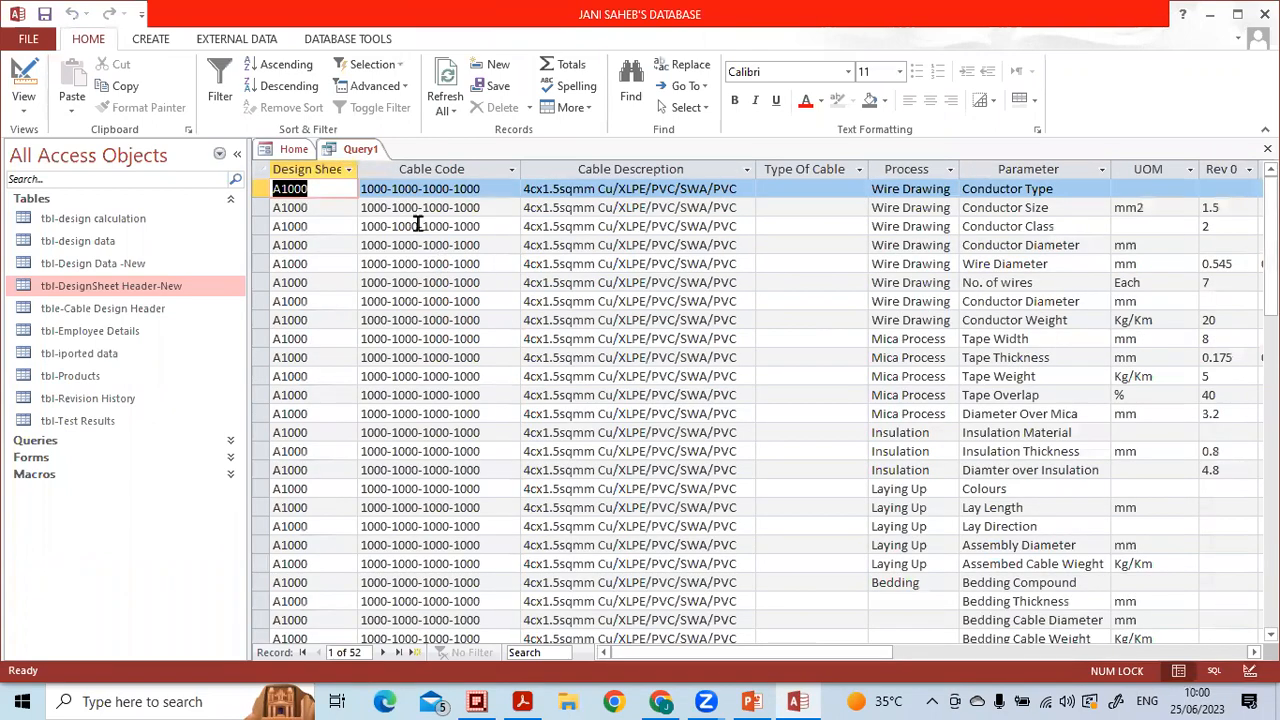
- Try to open the filter options of the Design Sheet No column
{"action": "left_click", "coordinate": [349, 171]}
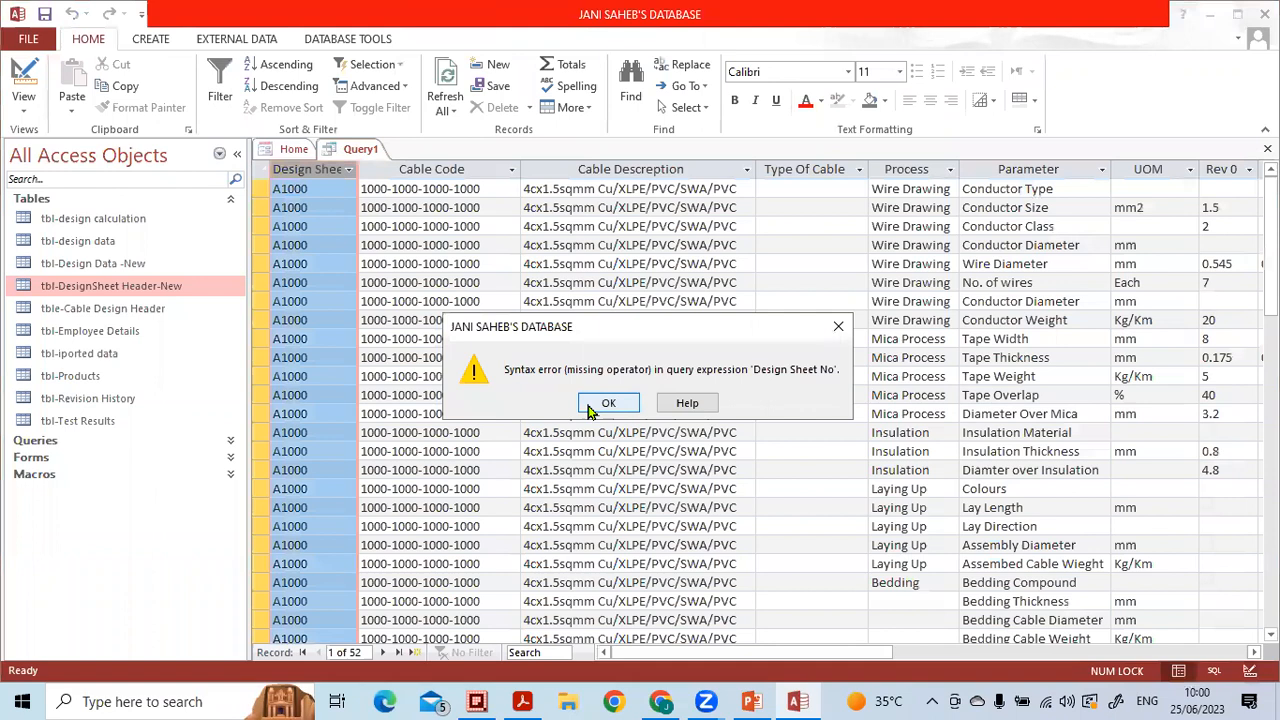
{"action": "left_click", "coordinate": [606, 404]}
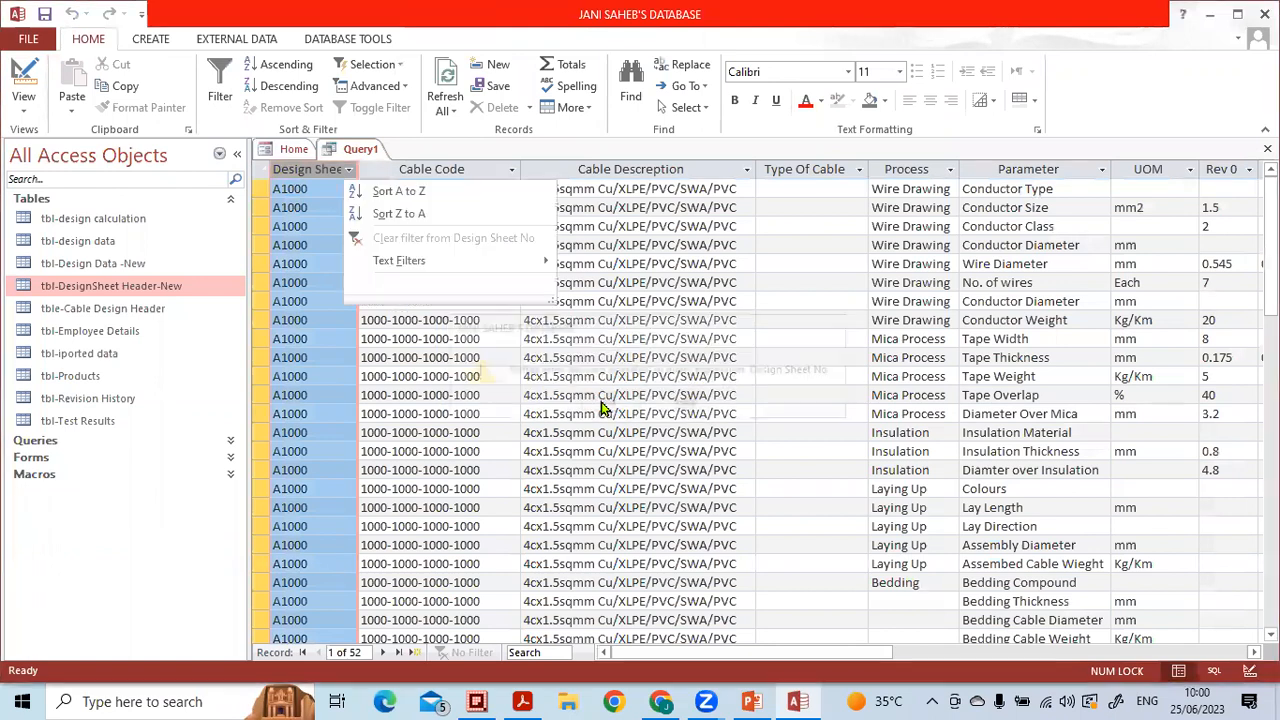
{"action": "left_click", "coordinate": [336, 365]}
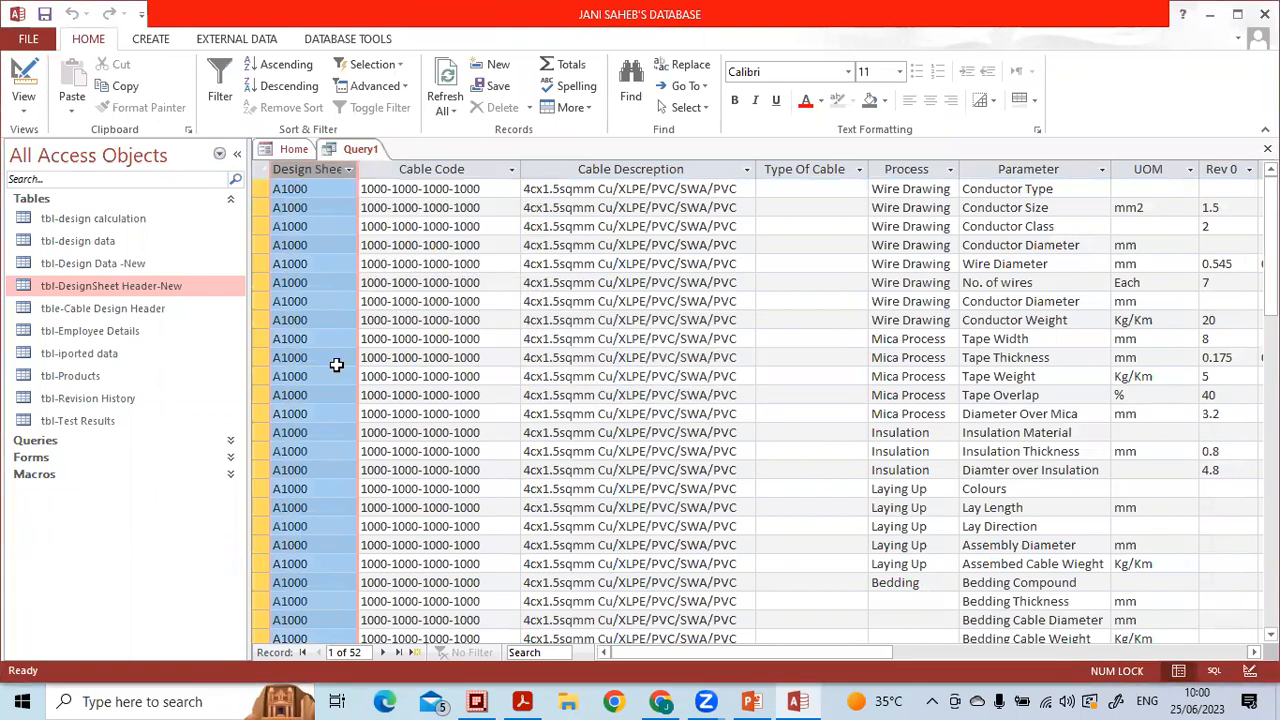
{"action": "left_click", "coordinate": [305, 302]}
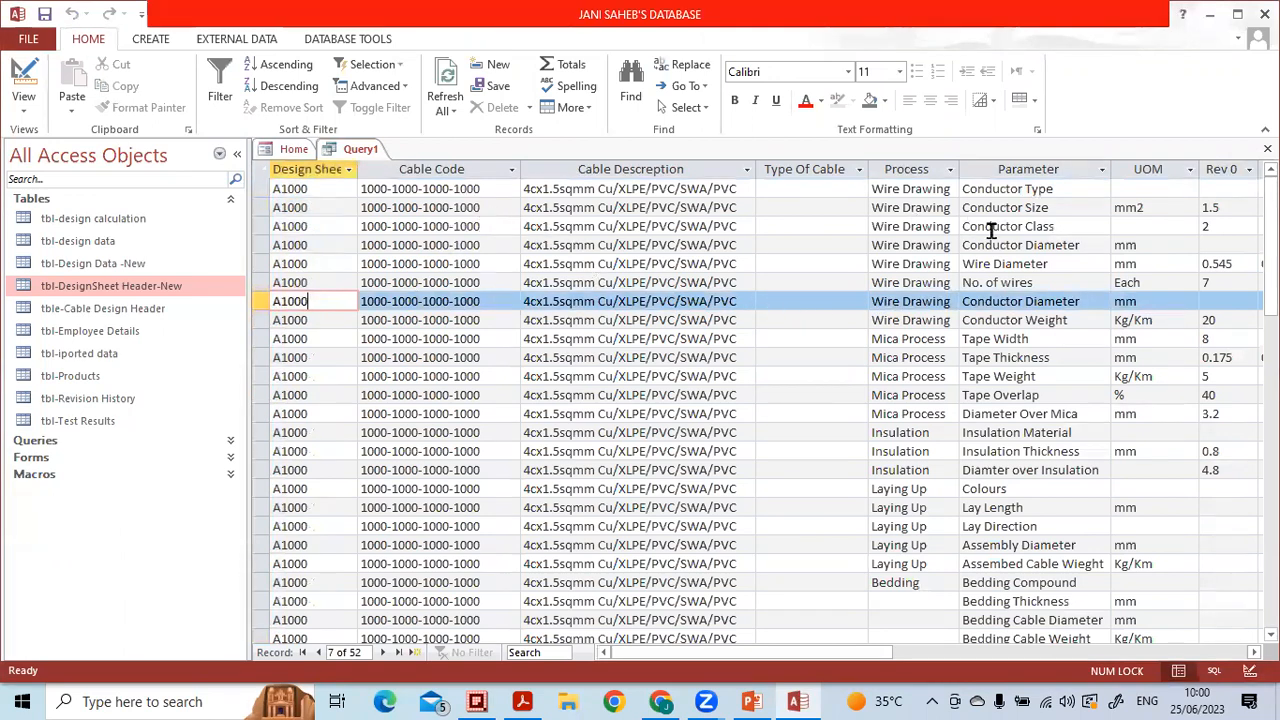
{"action": "left_click_drag", "start_coordinate": [828, 659], "coordinate": [749, 664]}
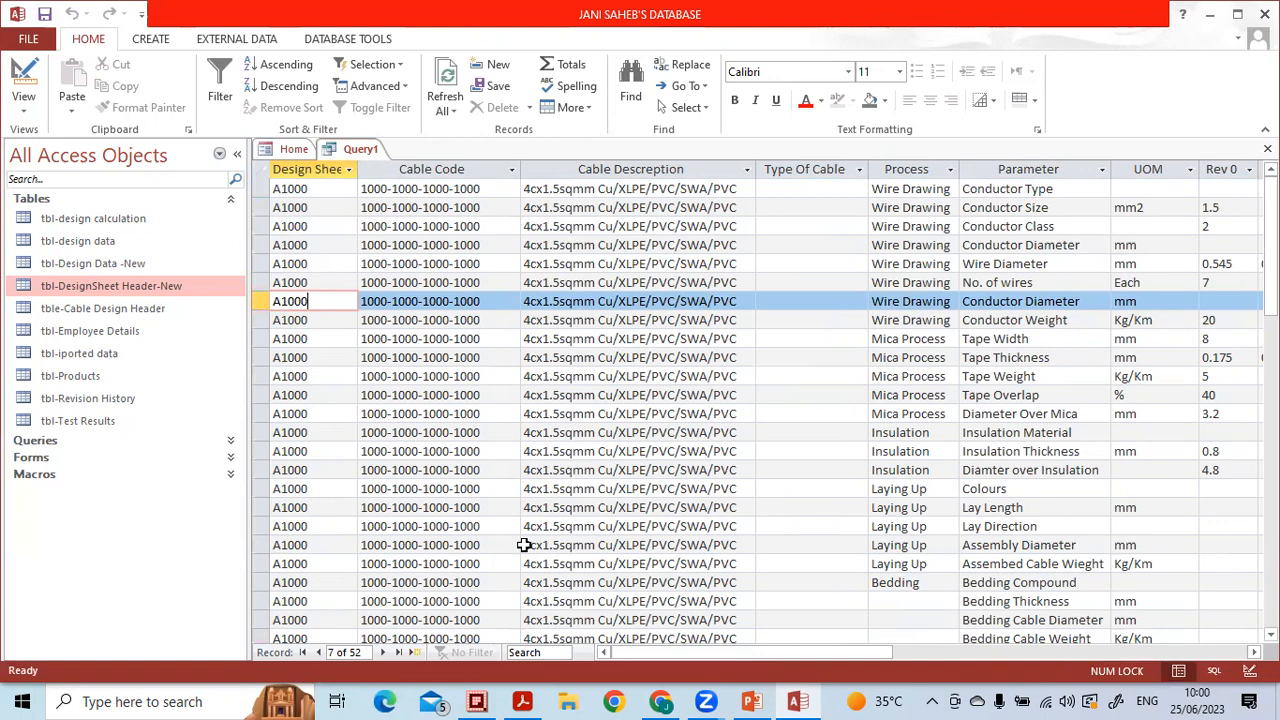
{"action": "left_click", "coordinate": [722, 545]}
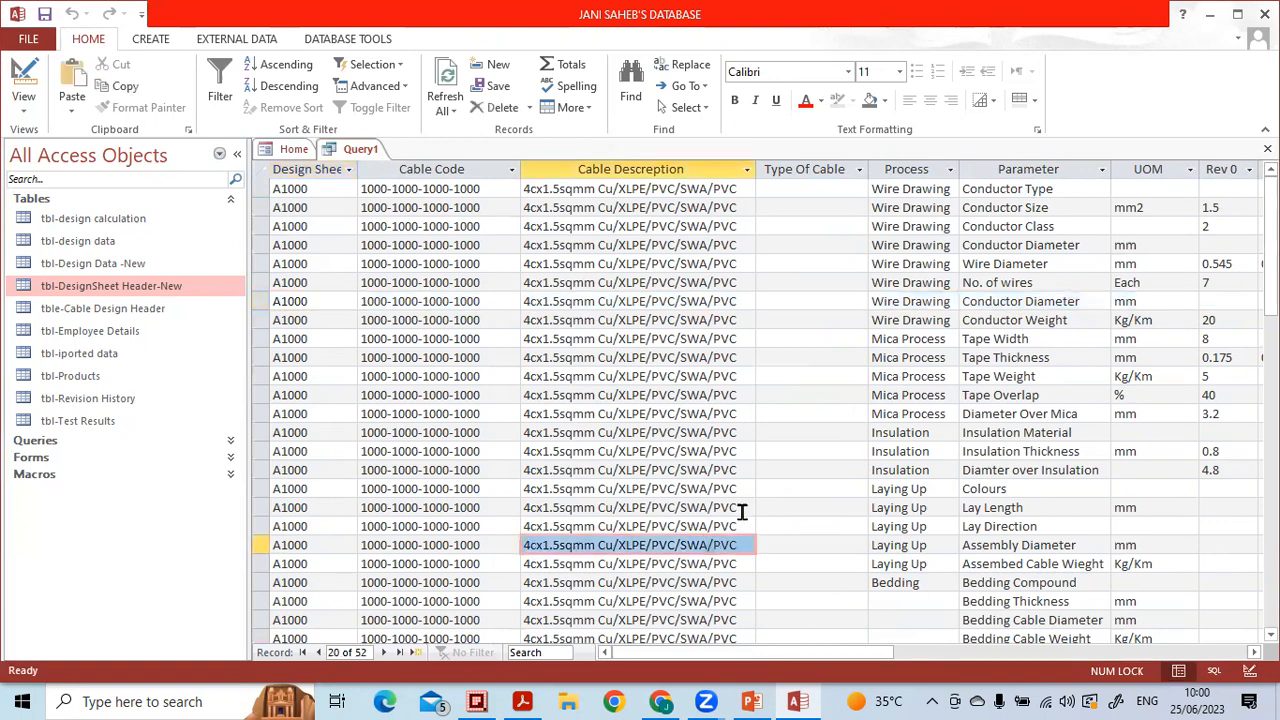
{"action": "left_click", "coordinate": [912, 301]}
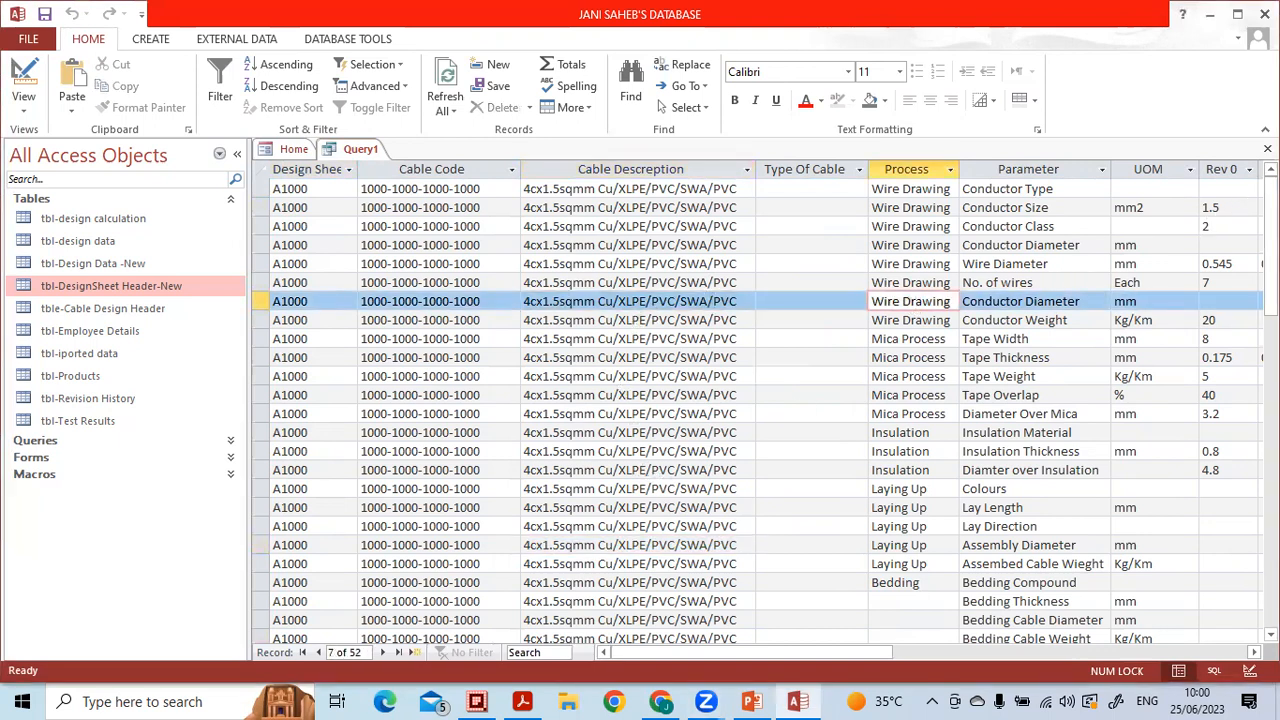
- Close the query and save it under the name qry-design sheet data new
{"action": "left_click", "coordinate": [1267, 148]}
{"action": "left_click", "coordinate": [566, 403]}
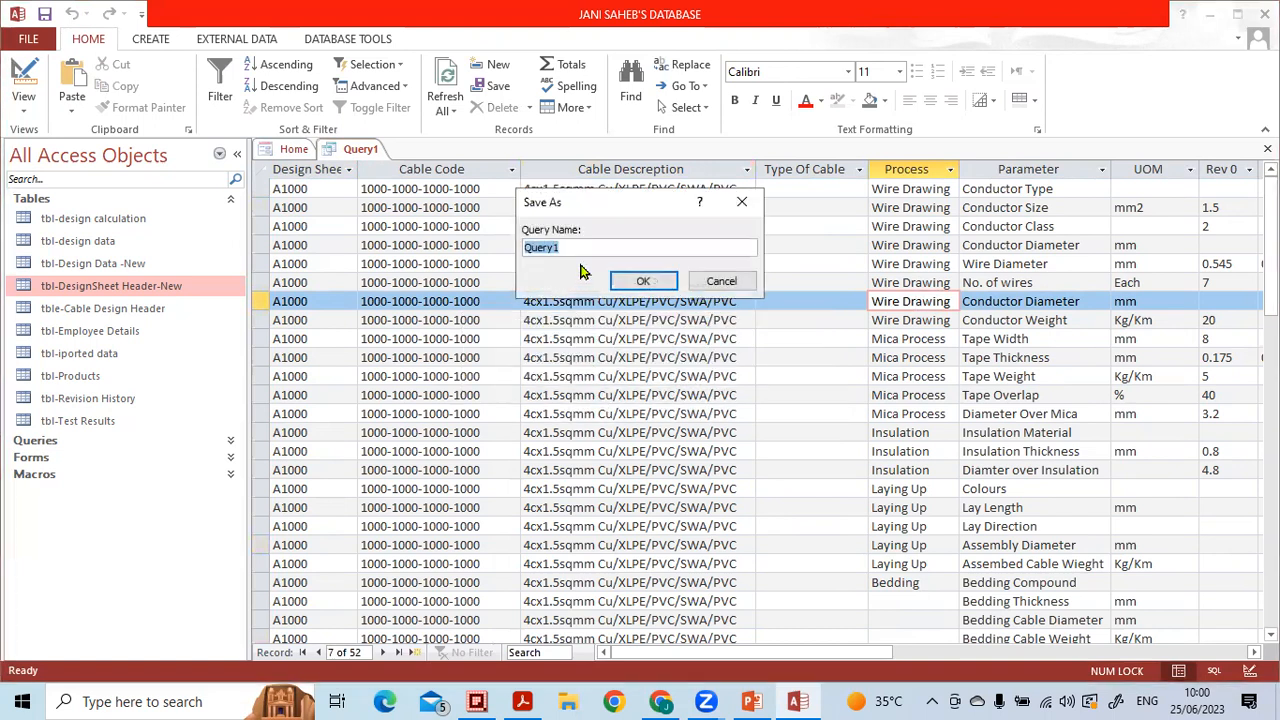
{"action": "type", "text": "q"}
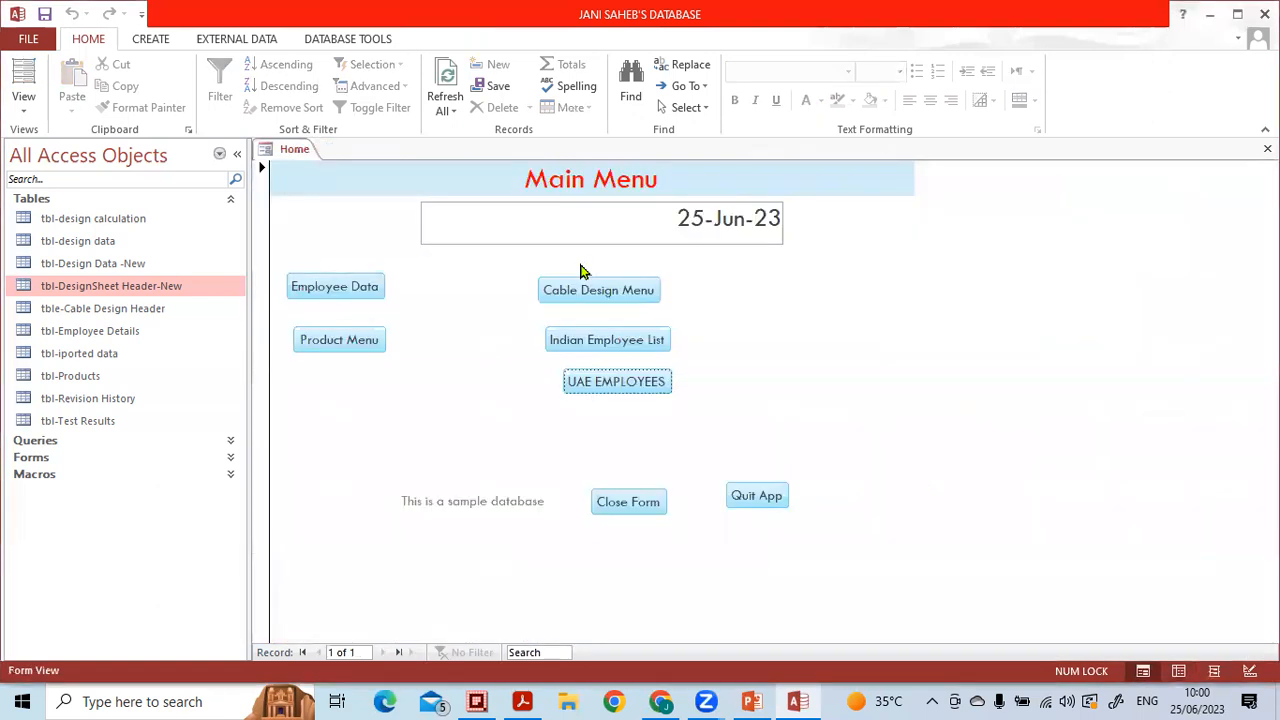
- Open qry-design sheet data new from the list of queries and collapse the Navigation Pane
{"action": "left_click", "coordinate": [230, 199]}
{"action": "left_click", "coordinate": [230, 216]}
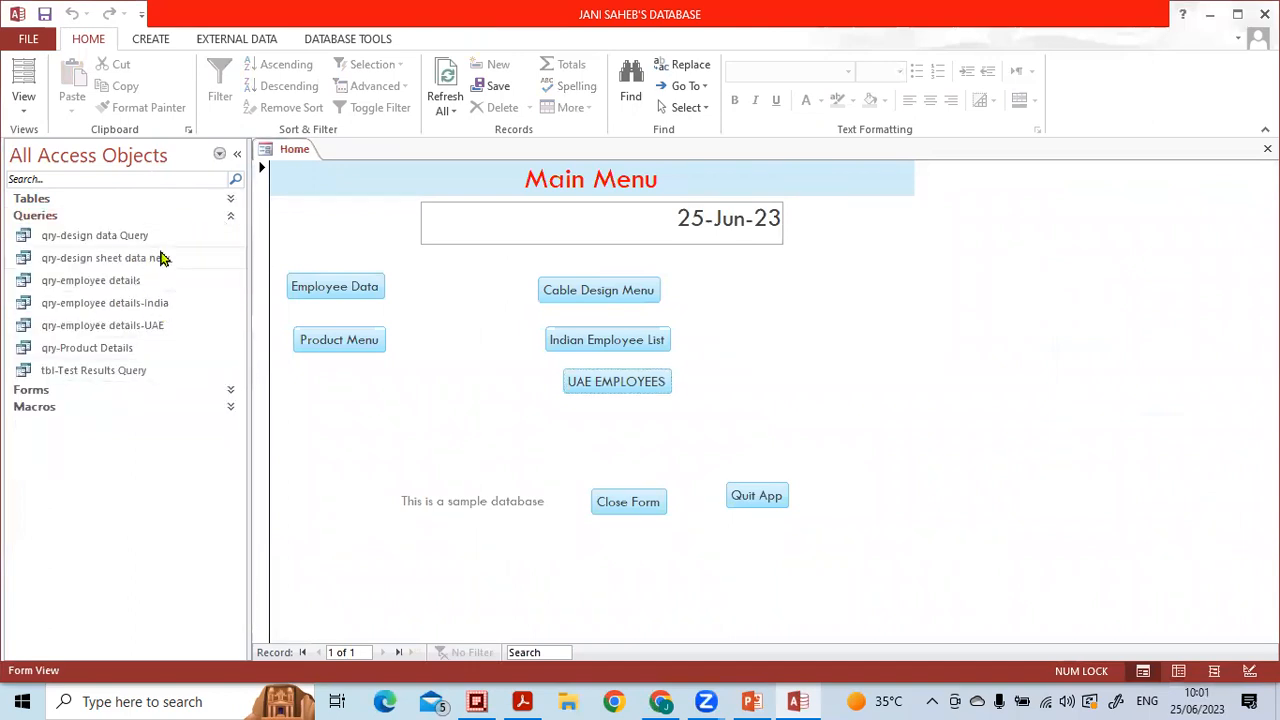
{"action": "left_click", "coordinate": [119, 264]}
{"action": "double_click", "coordinate": [97, 258]}
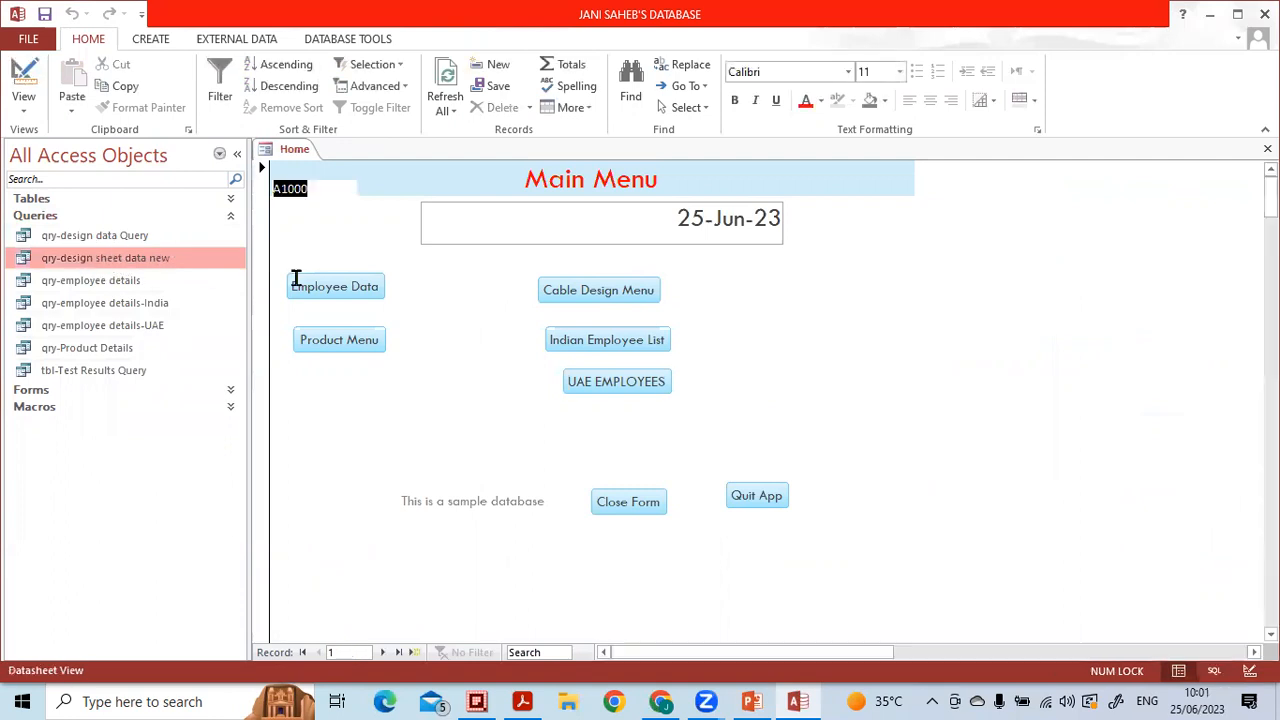
{"action": "left_click", "coordinate": [237, 153]}
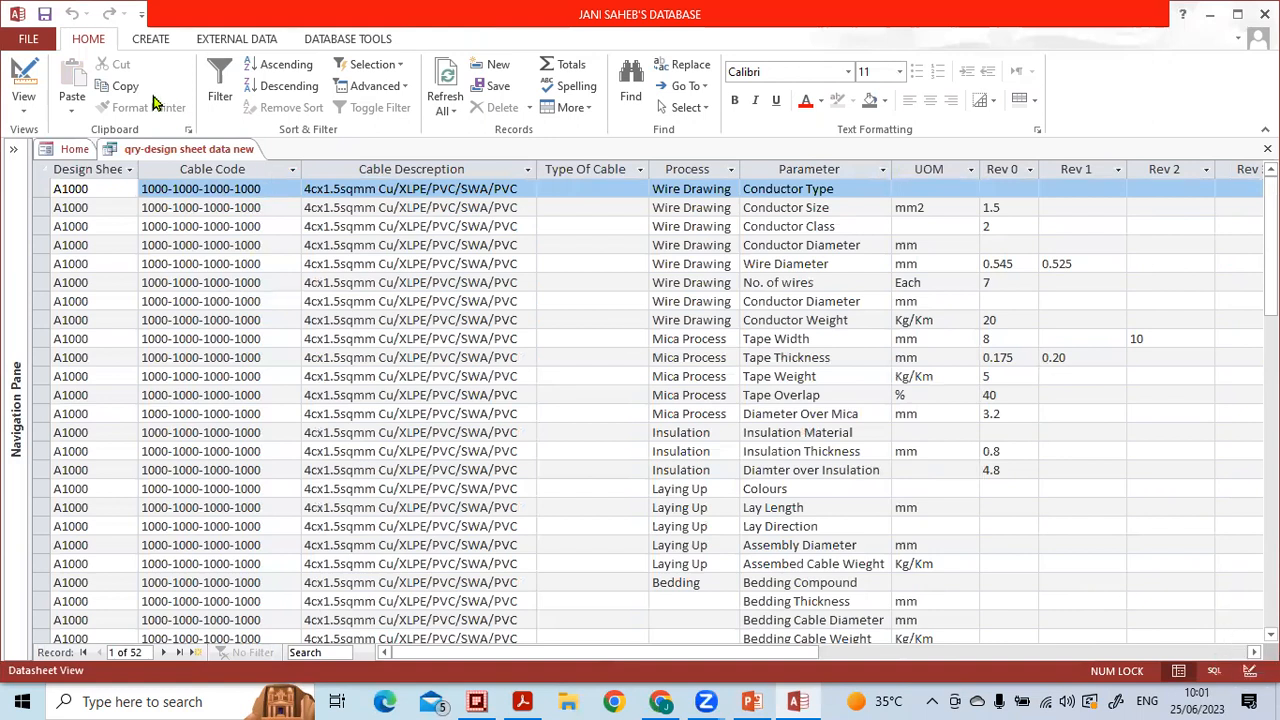
- Show the query in Design View and move tbl-Design Data -New farther away from tbl-DesignSheet Header-New
{"action": "left_click", "coordinate": [24, 104]}
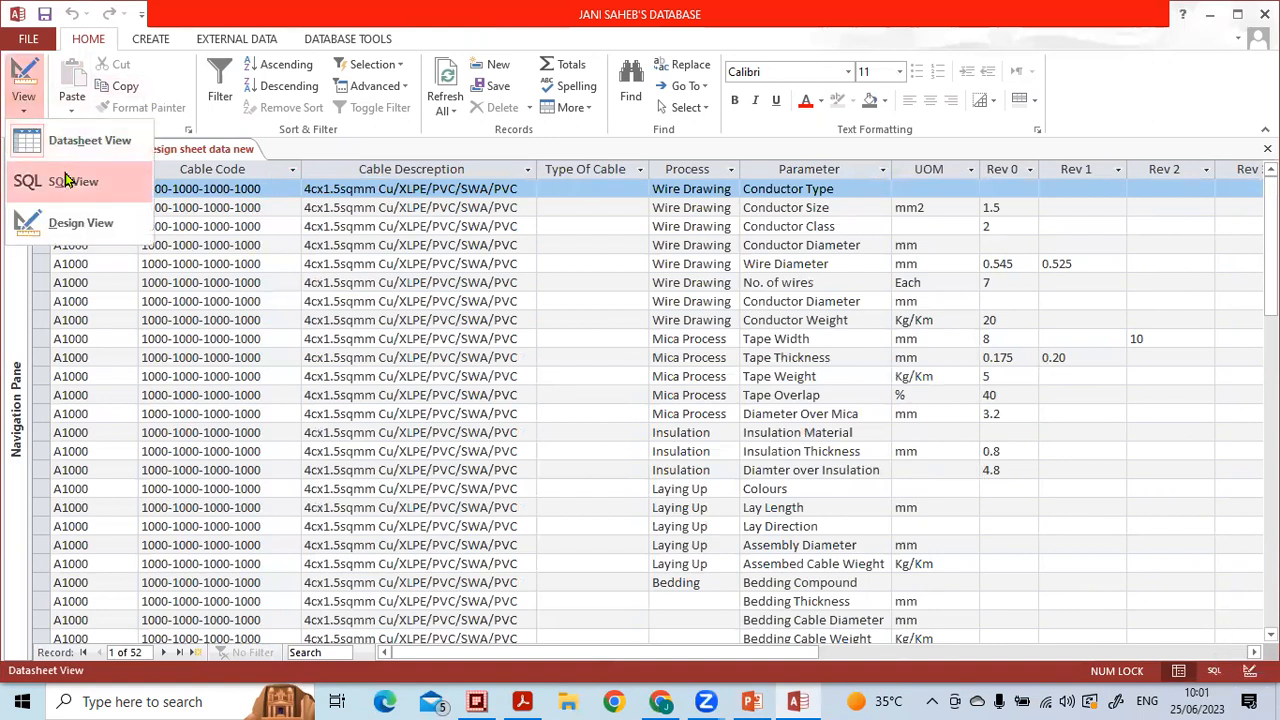
{"action": "left_click", "coordinate": [72, 226]}
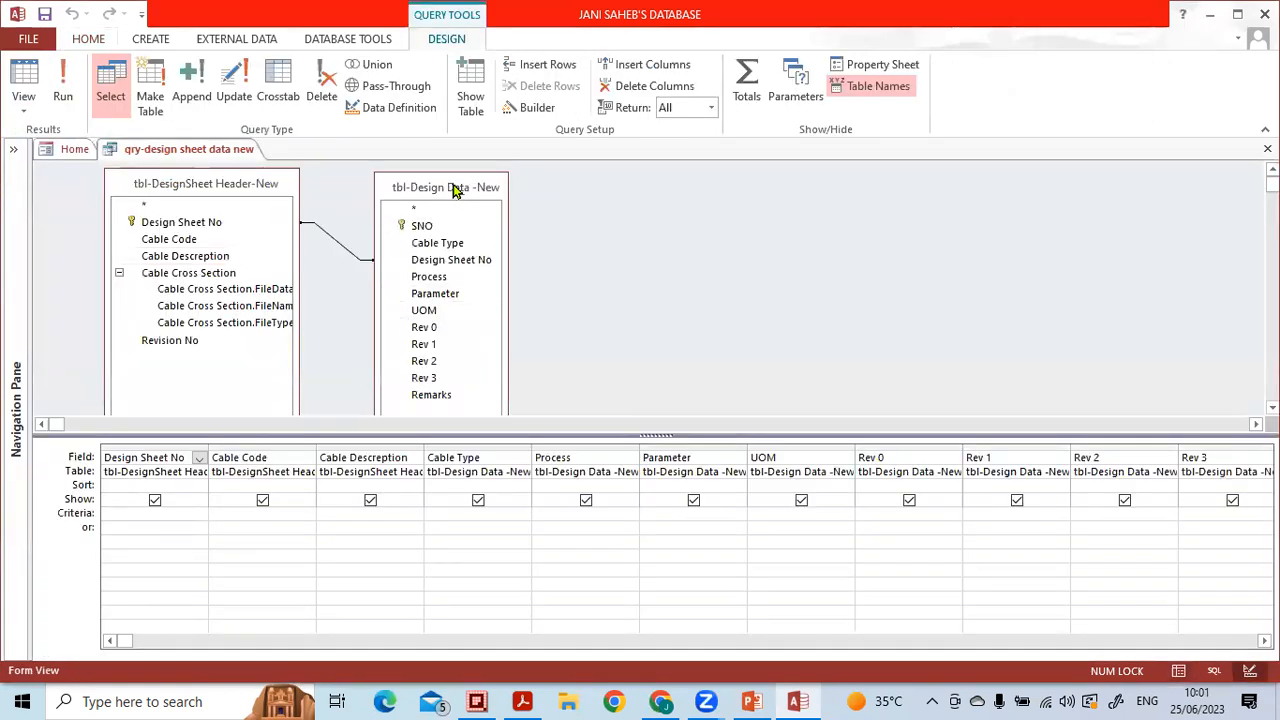
{"action": "left_click_drag", "start_coordinate": [450, 190], "coordinate": [564, 182]}
- Open the join properties of the Design Sheet No link and move the dialog clear of both tables
{"action": "left_click", "coordinate": [395, 243]}
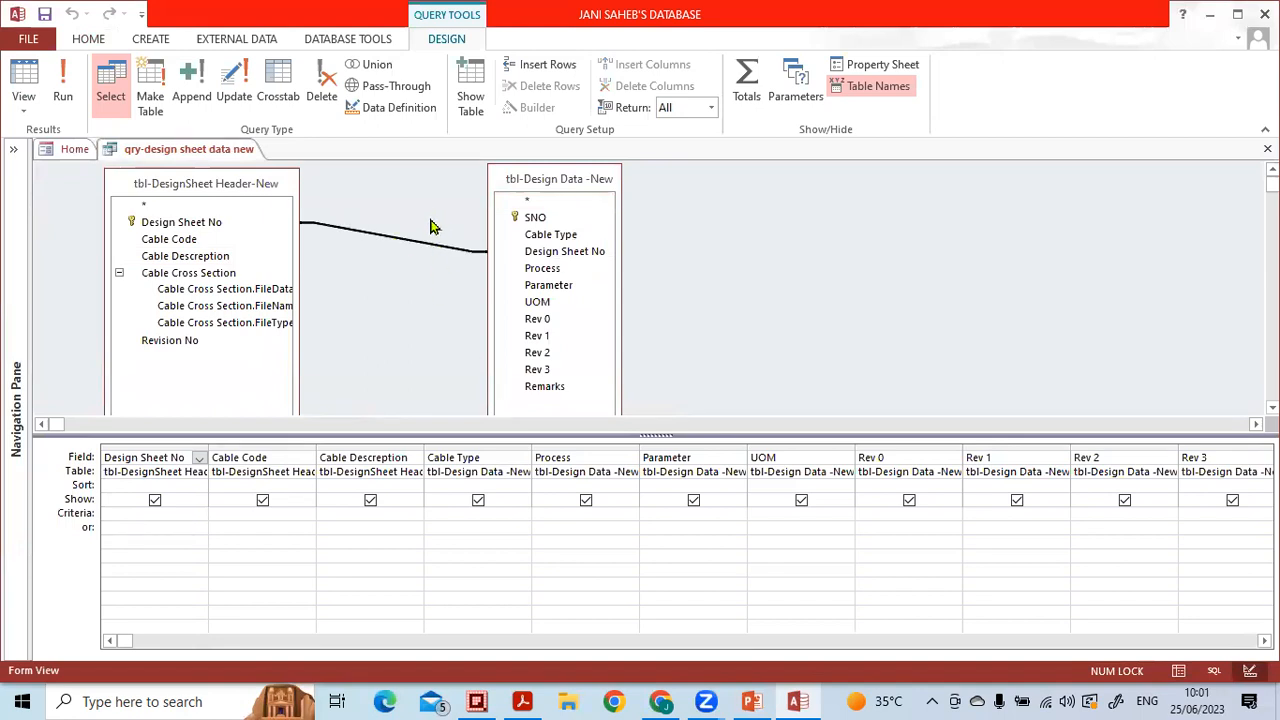
{"action": "left_click", "coordinate": [227, 272]}
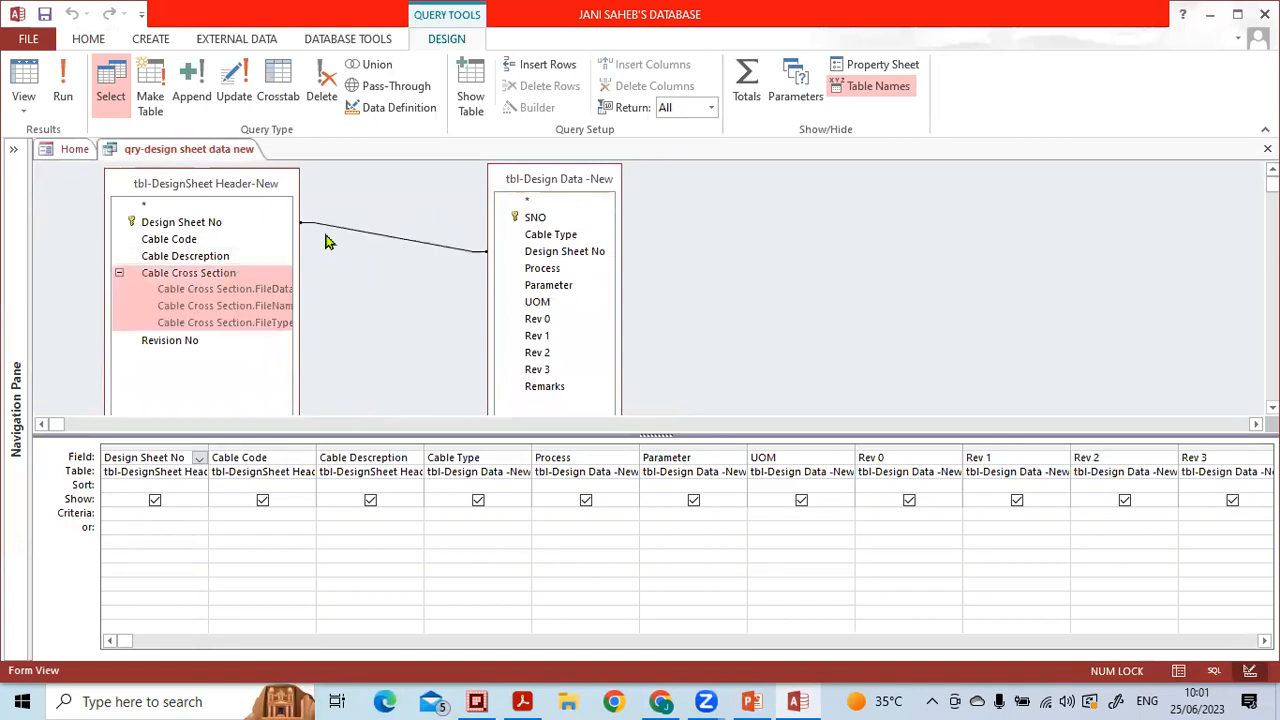
{"action": "left_click", "coordinate": [380, 241]}
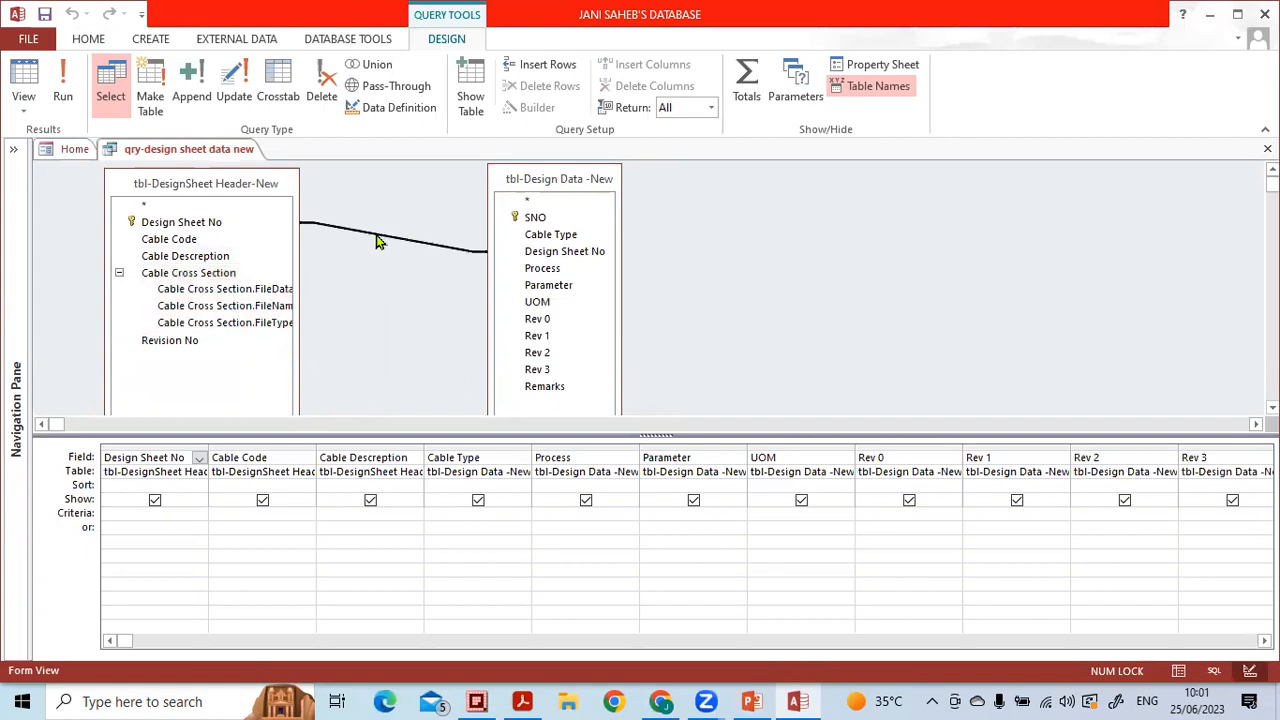
{"action": "double_click", "coordinate": [377, 238]}
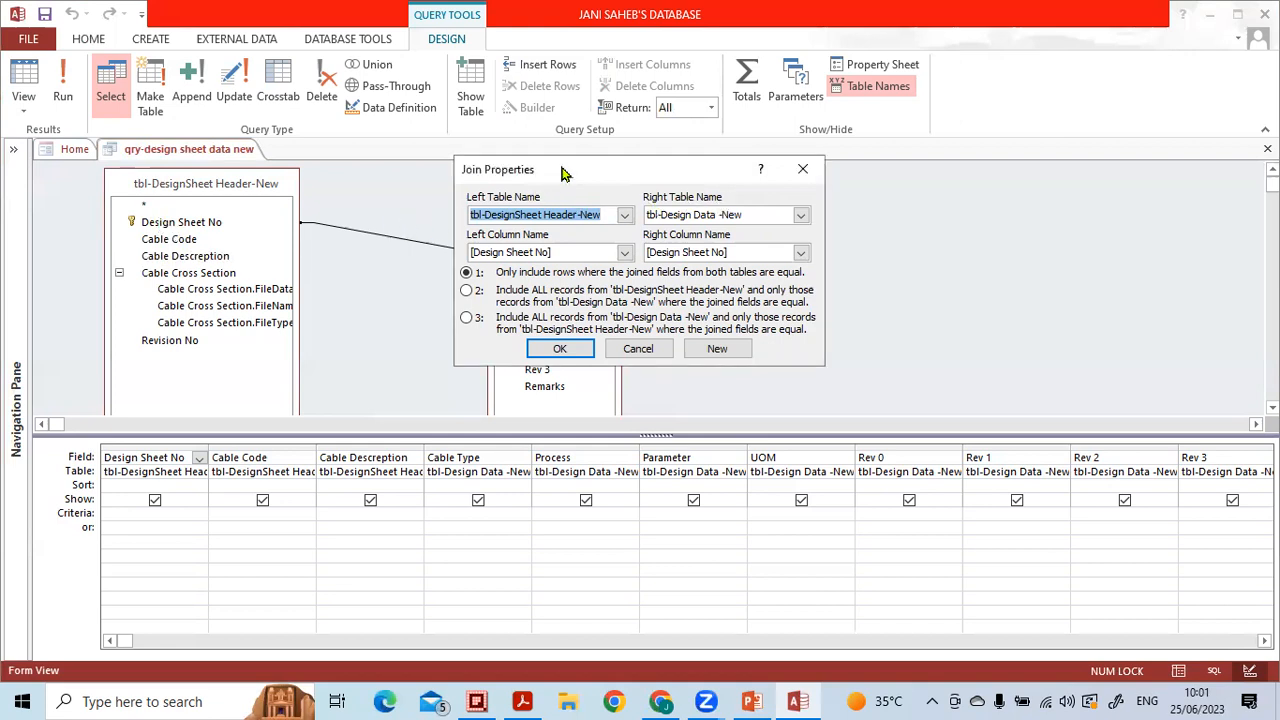
{"action": "left_click_drag", "start_coordinate": [596, 174], "coordinate": [867, 177]}
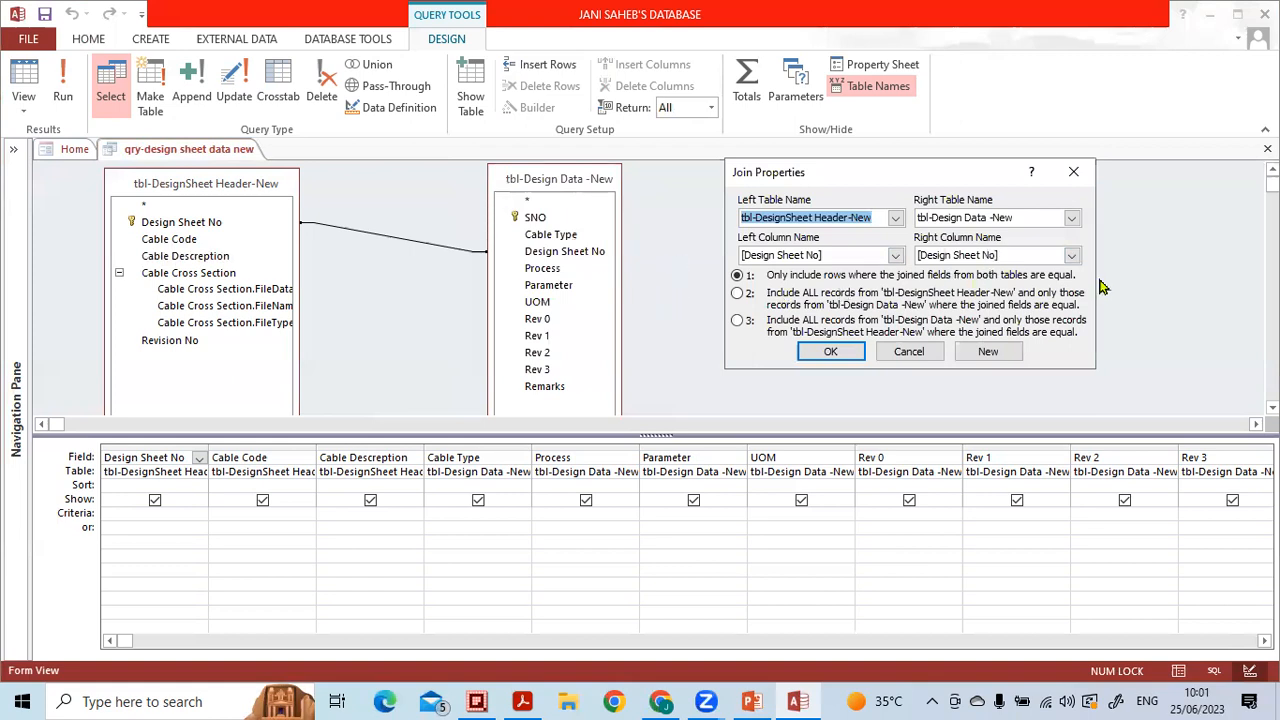
- Review the three join types and confirm option 1, only including rows where the joined fields from both tables are equal
{"action": "left_click", "coordinate": [1072, 256]}
{"action": "left_click", "coordinate": [1075, 258]}
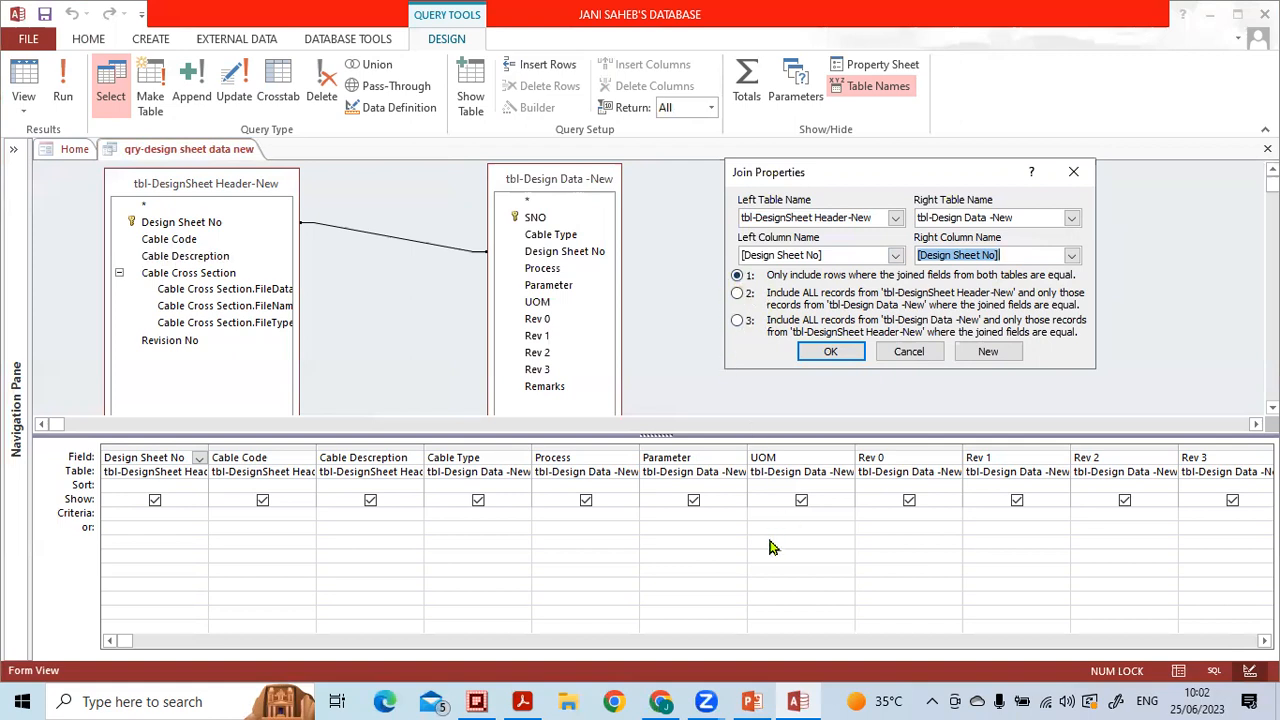
{"action": "mouse_move", "coordinate": [755, 250]}
{"action": "left_mouse_down"}
{"action": "mouse_move", "coordinate": [745, 390]}
{"action": "mouse_move", "coordinate": [770, 270]}
{"action": "mouse_move", "coordinate": [740, 245]}
{"action": "left_mouse_up"}
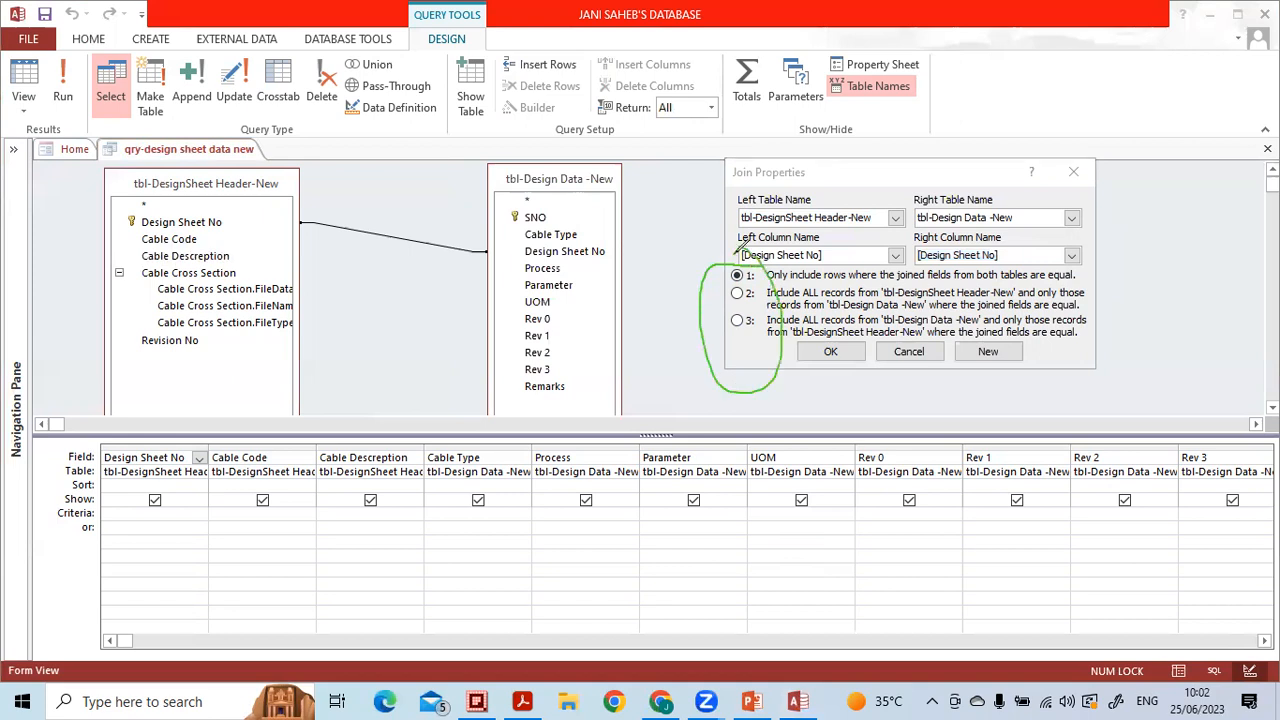
{"action": "left_click", "coordinate": [720, 270]}
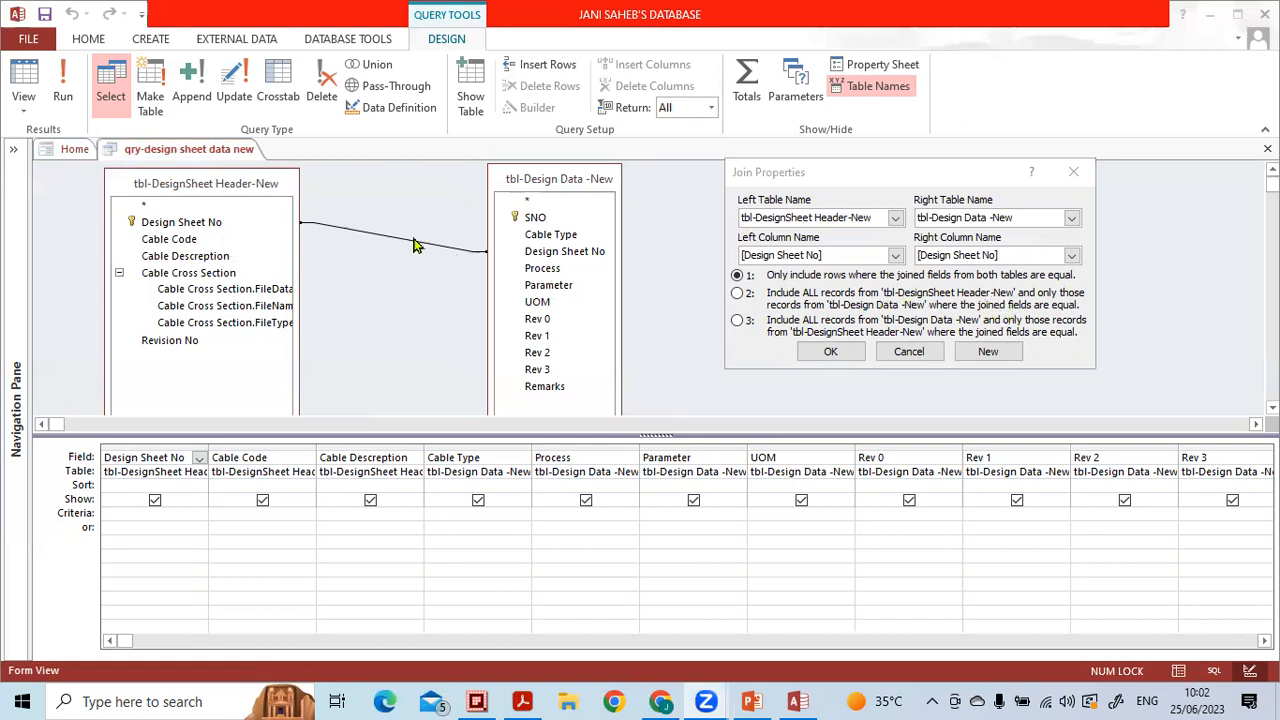
{"action": "left_click", "coordinate": [737, 294]}
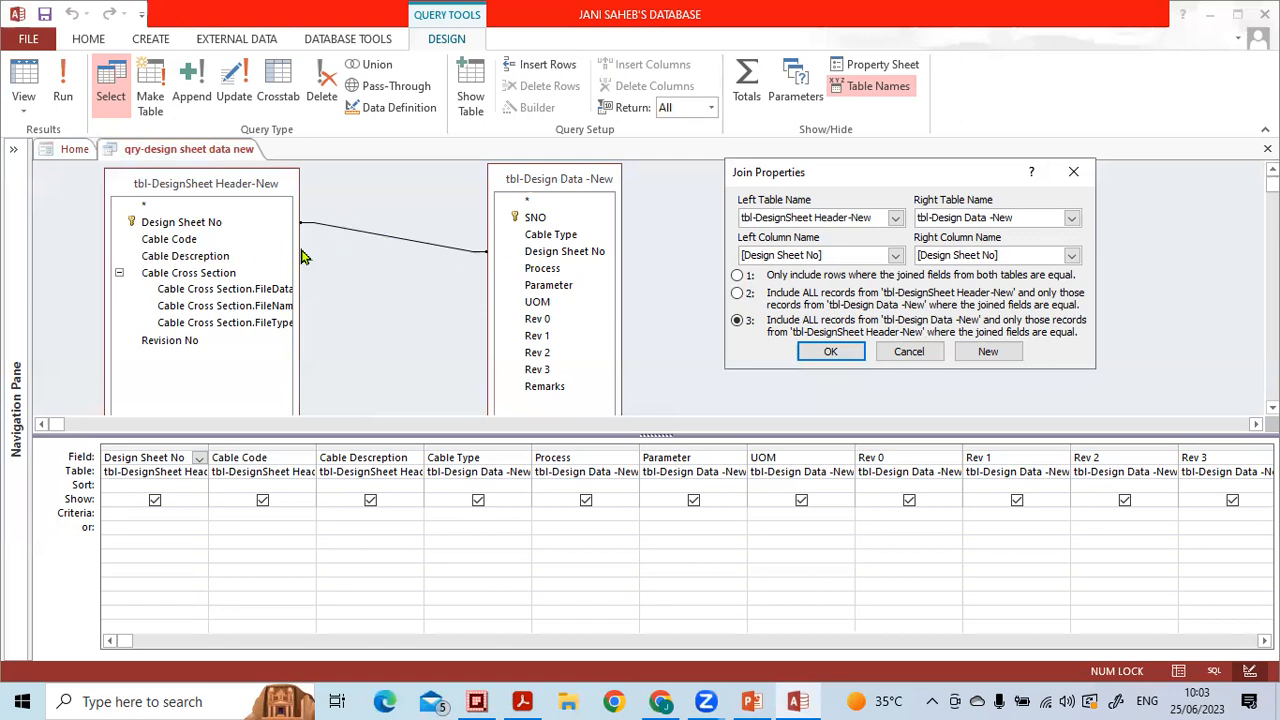
{"action": "left_click", "coordinate": [750, 280]}
{"action": "left_click", "coordinate": [830, 351]}
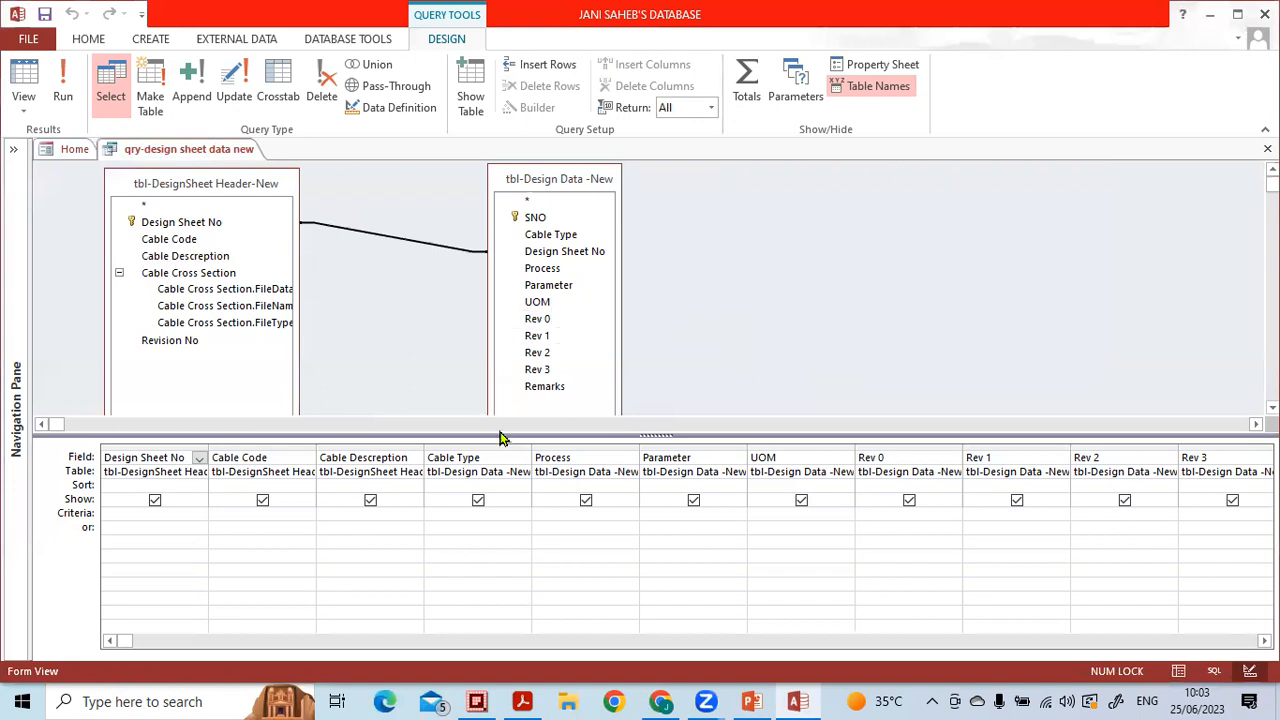
- Enlarge the table area above the design grid, and close the query with its design changes saved
{"action": "left_click_drag", "start_coordinate": [500, 436], "coordinate": [500, 450]}
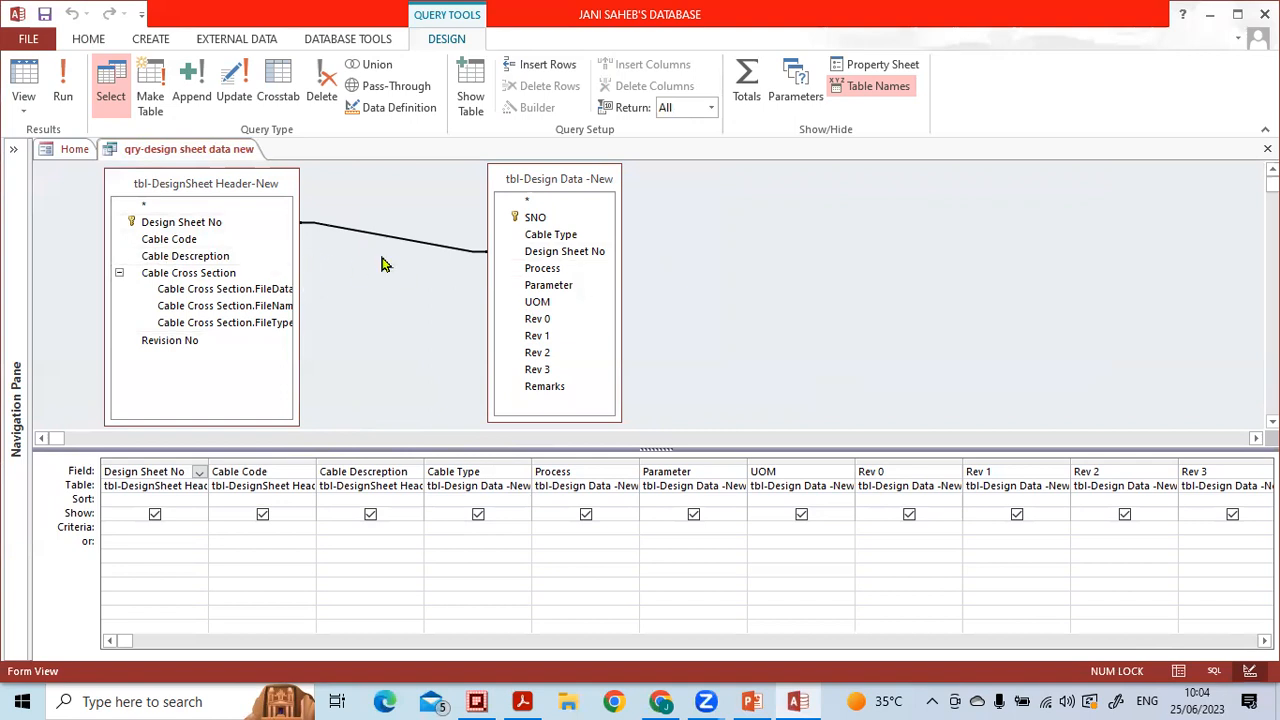
{"action": "left_click", "coordinate": [1268, 149]}
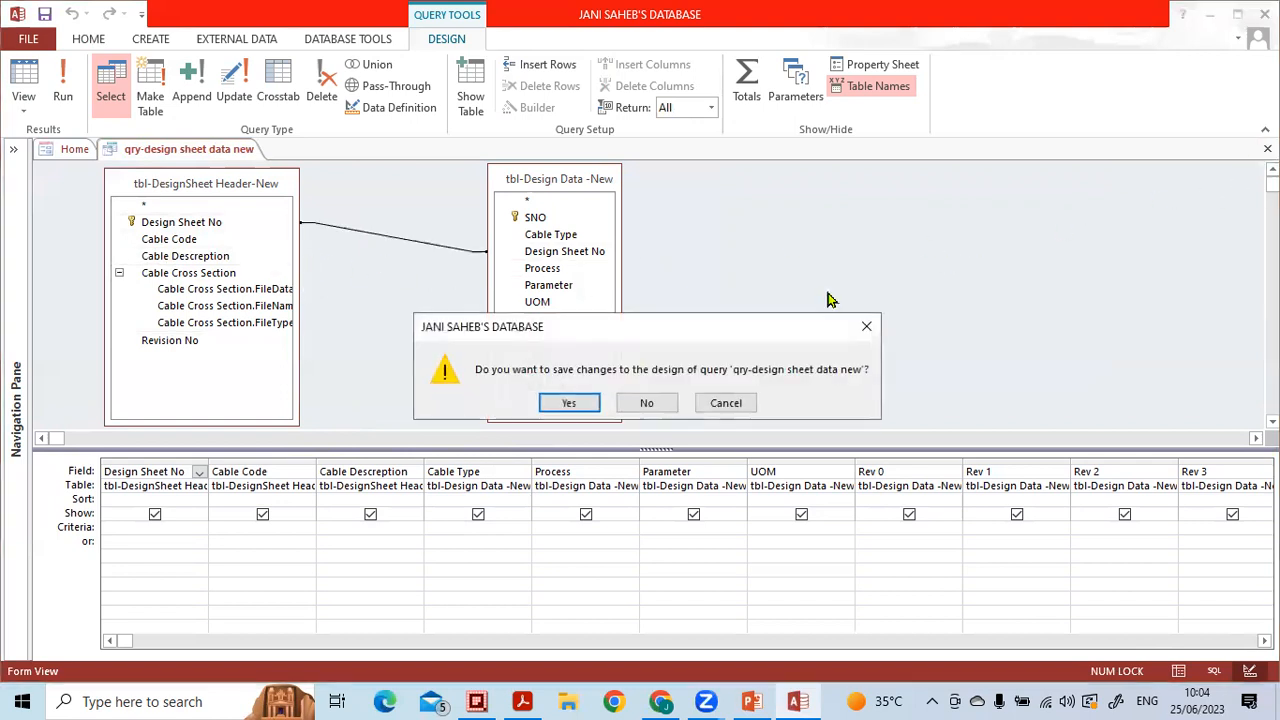
{"action": "left_click", "coordinate": [566, 403]}
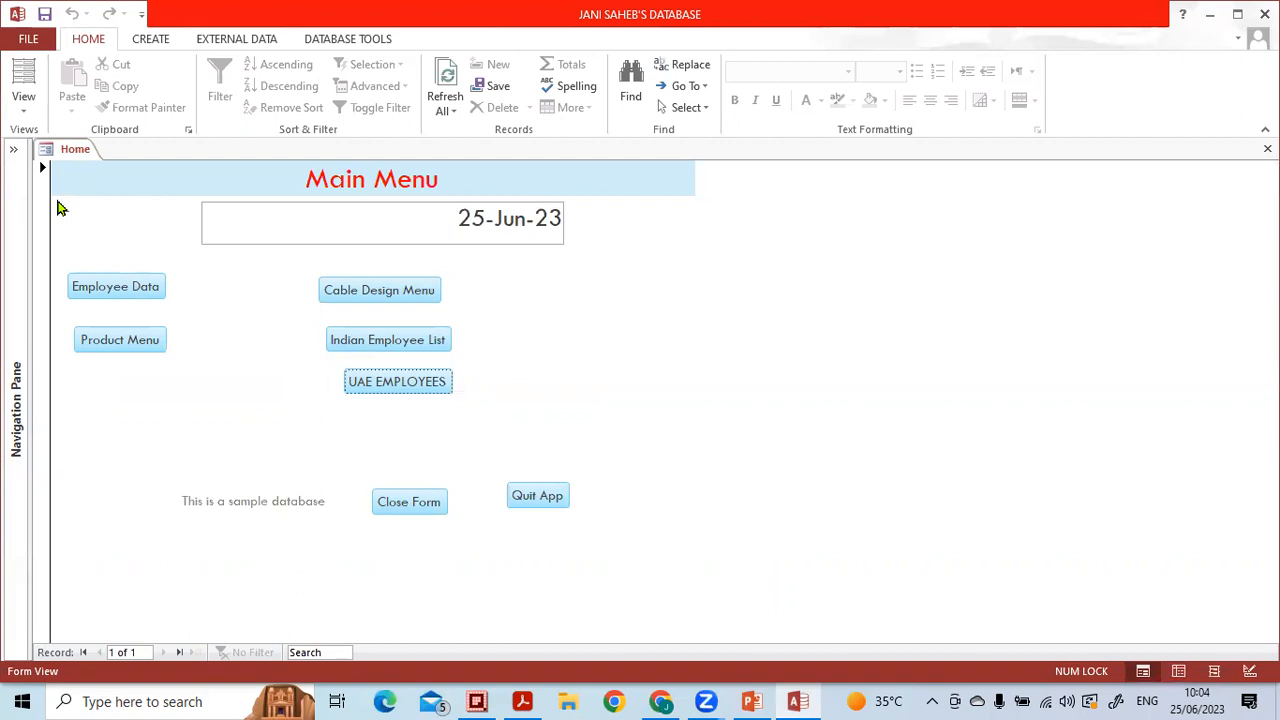
- Bring back the Navigation Pane, collapse its Queries group and expand the Tables group
{"action": "left_click", "coordinate": [14, 151]}
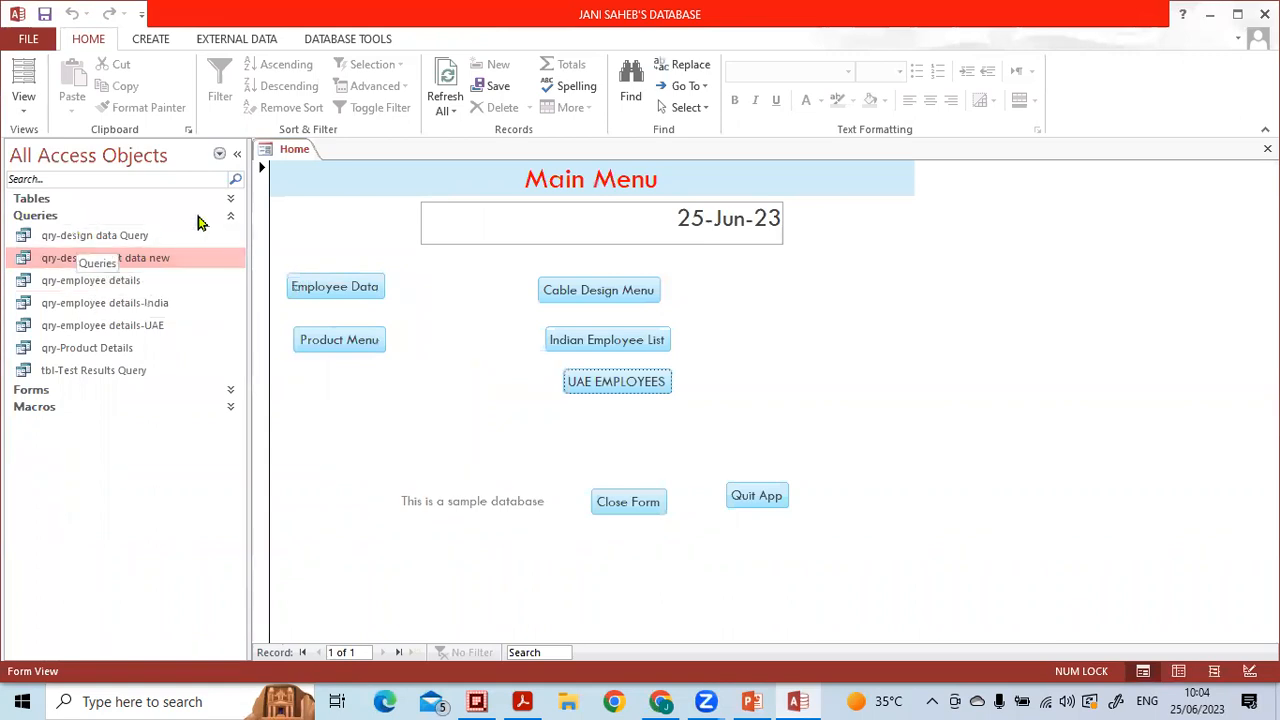
{"action": "left_click", "coordinate": [232, 216]}
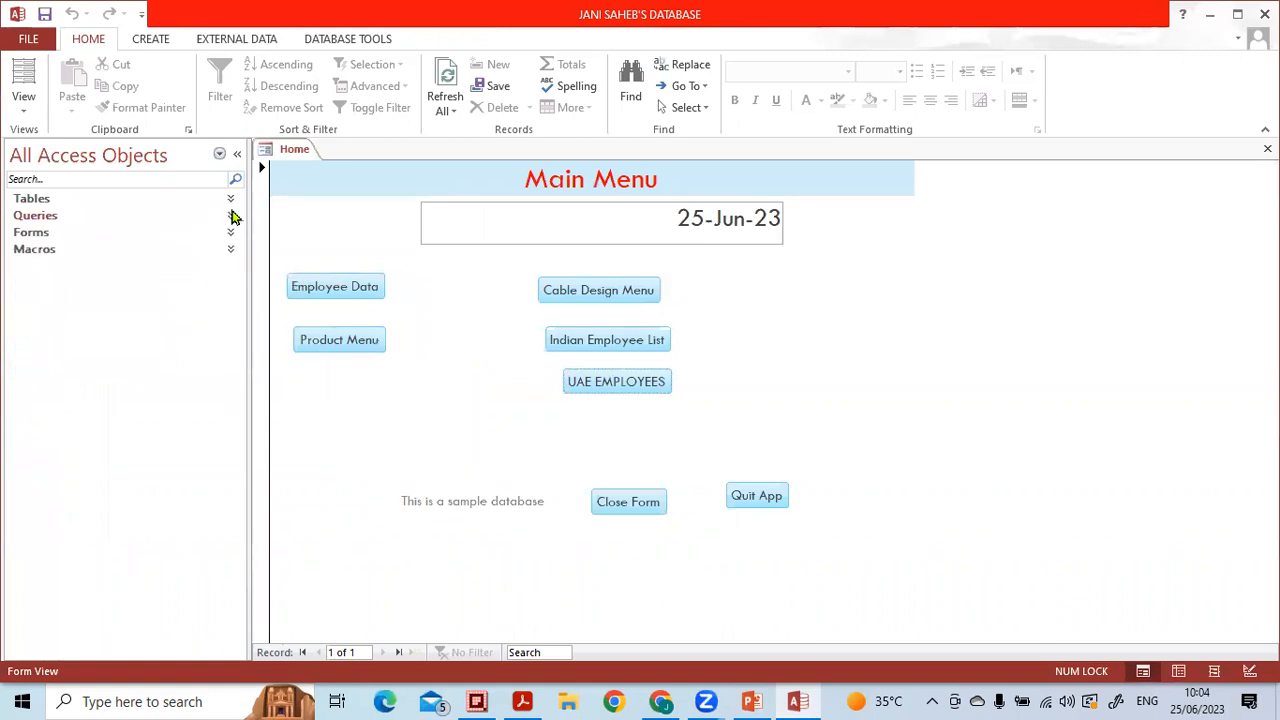
{"action": "left_click", "coordinate": [88, 199]}
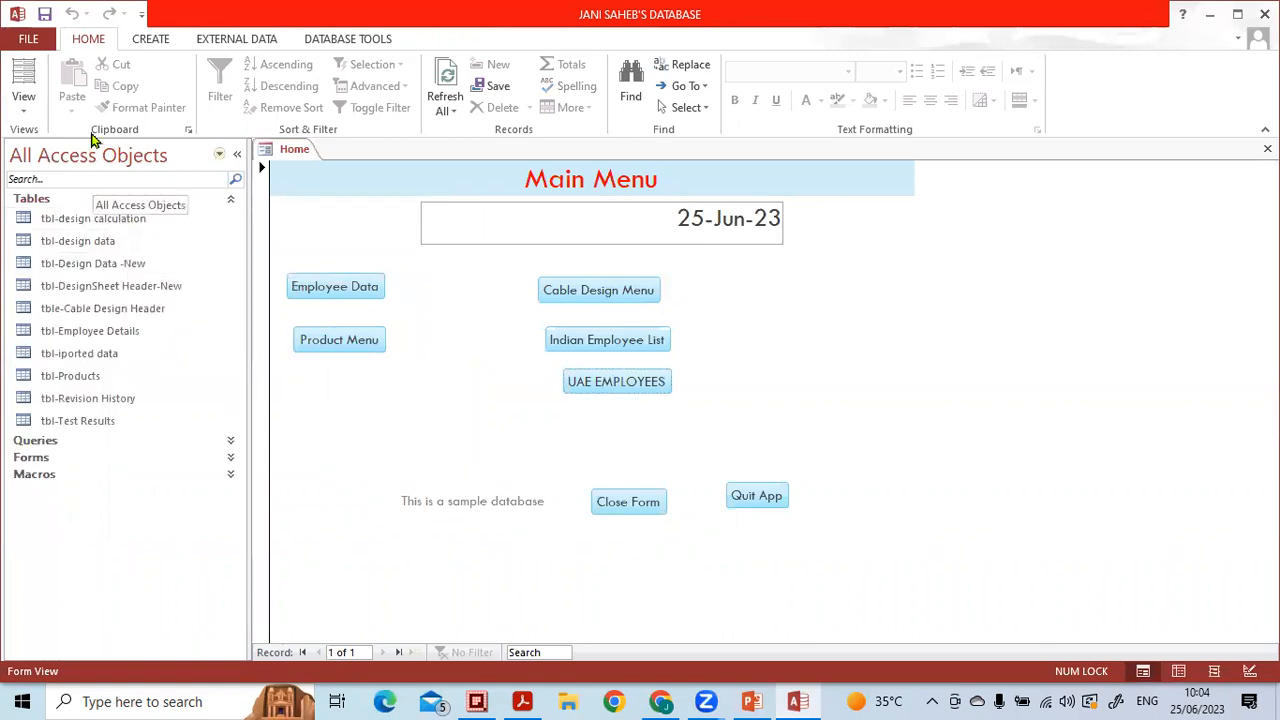
- Start a new table in Design View with an AutoNumber field named Seriel No and make it the primary key
{"action": "left_click", "coordinate": [150, 40]}
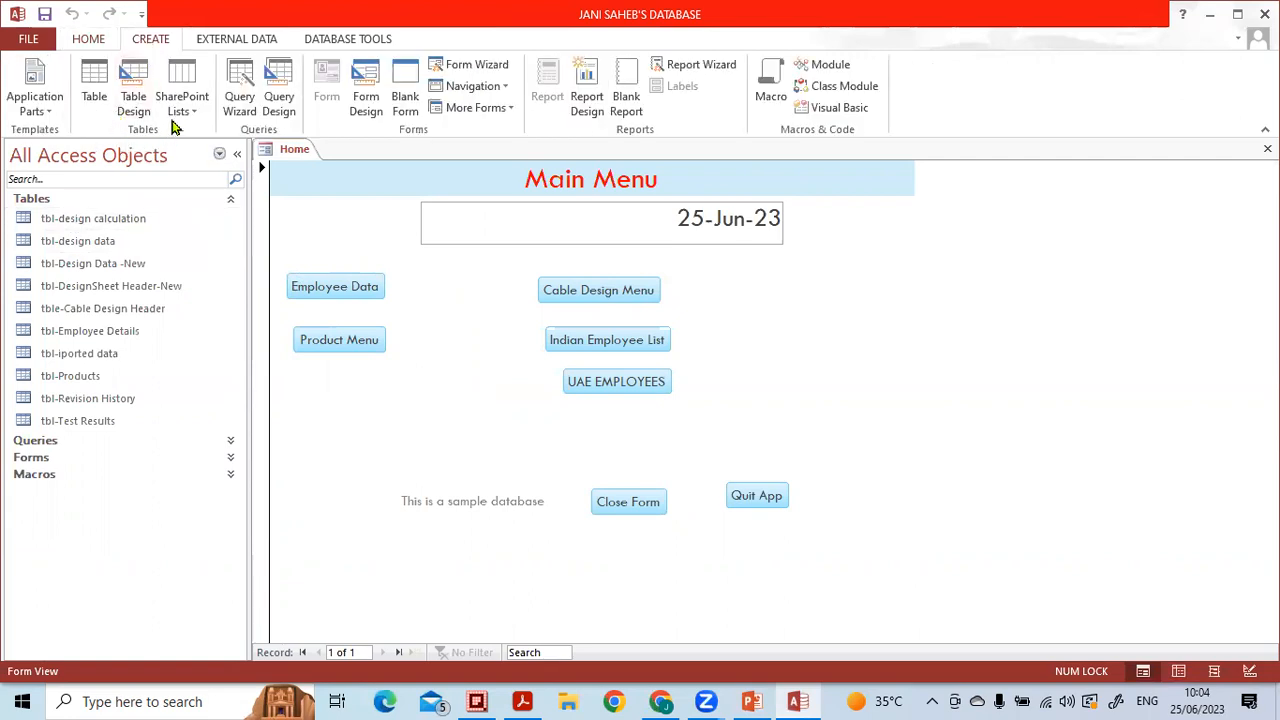
{"action": "left_click", "coordinate": [133, 100]}
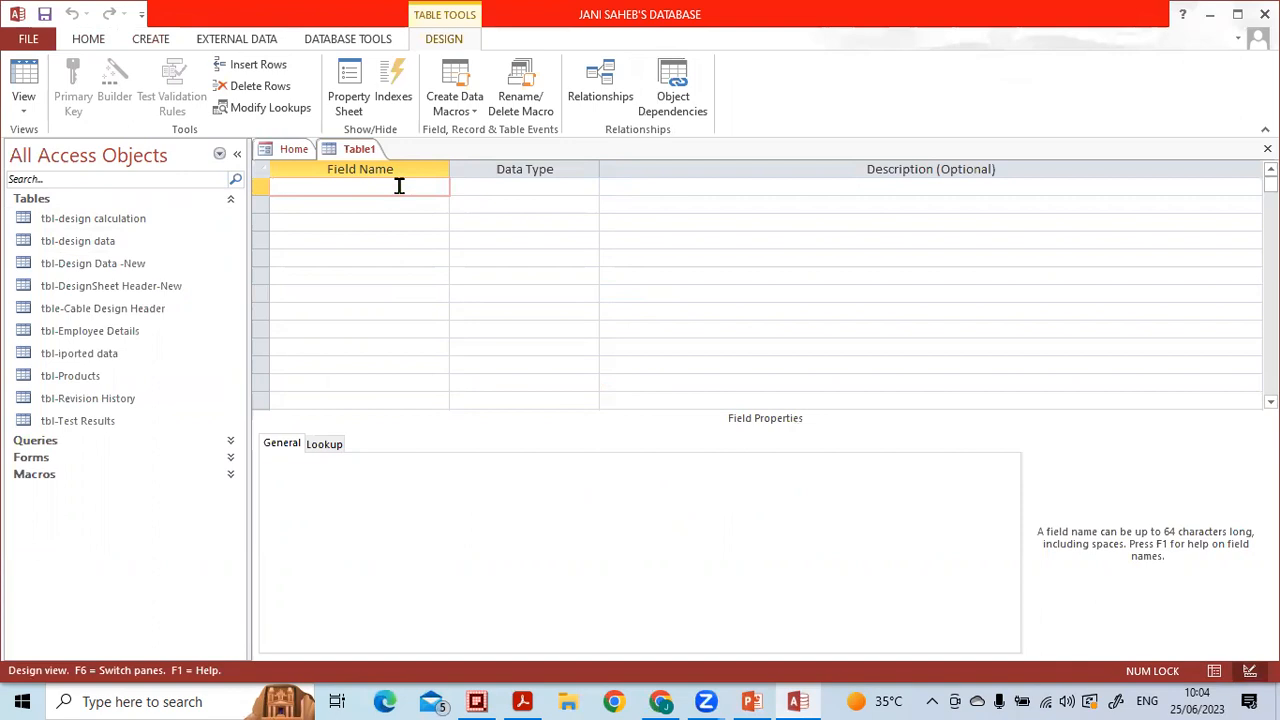
{"action": "type", "text": "s"}
{"action": "key", "text": "Caps_Lock"}
{"action": "key", "text": "Caps_Lock"}
{"action": "type", "text": "eriel No"}
{"action": "key", "text": "Tab"}
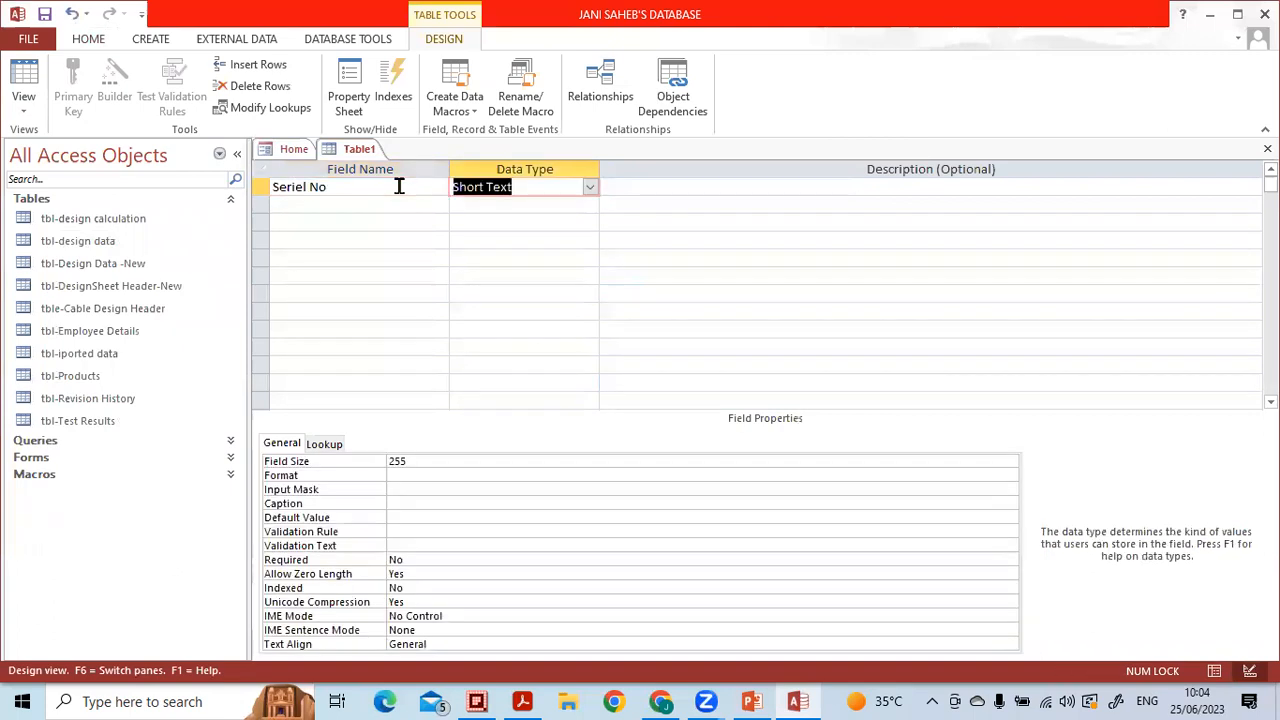
{"action": "type", "text": "autoNumber"}
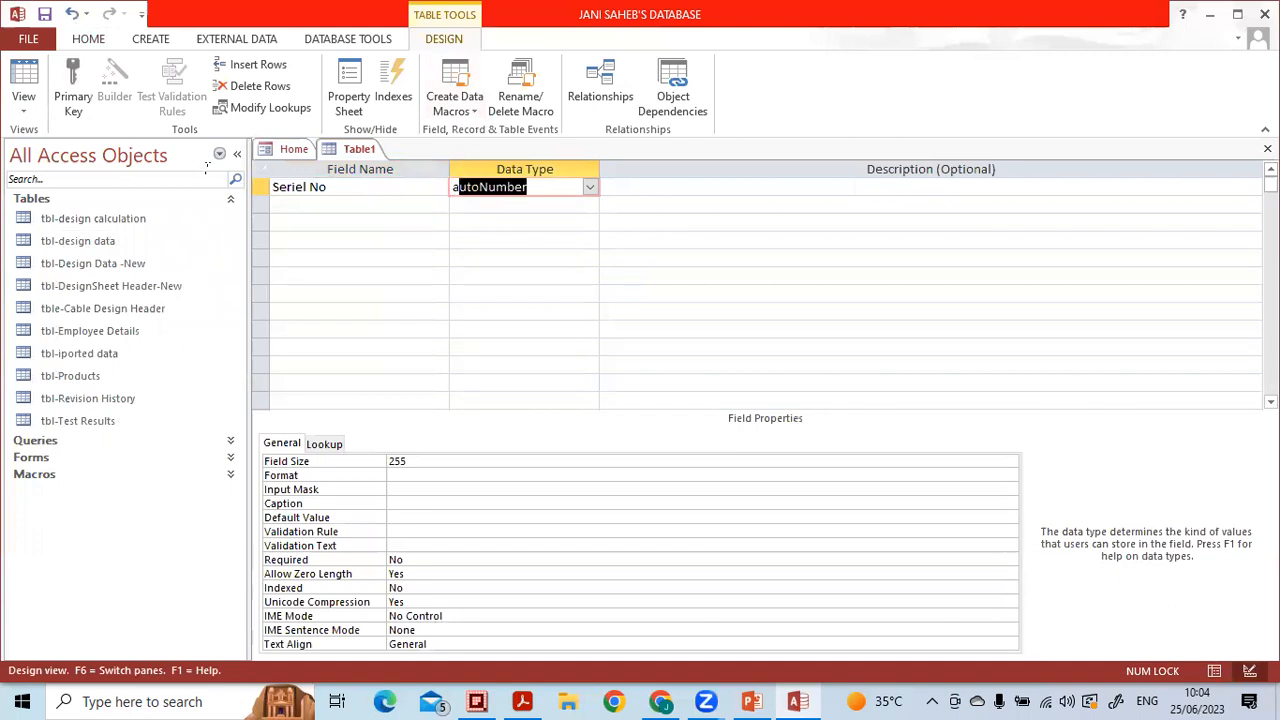
{"action": "left_click", "coordinate": [262, 190]}
{"action": "left_click", "coordinate": [73, 95]}
- Add a second field named Design Sheet No with the Short Text data type
{"action": "left_click", "coordinate": [314, 206]}
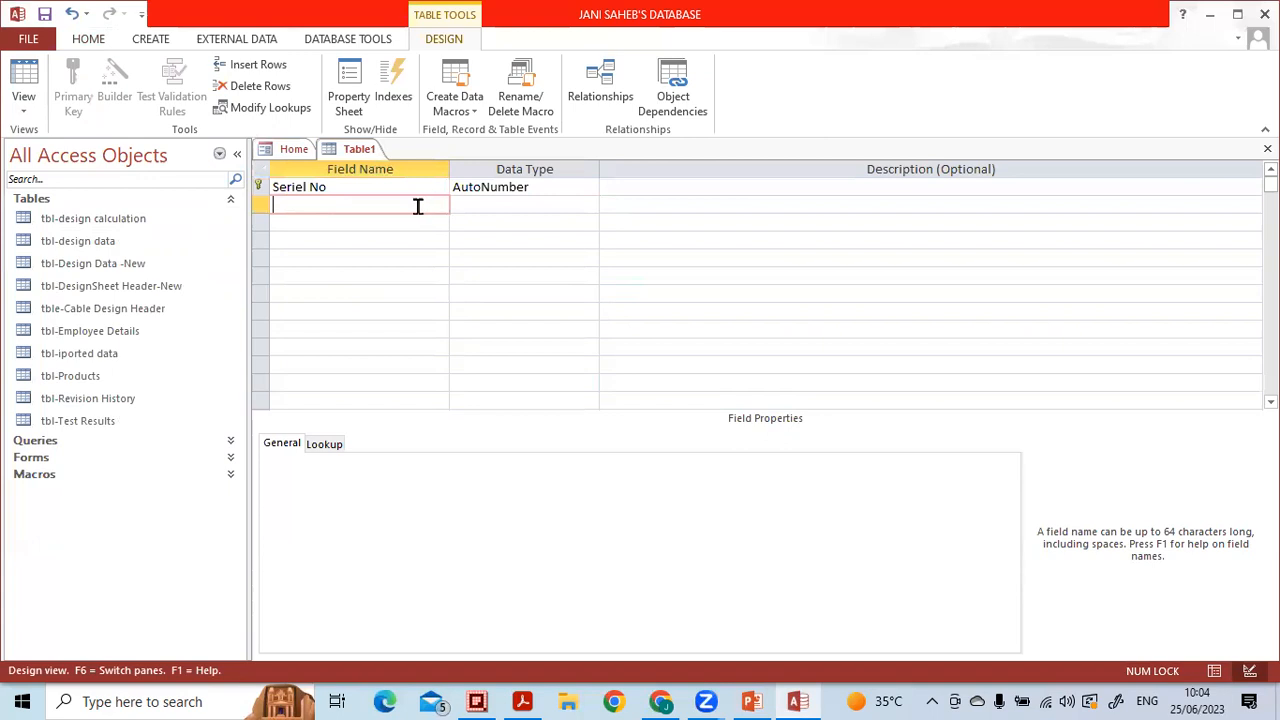
{"action": "key", "text": "Caps_Lock"}
{"action": "type", "text": "D"}
{"action": "key", "text": "Caps_Lock"}
{"action": "type", "text": "esign"}
{"action": "key", "text": "Caps_Lock"}
{"action": "type", "text": "S"}
{"action": "key", "text": "Caps_Lock"}
{"action": "type", "text": "heet n"}
{"action": "key", "text": "Caps_Lock"}
{"action": "type", "text": "O"}
{"action": "key", "text": "Caps_Lock"}
{"action": "type", "text": "o"}
{"action": "key", "text": "Tab"}
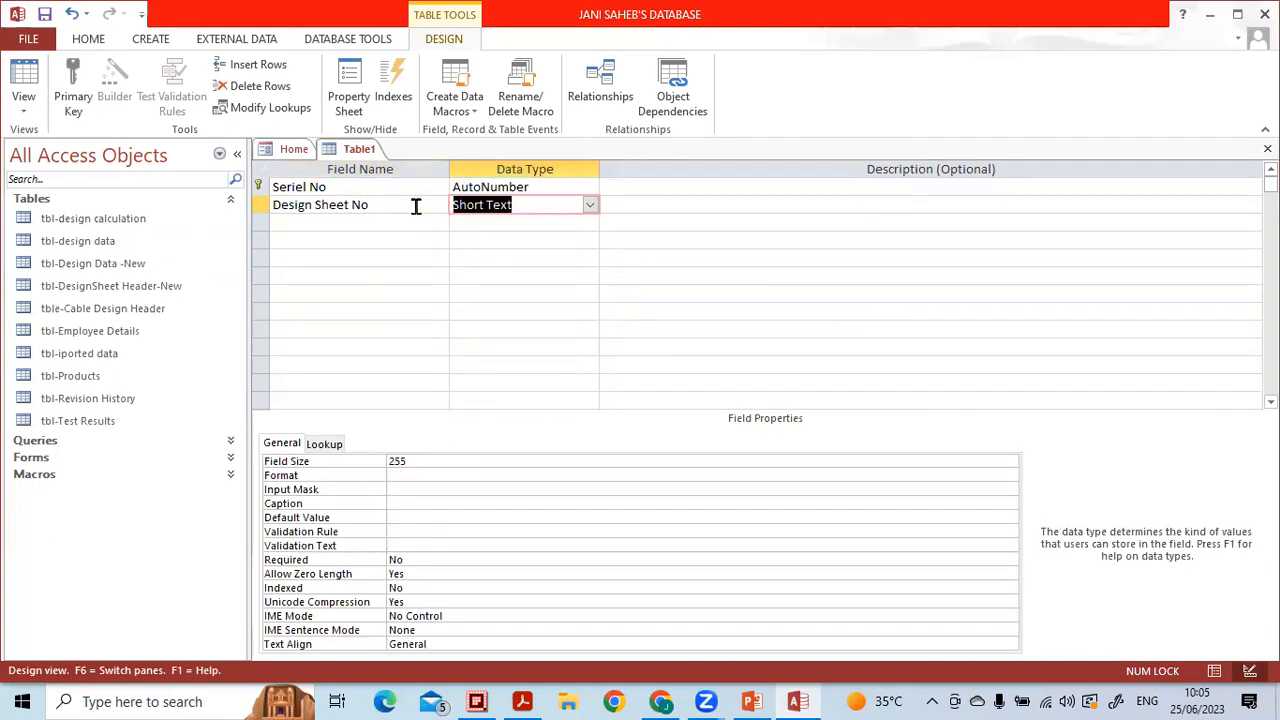
- Check the field size and input mask of Design Sheet No in the design of tbl-Design Data -New, and close that table
{"action": "left_click", "coordinate": [68, 268]}
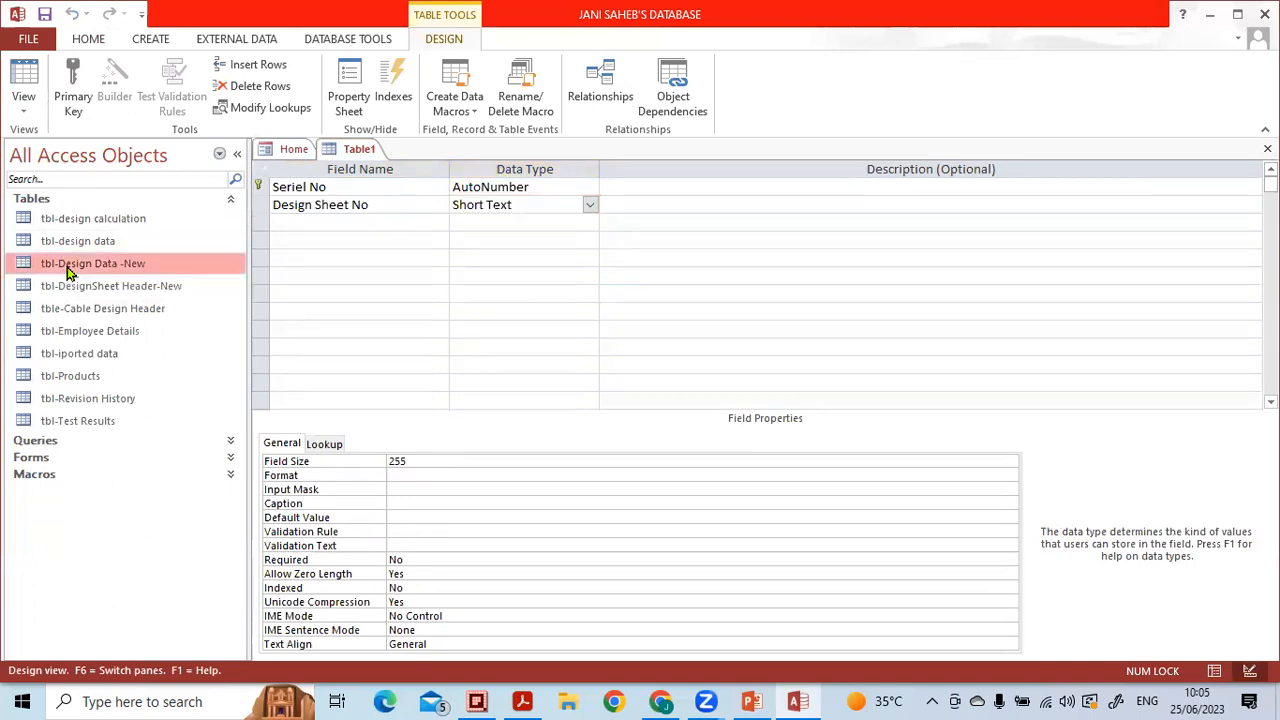
{"action": "right_click", "coordinate": [68, 272]}
{"action": "left_click", "coordinate": [112, 297]}
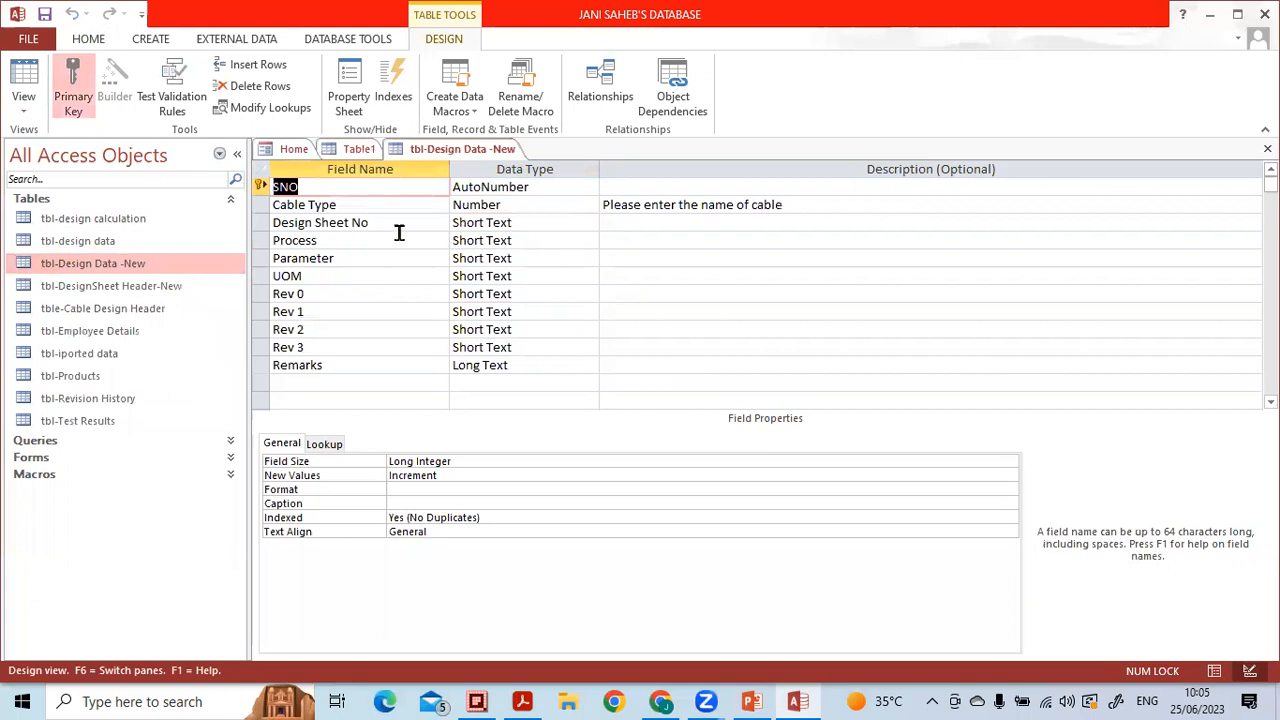
{"action": "left_click", "coordinate": [403, 223]}
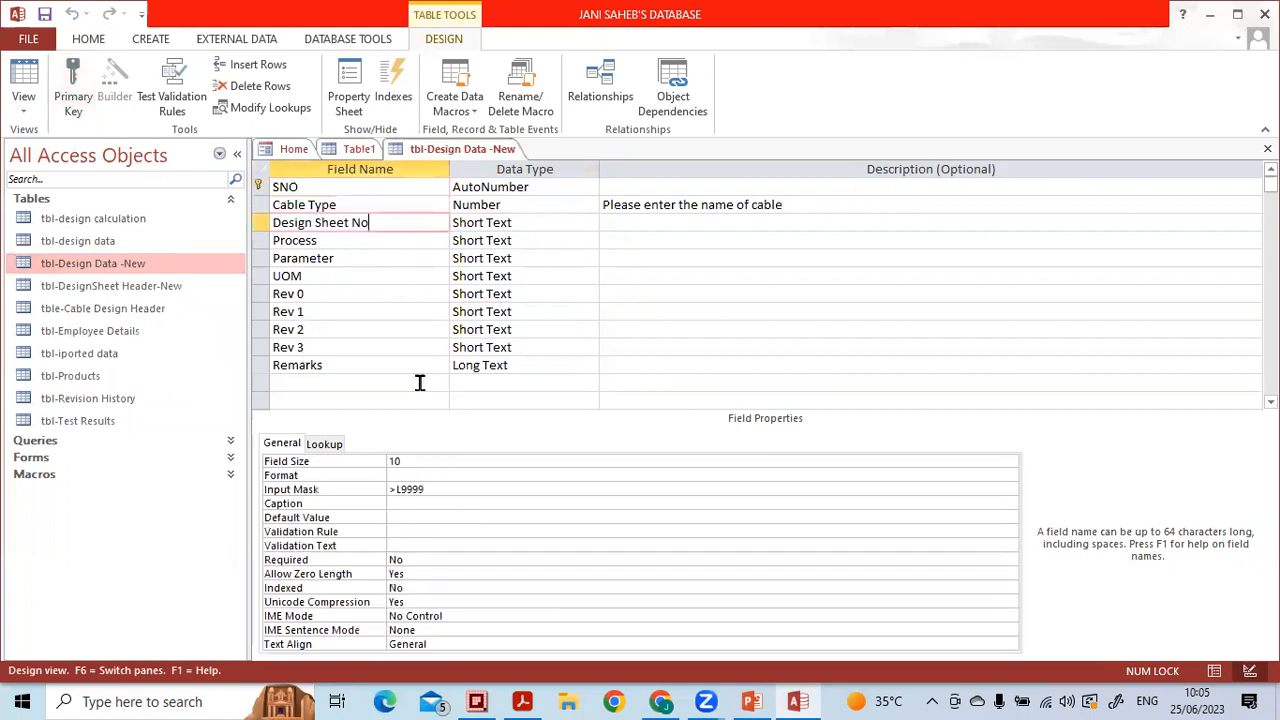
{"action": "left_click", "coordinate": [416, 460]}
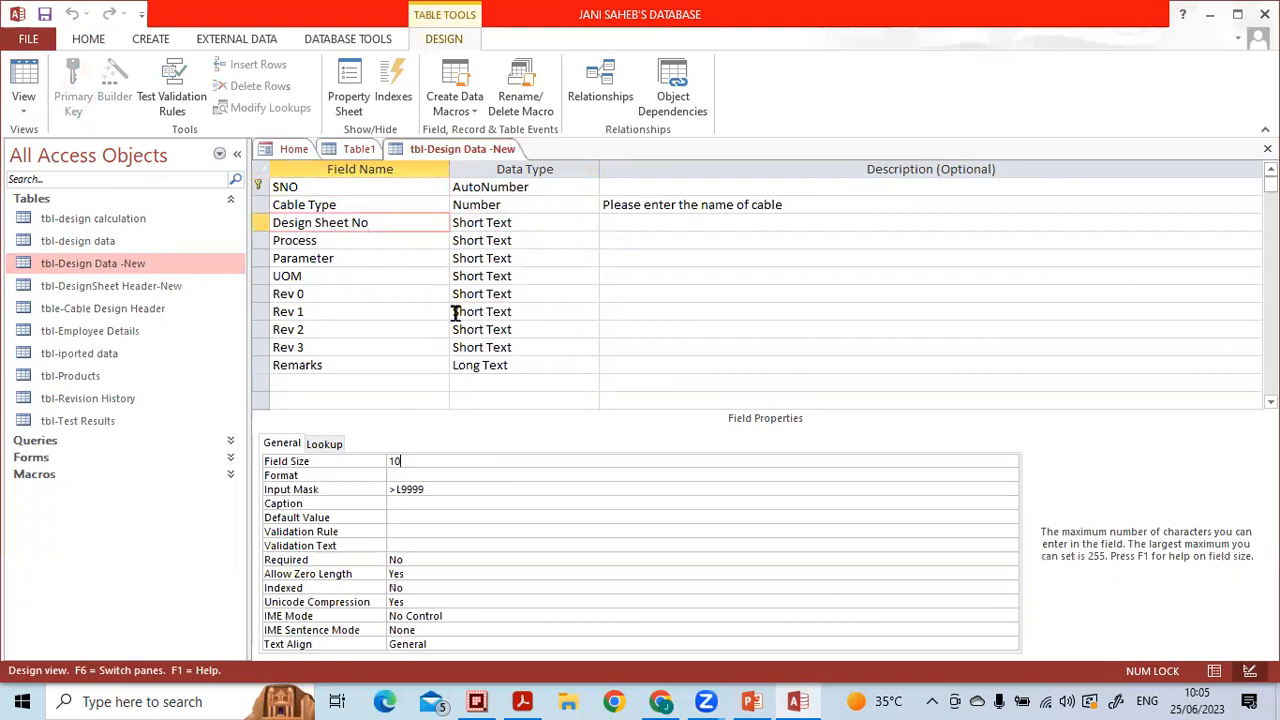
{"action": "left_click", "coordinate": [438, 488]}
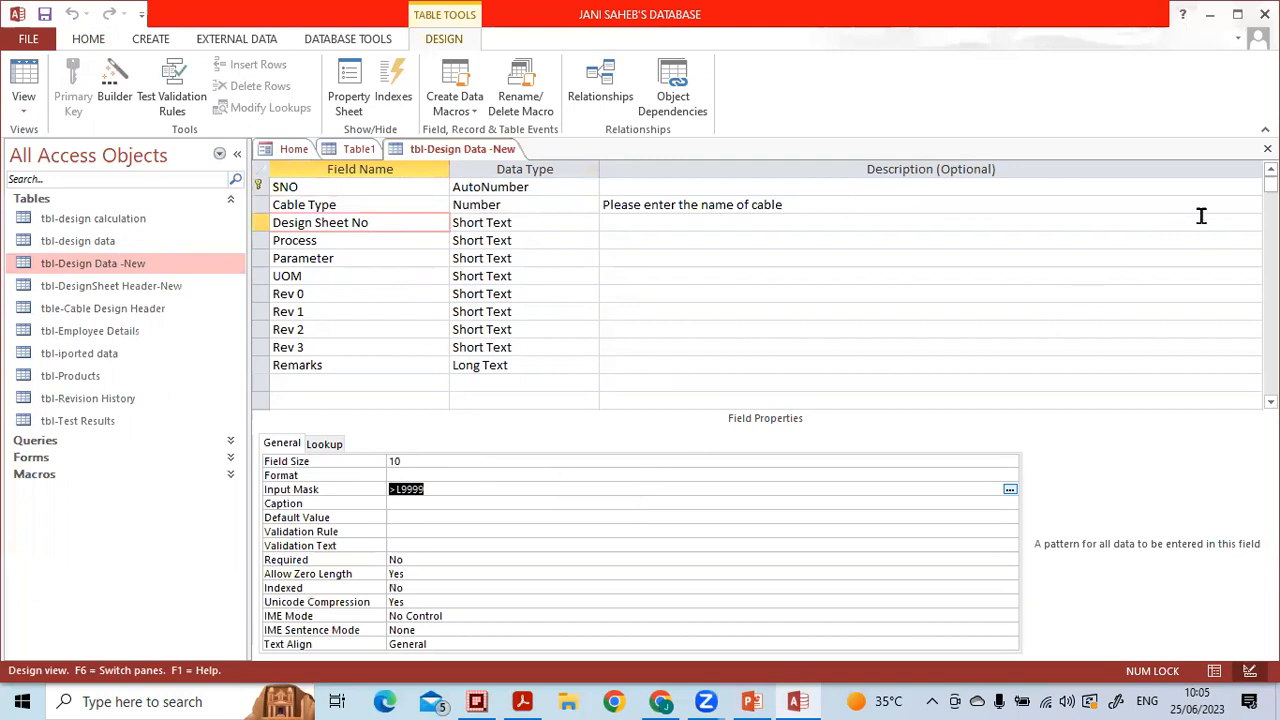
{"action": "left_click", "coordinate": [1267, 148]}
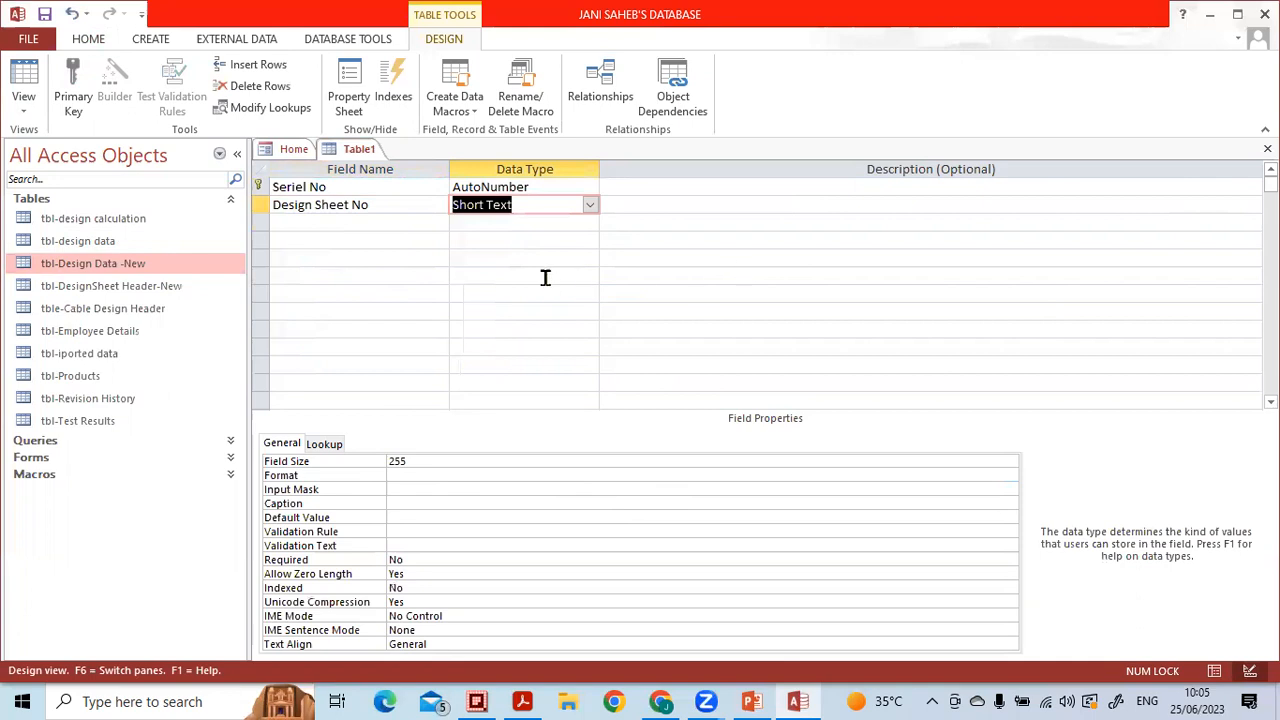
- Give the new table's Design Sheet No field the input mask >L9999 and a field size of 10
{"action": "left_click", "coordinate": [420, 489]}
{"action": "type", "text": ">L9999"}
{"action": "key", "text": "Return"}
{"action": "left_click", "coordinate": [358, 458]}
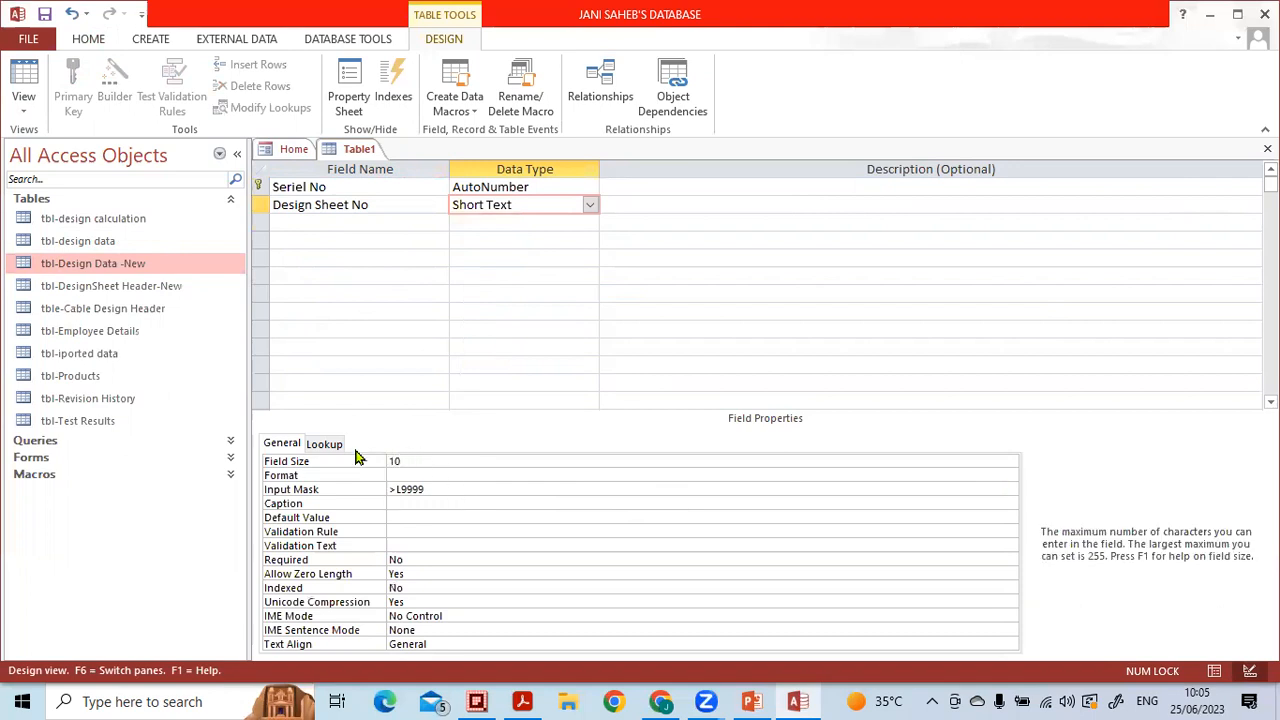
- Add a third field named Prepared with the Short Text data type
{"action": "left_click", "coordinate": [391, 222]}
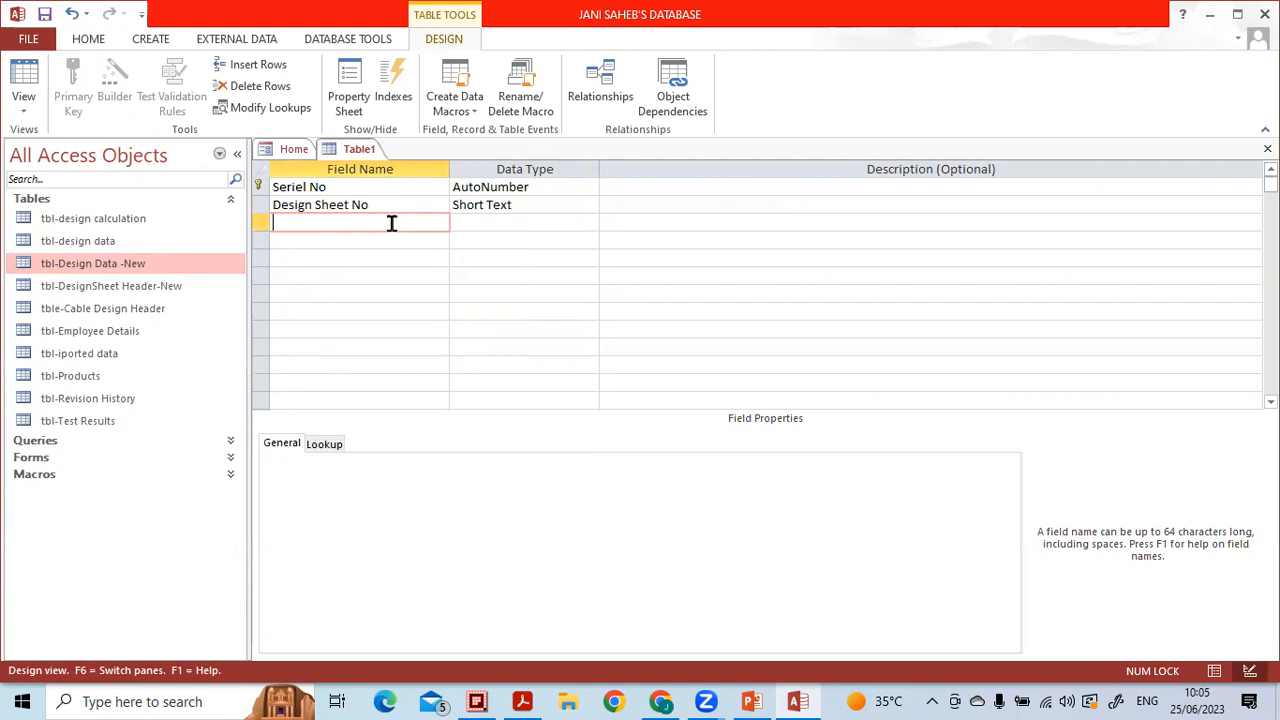
{"action": "key", "text": "Caps_Lock"}
{"action": "key", "text": "BackSpace"}
{"action": "key", "text": "Caps_Lock"}
{"action": "type", "text": "p"}
{"action": "key", "text": "Caps_Lock"}
{"action": "key", "text": "Caps_Lock"}
{"action": "type", "text": "red"}
{"action": "key", "text": "Tab"}
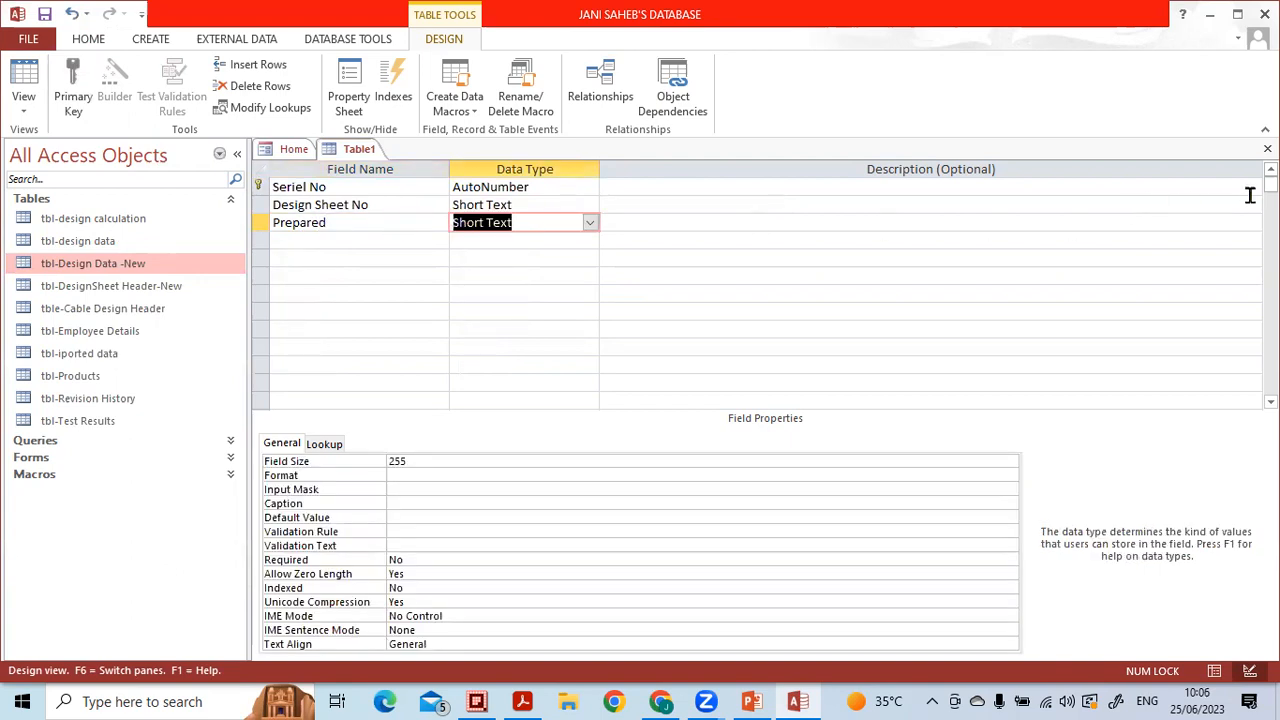
- Close the new table and save it under the name tbl-Creator
{"action": "left_click", "coordinate": [1268, 149]}
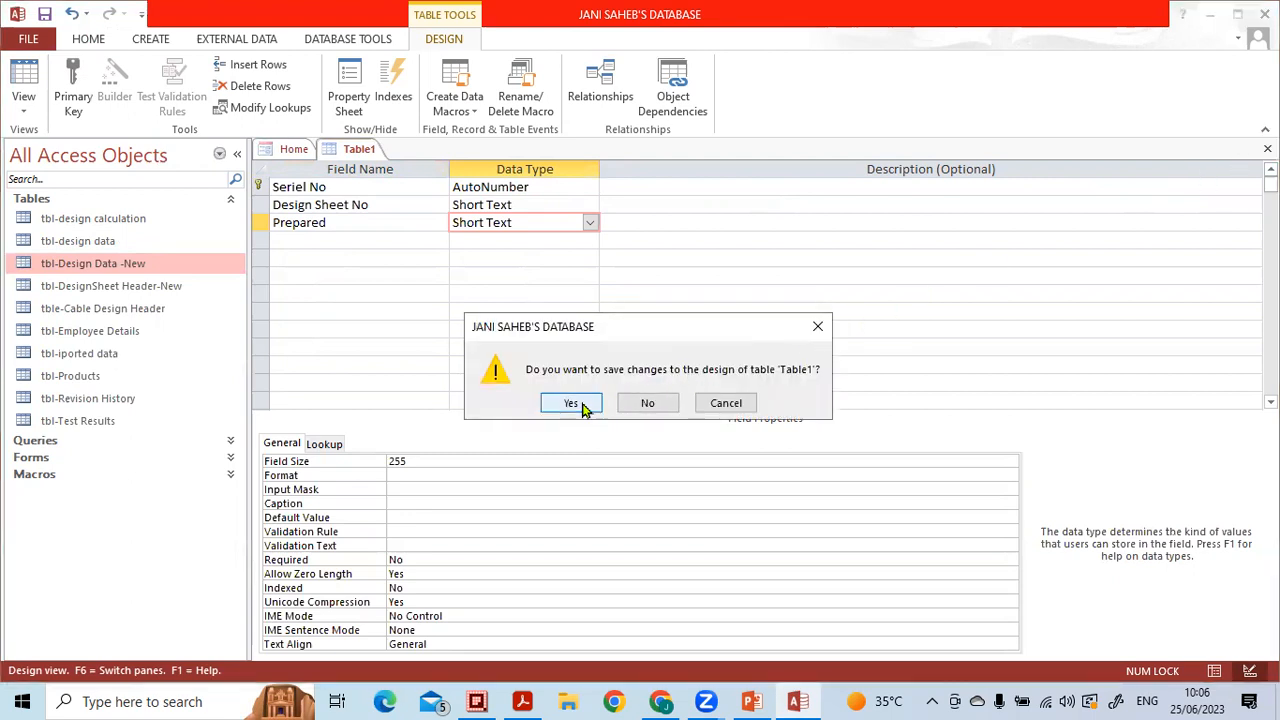
{"action": "left_click", "coordinate": [572, 403]}
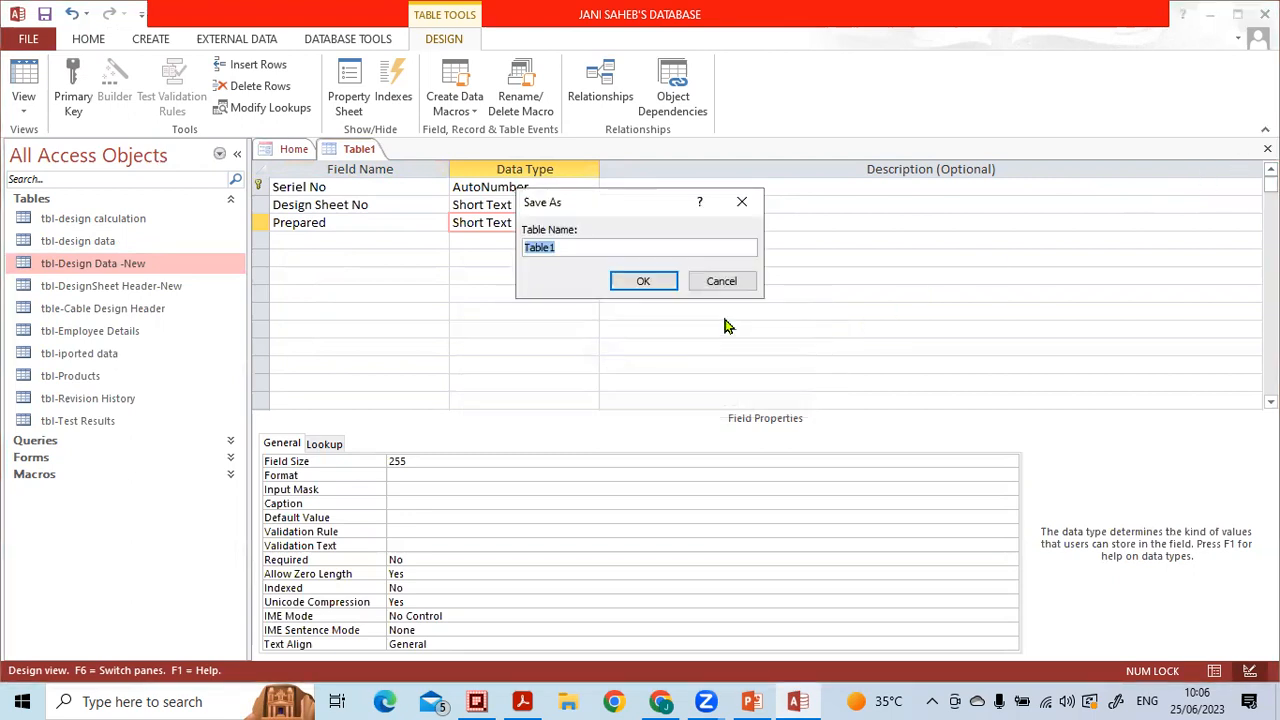
{"action": "type", "text": "tbl"}
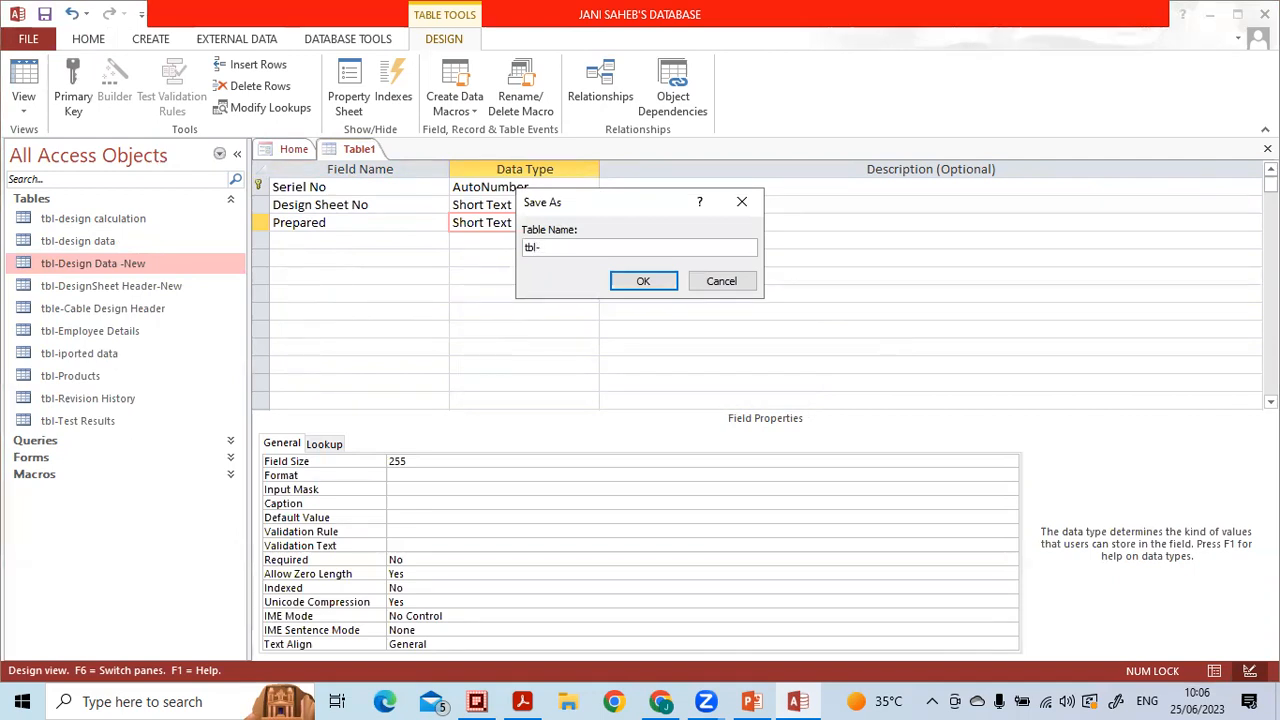
{"action": "type", "text": "-c"}
{"action": "key", "text": "Caps_Lock"}
{"action": "key", "text": "Caps_Lock"}
{"action": "type", "text": "reator"}
{"action": "key", "text": "Return"}
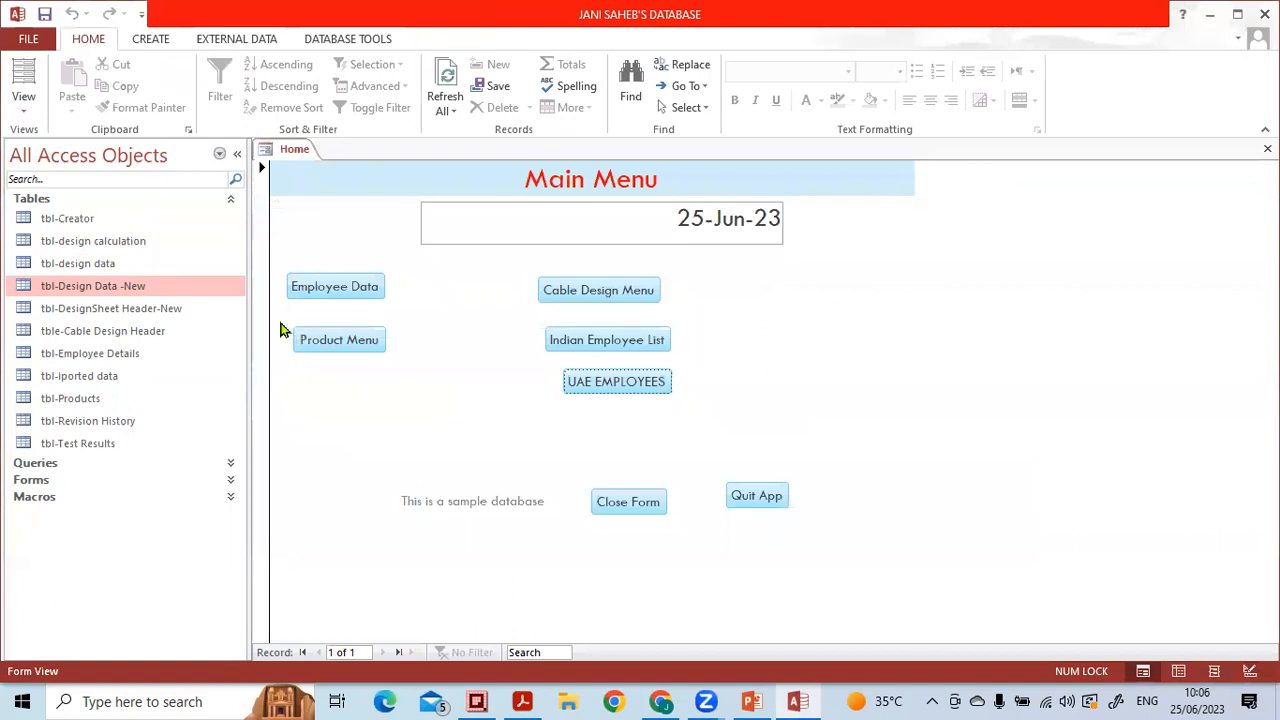
- Open tbl-Creator, fit the Design Sheet No column to its heading, and close the table with the layout saved
{"action": "left_click", "coordinate": [128, 222]}
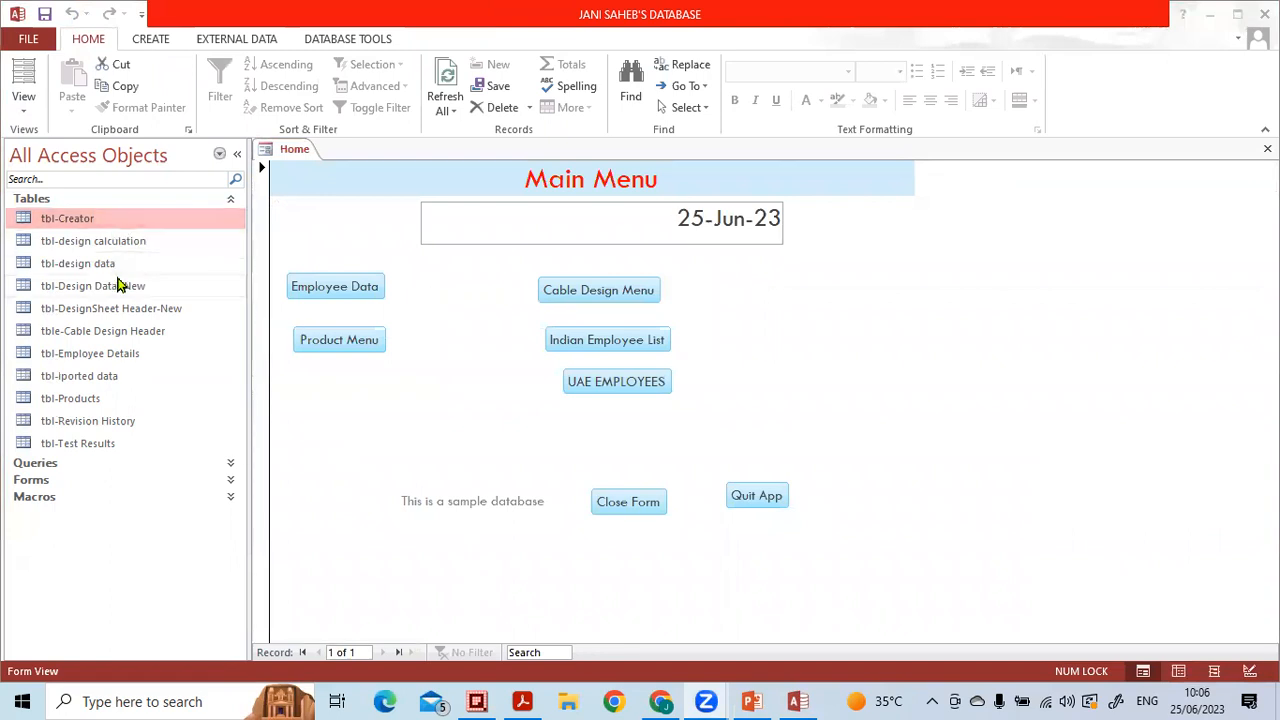
{"action": "double_click", "coordinate": [100, 220]}
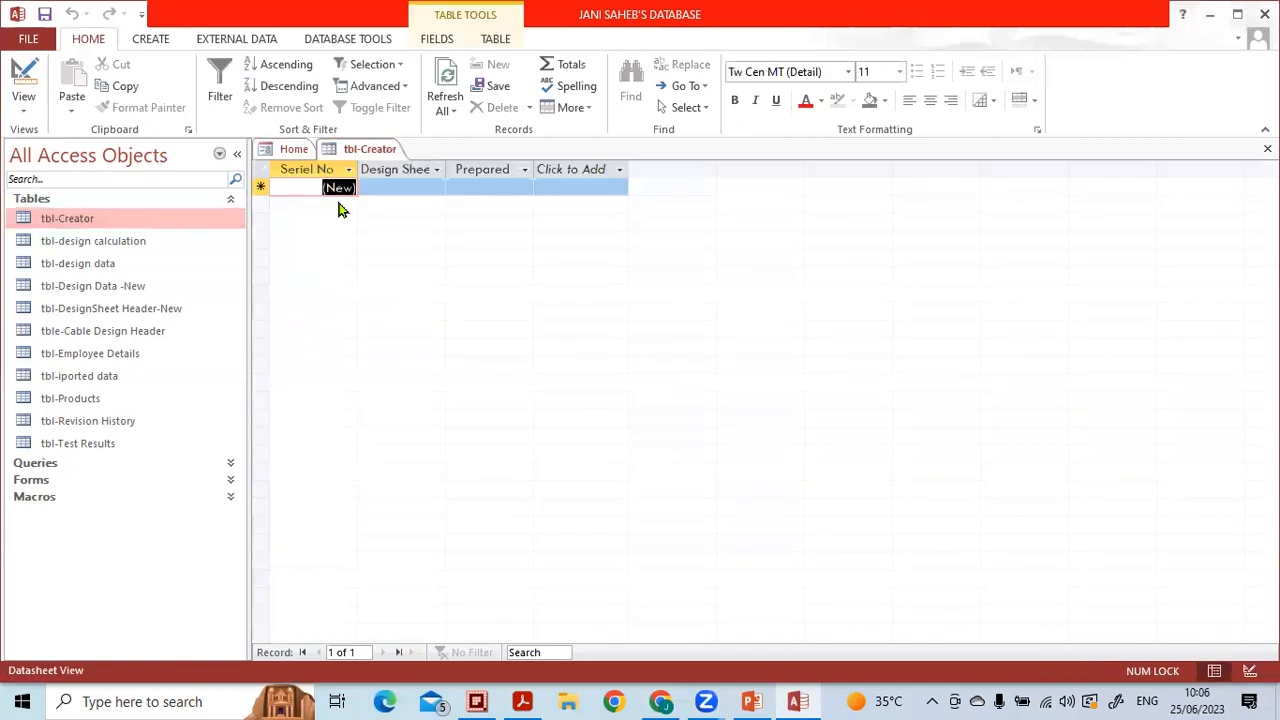
{"action": "double_click", "coordinate": [446, 165]}
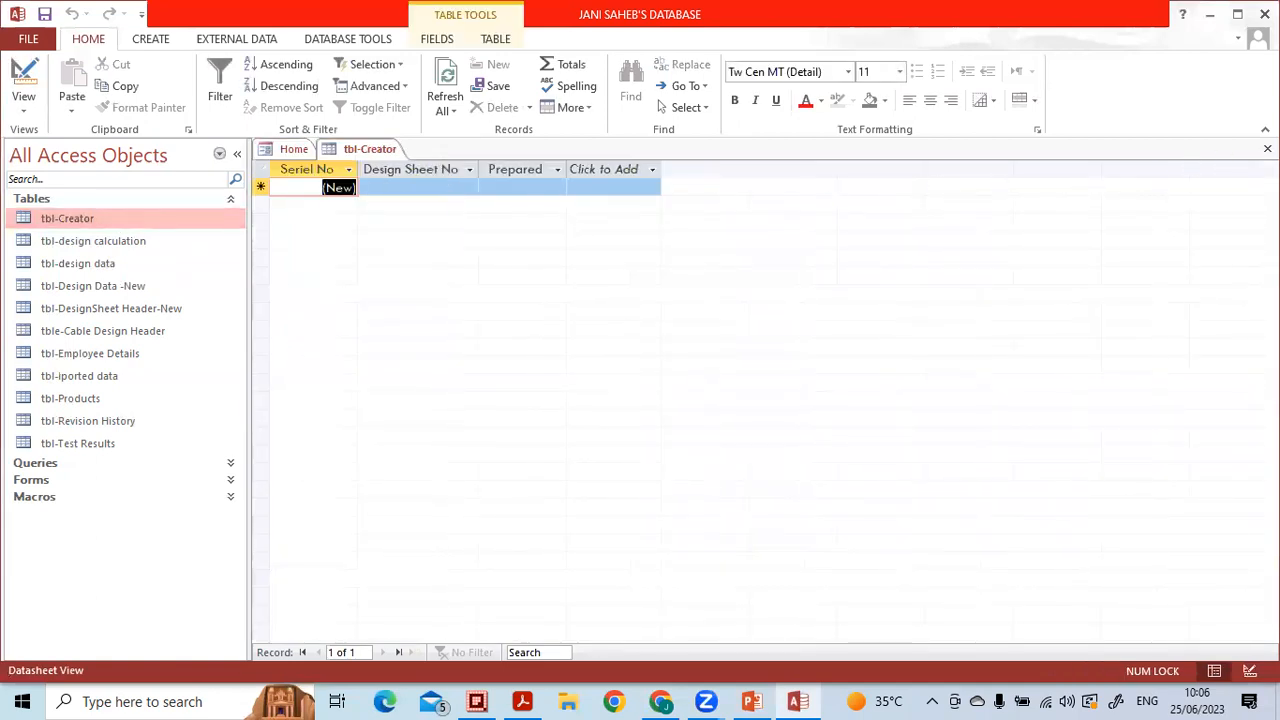
{"action": "left_click", "coordinate": [1267, 148]}
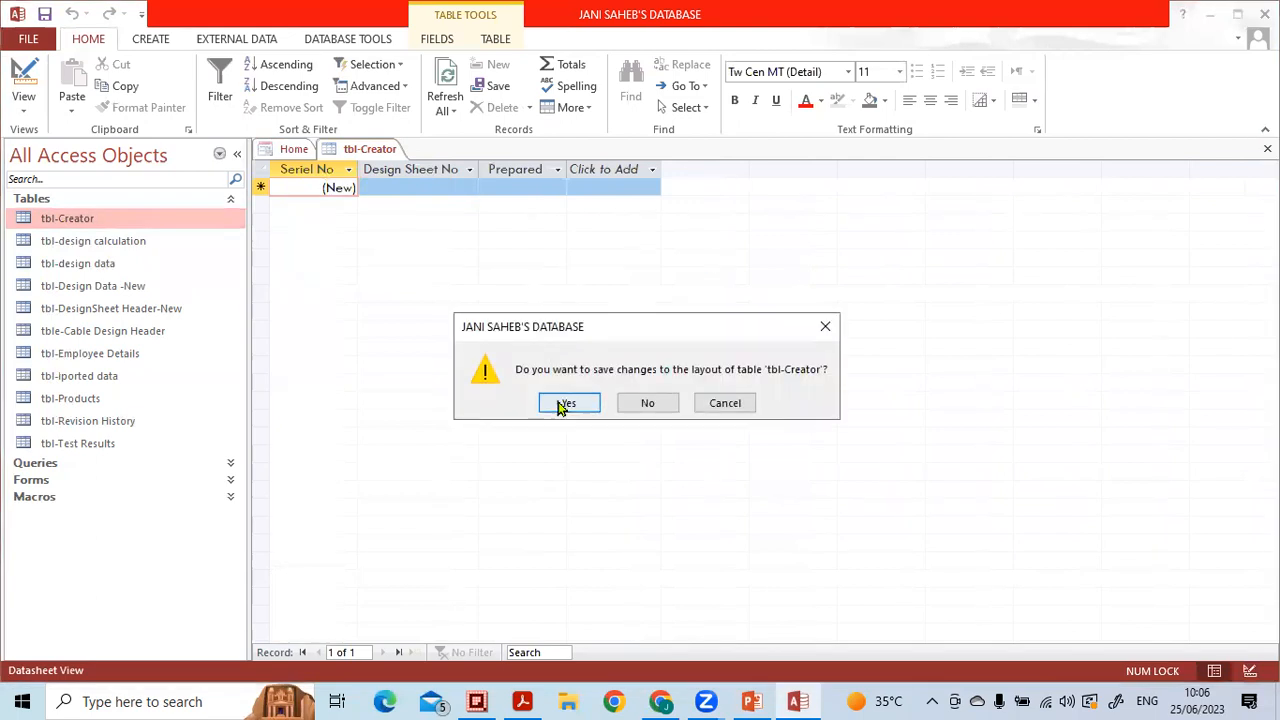
{"action": "left_click", "coordinate": [569, 401]}
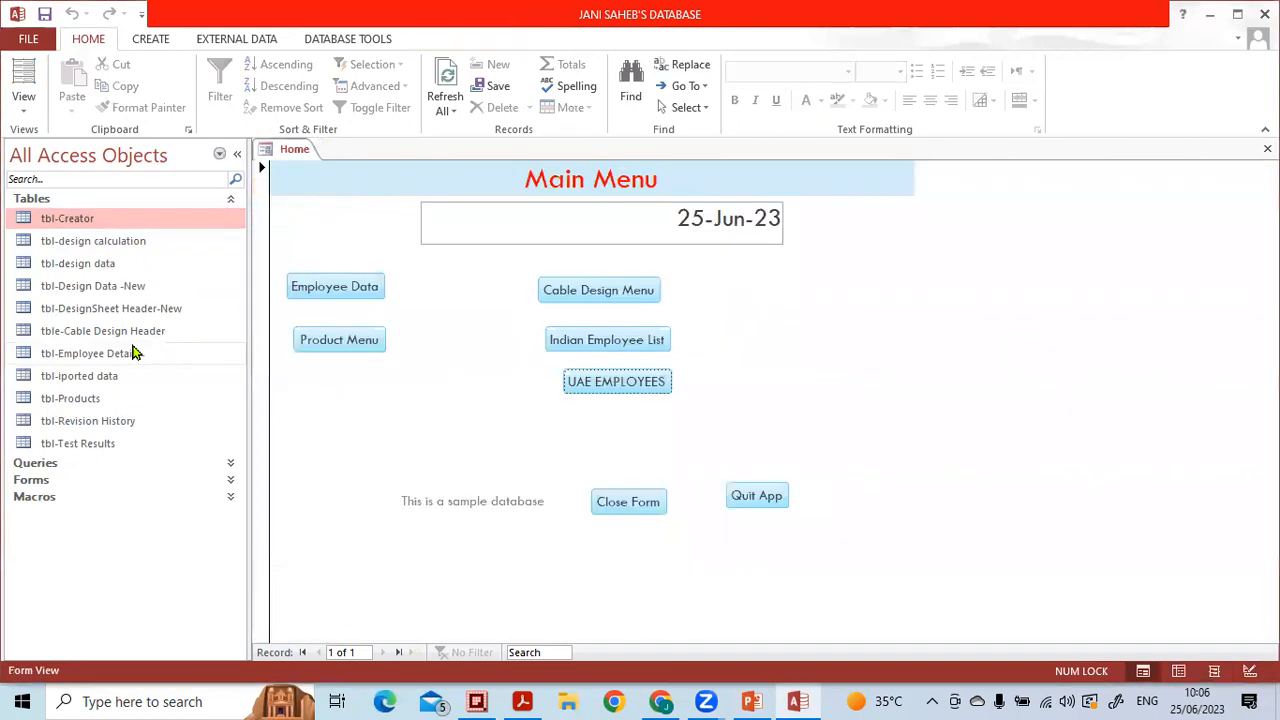
- Review the Design Sheet No, Cable Code and Cable Descreption columns of tbl-DesignSheet Header-New, and close the table
{"action": "double_click", "coordinate": [88, 310]}
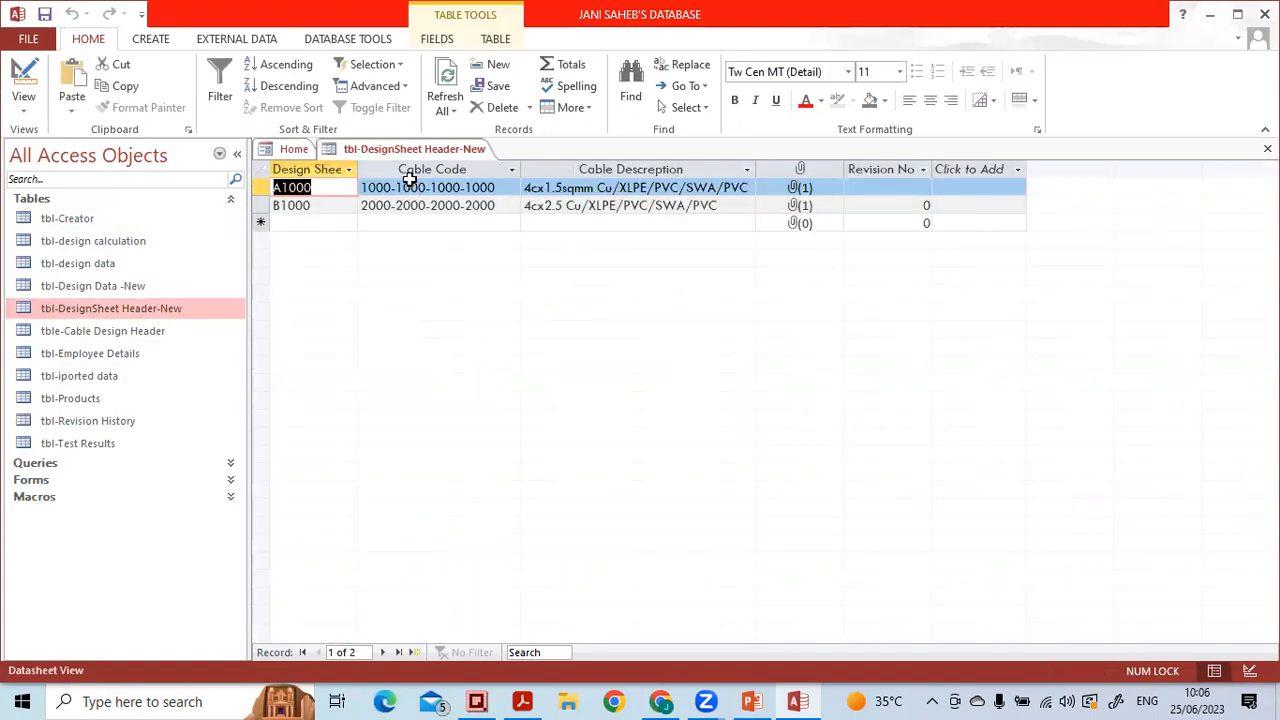
{"action": "left_click", "coordinate": [327, 175]}
{"action": "left_click", "coordinate": [386, 172]}
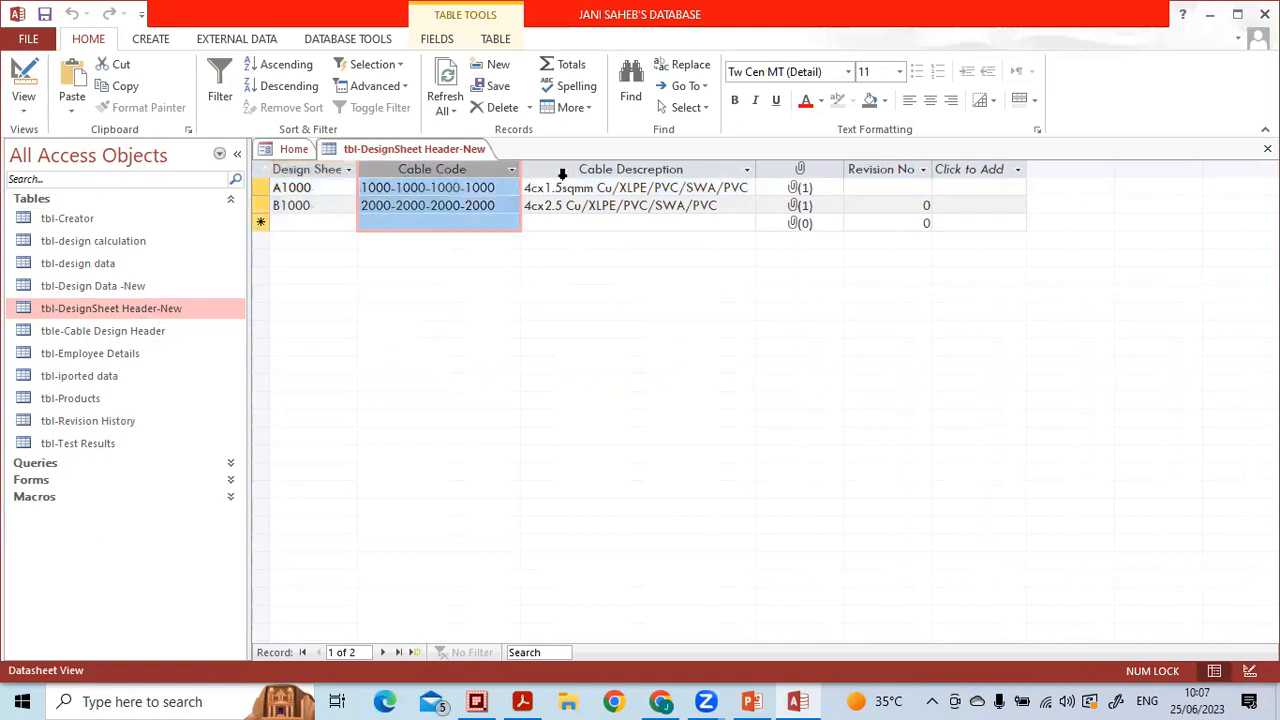
{"action": "left_click", "coordinate": [630, 172]}
{"action": "left_click", "coordinate": [1267, 148]}
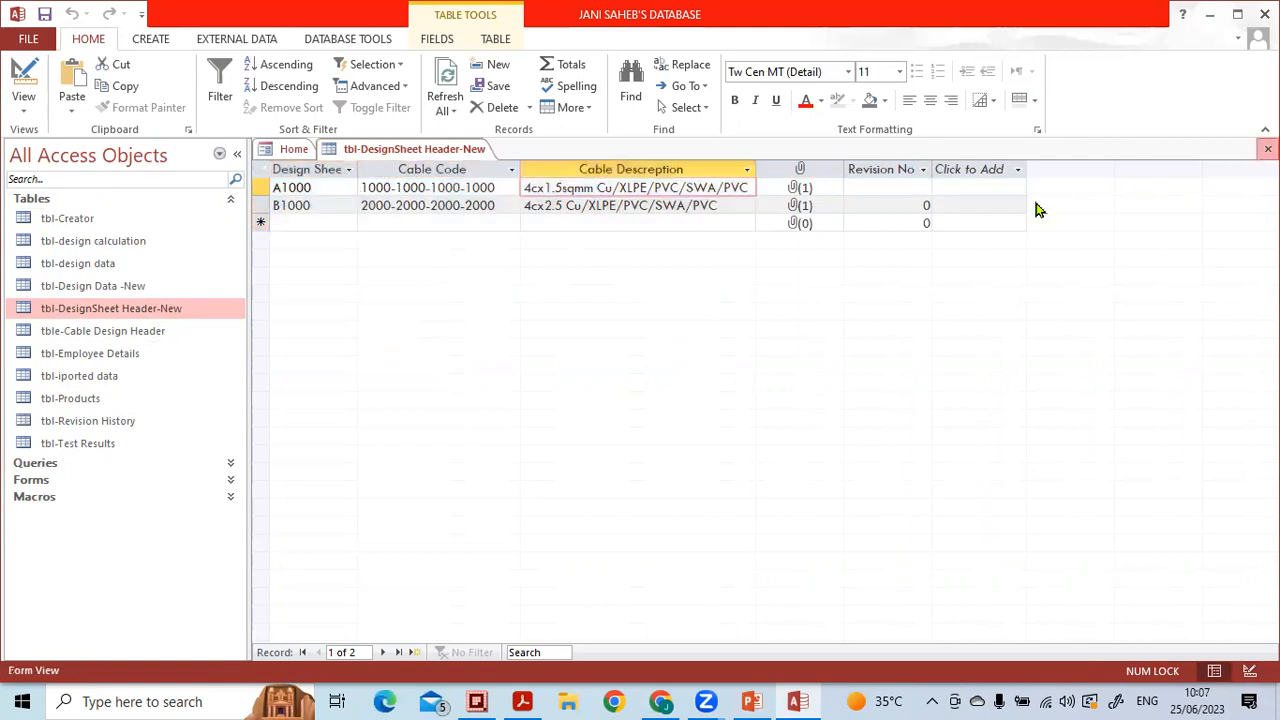
- Open tbl-Design Data -New and move the Design Sheet No column ahead of Type Of Cable
{"action": "left_click", "coordinate": [112, 293]}
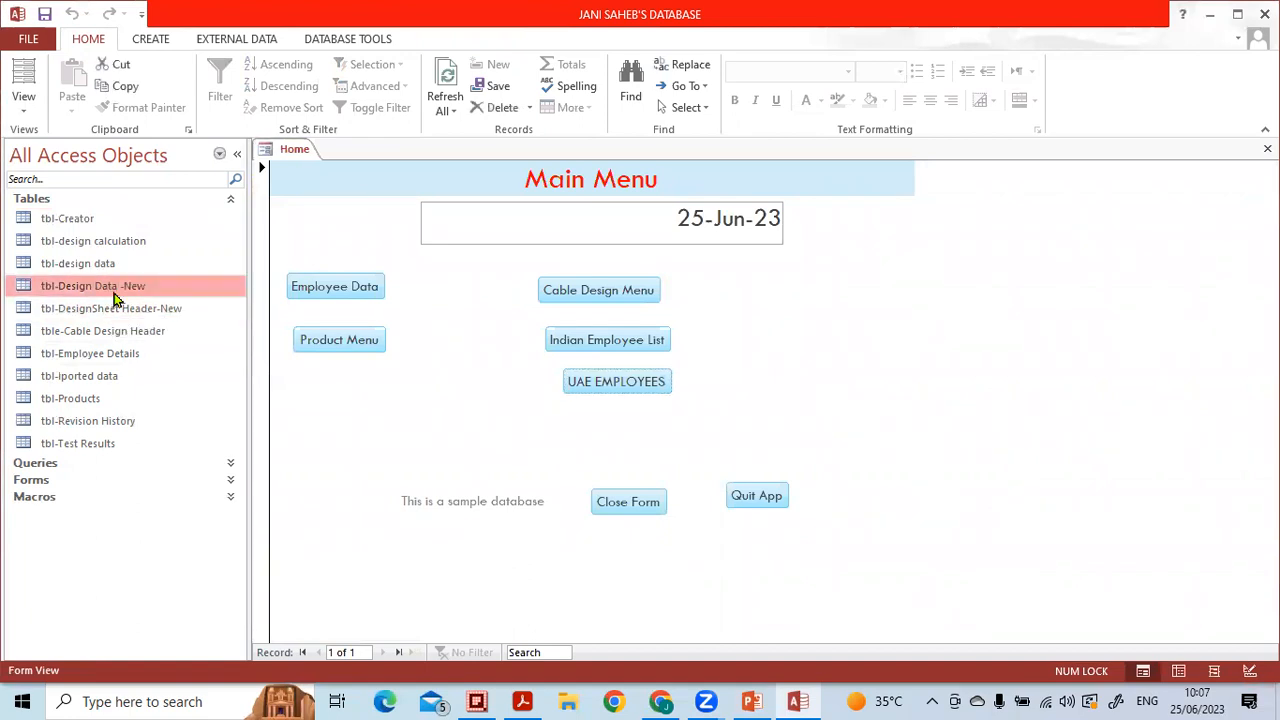
{"action": "double_click", "coordinate": [115, 294]}
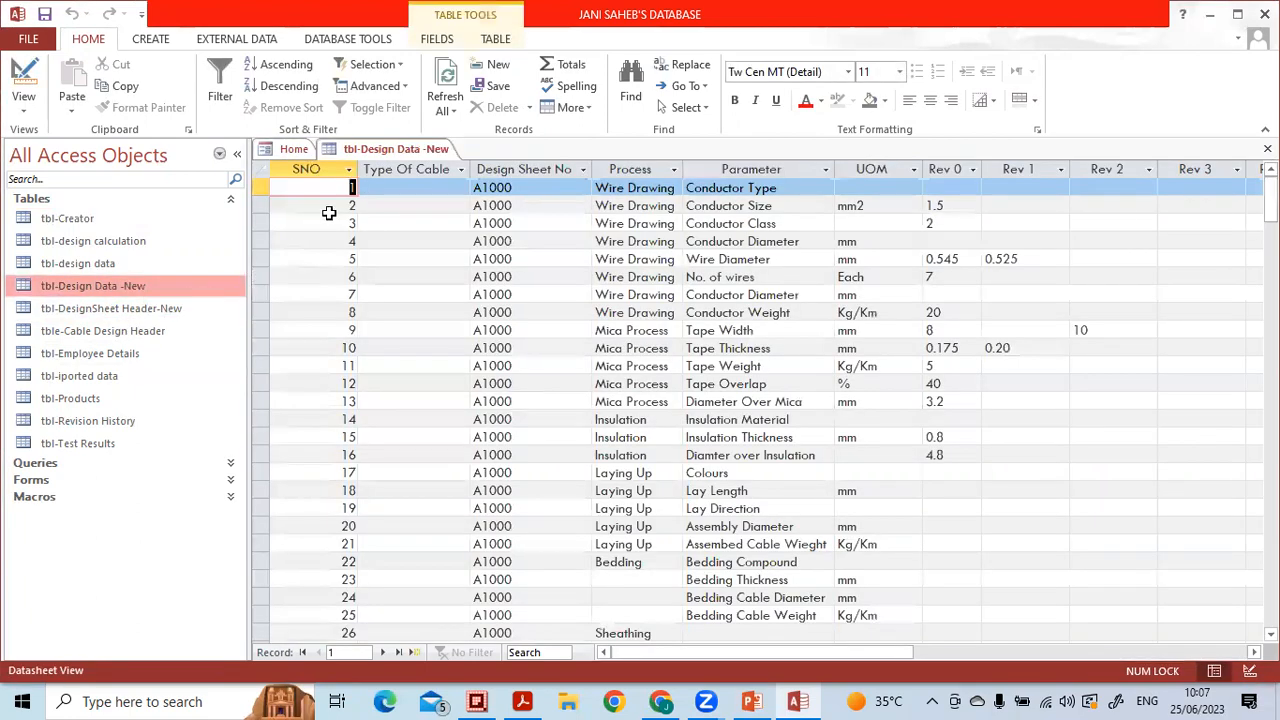
{"action": "left_click", "coordinate": [505, 169]}
{"action": "left_click_drag", "start_coordinate": [522, 172], "coordinate": [440, 204]}
{"action": "left_click", "coordinate": [425, 221]}
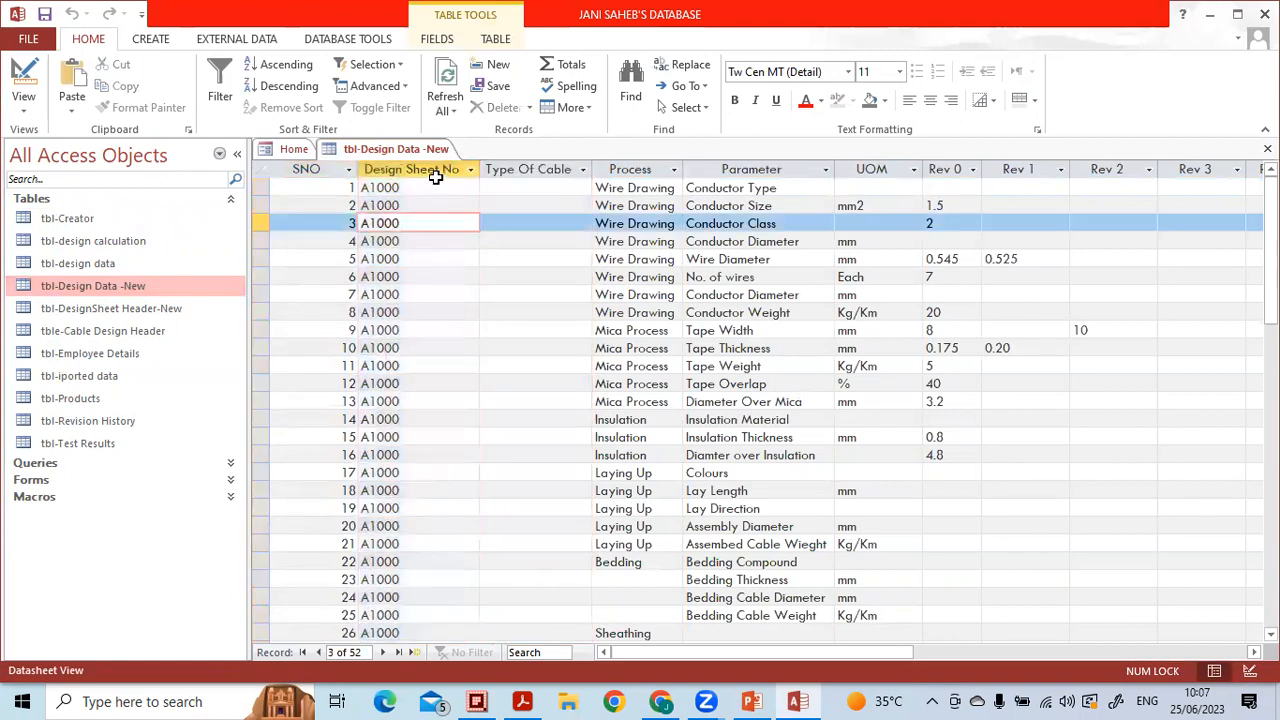
- Check the Type Of Cable and Process columns, and close tbl-Design Data -New with its layout changes saved
{"action": "left_click", "coordinate": [502, 172]}
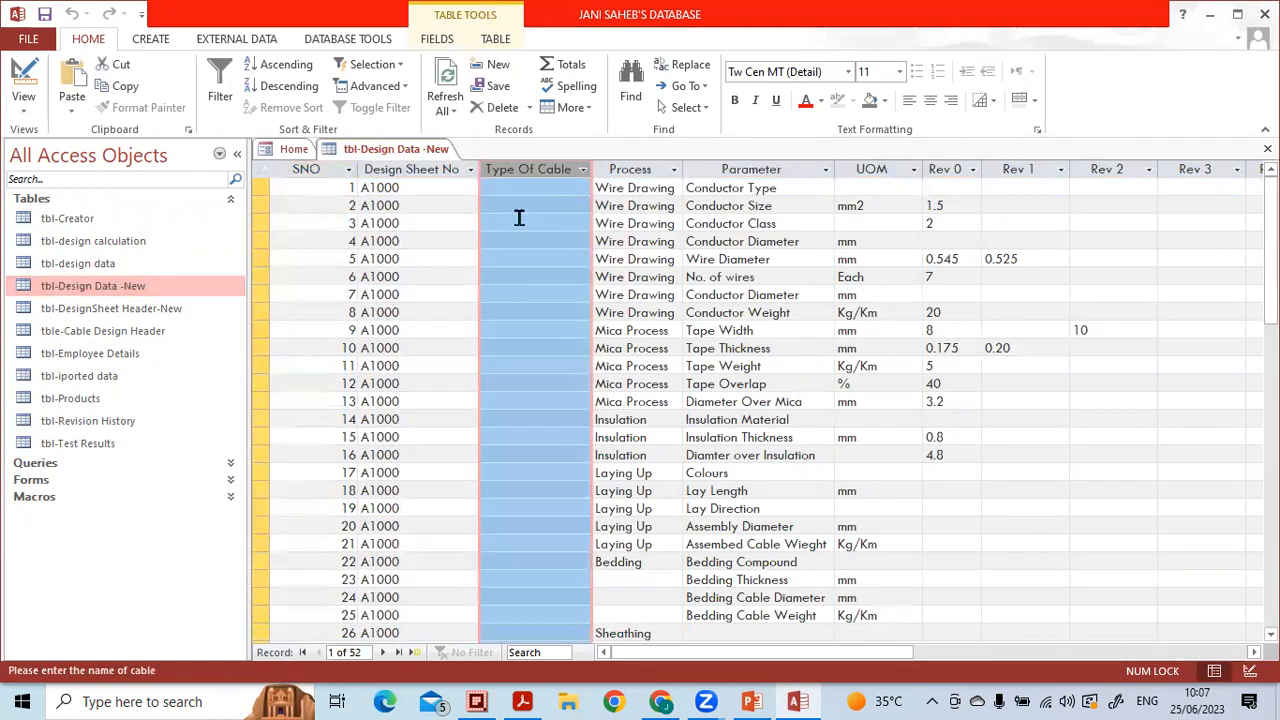
{"action": "left_click", "coordinate": [648, 171]}
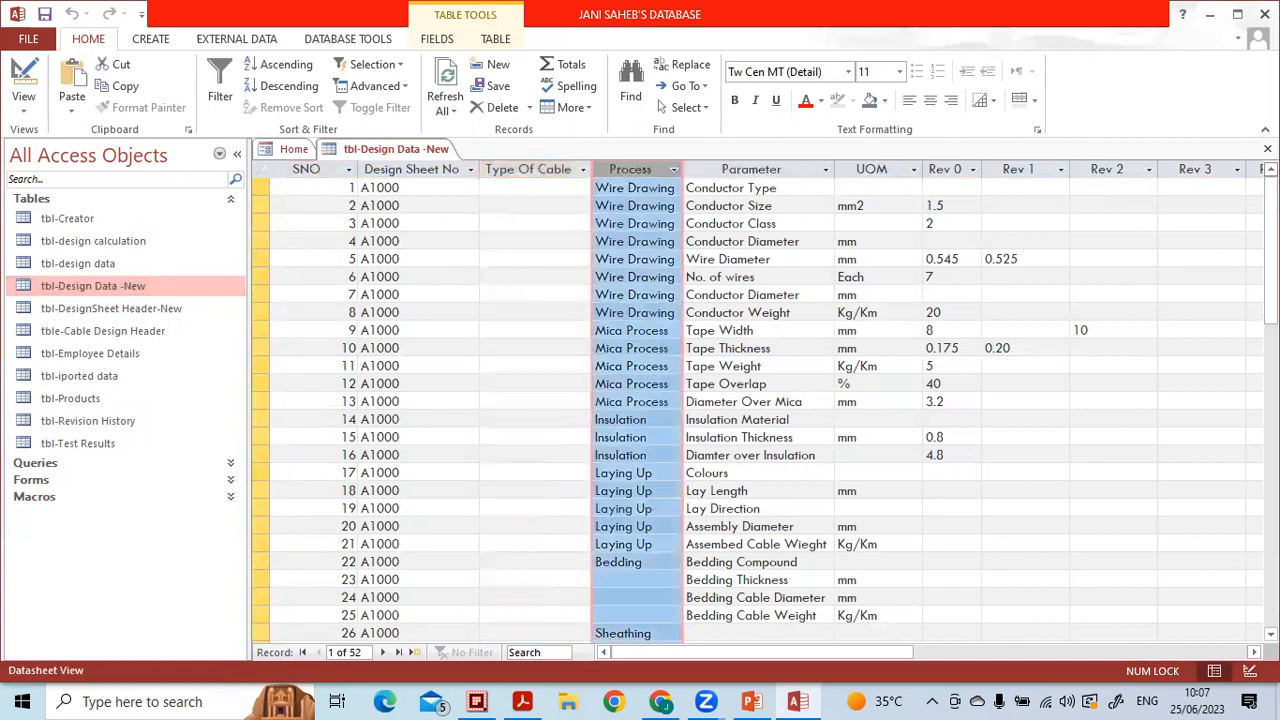
{"action": "left_click", "coordinate": [1267, 148]}
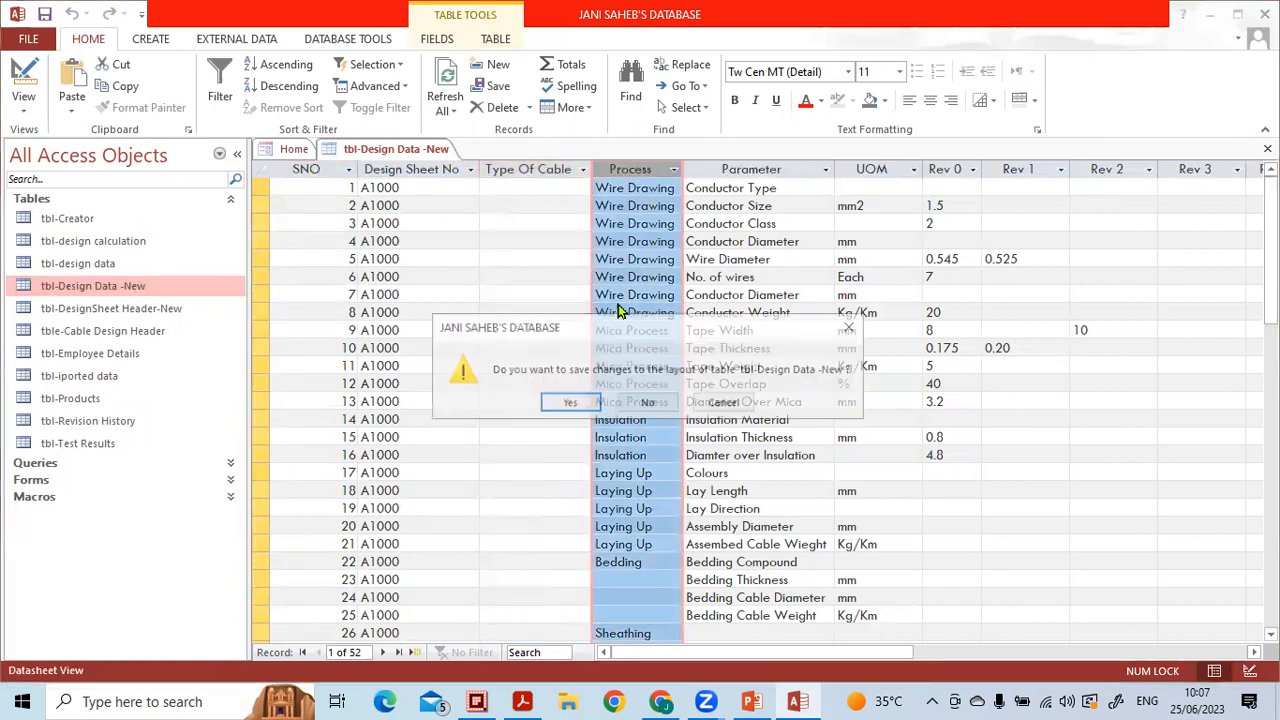
{"action": "left_click", "coordinate": [556, 404]}
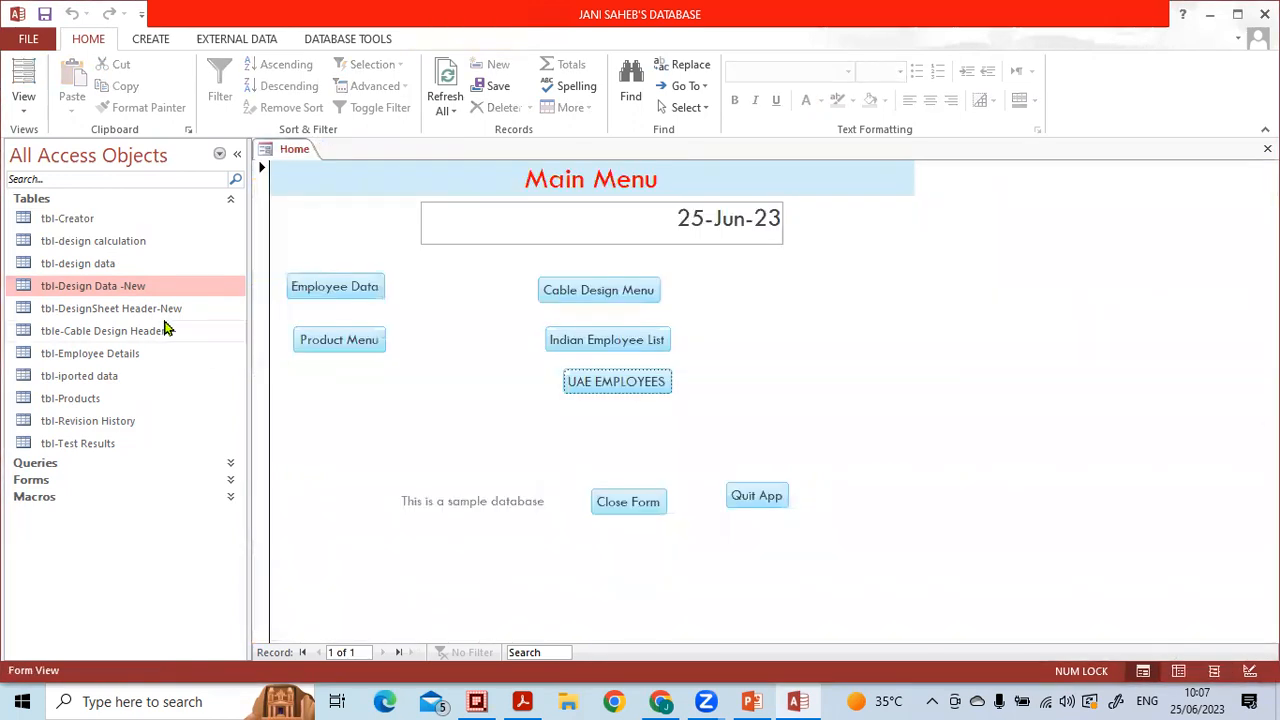
- Open tbl-DesignSheet Header-New, check its Design Sheet No column, and close the table
{"action": "double_click", "coordinate": [140, 308]}
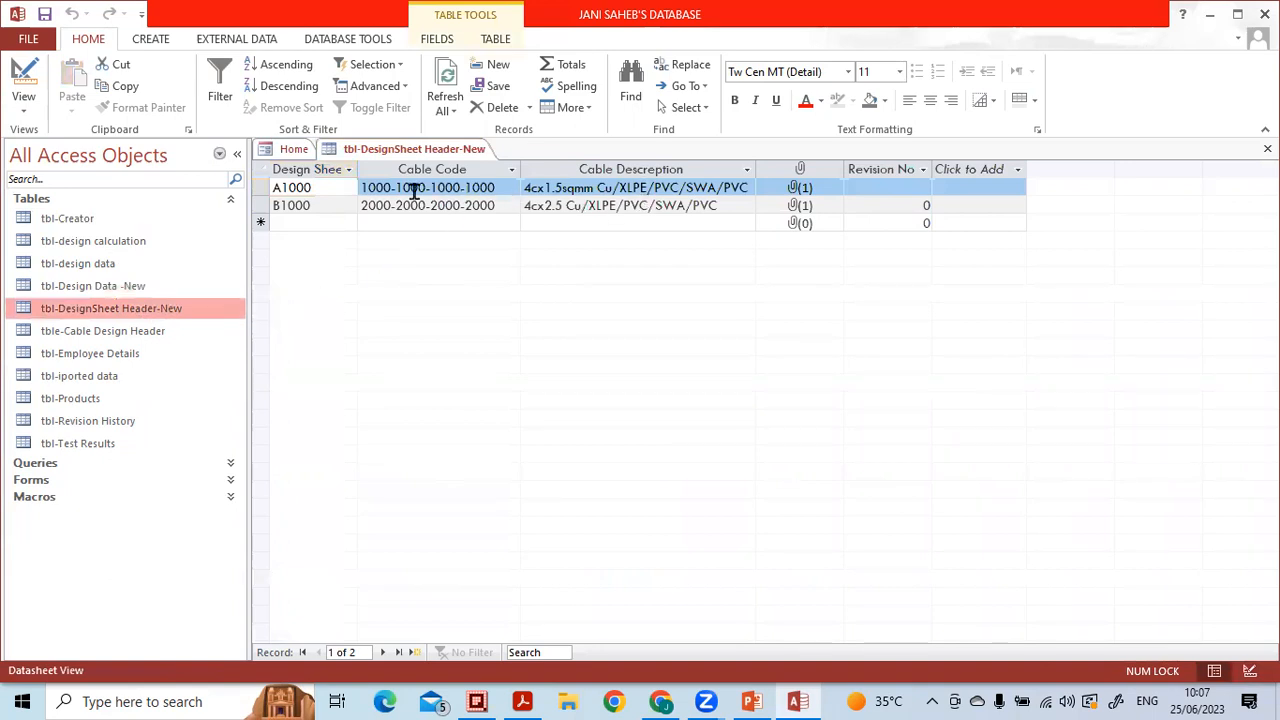
{"action": "left_click", "coordinate": [318, 167]}
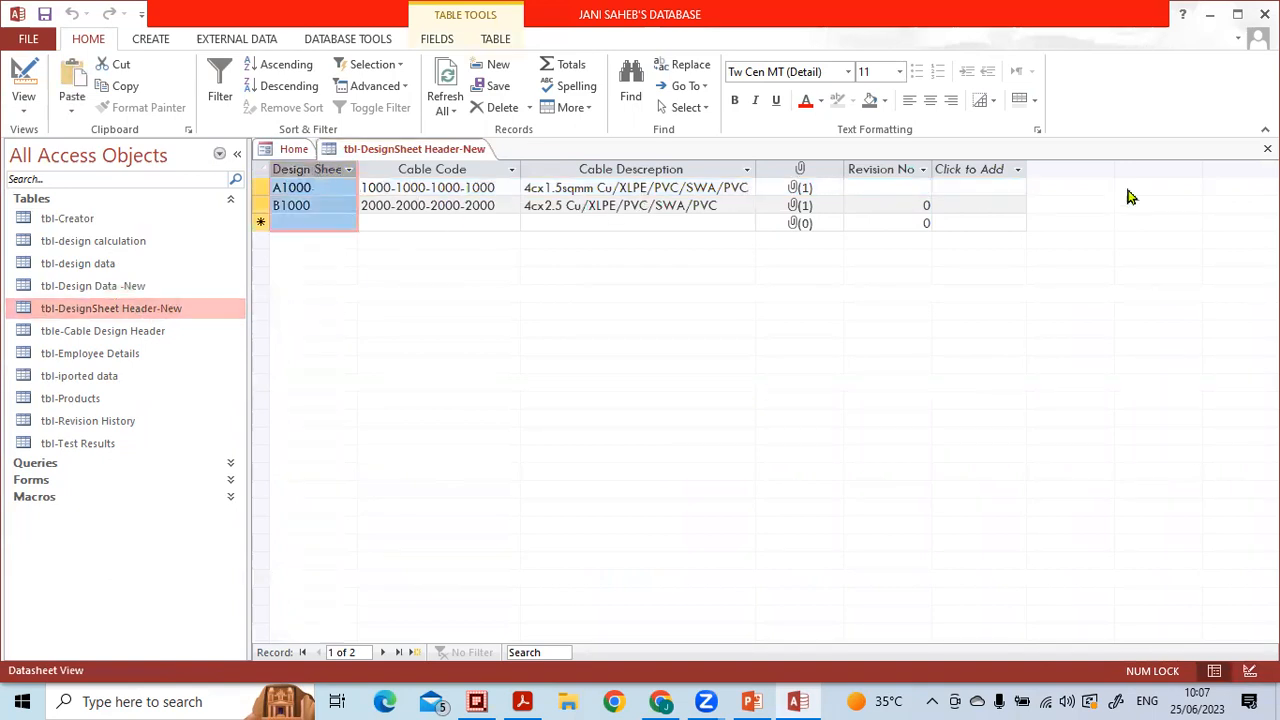
{"action": "left_click", "coordinate": [1267, 148]}
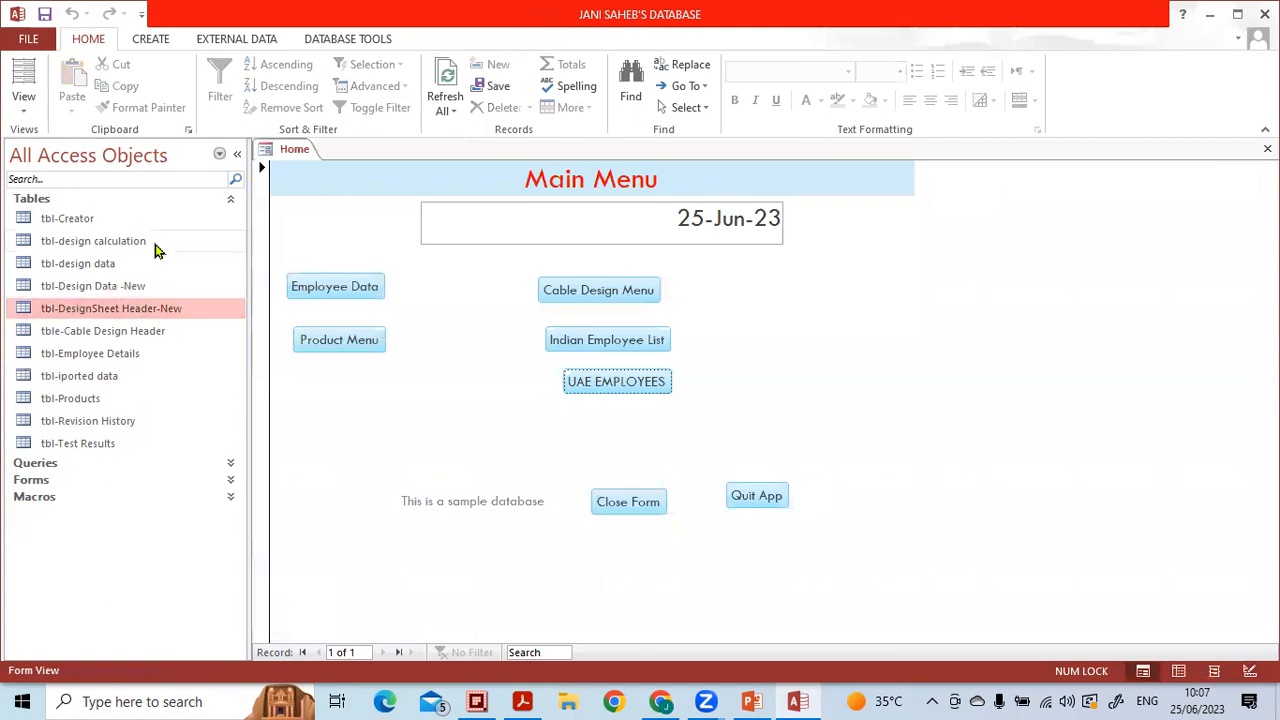
- Open the query qry-design sheet data new in Design View and collapse the object list for more room
{"action": "left_click", "coordinate": [231, 201]}
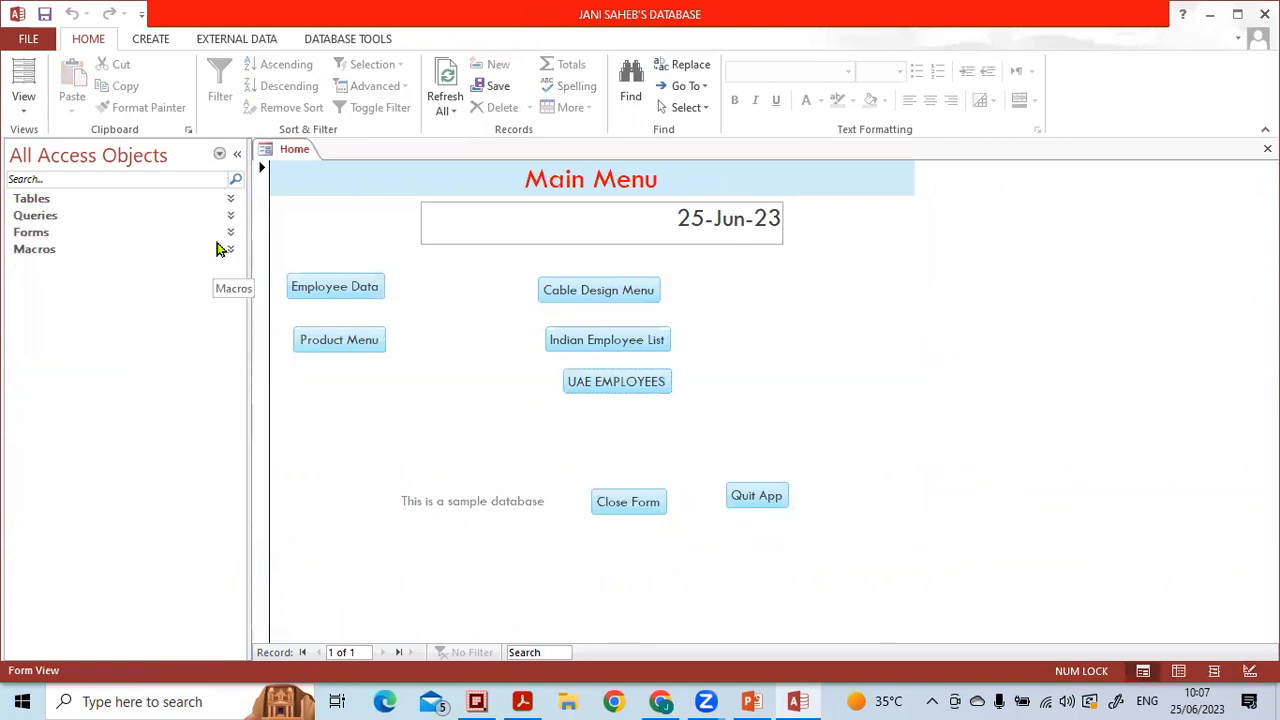
{"action": "left_click", "coordinate": [231, 216]}
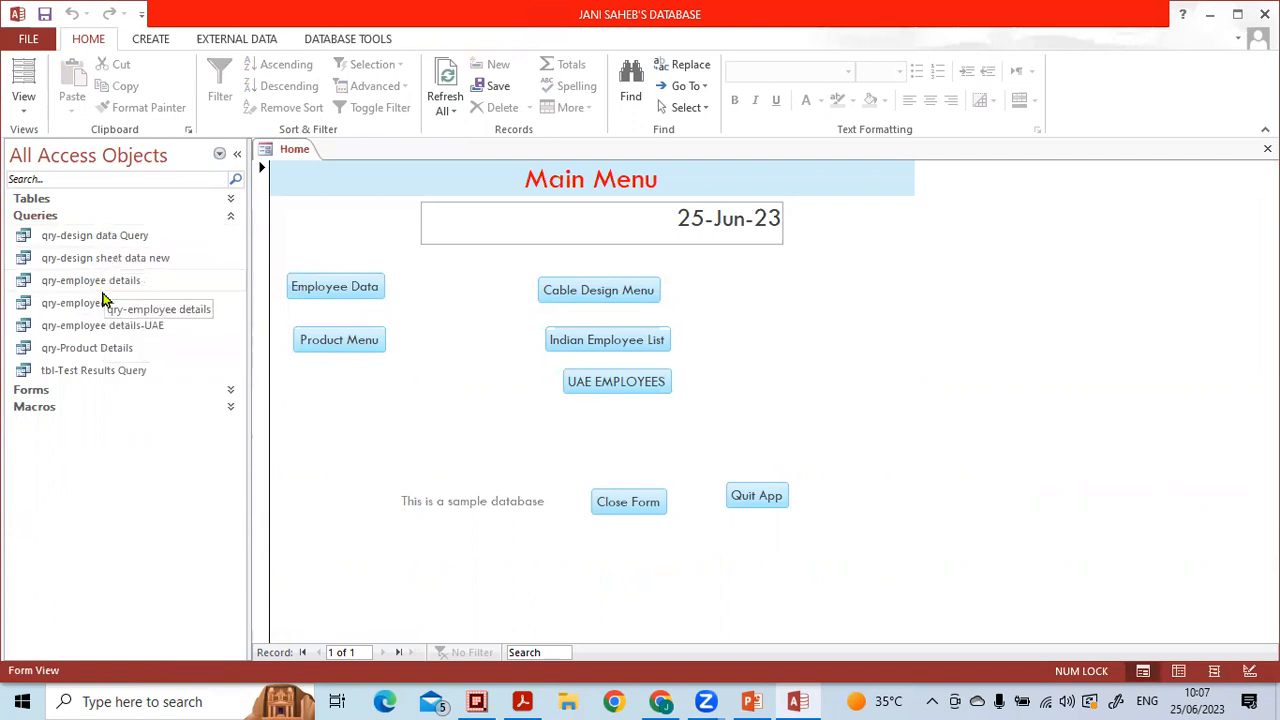
{"action": "left_click", "coordinate": [115, 260]}
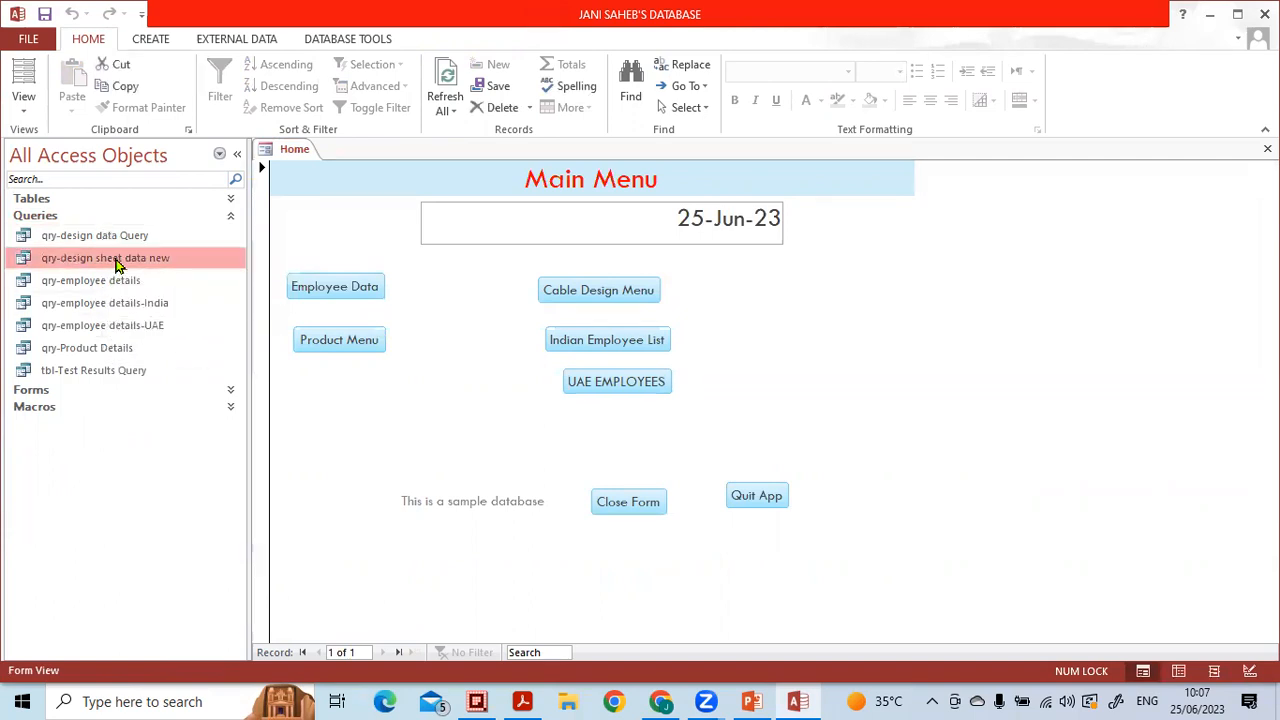
{"action": "right_click", "coordinate": [115, 260]}
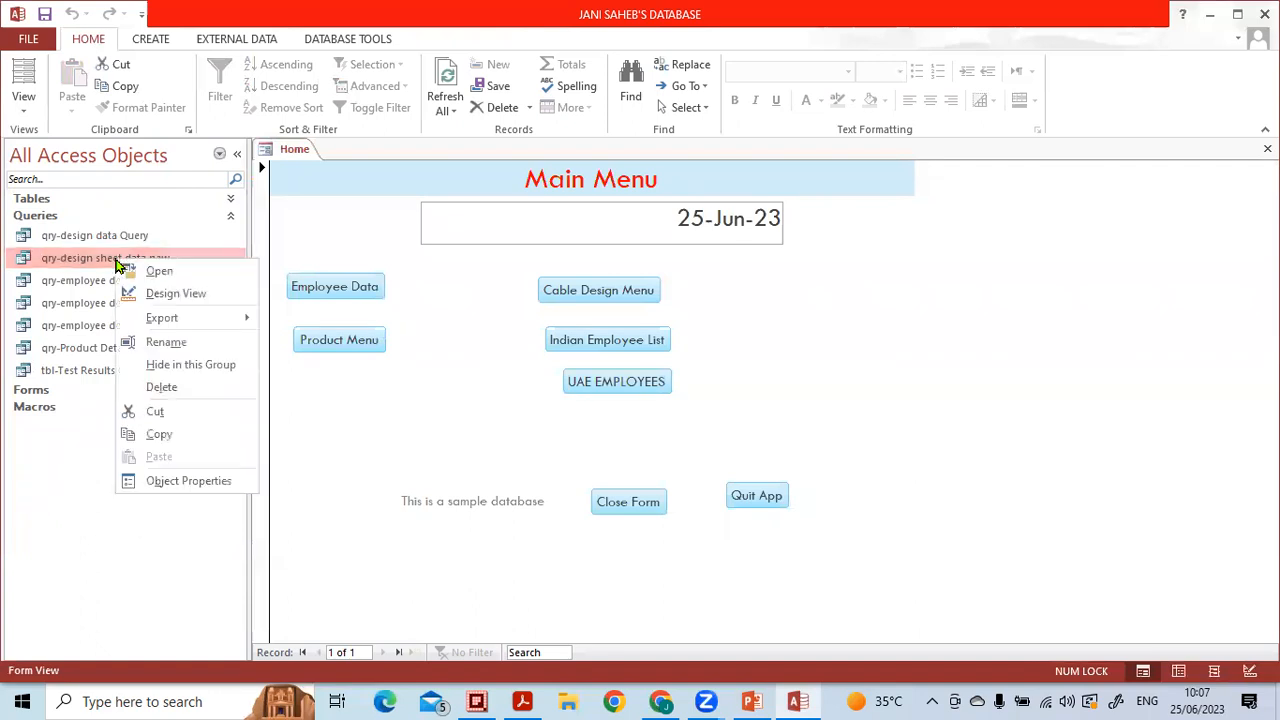
{"action": "left_click", "coordinate": [160, 291]}
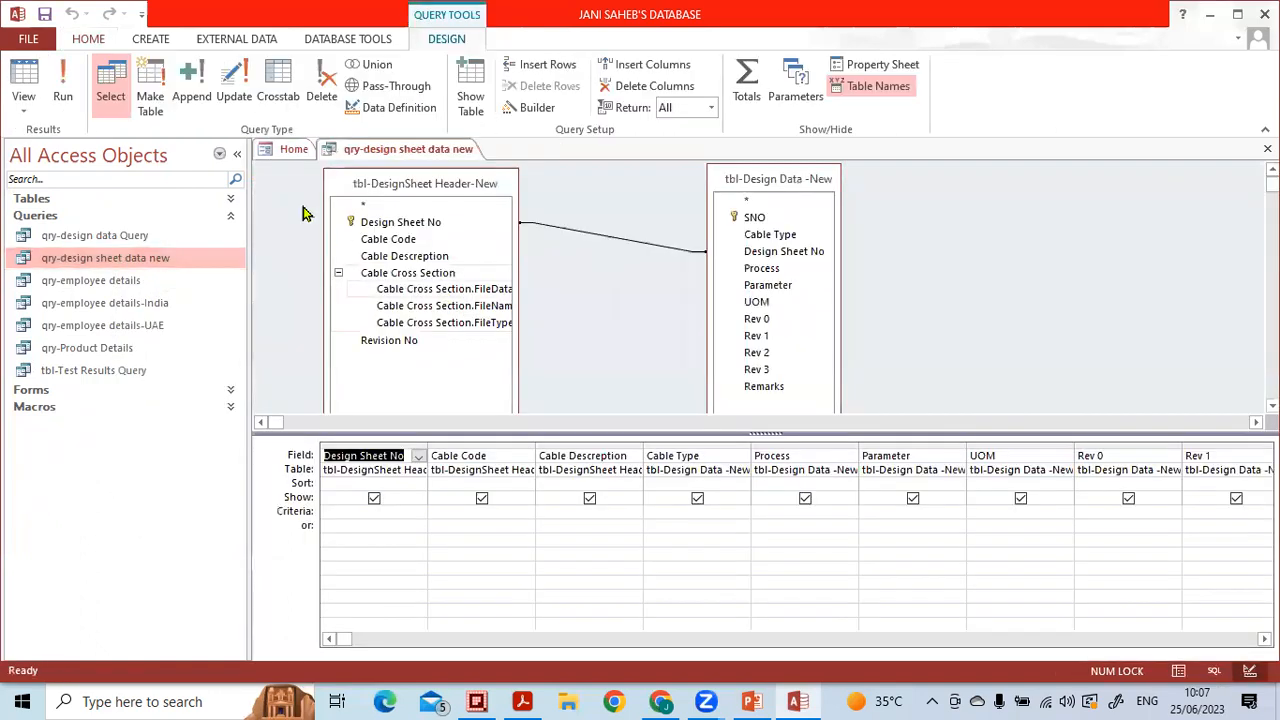
{"action": "left_click", "coordinate": [237, 153]}
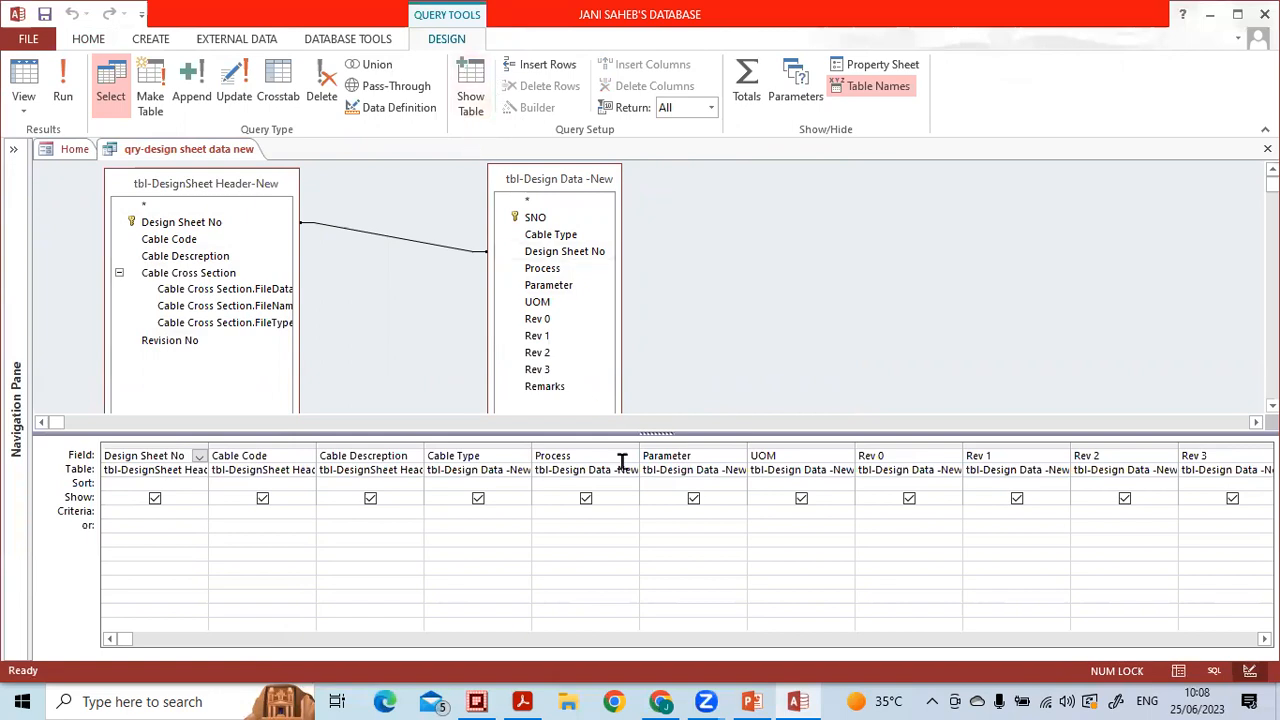
- Add the tbl-Creator table to the qry-design sheet data new query
{"action": "mouse_move", "coordinate": [498, 128]}
{"action": "left_mouse_down"}
{"action": "mouse_move", "coordinate": [470, 46]}
{"action": "mouse_move", "coordinate": [428, 110]}
{"action": "mouse_move", "coordinate": [508, 132]}
{"action": "left_mouse_up"}
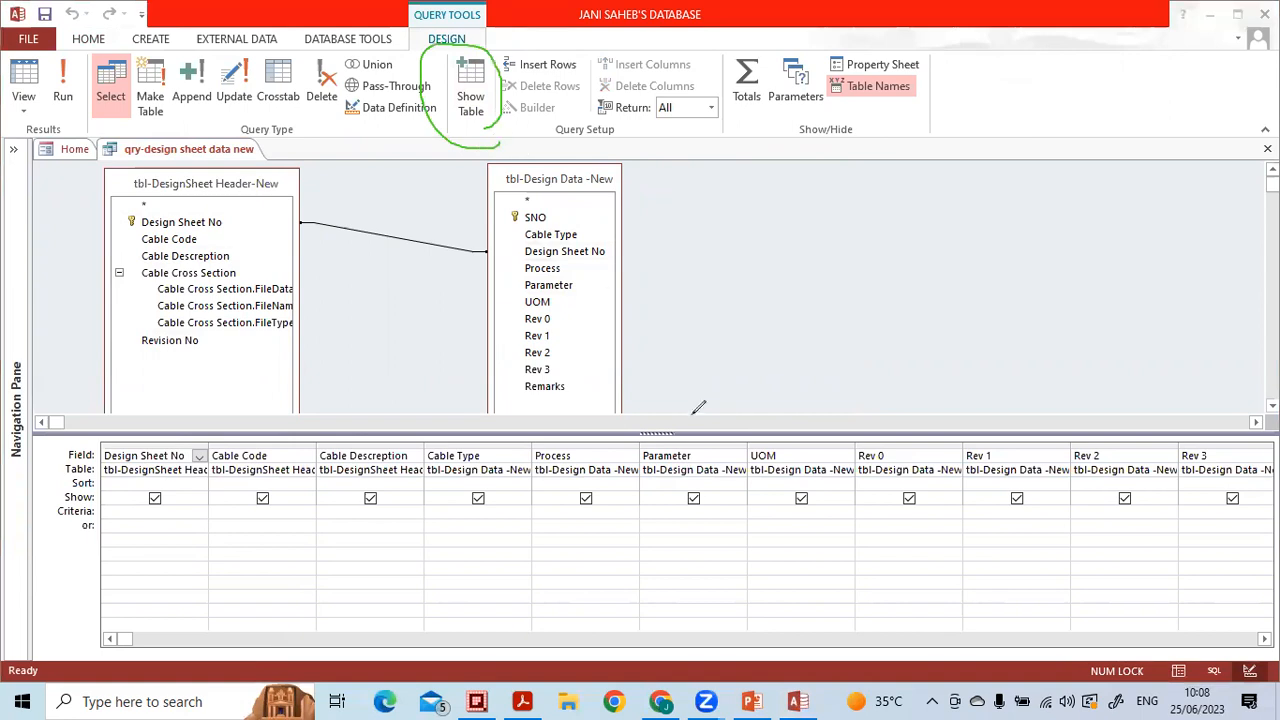
{"action": "left_click", "coordinate": [461, 42]}
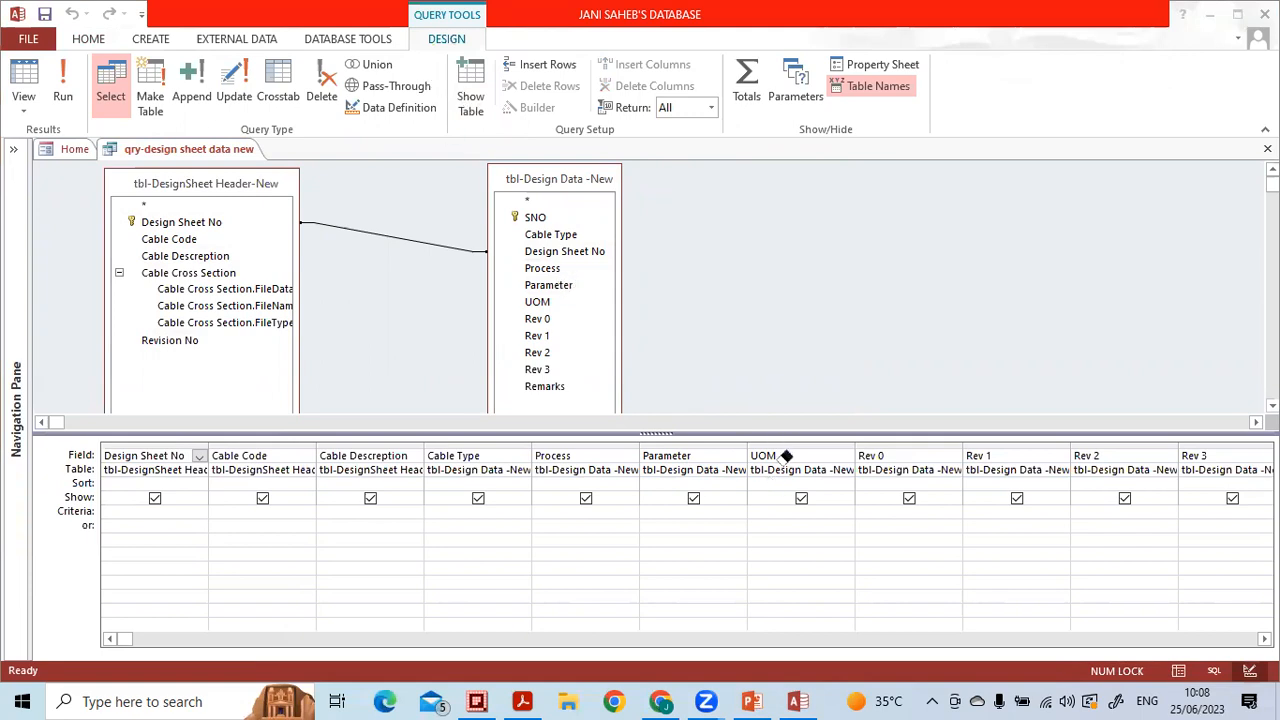
{"action": "left_click", "coordinate": [470, 93]}
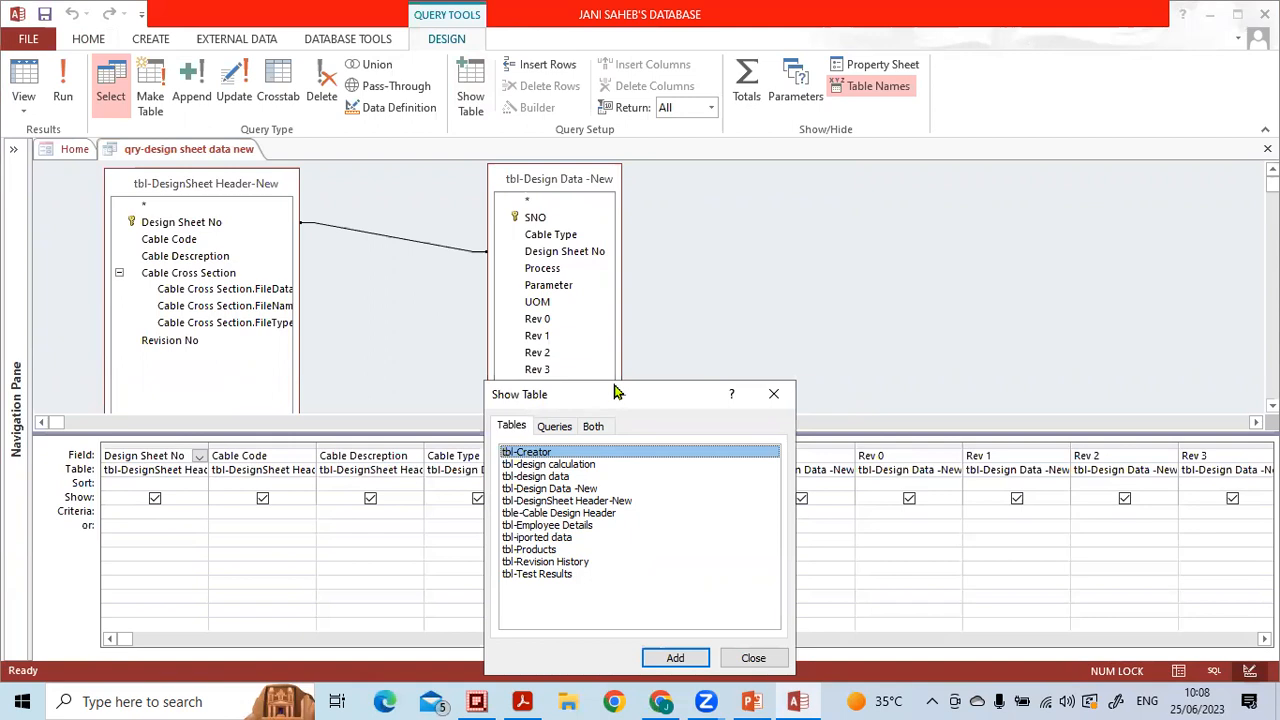
{"action": "left_click_drag", "start_coordinate": [615, 393], "coordinate": [819, 204]}
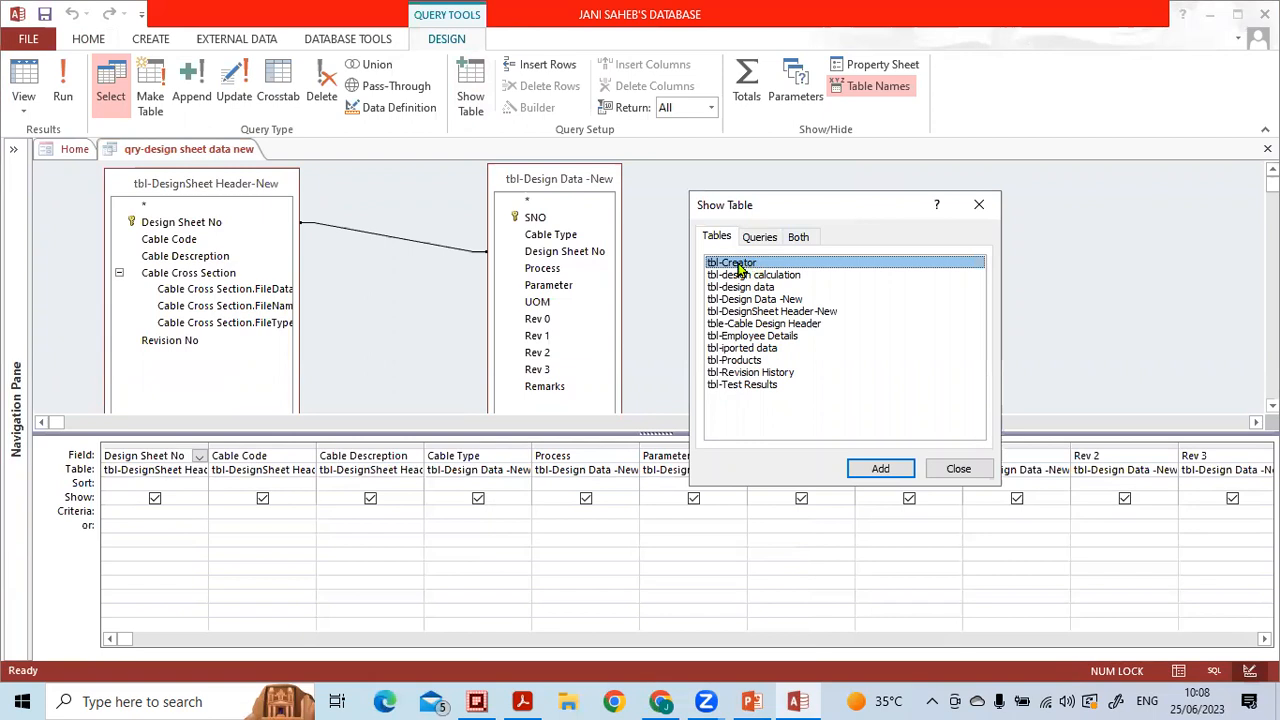
{"action": "left_click", "coordinate": [881, 468]}
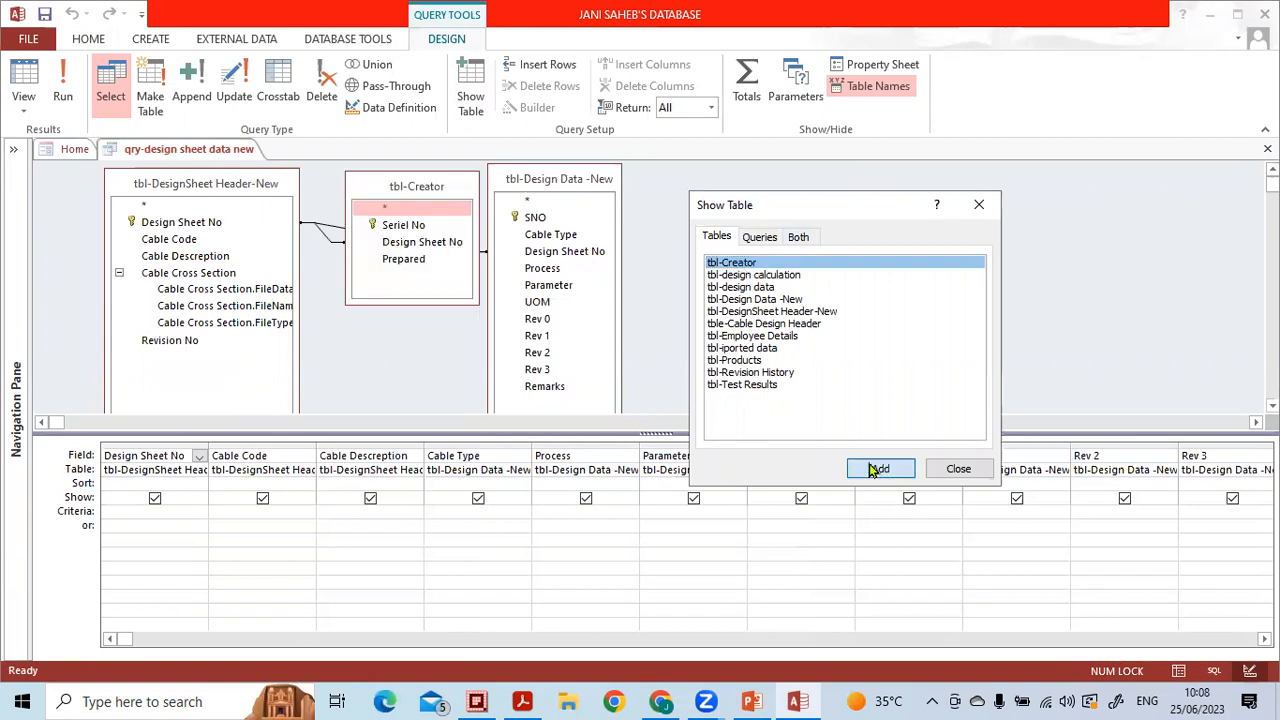
{"action": "left_click", "coordinate": [957, 469]}
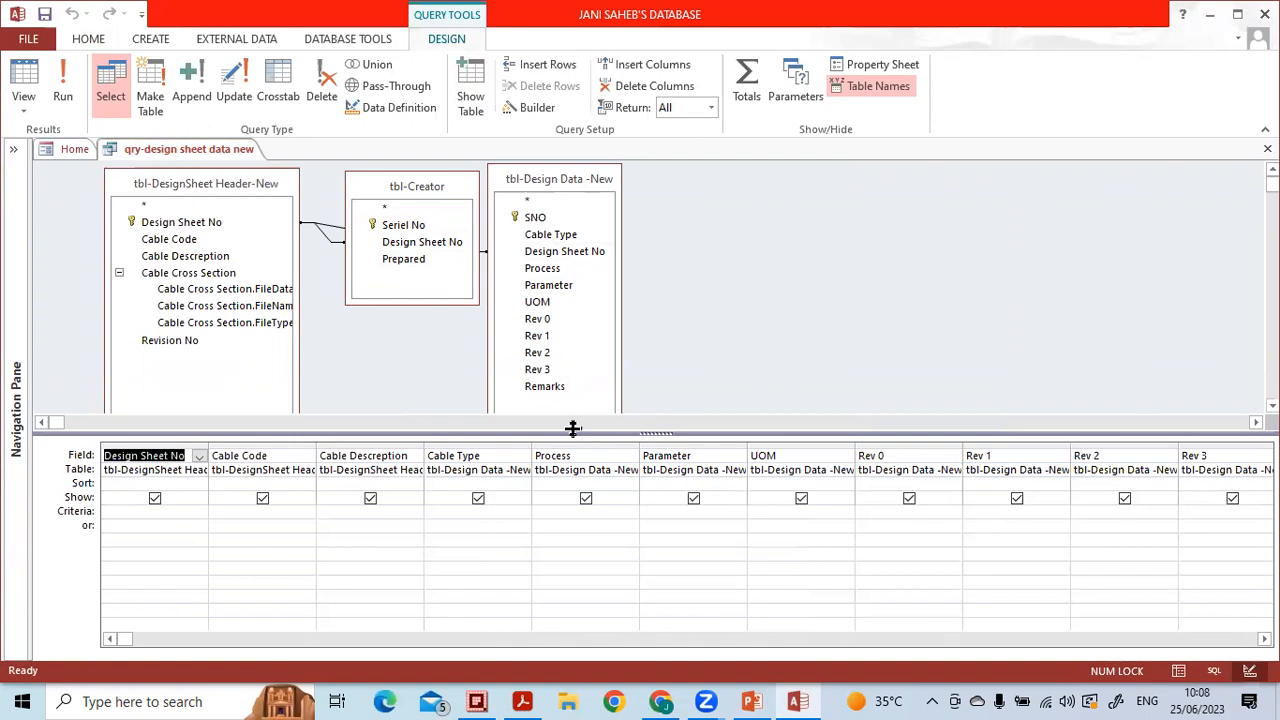
- Place tbl-Creator below tbl-Design Data -New in the query diagram and widen both tables' field lists
{"action": "left_click_drag", "start_coordinate": [574, 430], "coordinate": [570, 301]}
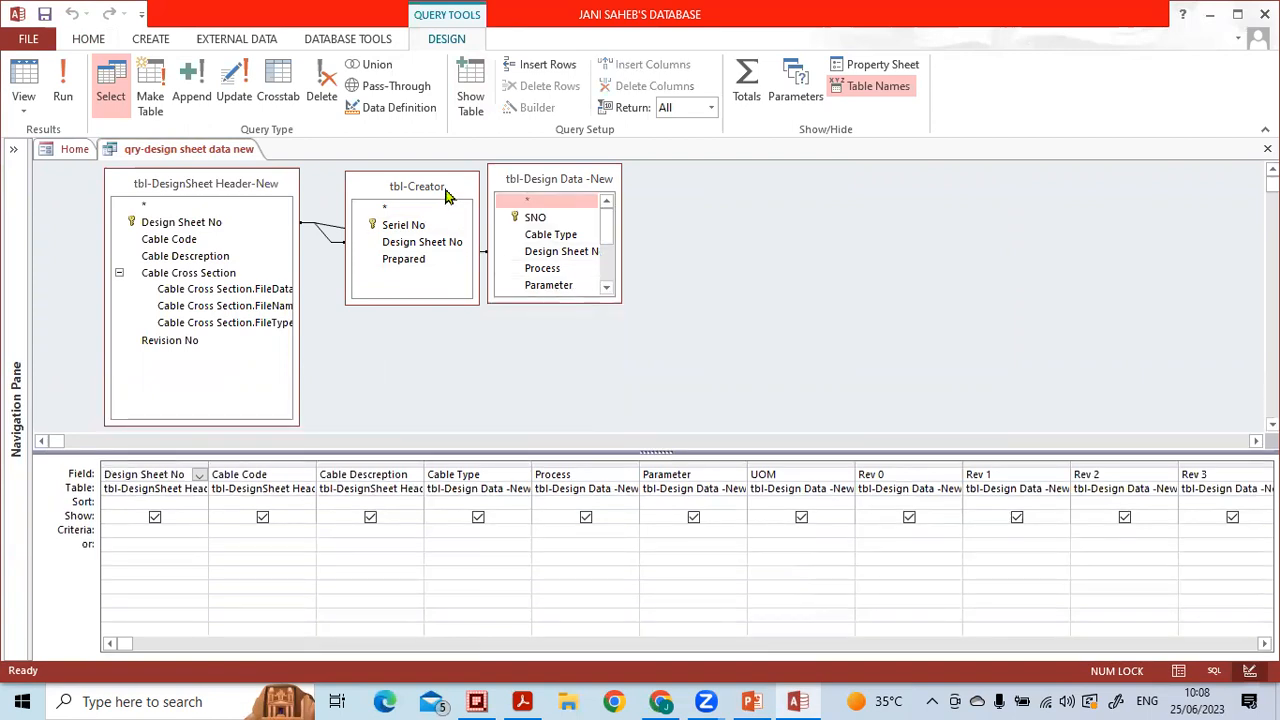
{"action": "left_click", "coordinate": [447, 210]}
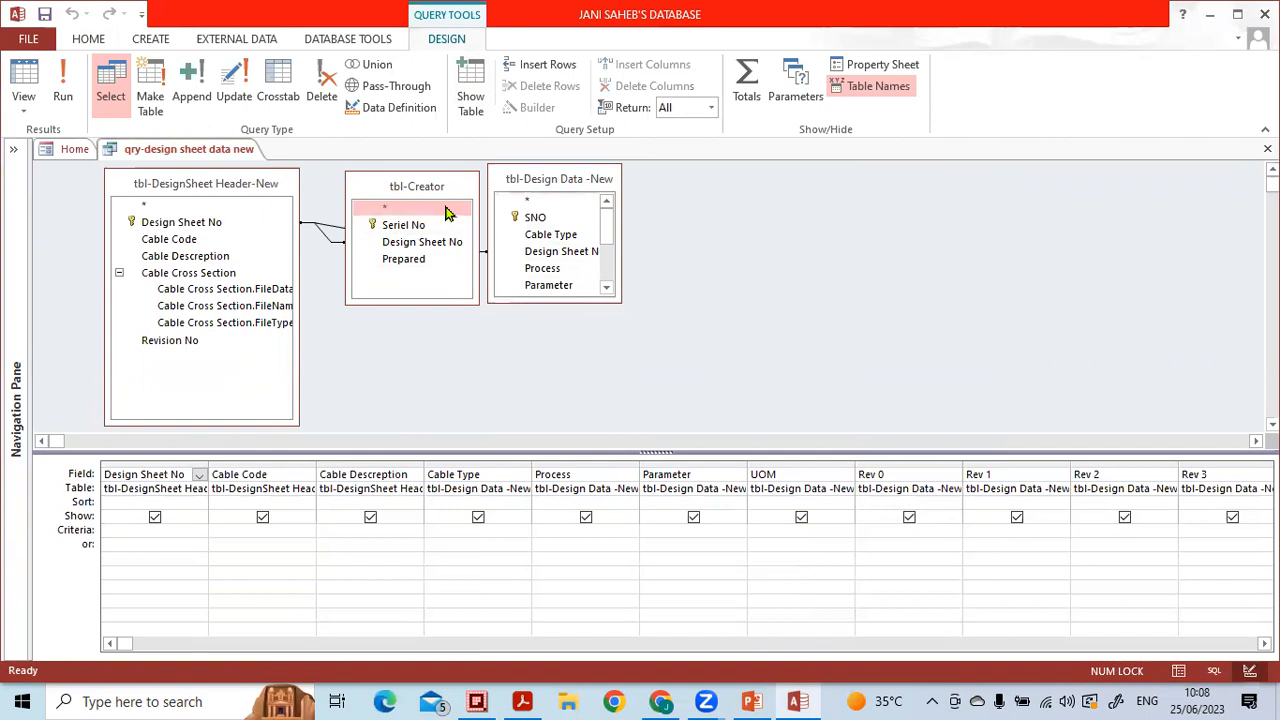
{"action": "left_click_drag", "start_coordinate": [395, 180], "coordinate": [540, 324]}
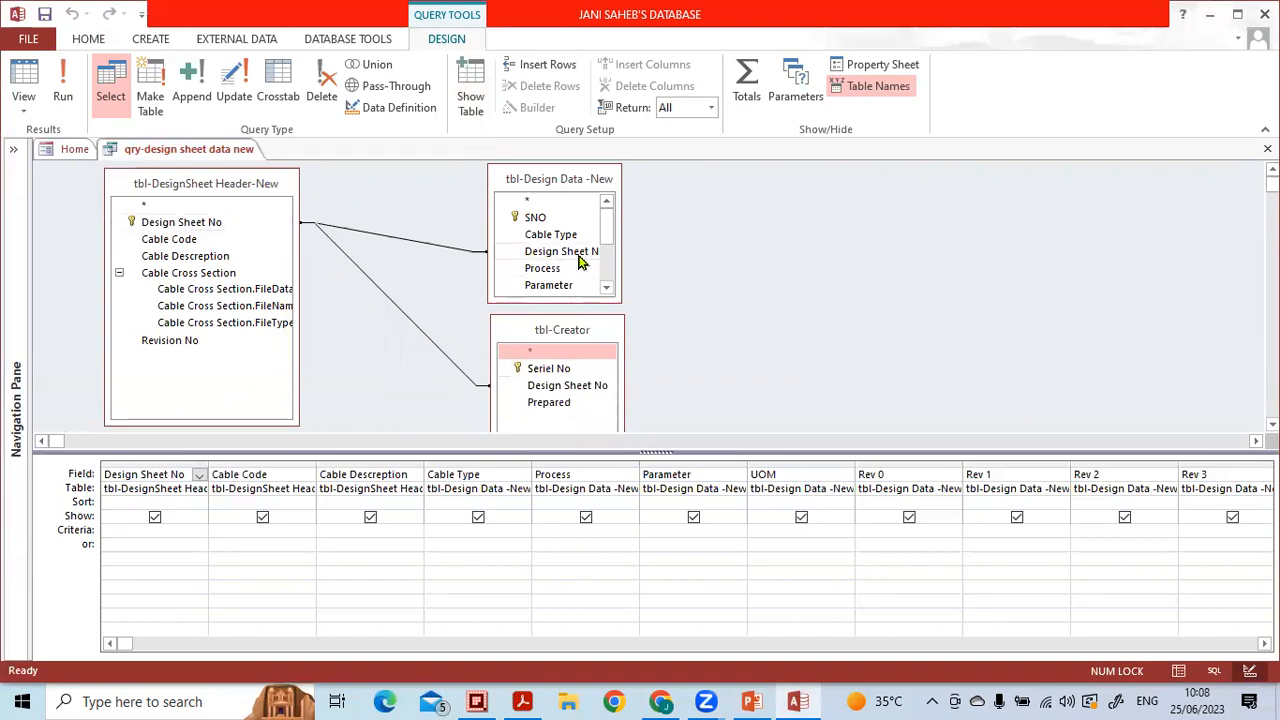
{"action": "left_click_drag", "start_coordinate": [618, 260], "coordinate": [700, 261]}
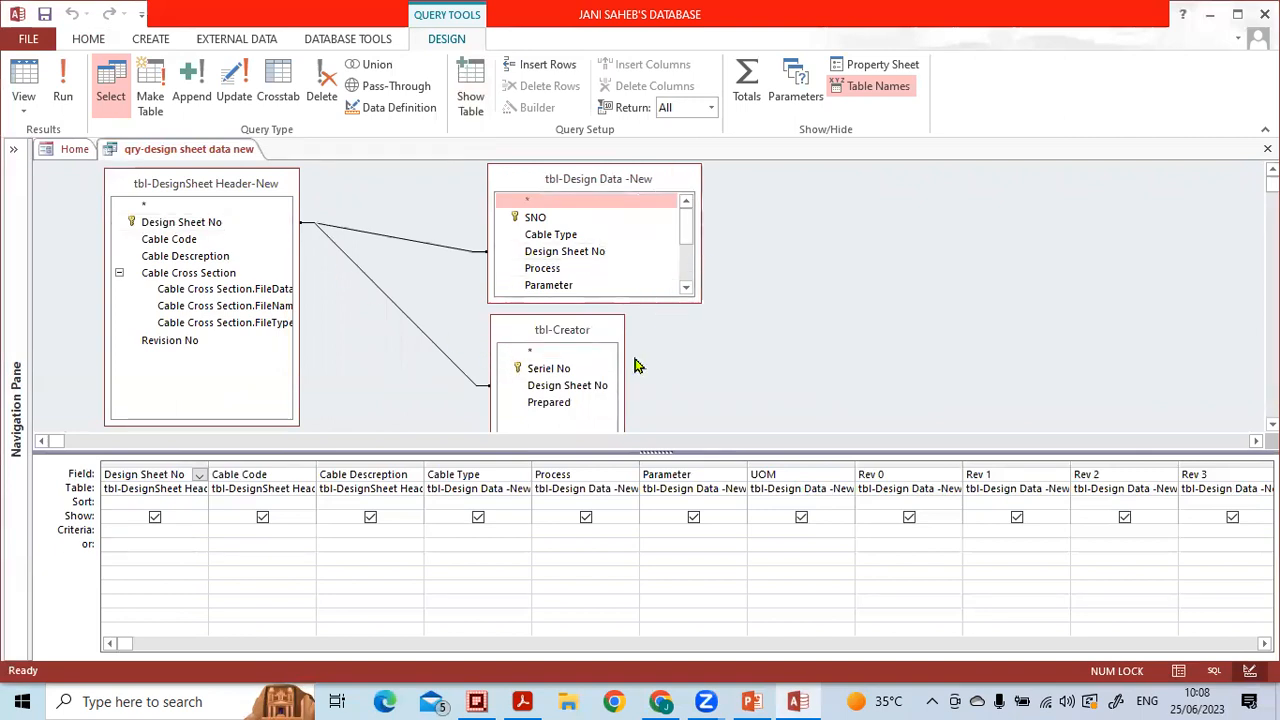
{"action": "left_click_drag", "start_coordinate": [620, 371], "coordinate": [700, 366]}
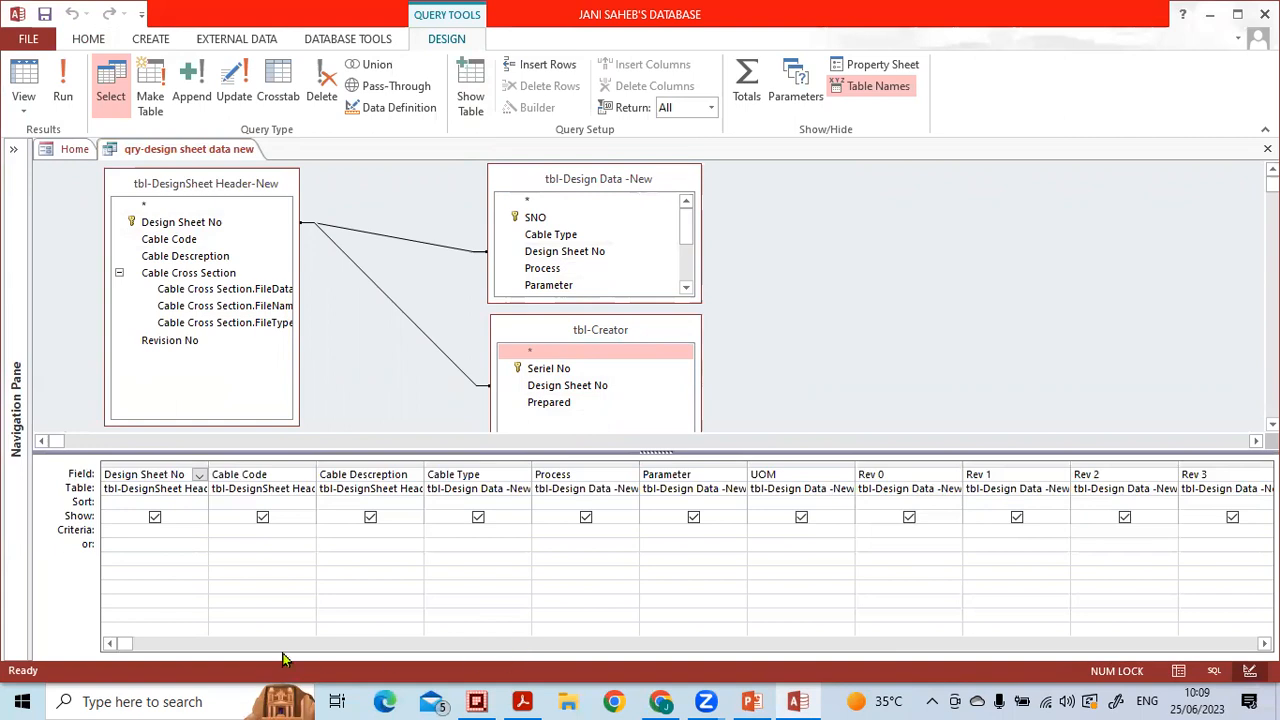
- Add the Prepared field of tbl-Creator to the query grid after Rev 3
{"action": "left_click_drag", "start_coordinate": [127, 641], "coordinate": [267, 646]}
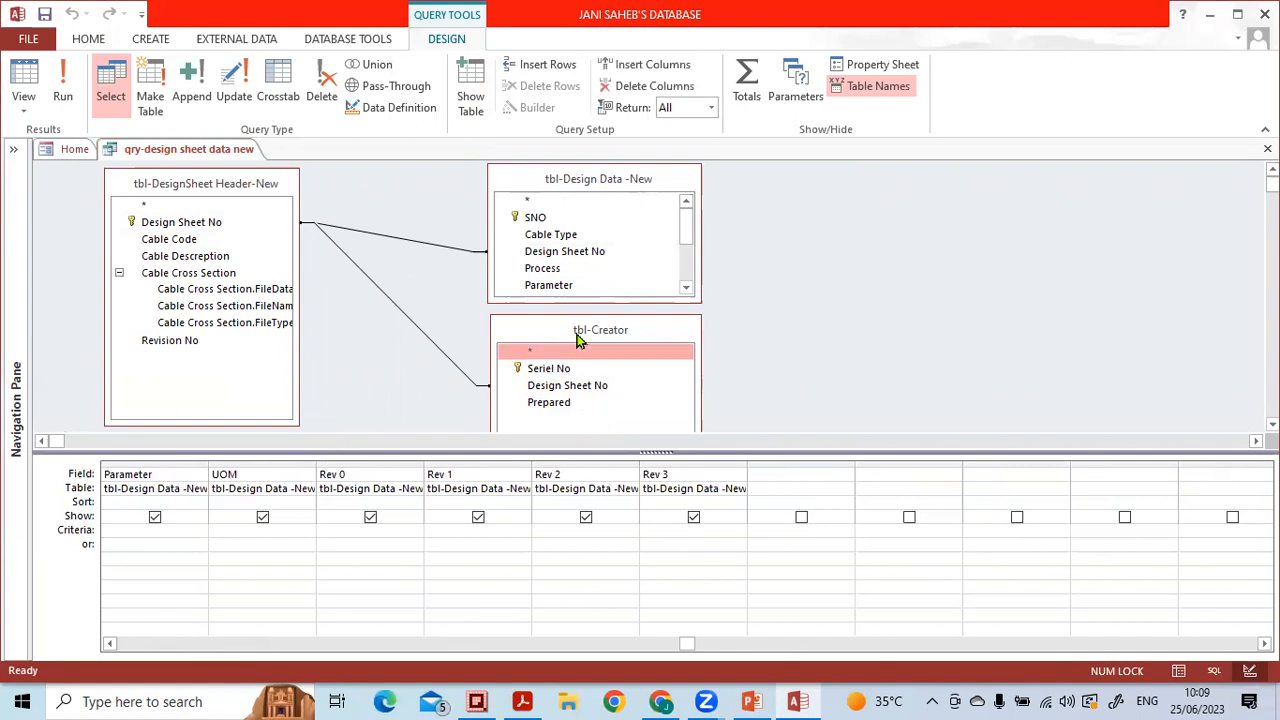
{"action": "left_click", "coordinate": [574, 403]}
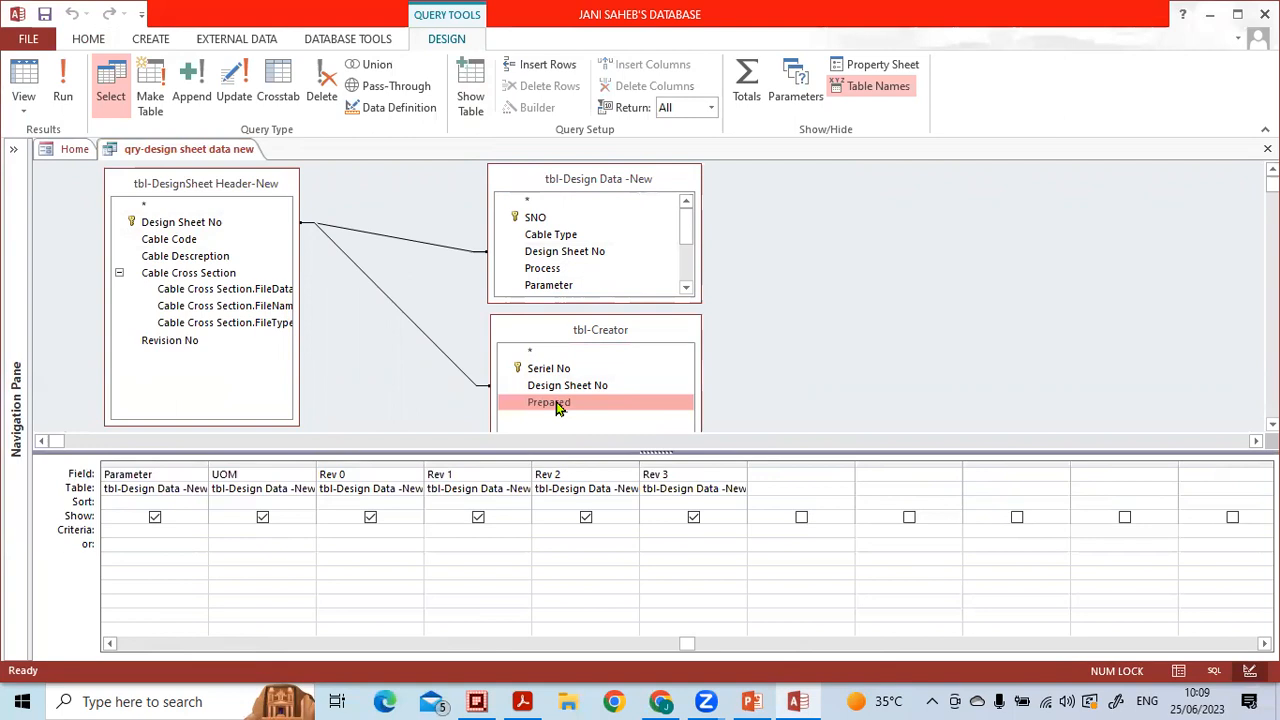
{"action": "double_click", "coordinate": [558, 403]}
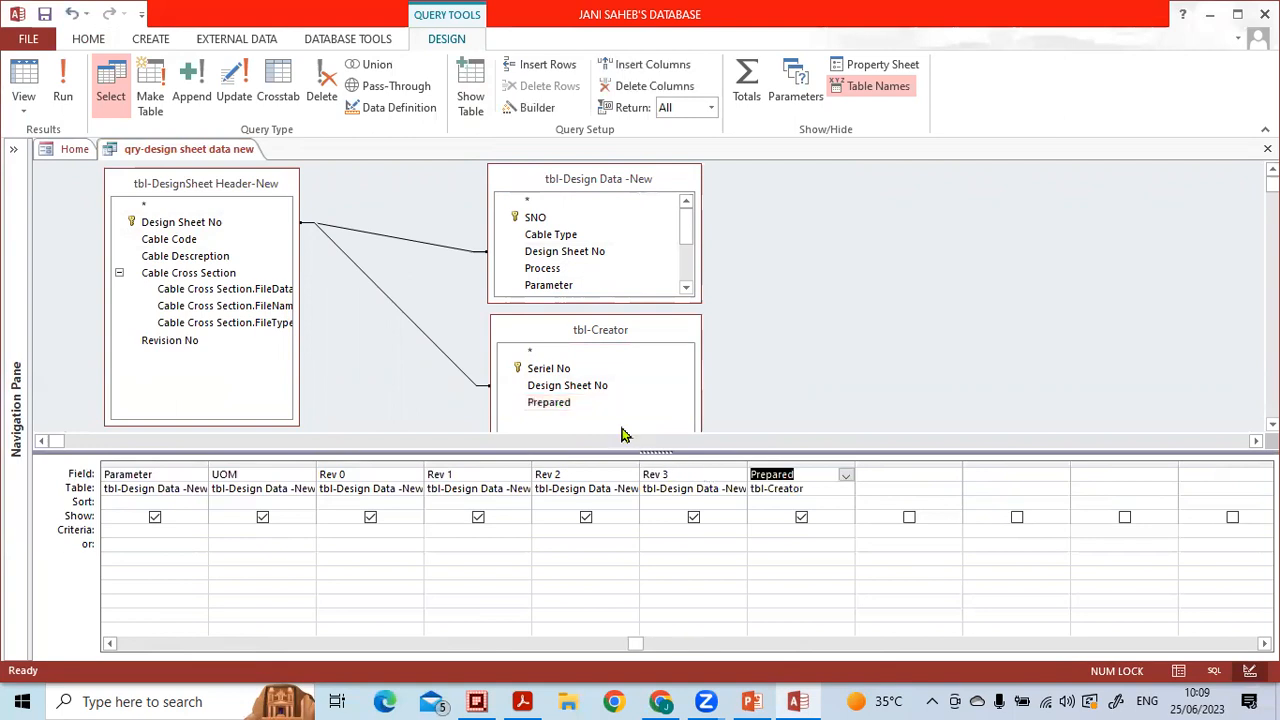
{"action": "left_click", "coordinate": [605, 390]}
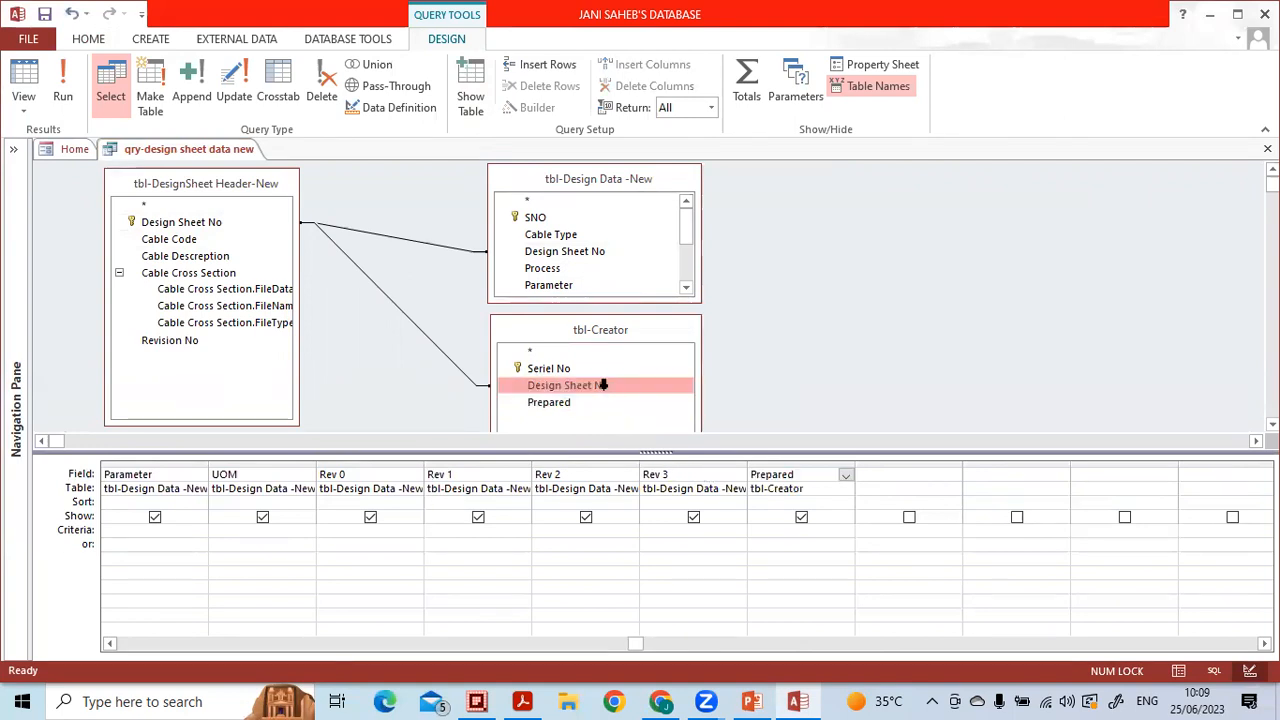
- Run the query, check the columns through Prepared, and return to Design View
{"action": "left_click", "coordinate": [69, 96]}
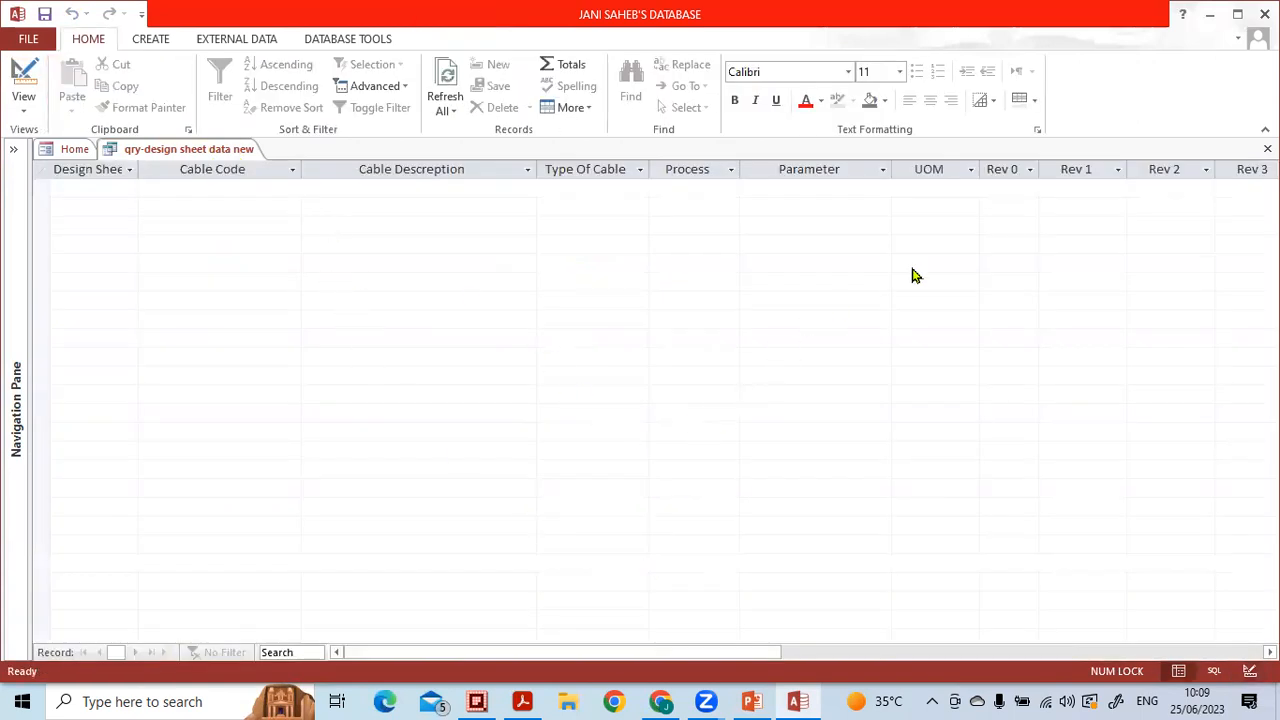
{"action": "left_click", "coordinate": [1238, 652]}
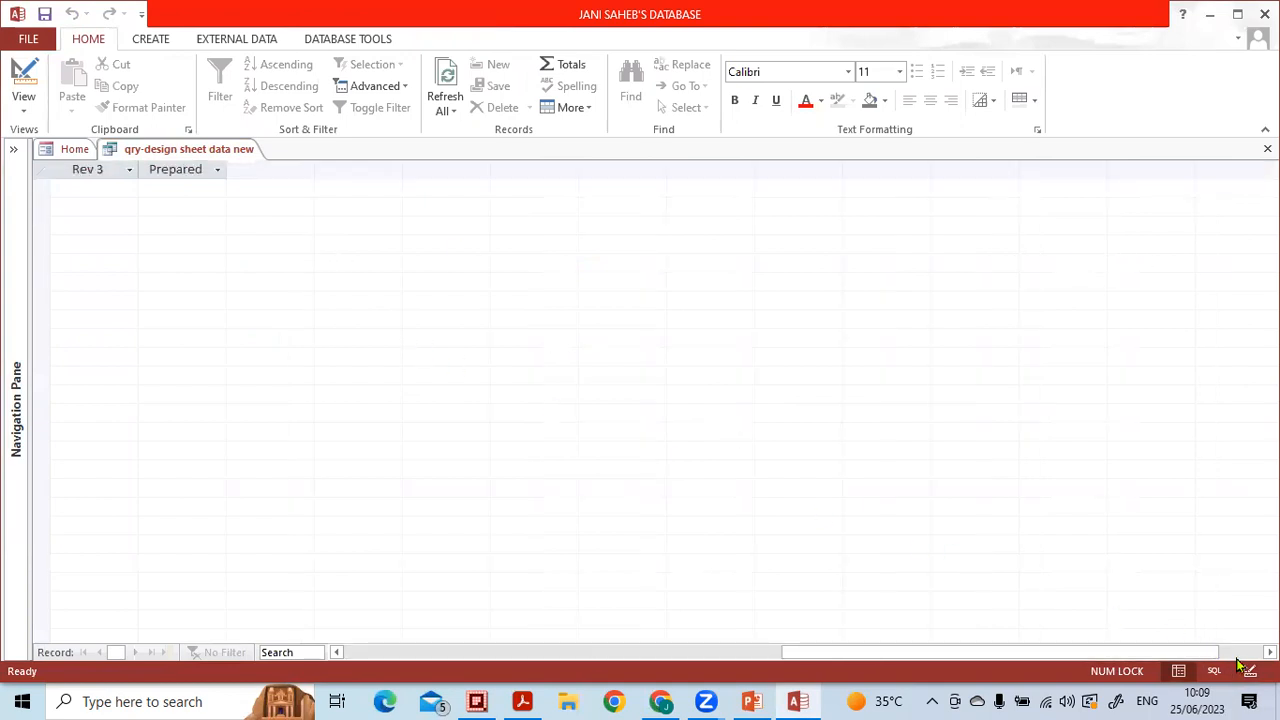
{"action": "left_click", "coordinate": [1250, 671]}
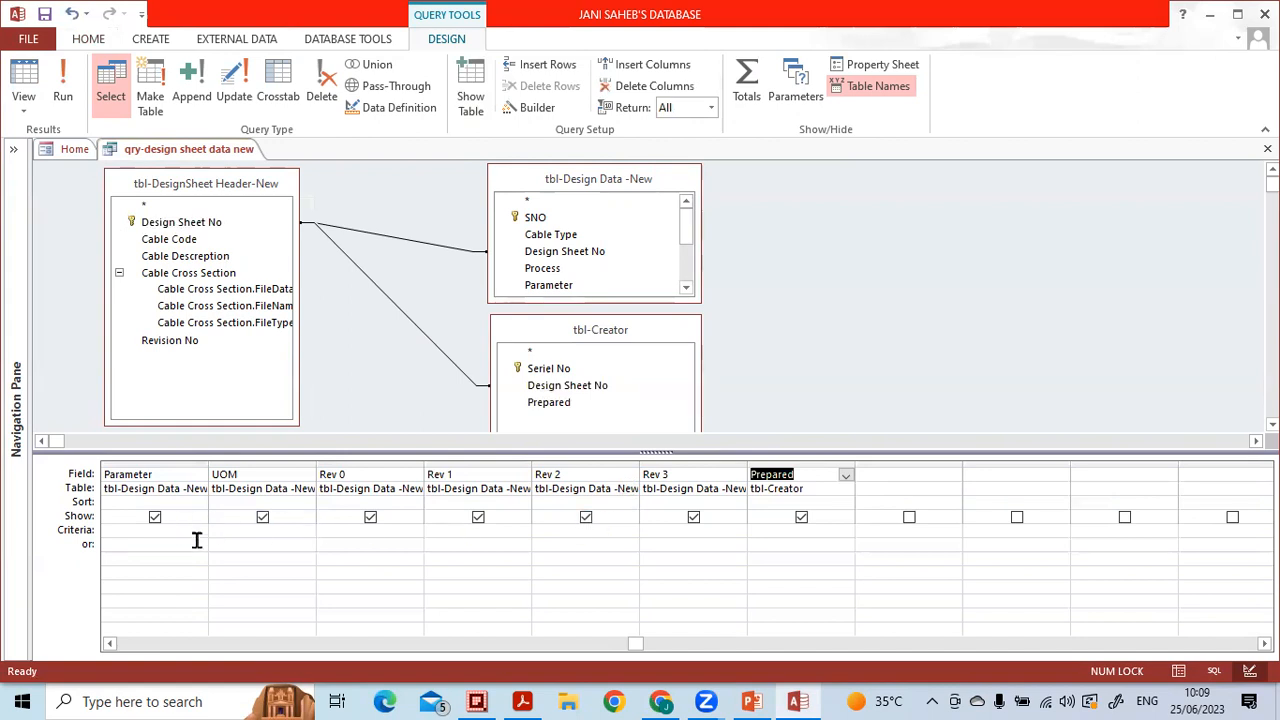
- Close qry-design sheet data new with its design changes saved
{"action": "left_click_drag", "start_coordinate": [636, 645], "coordinate": [160, 678]}
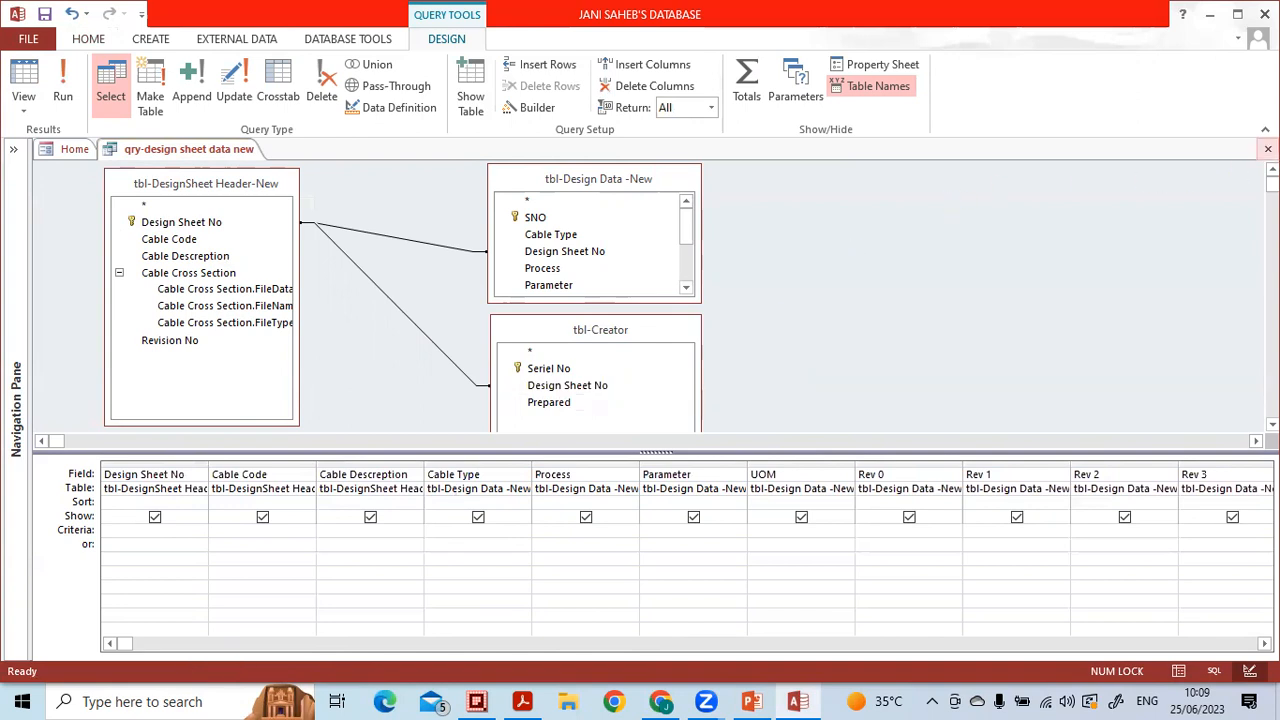
{"action": "left_click", "coordinate": [1267, 148]}
{"action": "left_click", "coordinate": [569, 402]}
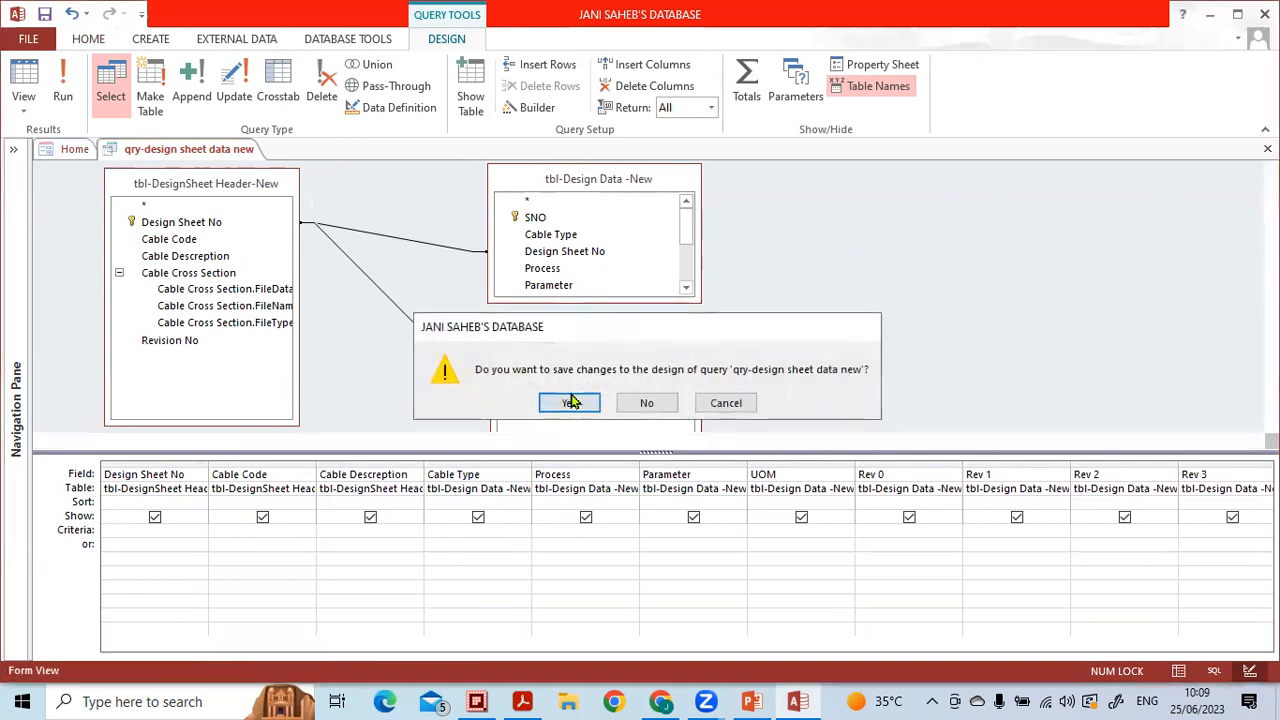
- Expand the object list and its tables group, and open tbl-Creator in Datasheet View
{"action": "left_click", "coordinate": [12, 155]}
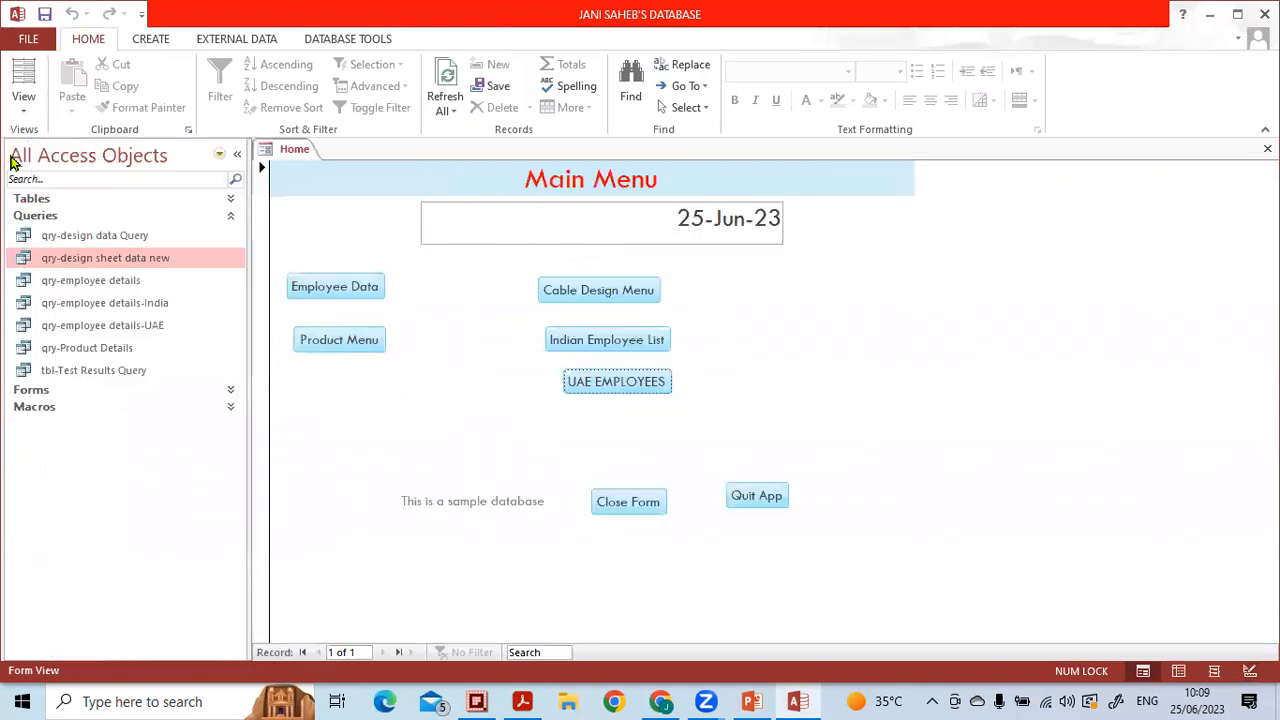
{"action": "left_click", "coordinate": [60, 200]}
{"action": "left_click", "coordinate": [100, 222]}
{"action": "double_click", "coordinate": [100, 220]}
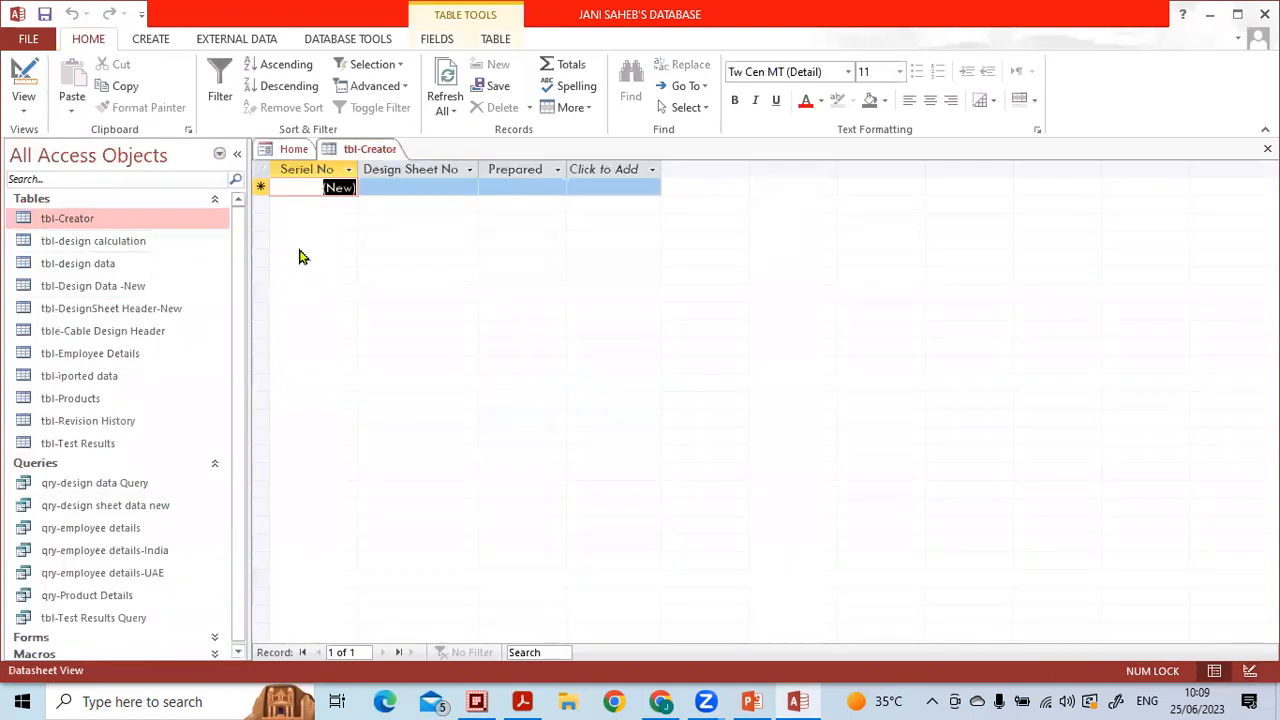
- Start the first record of tbl-Creator with A0001 as its Design Sheet No
{"action": "left_click", "coordinate": [385, 187]}
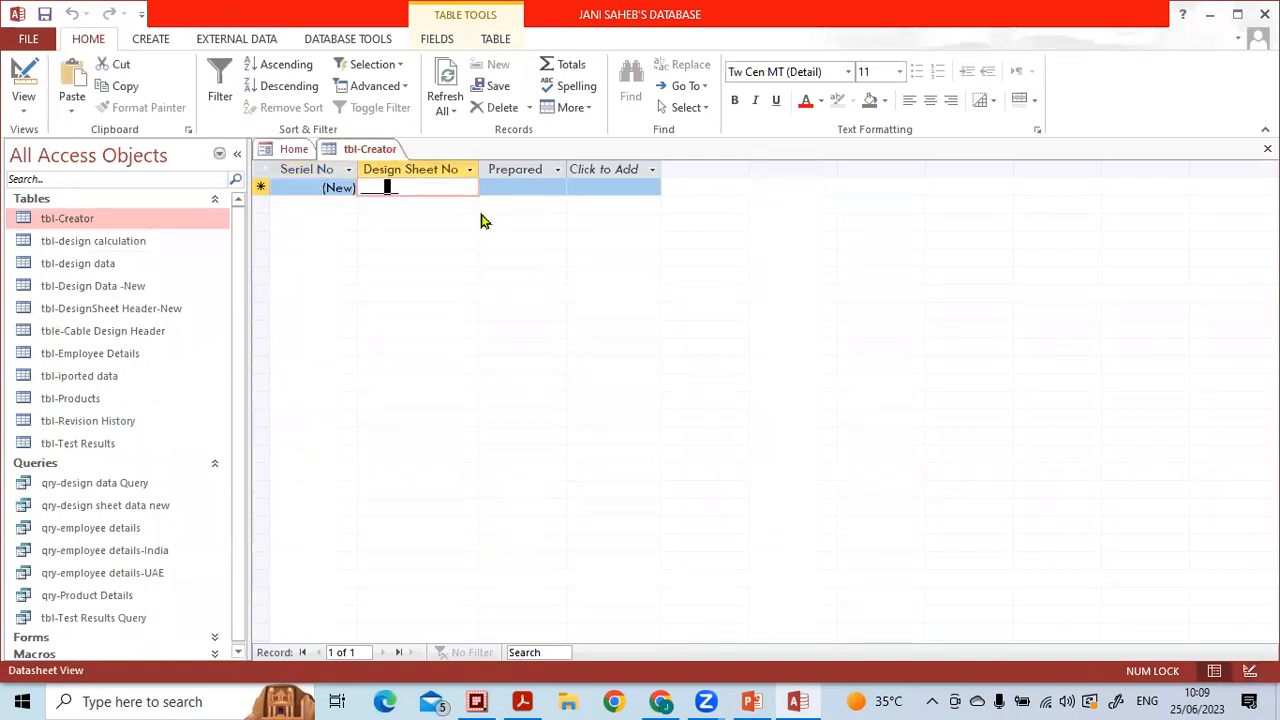
{"action": "key", "text": "shift+Tab"}
{"action": "key", "text": "Tab"}
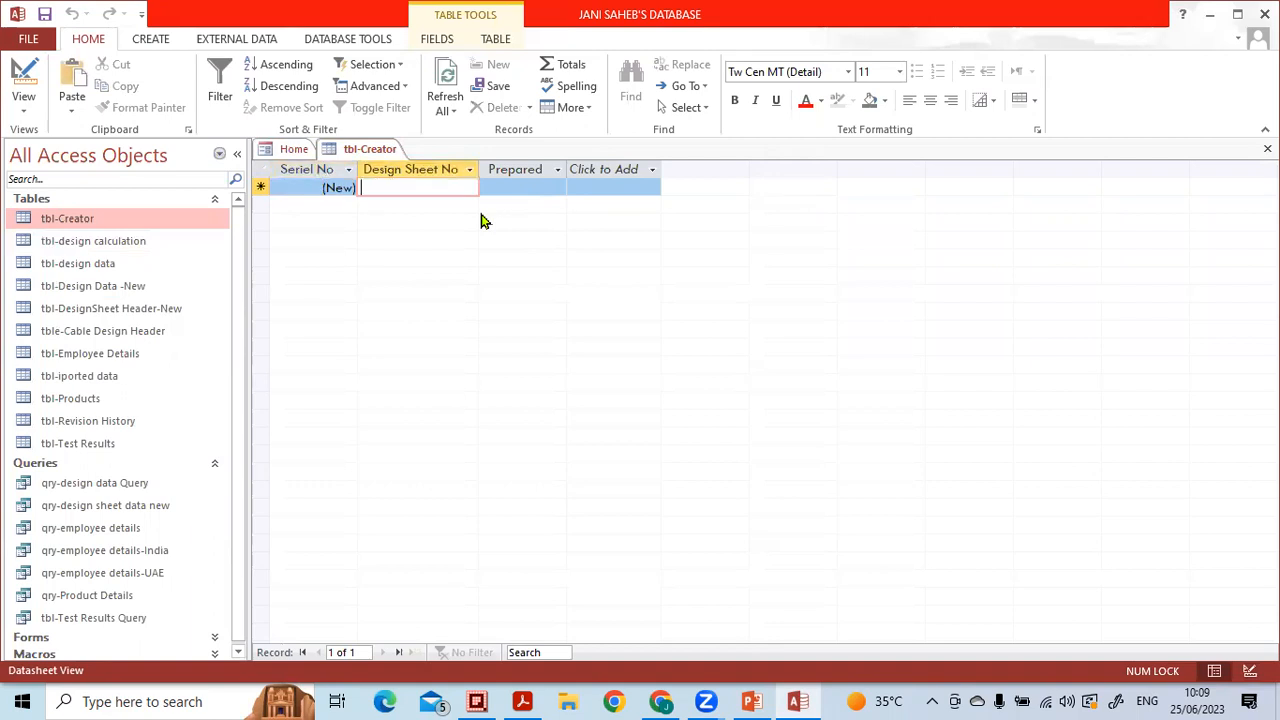
{"action": "type", "text": "A000"}
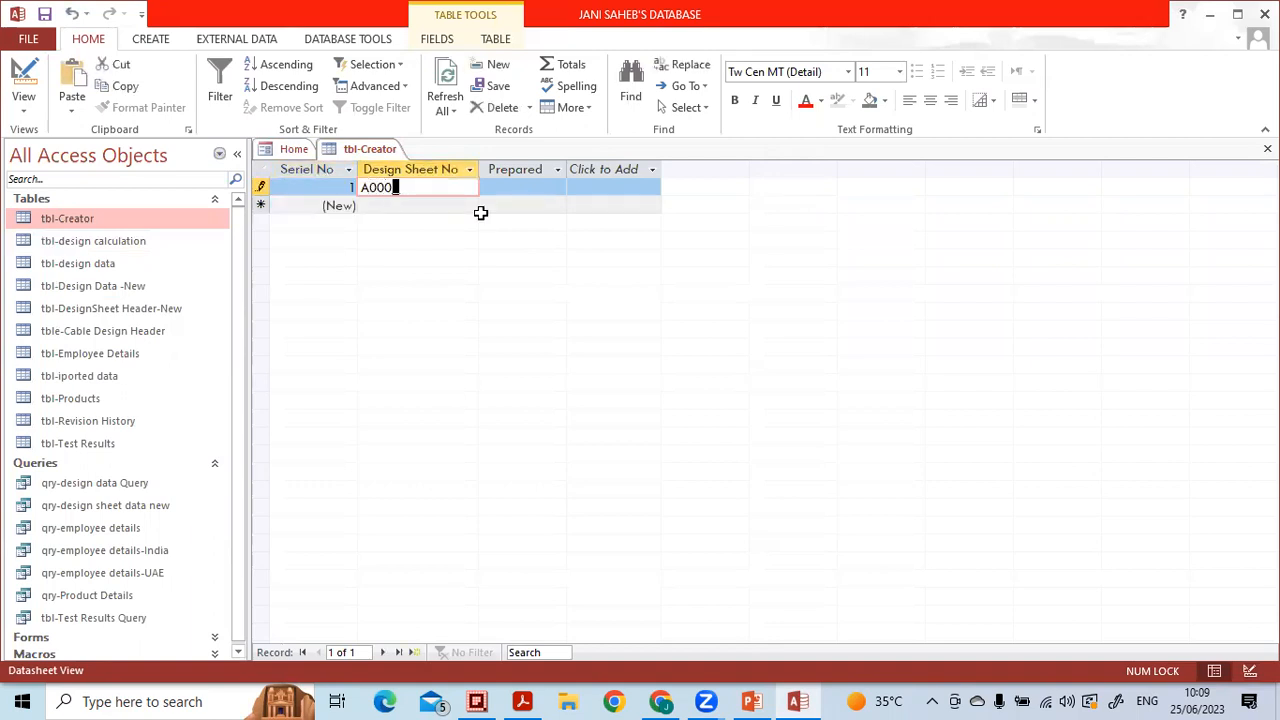
{"action": "type", "text": "1"}
{"action": "key", "text": "Tab"}
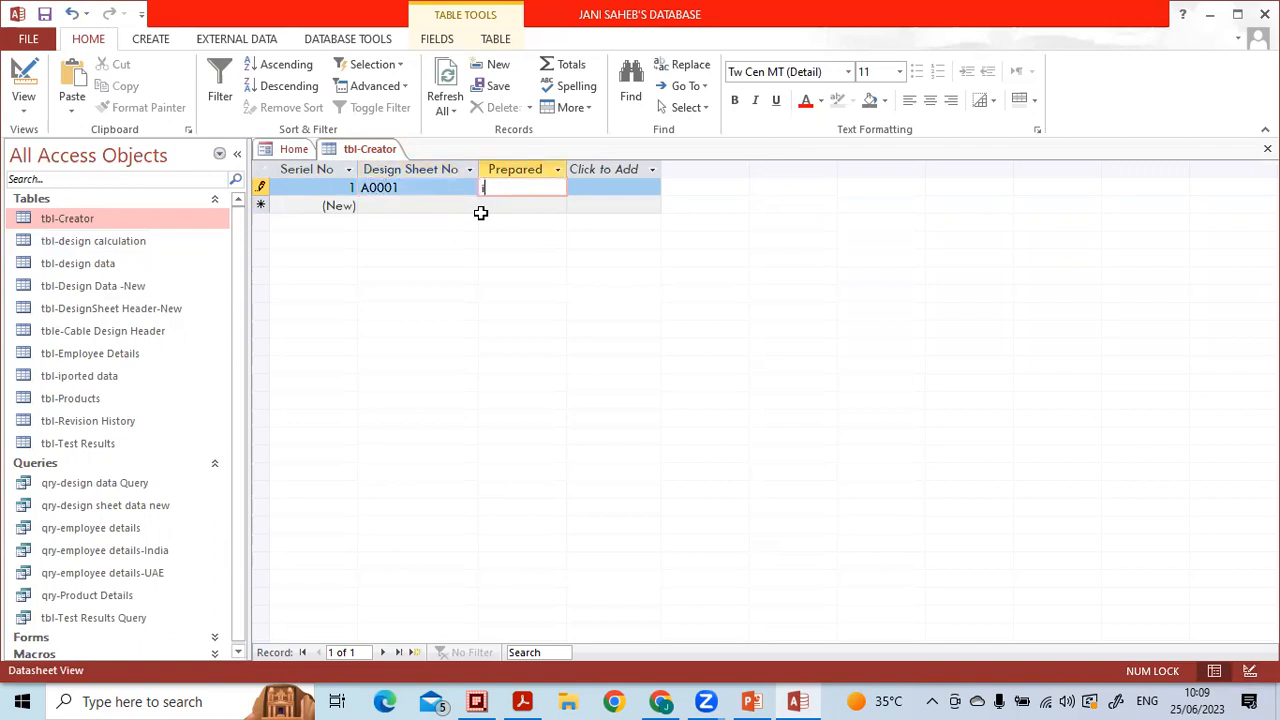
- Enter the preparer's first name, capitalized, in the Prepared field of the A0001 record
{"action": "key", "text": "BackSpace"}
{"action": "key", "text": "BackSpace"}
{"action": "key", "text": "Caps_Lock"}
{"action": "type", "text": "I"}
{"action": "key", "text": "Caps_Lock"}
{"action": "type", "text": "ma"}
{"action": "key", "text": "Tab"}
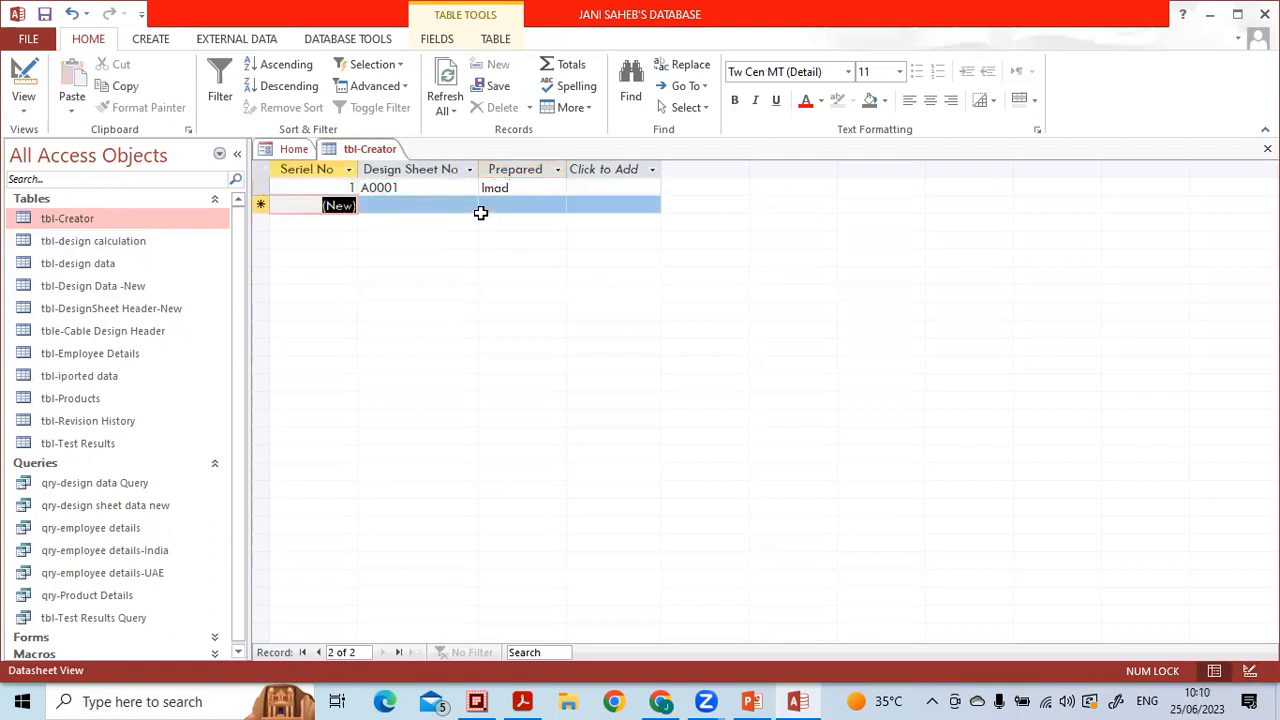
- Add a second record with Design Sheet No B0001 and its preparer's name, and close tbl-Creator
{"action": "key", "text": "Tab"}
{"action": "type", "text": "B"}
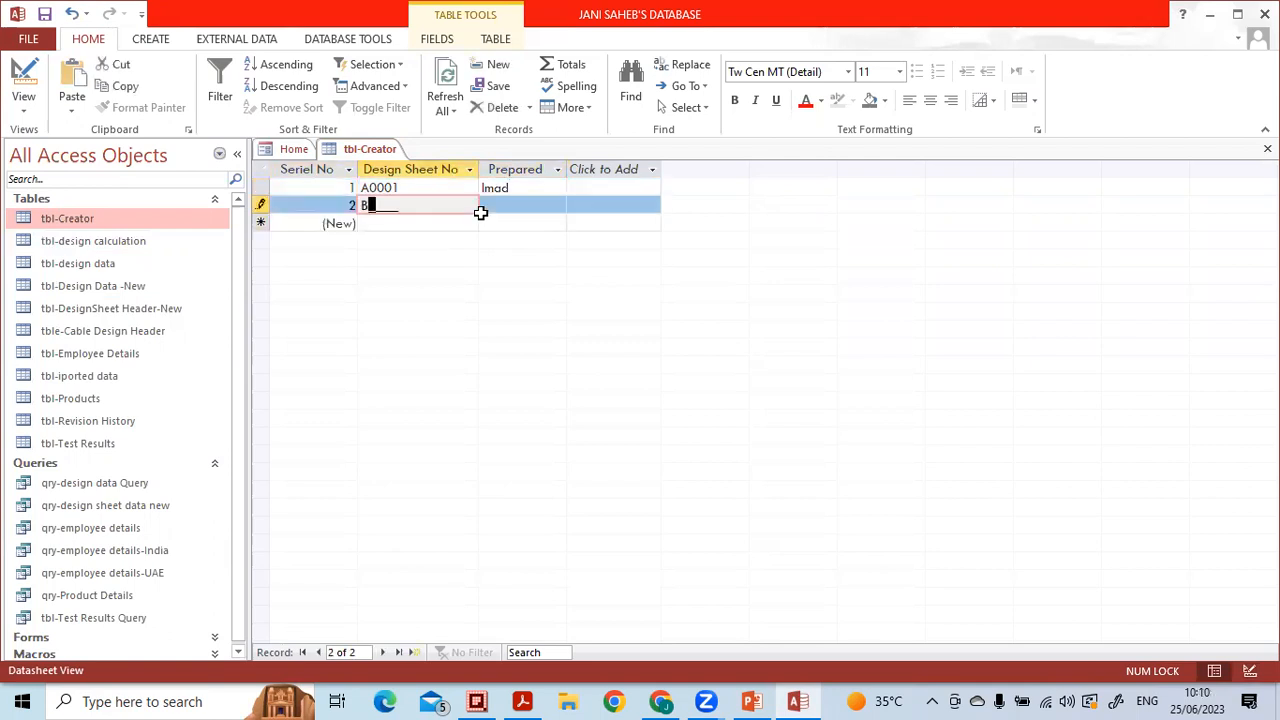
{"action": "type", "text": "0001"}
{"action": "key", "text": "Tab"}
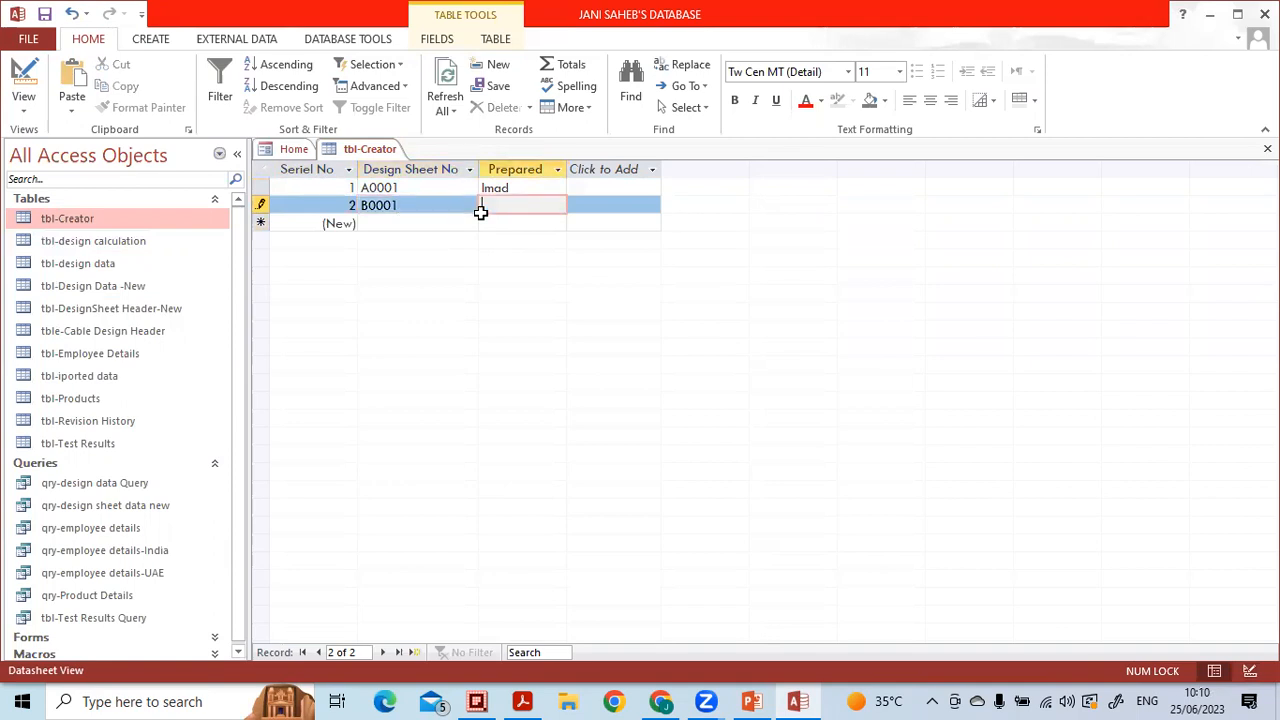
{"action": "type", "text": "Ibrahim"}
{"action": "key", "text": "Tab"}
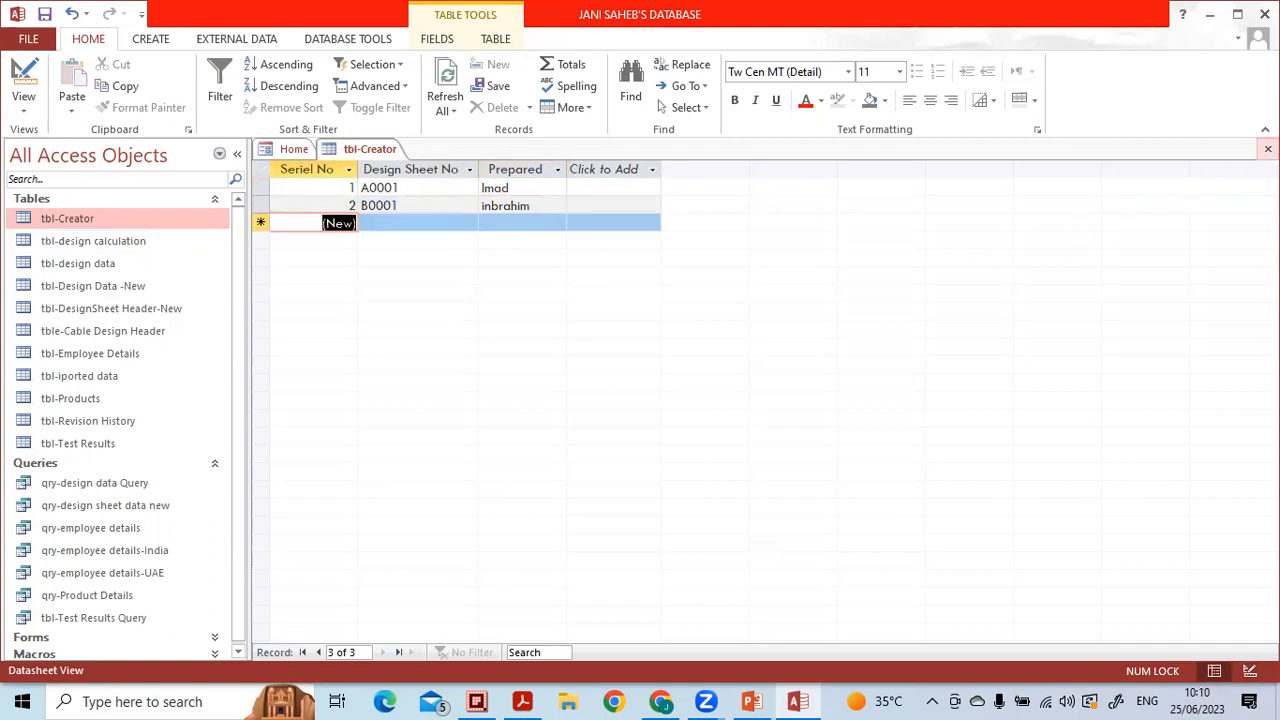
{"action": "left_click", "coordinate": [1267, 148]}
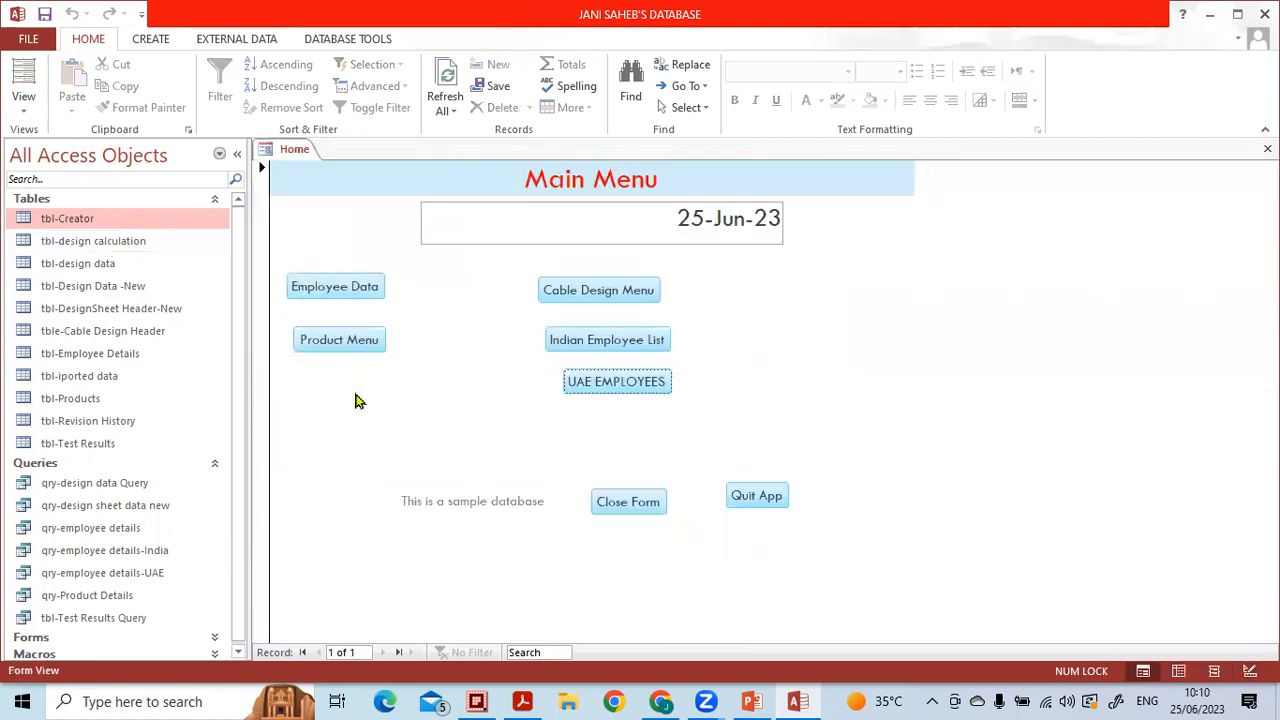
- Open qry-design sheet data new with the object list collapsed, check its records, and switch to Design View
{"action": "left_click", "coordinate": [222, 200]}
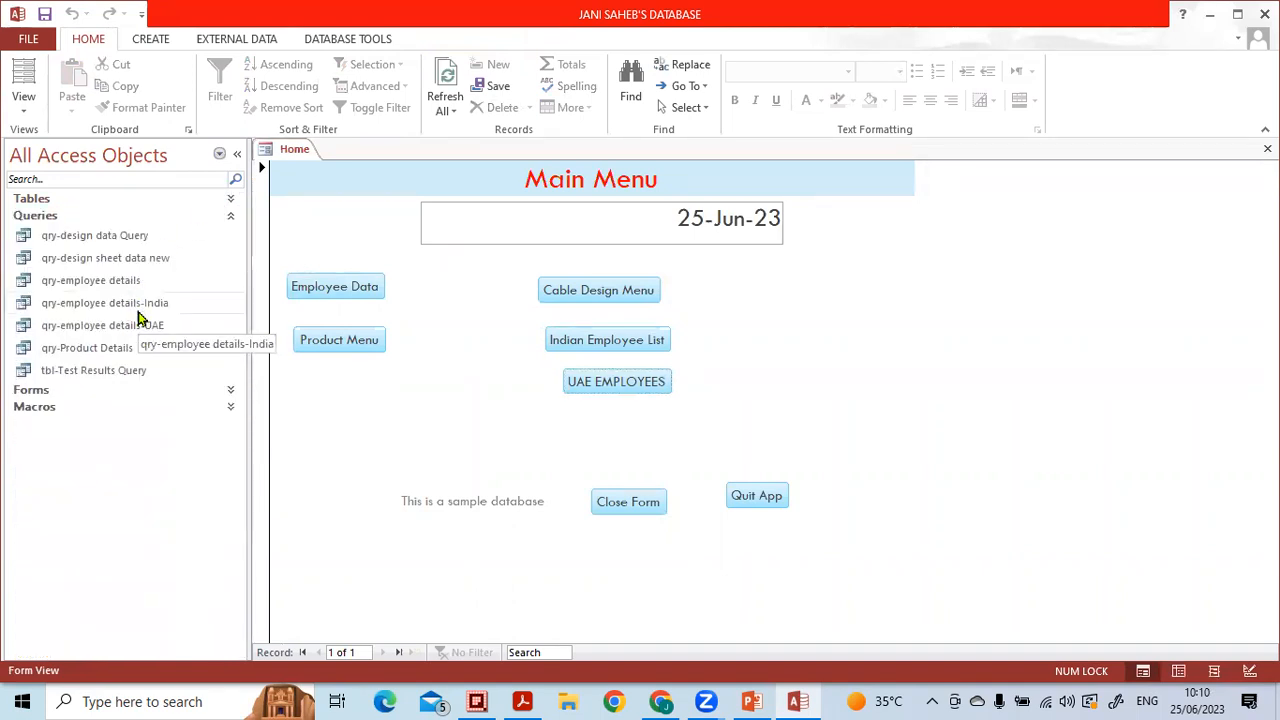
{"action": "left_click", "coordinate": [152, 260]}
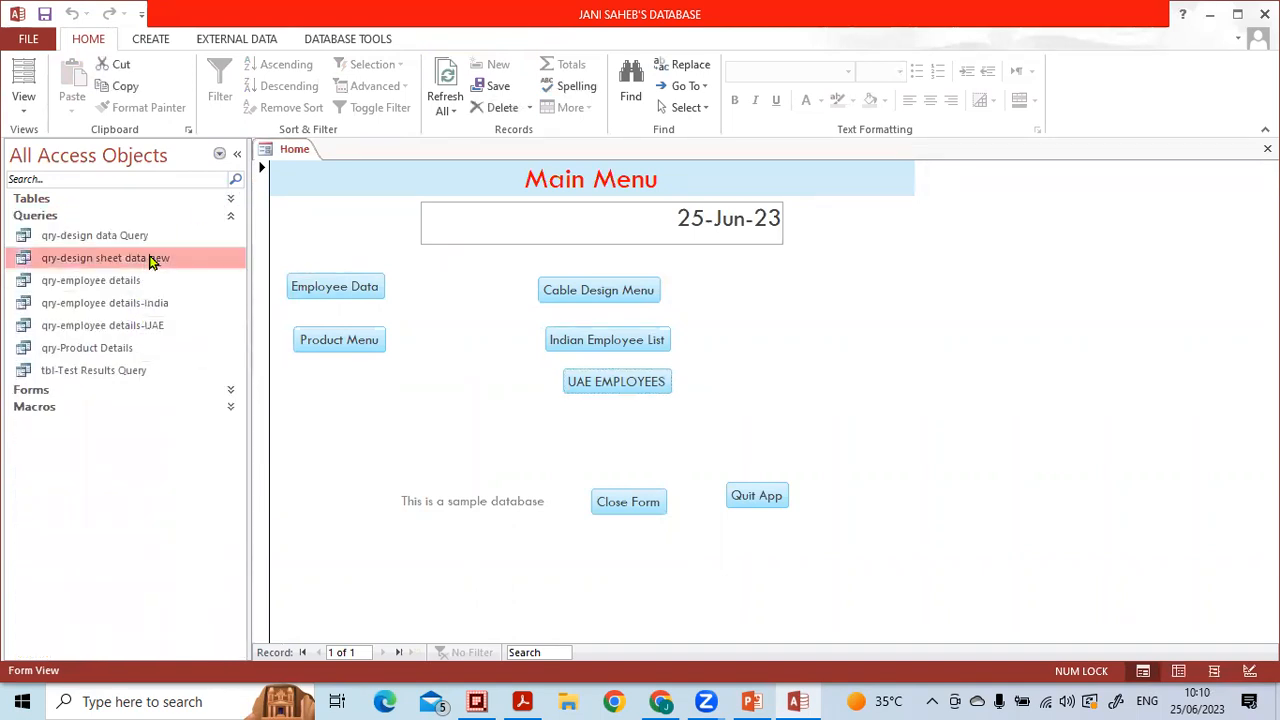
{"action": "double_click", "coordinate": [115, 265]}
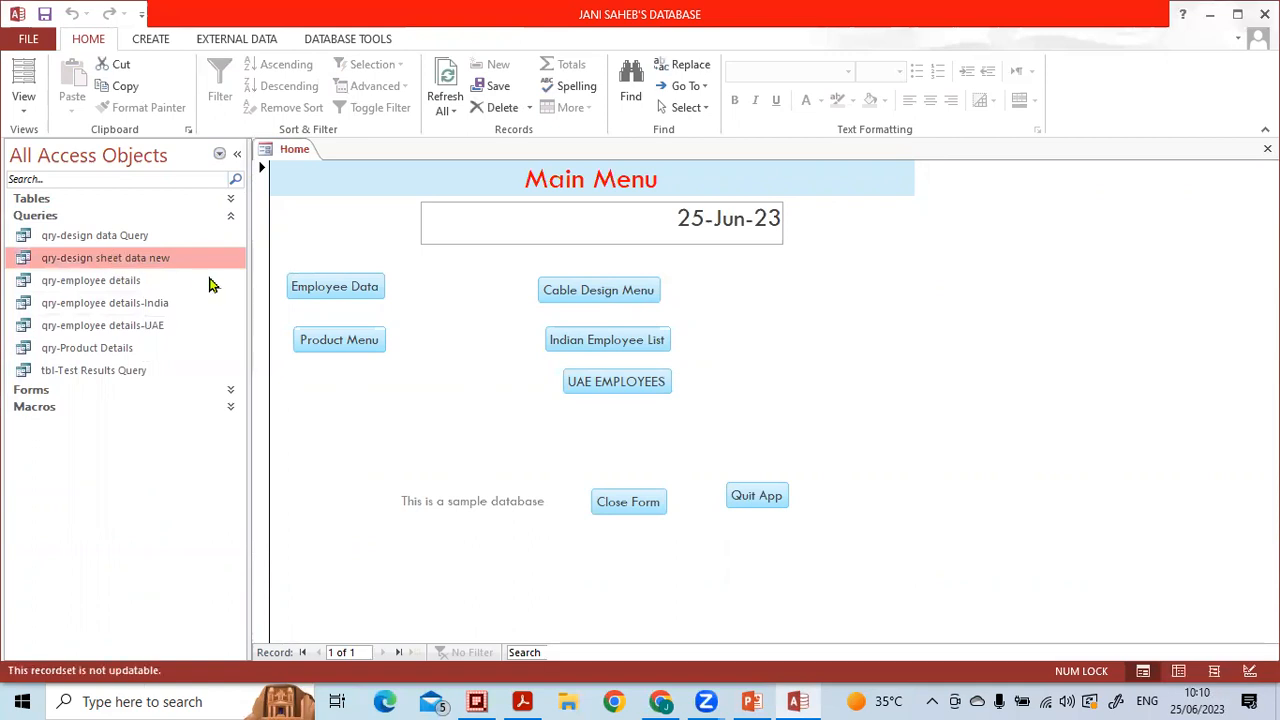
{"action": "left_click", "coordinate": [240, 155]}
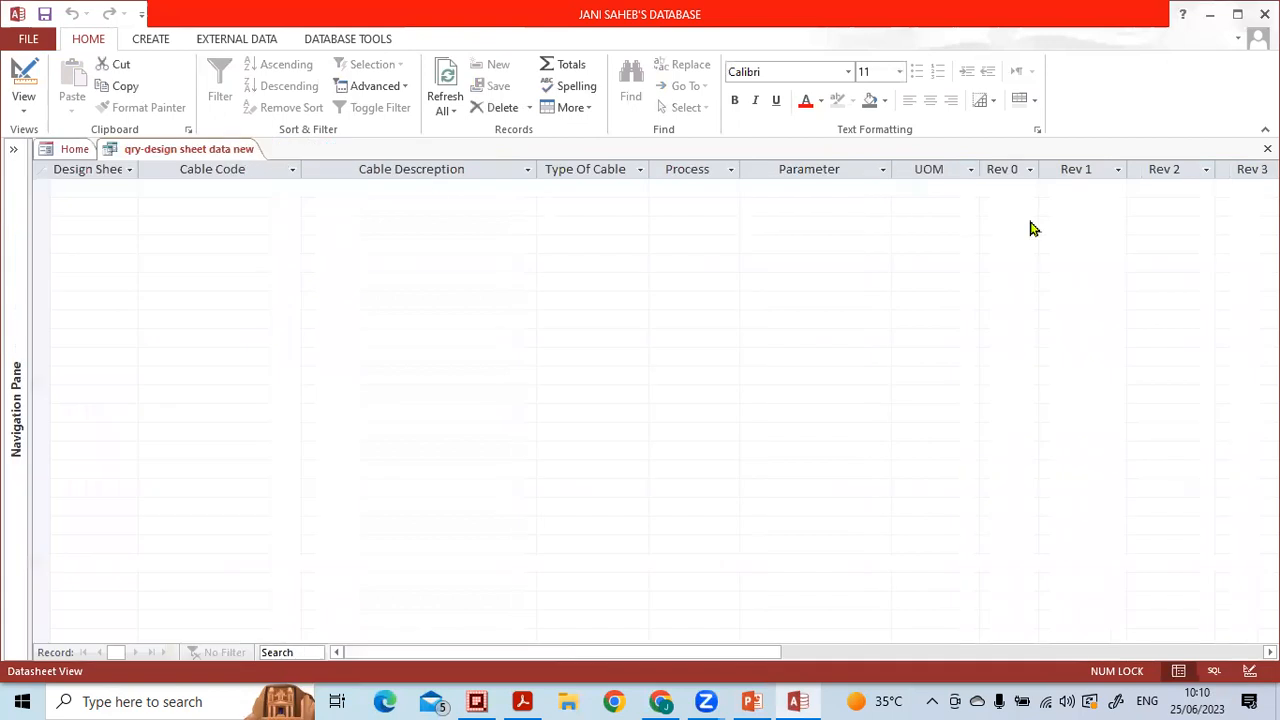
{"action": "left_click", "coordinate": [1249, 672]}
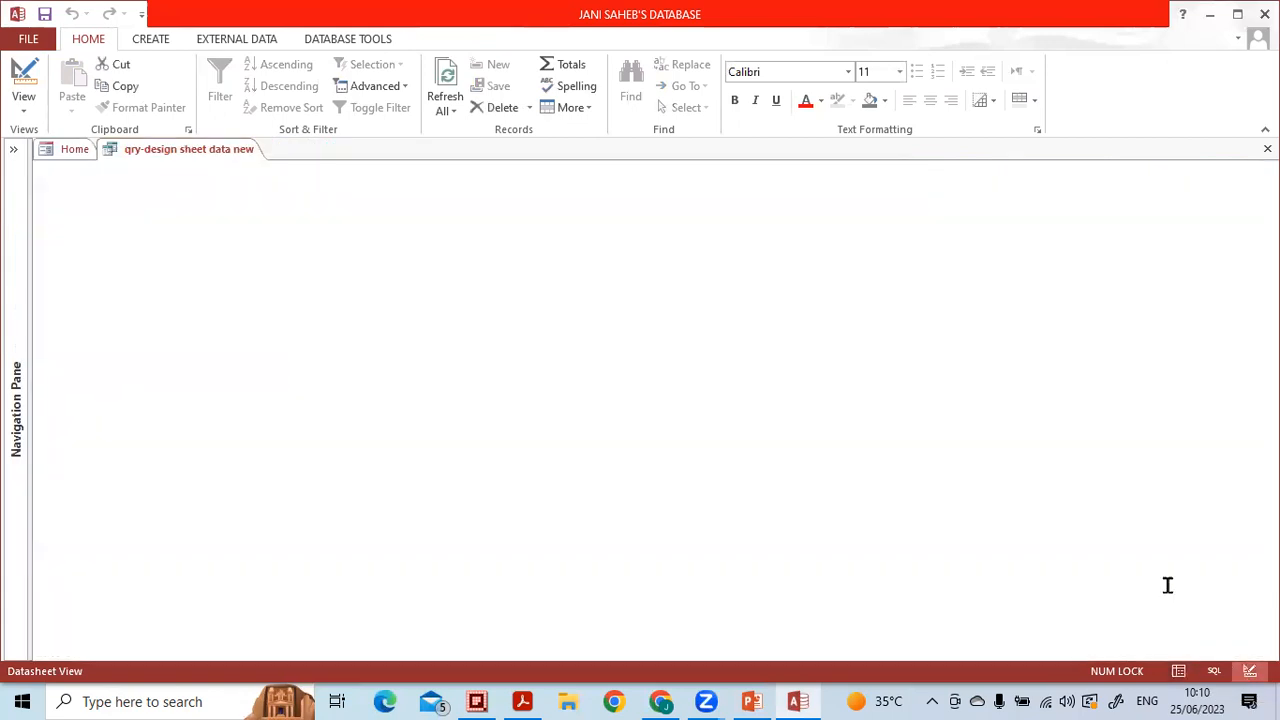